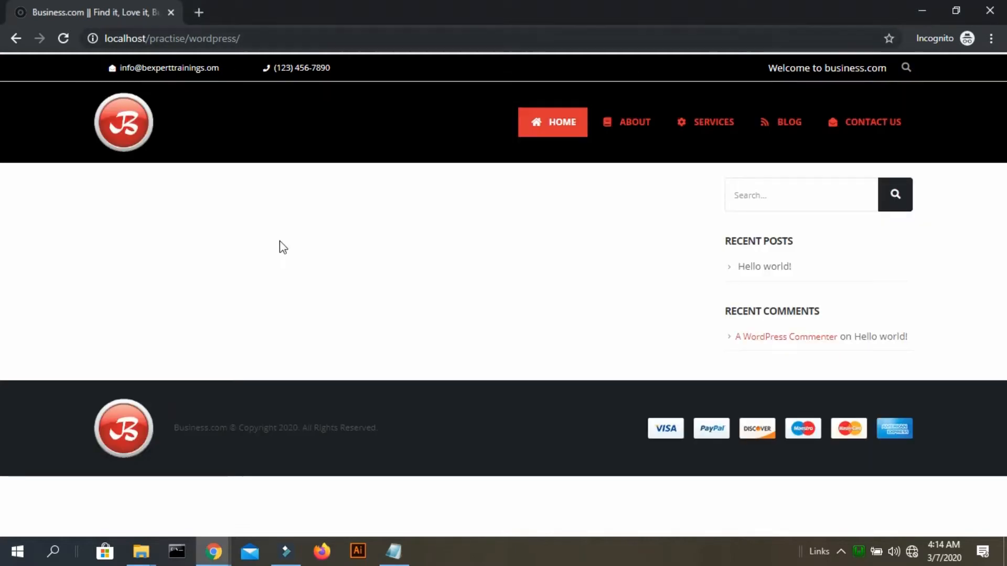
# Switch to the other browser window and view the Porto Church demo home page.
pyautogui.click(221, 549)
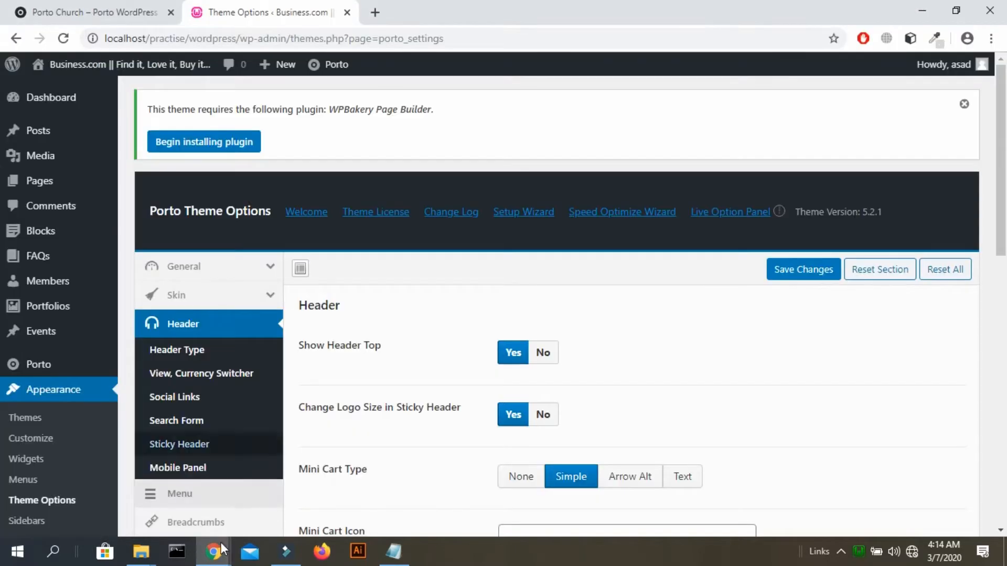
pyautogui.click(75, 15)
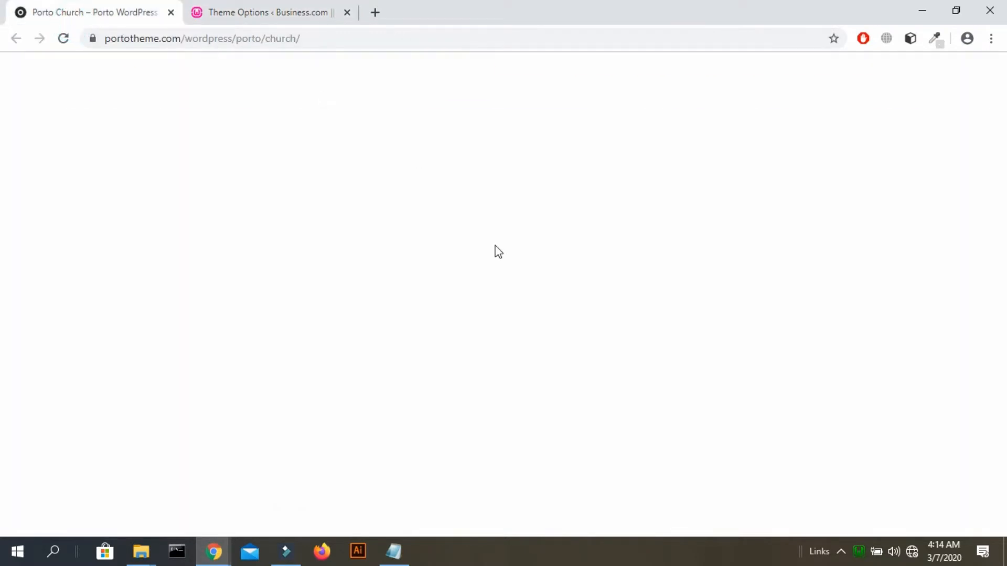
pyautogui.scroll(-2, 519, 196)
pyautogui.scroll(2, 520, 196)
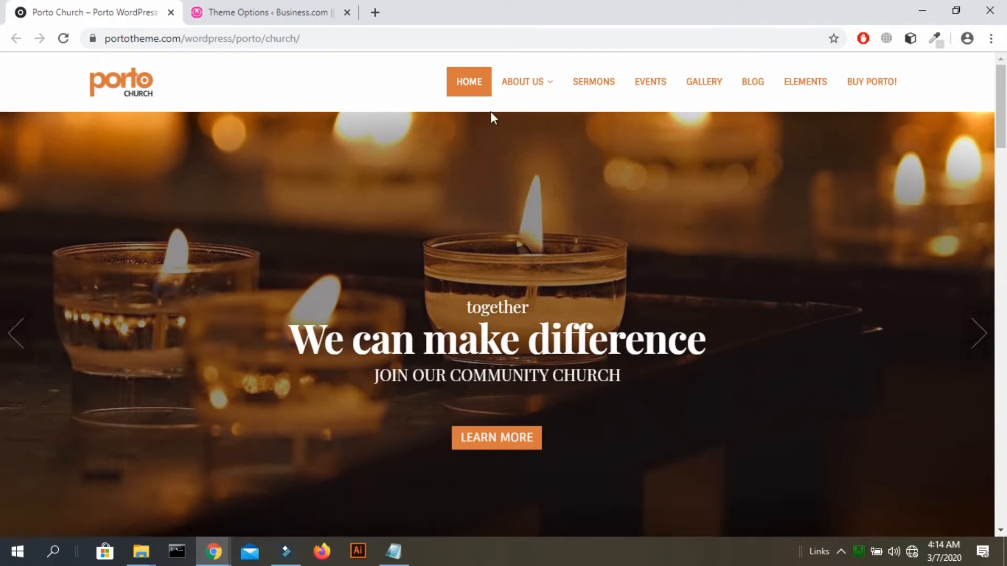
# Open the site's installed plugins list and review the Porto Theme - Functionality plugin entry.
pyautogui.click(266, 15)
pyautogui.scroll(-5, 68, 408)
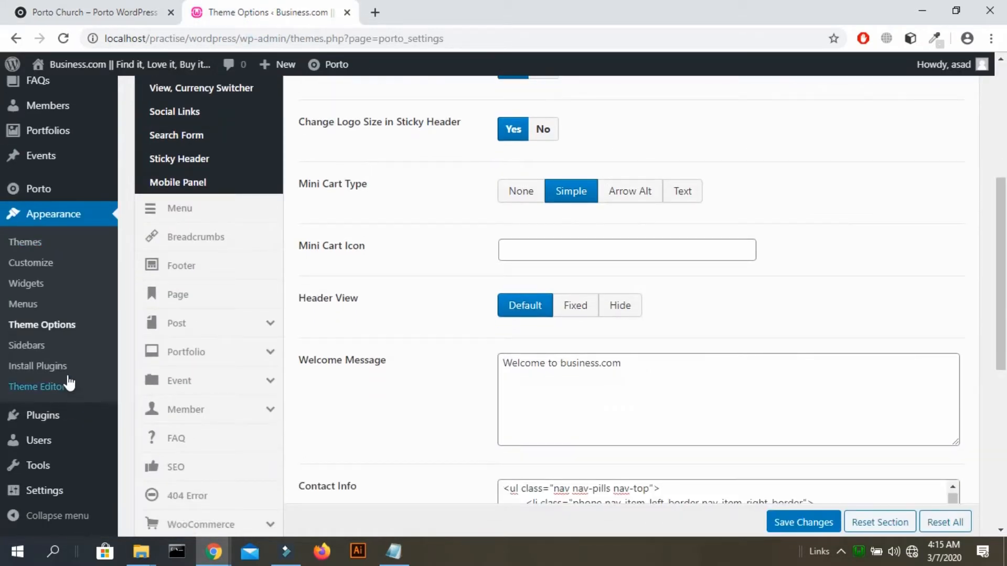
pyautogui.moveTo(68, 417)
pyautogui.click(167, 425)
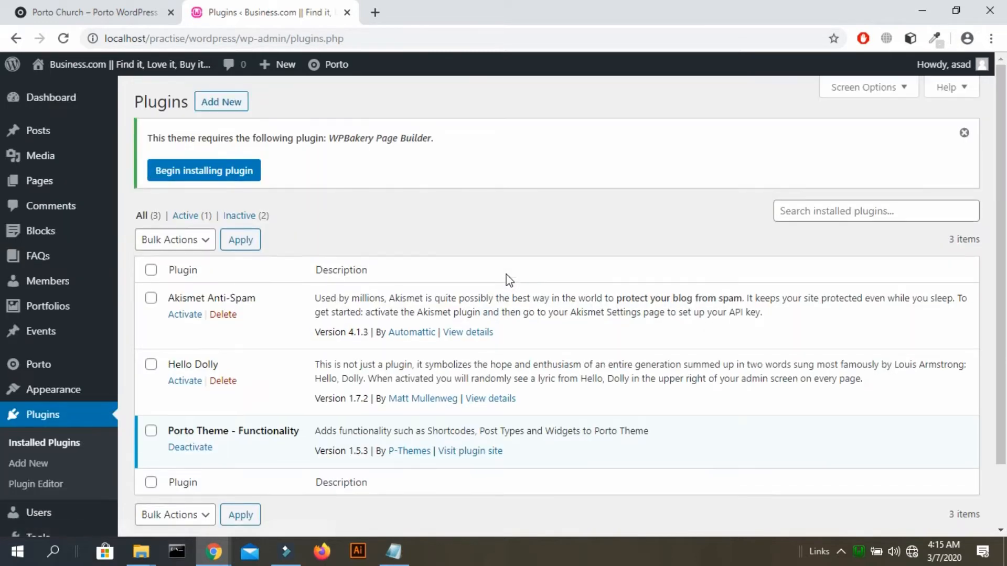
pyautogui.scroll(-2, 505, 281)
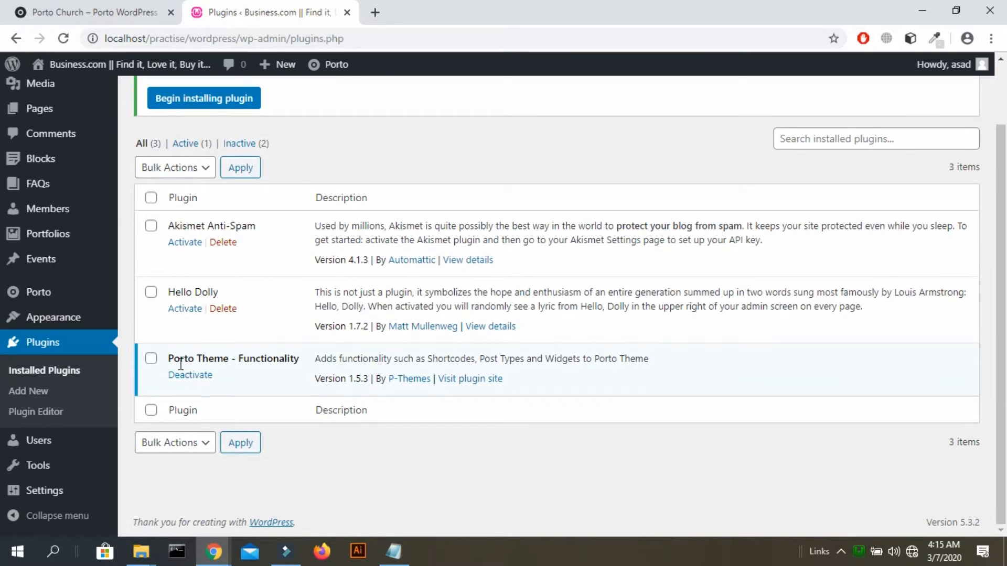
pyautogui.moveTo(170, 360); pyautogui.dragTo(323, 361)
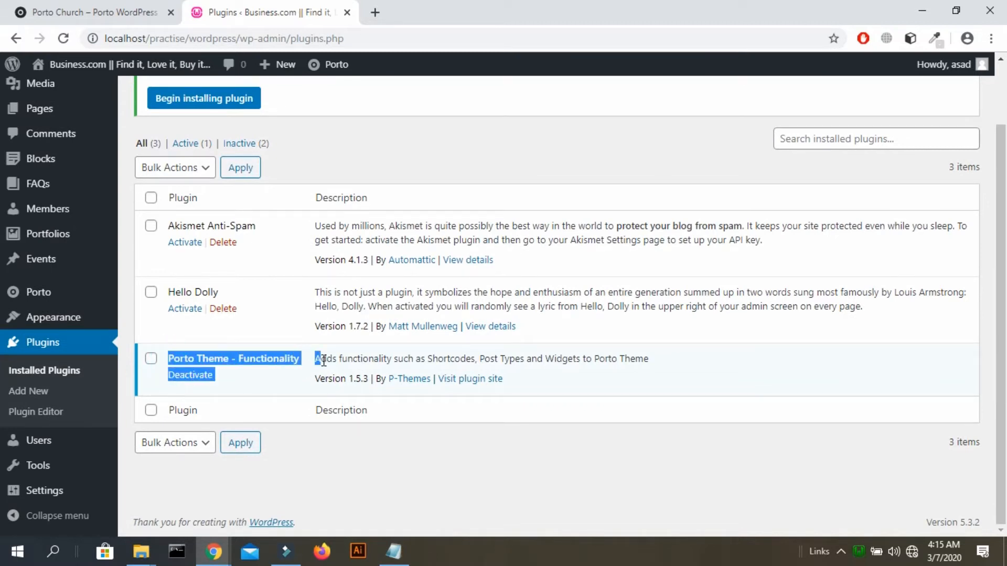
pyautogui.click(251, 309)
# Delete the Akismet Anti-Spam and Hello Dolly plugins together in one bulk operation.
pyautogui.click(150, 293)
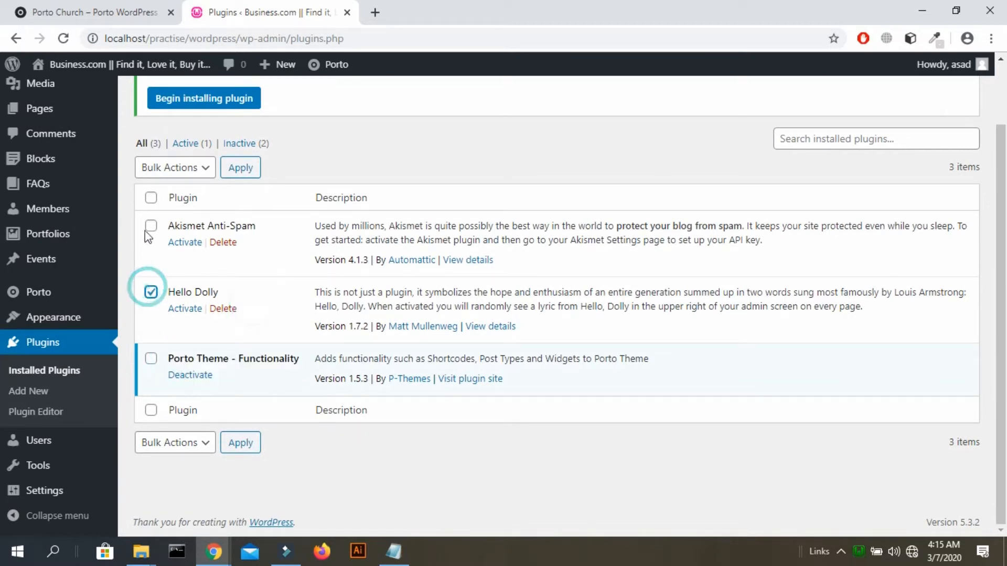
pyautogui.click(150, 227)
pyautogui.click(202, 168)
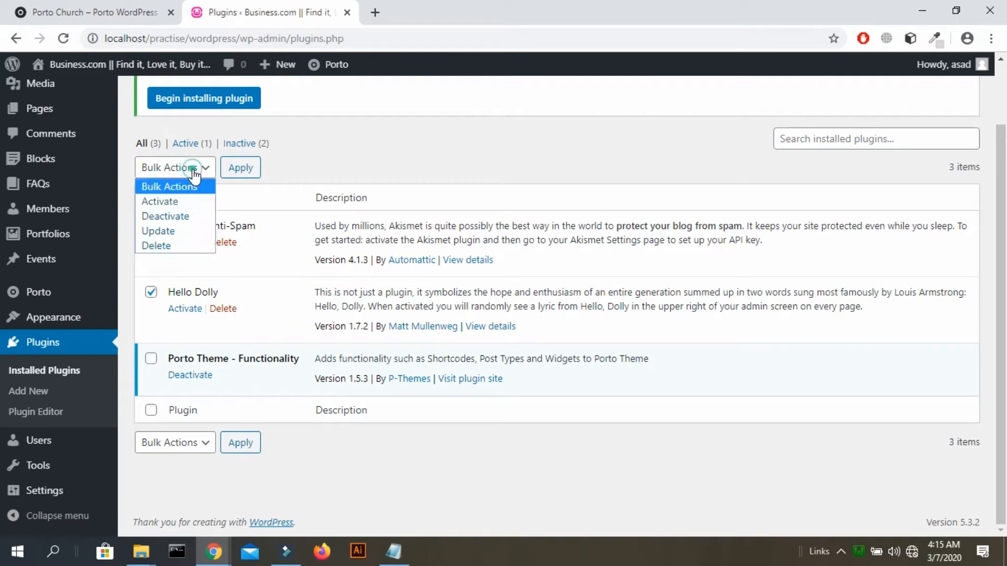
pyautogui.click(187, 243)
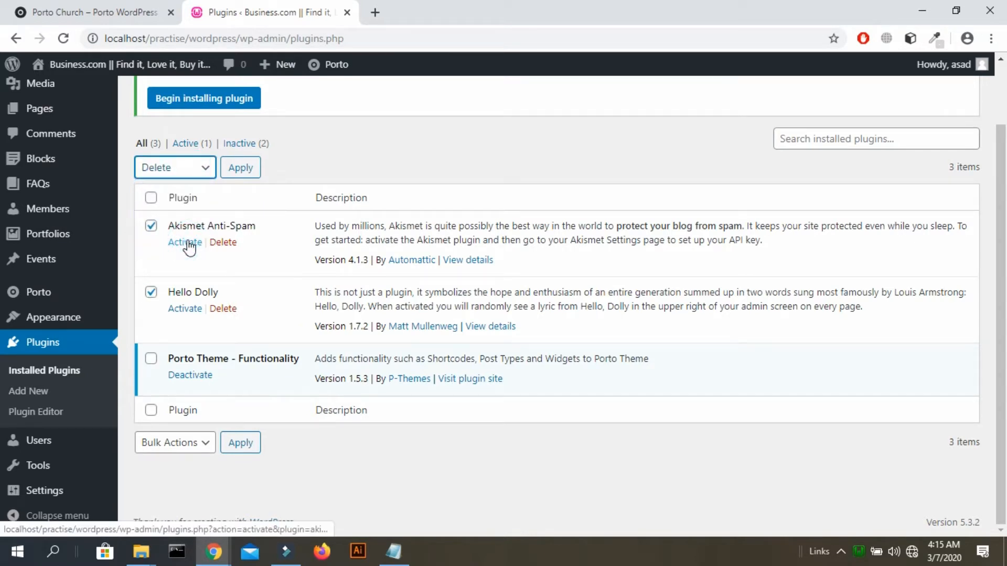
pyautogui.click(245, 168)
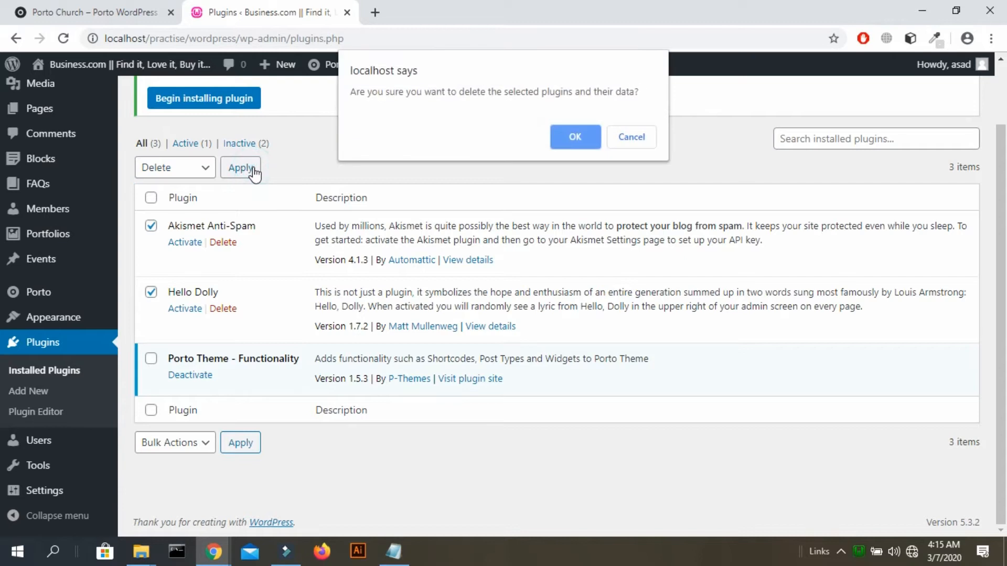
pyautogui.click(577, 139)
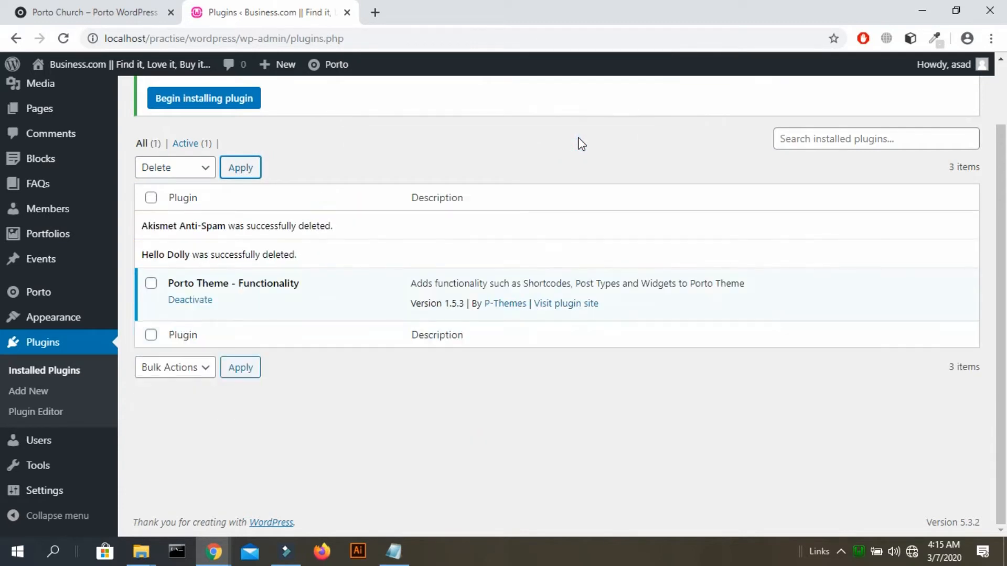
pyautogui.scroll(2, 581, 144)
# View the theme's default plugins setup page for WPBakery Page Builder in a new tab, and close it.
pyautogui.moveTo(149, 553)
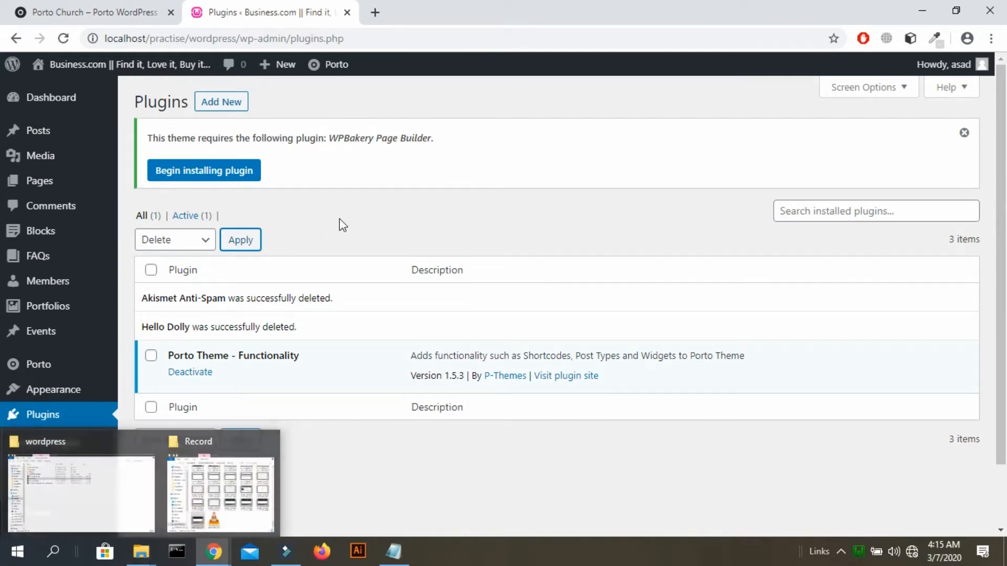
pyautogui.rightClick(238, 171)
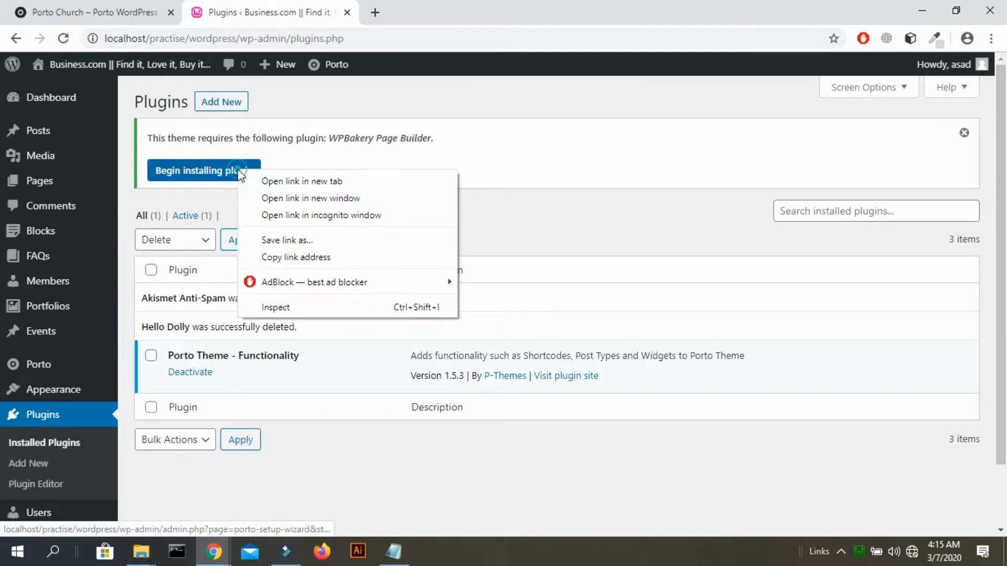
pyautogui.click(278, 181)
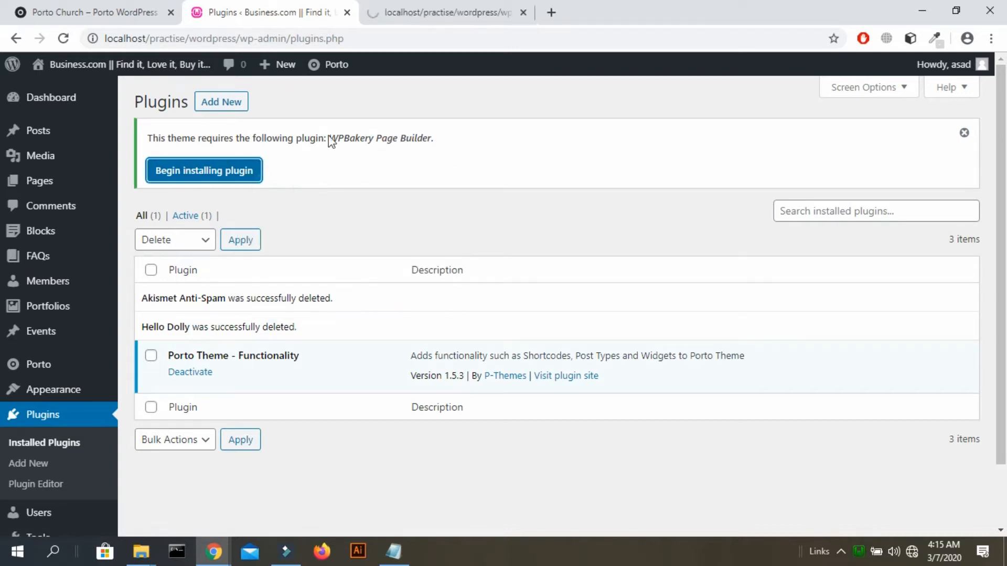
pyautogui.moveTo(328, 139); pyautogui.dragTo(461, 141)
pyautogui.click(468, 140)
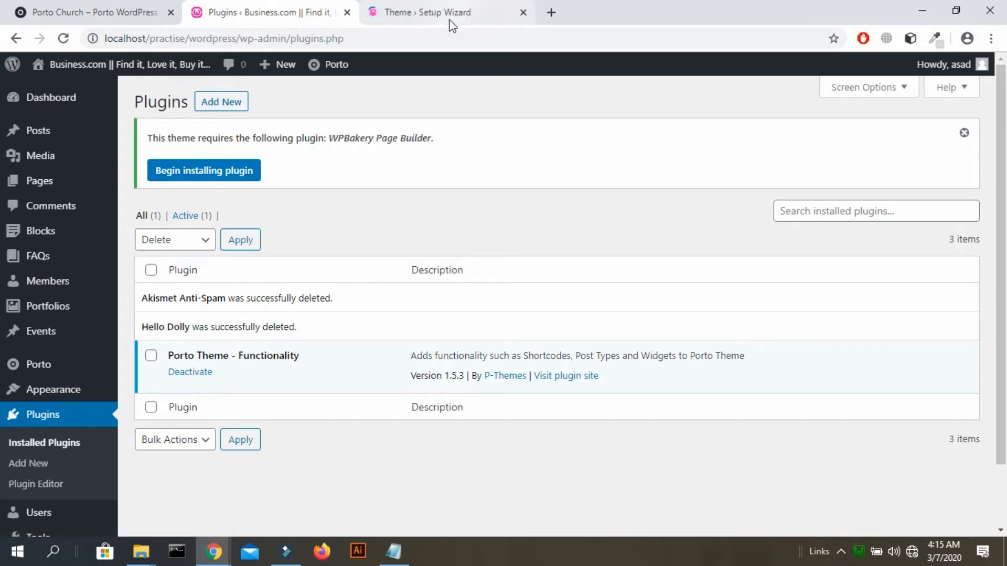
pyautogui.click(451, 21)
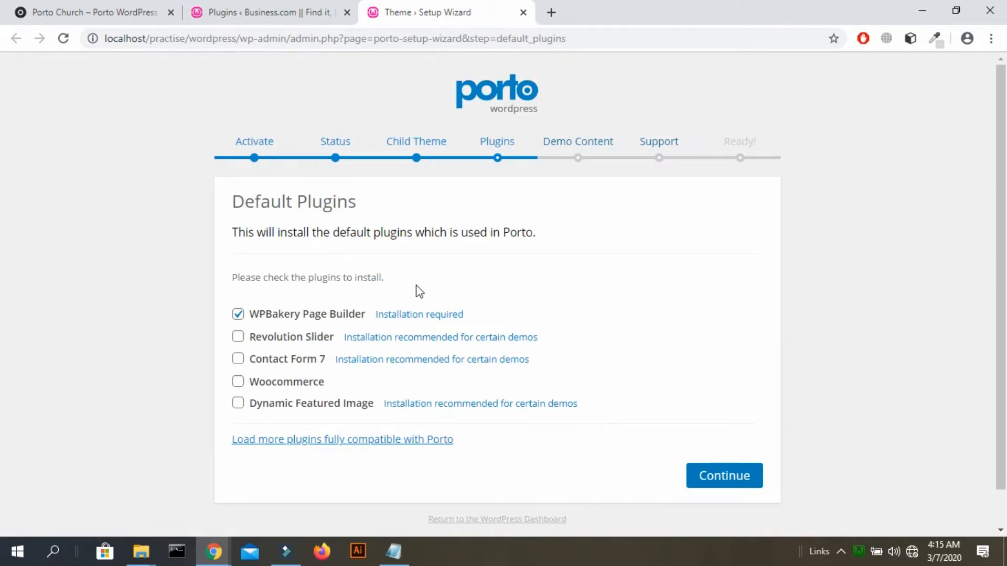
pyautogui.click(526, 14)
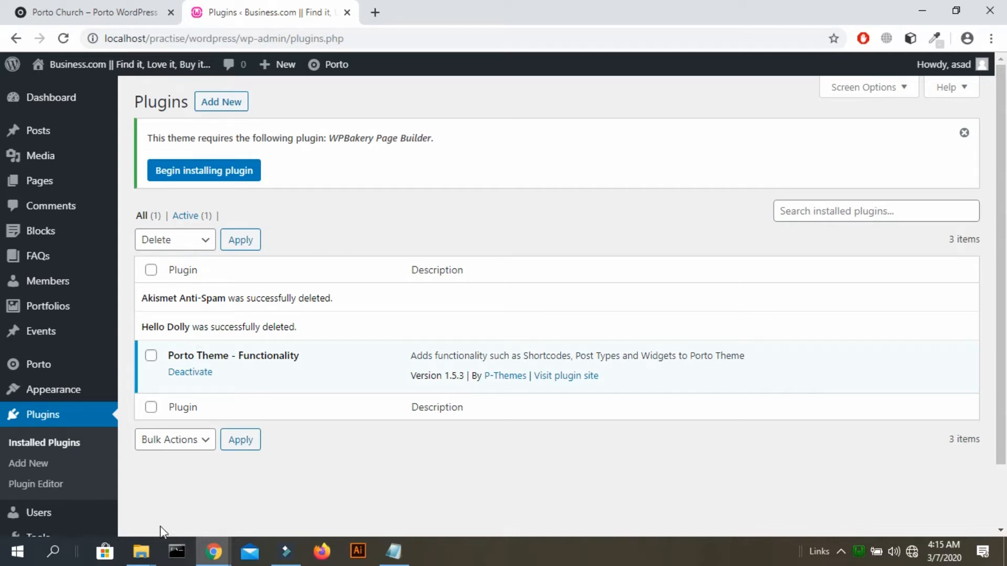
# Switch to File Explorer and look at the two Elementor plugin archives in the Desktop's check folder.
pyautogui.moveTo(140, 552)
pyautogui.click(70, 508)
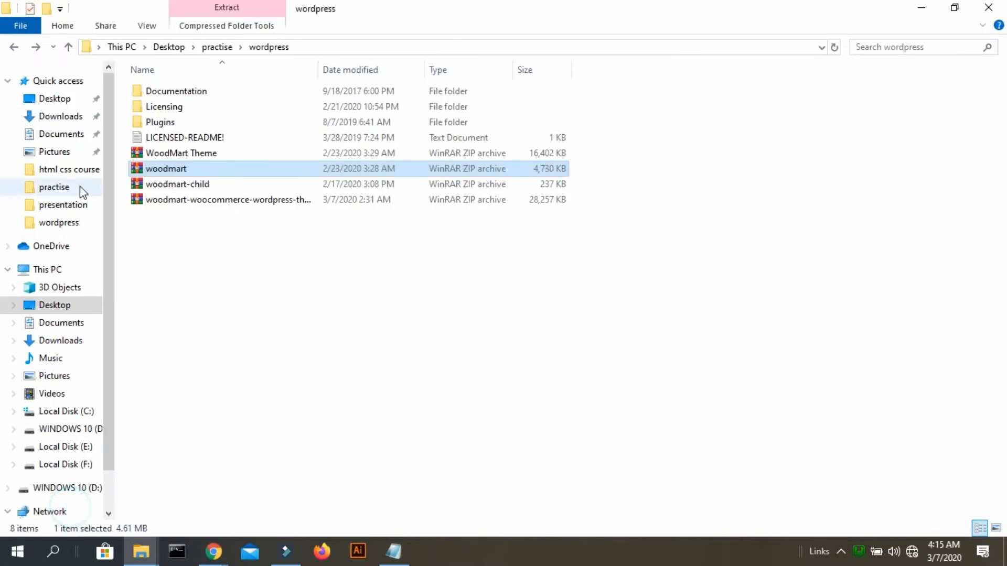
pyautogui.click(69, 99)
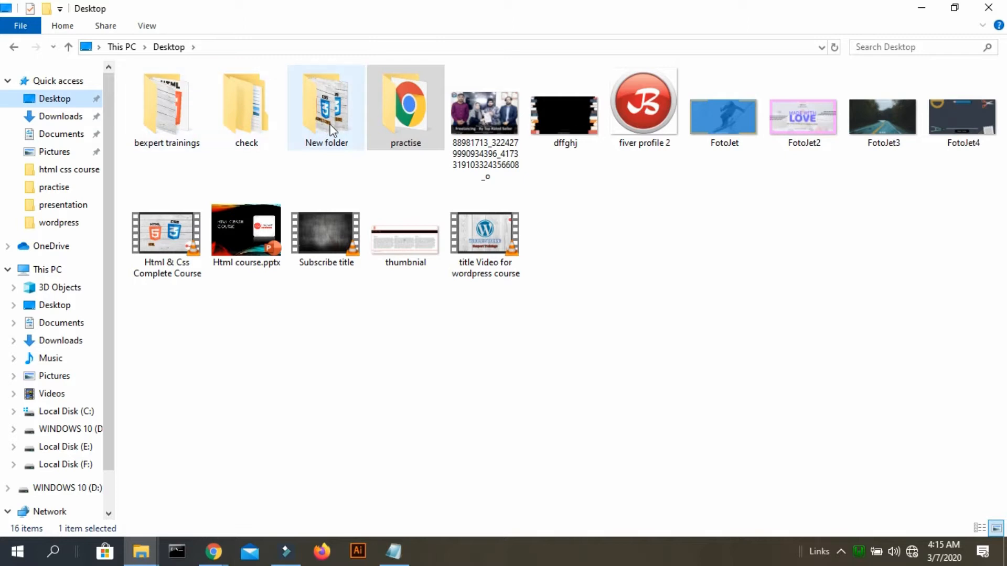
pyautogui.doubleClick(218, 104)
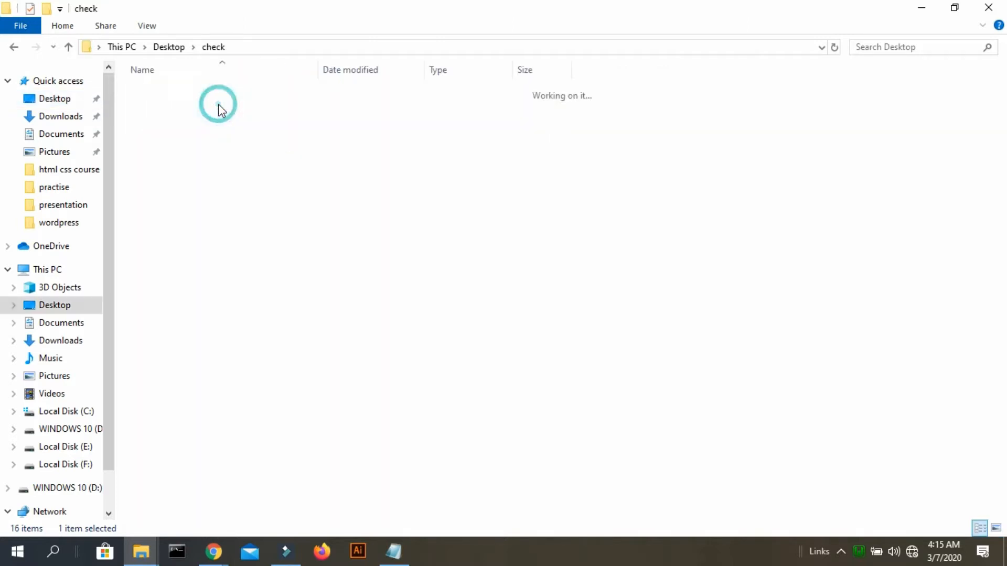
pyautogui.click(193, 89)
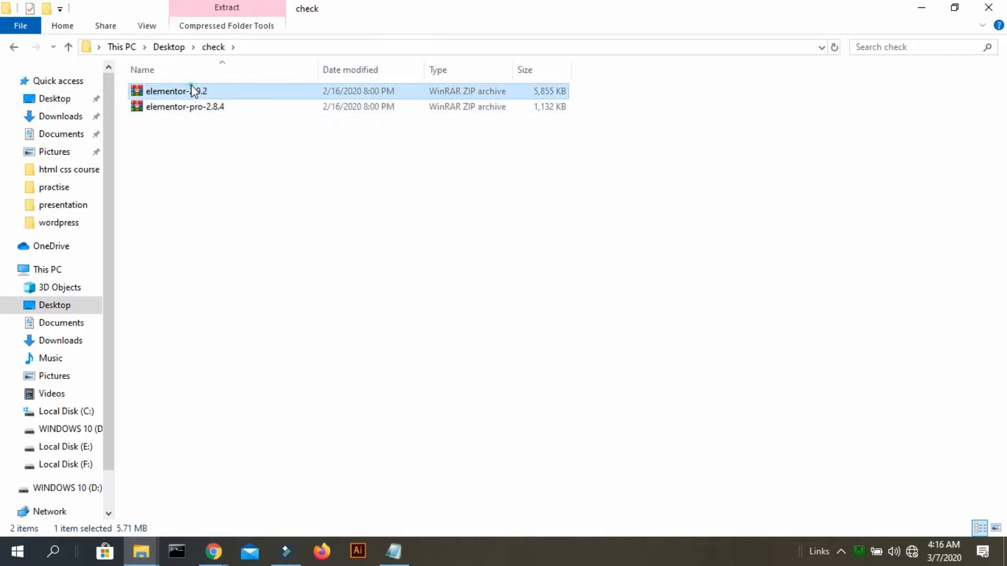
pyautogui.hotkey('ctrl', 'a')
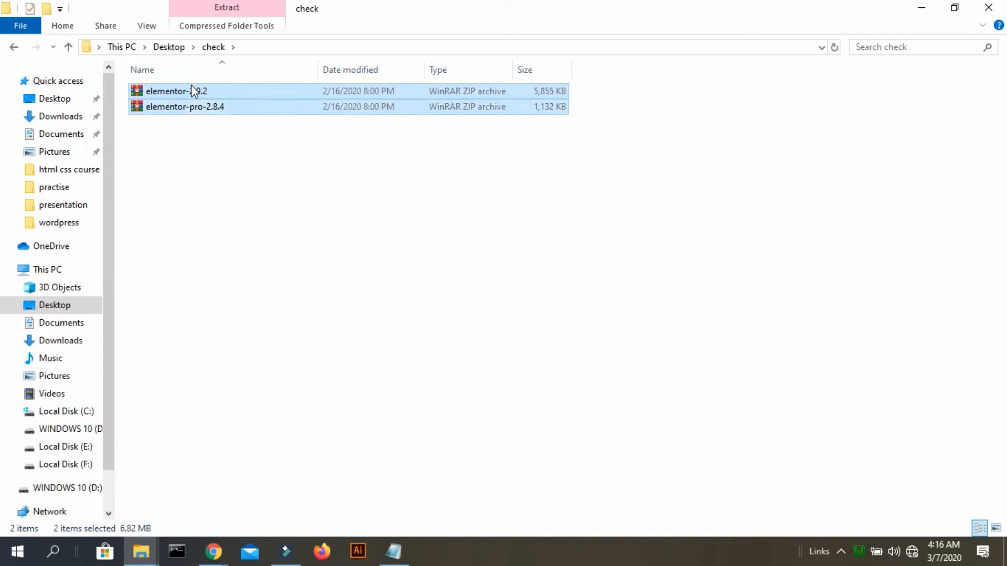
pyautogui.click(192, 90)
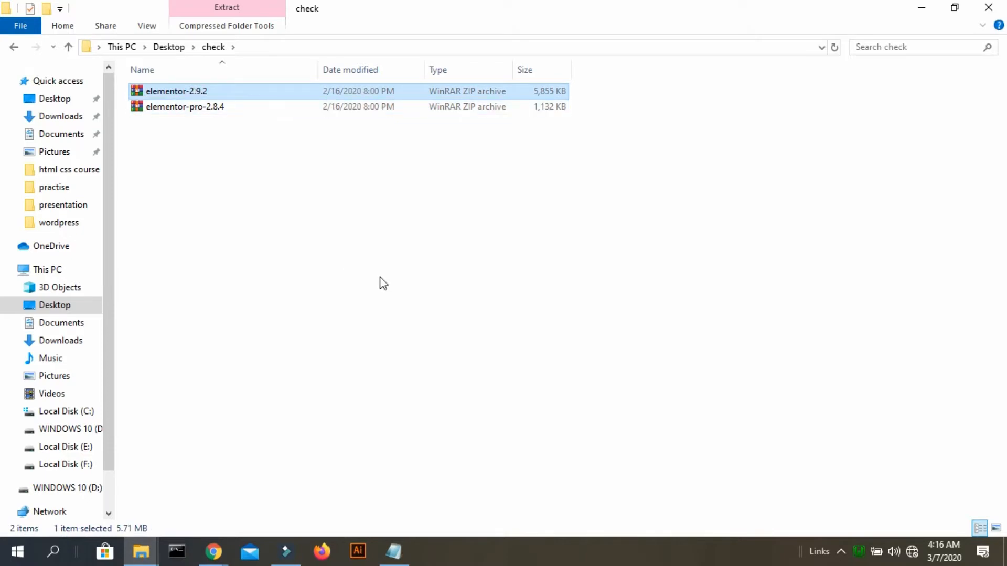
# Back in the browser, try to upload and install the elementor-2.9.2 plugin archive from the Desktop's check folder.
pyautogui.hotkey('alt', 'Tab')
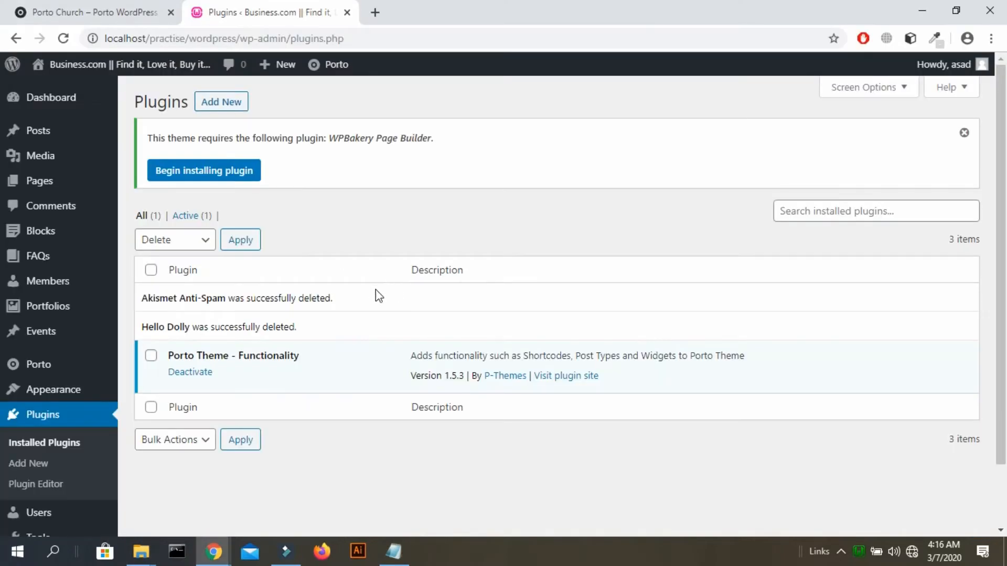
pyautogui.click(221, 103)
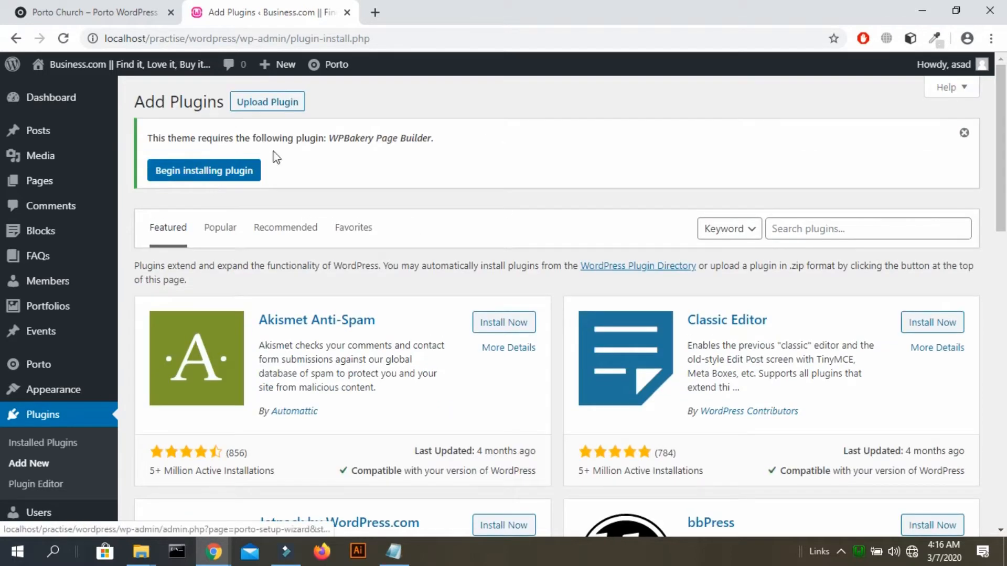
pyautogui.click(273, 104)
pyautogui.click(455, 319)
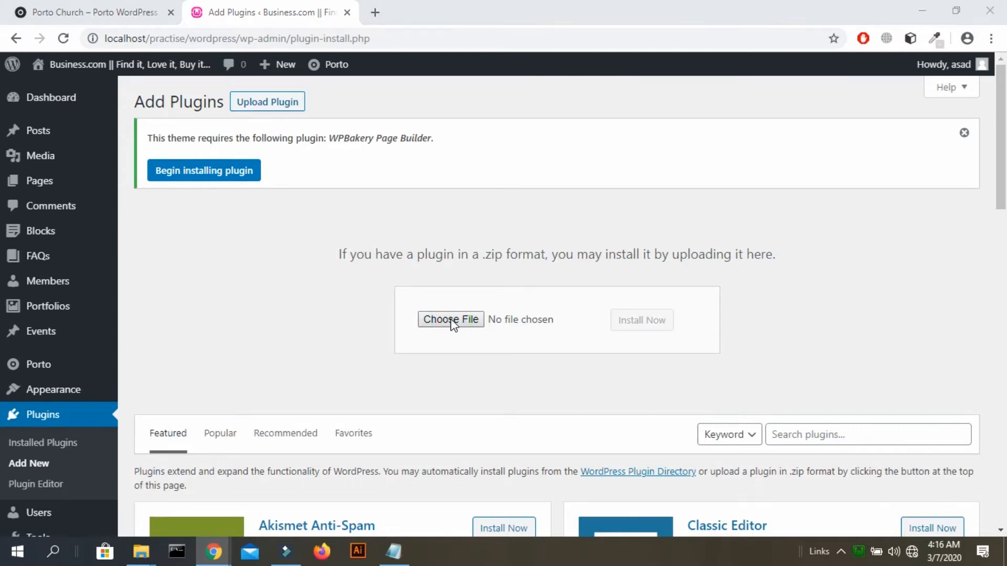
pyautogui.scroll(3, 68, 120)
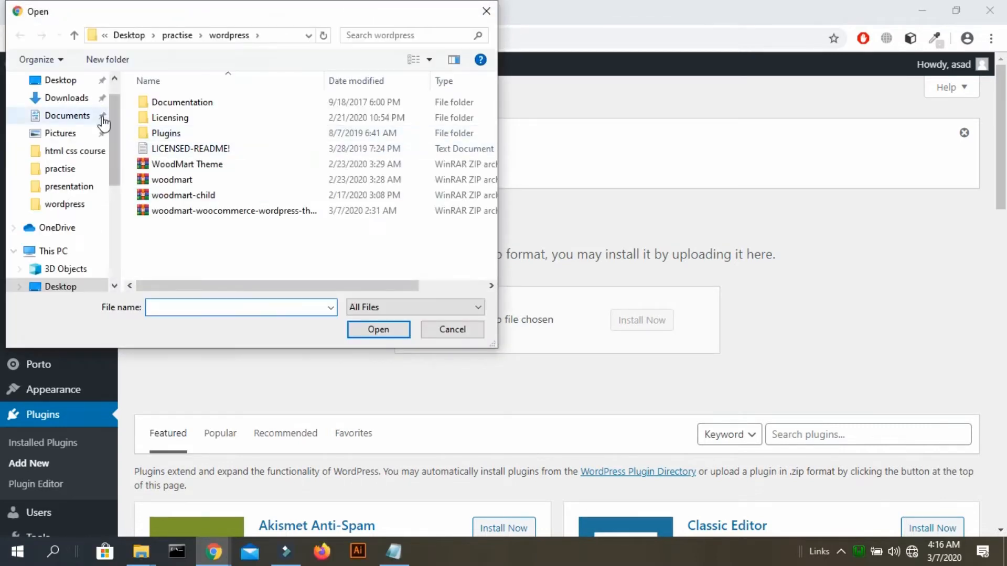
pyautogui.click(60, 81)
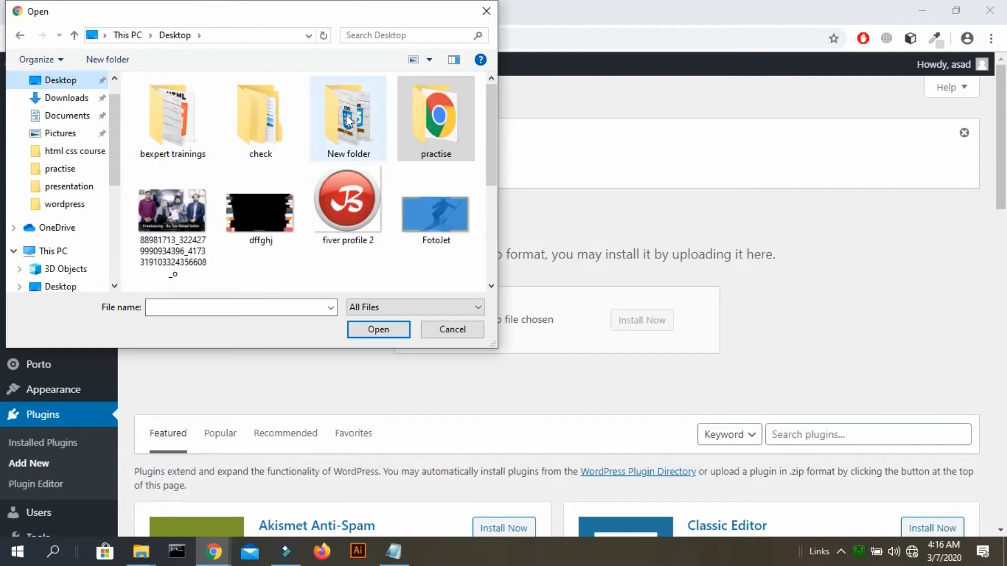
pyautogui.doubleClick(278, 119)
pyautogui.click(210, 104)
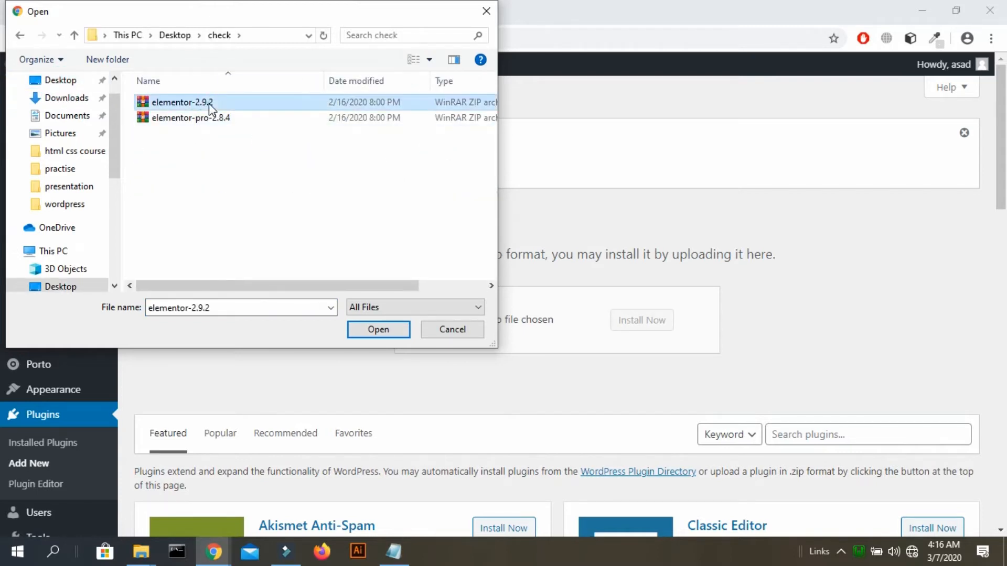
pyautogui.doubleClick(210, 103)
pyautogui.click(635, 321)
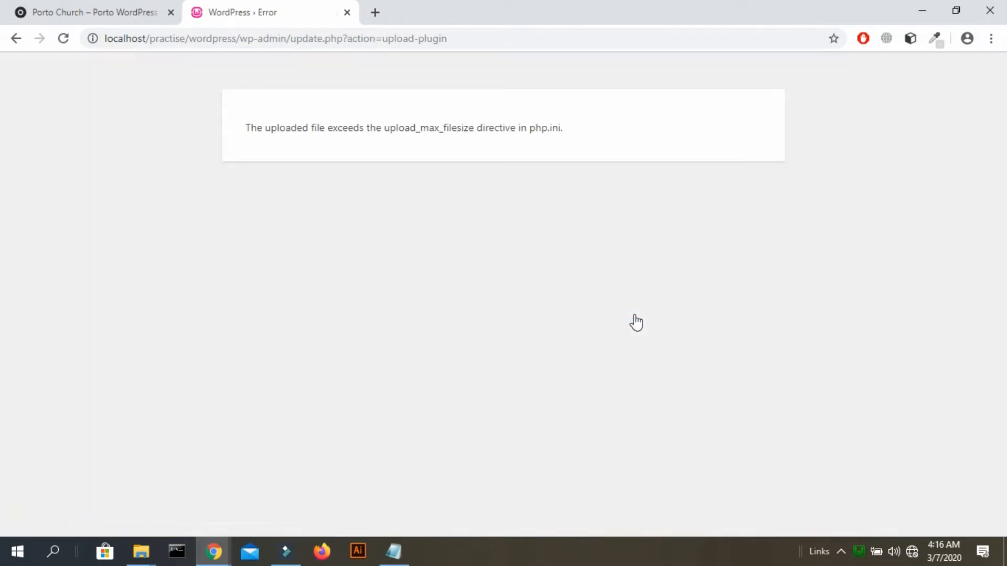
# Examine the upload error text and return to the plugin upload form.
pyautogui.moveTo(646, 141); pyautogui.dragTo(563, 115)
pyautogui.click(560, 110)
pyautogui.moveTo(387, 128); pyautogui.dragTo(643, 143)
pyautogui.click(643, 144)
pyautogui.click(17, 39)
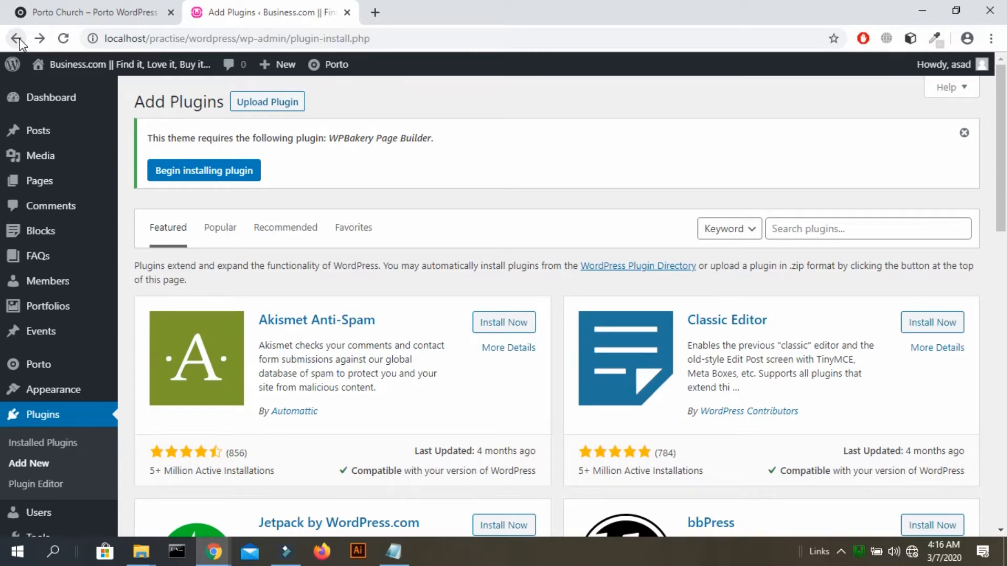
pyautogui.click(291, 105)
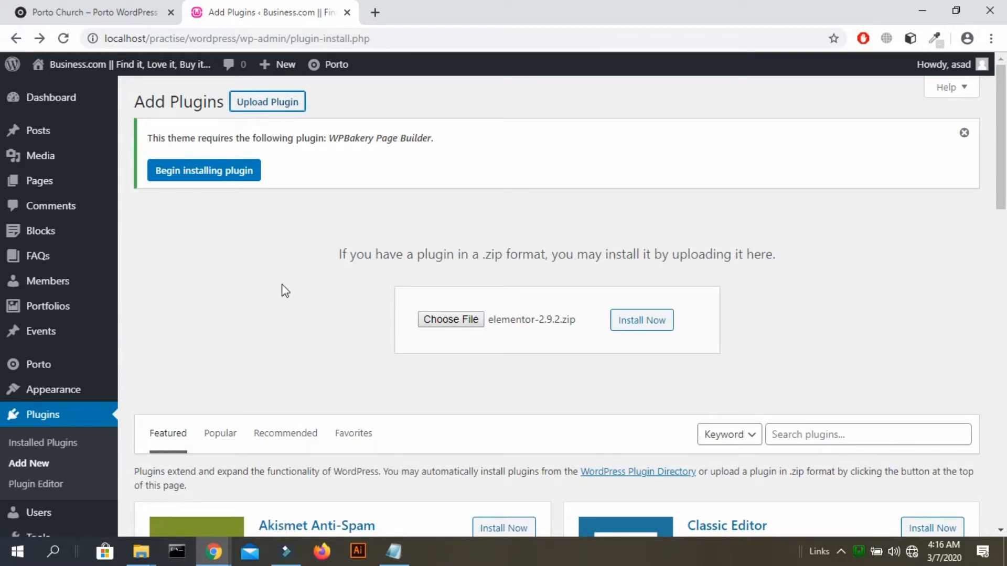
# Switch to File Explorer and copy both the elementor-2.9.2 and elementor-pro-2.8.4 archives from the Desktop's check folder.
pyautogui.moveTo(141, 551)
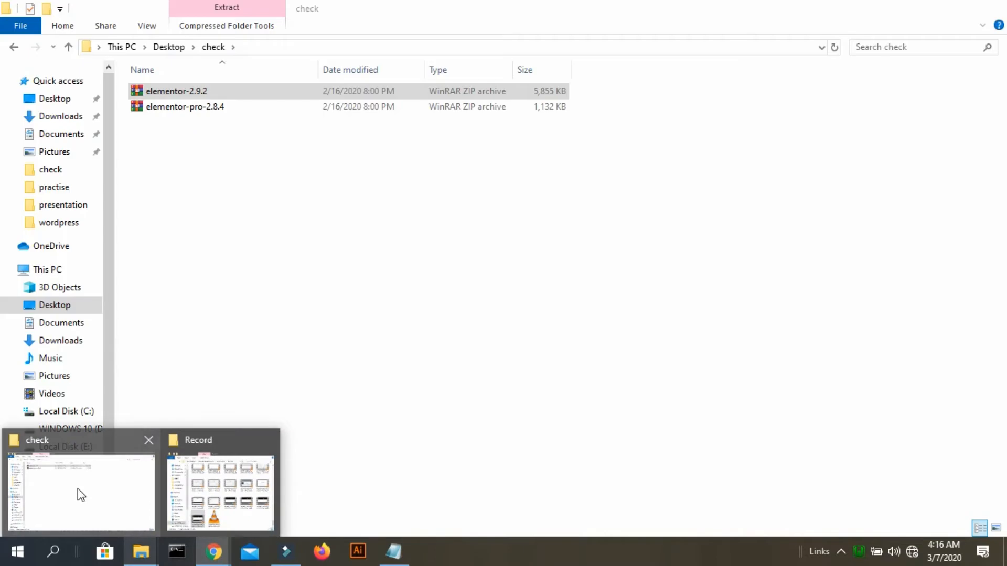
pyautogui.click(77, 489)
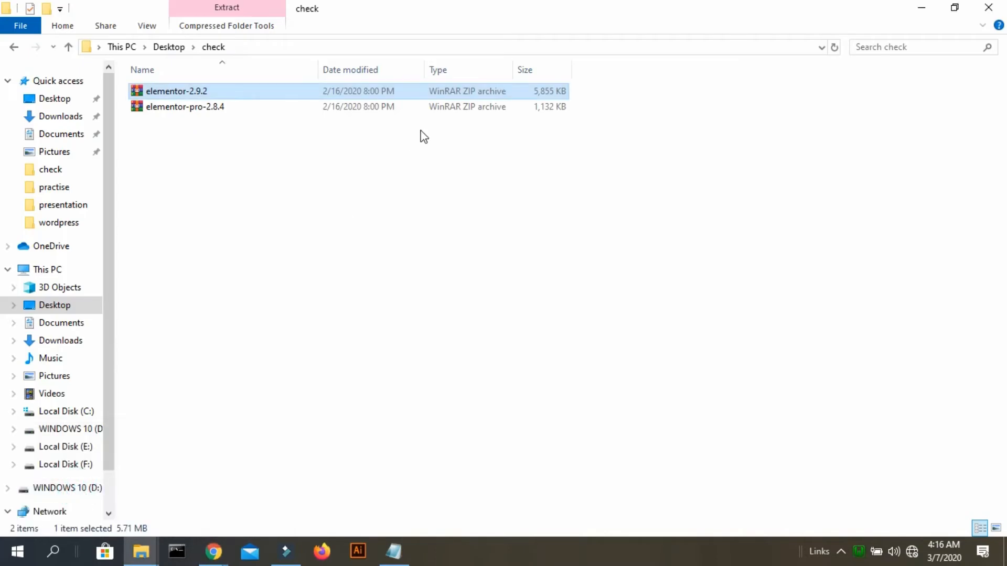
pyautogui.hotkey('ctrl', 'a')
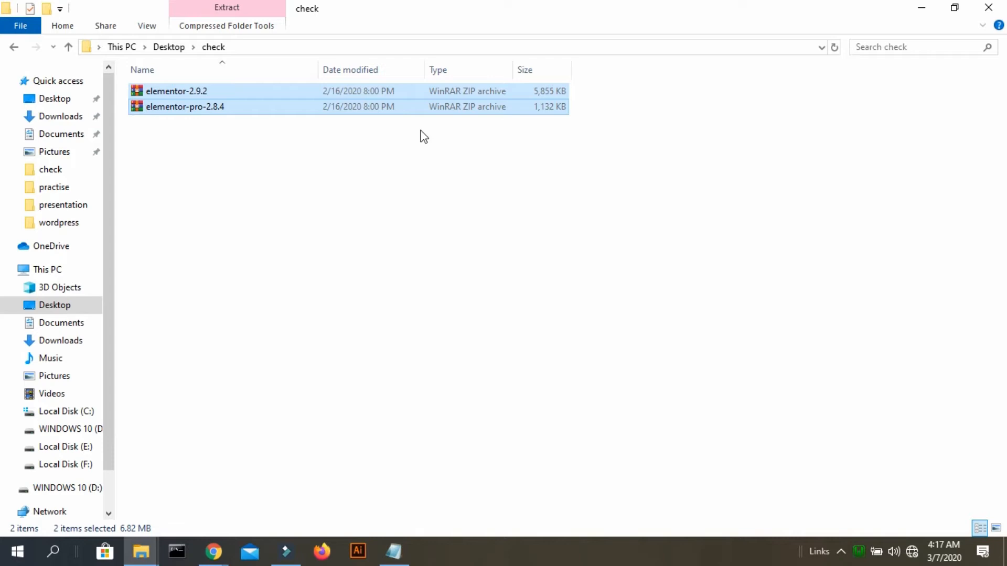
# Paste the copied Elementor archives into the site's plugins folder, C:\wamp64\www\practise\wordpress\wp-content\plugins.
pyautogui.click(85, 412)
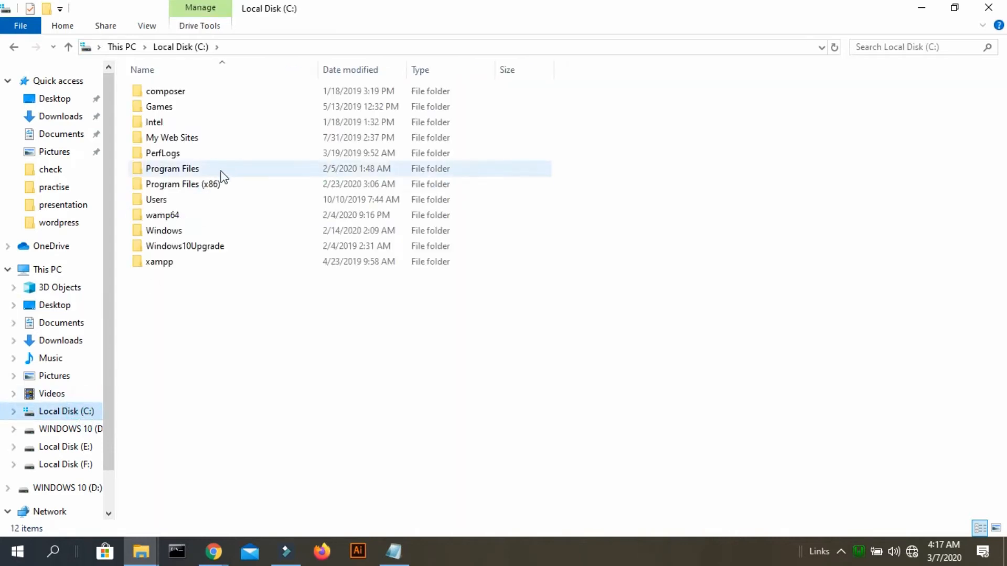
pyautogui.doubleClick(205, 215)
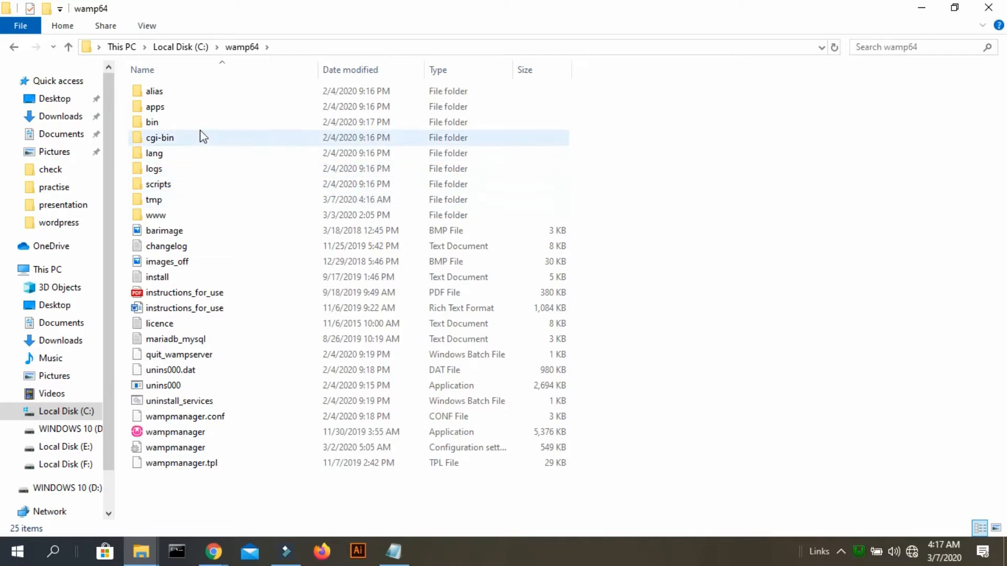
pyautogui.click(190, 213)
pyautogui.doubleClick(190, 215)
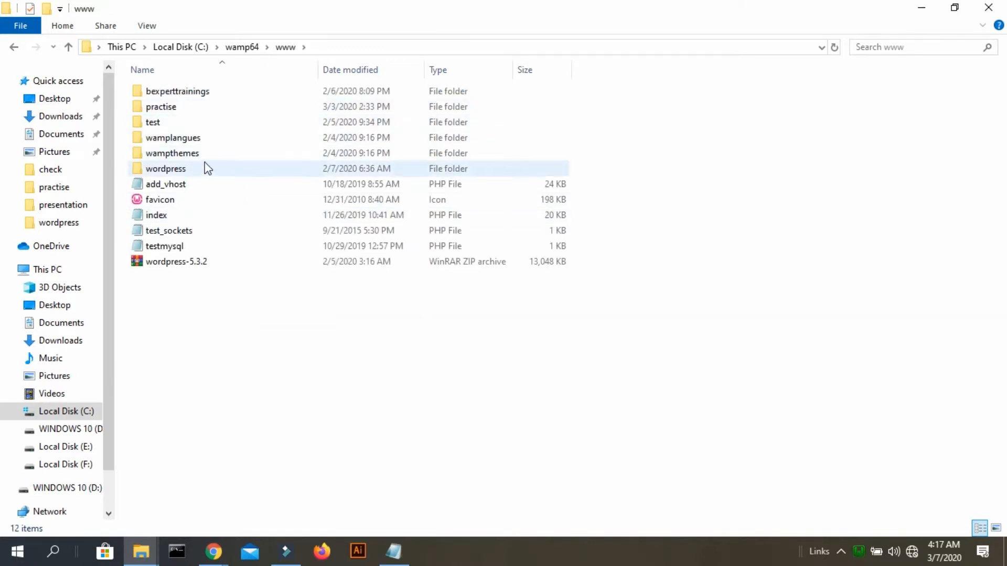
pyautogui.hotkey('alt', 'Tab')
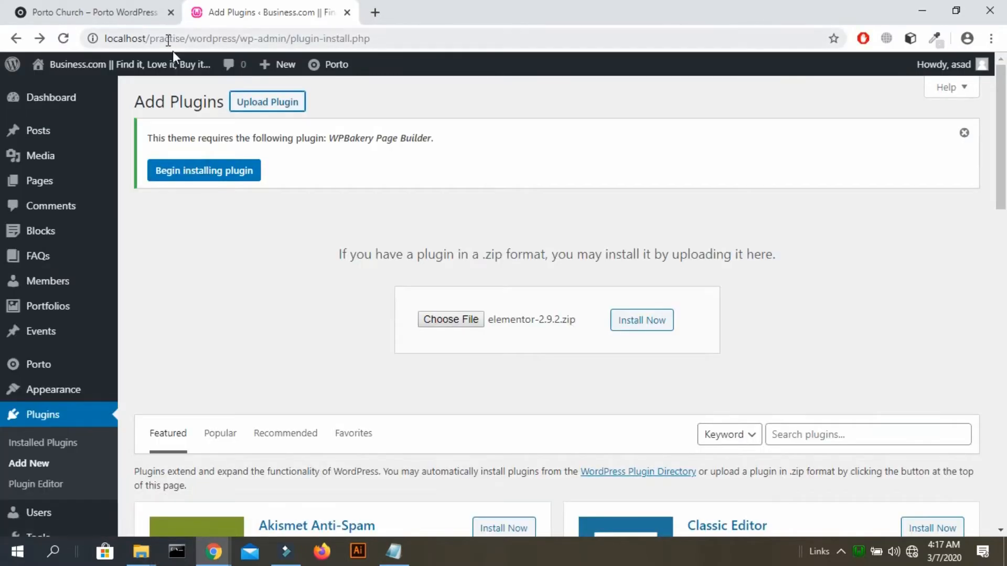
pyautogui.hotkey('alt', 'Tab')
pyautogui.doubleClick(197, 110)
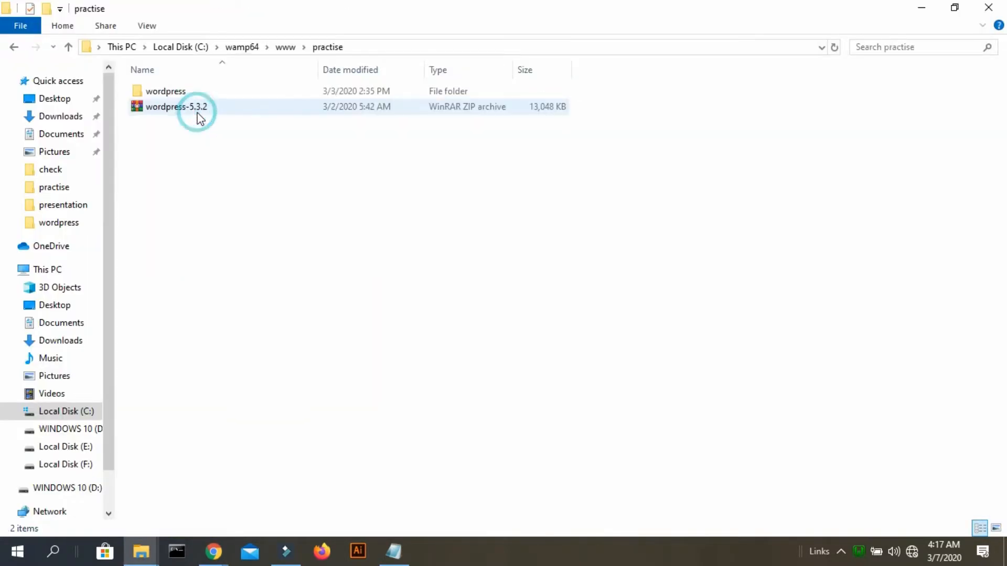
pyautogui.doubleClick(213, 95)
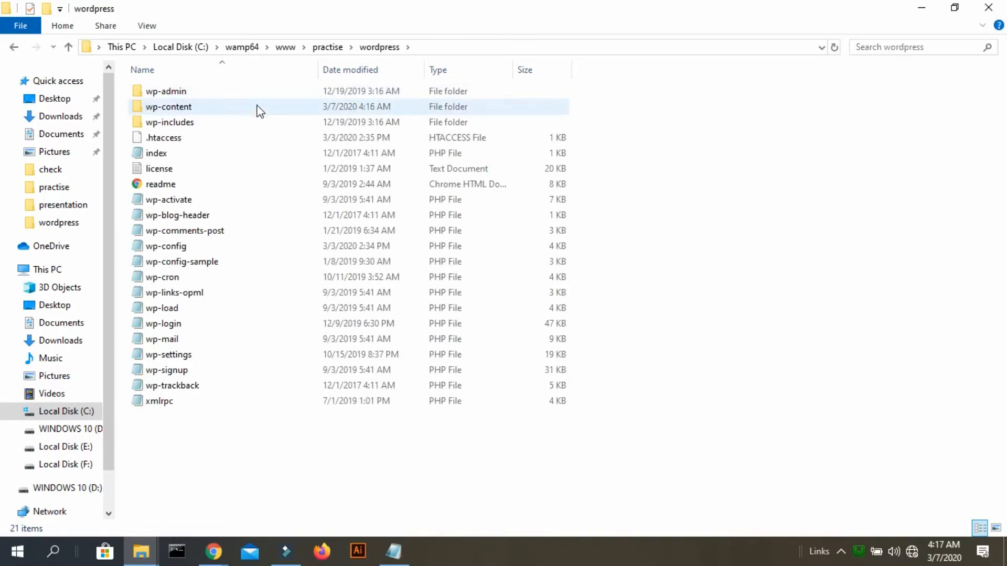
pyautogui.doubleClick(243, 108)
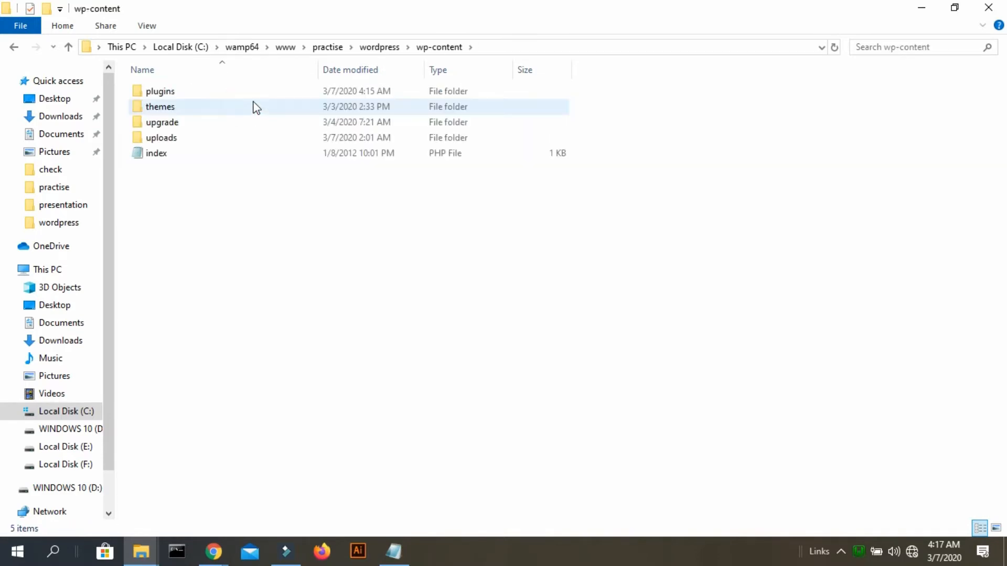
pyautogui.doubleClick(257, 94)
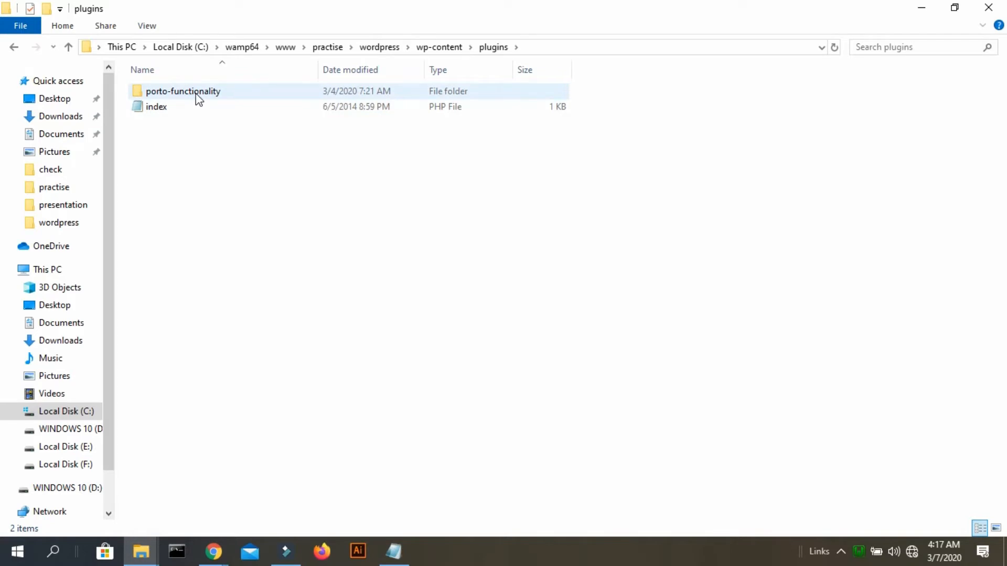
pyautogui.hotkey('ctrl', 'v')
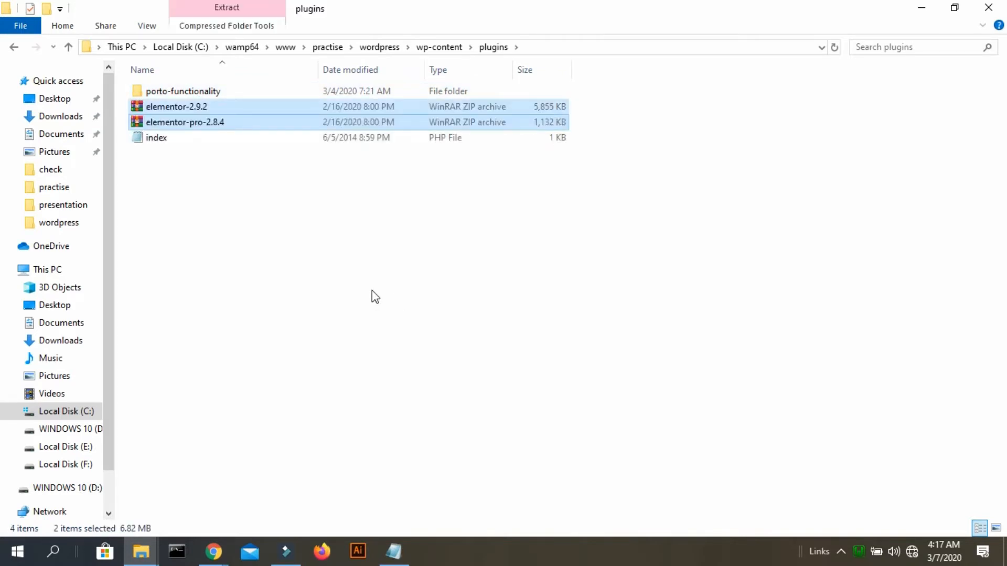
# Extract the elementor-2.9.2 archive directly into the plugins folder and delete the archive.
pyautogui.rightClick(344, 119)
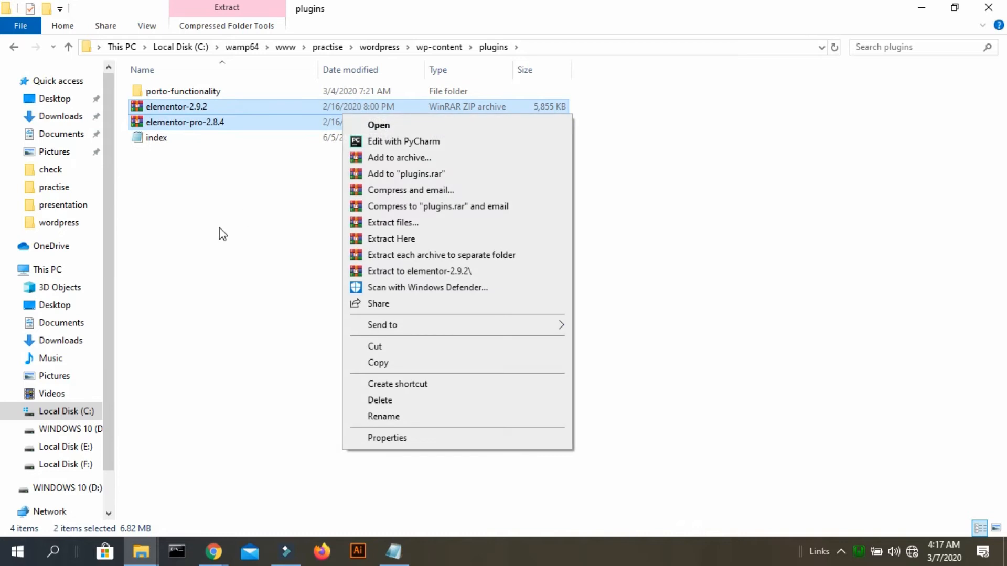
pyautogui.click(219, 227)
pyautogui.rightClick(285, 111)
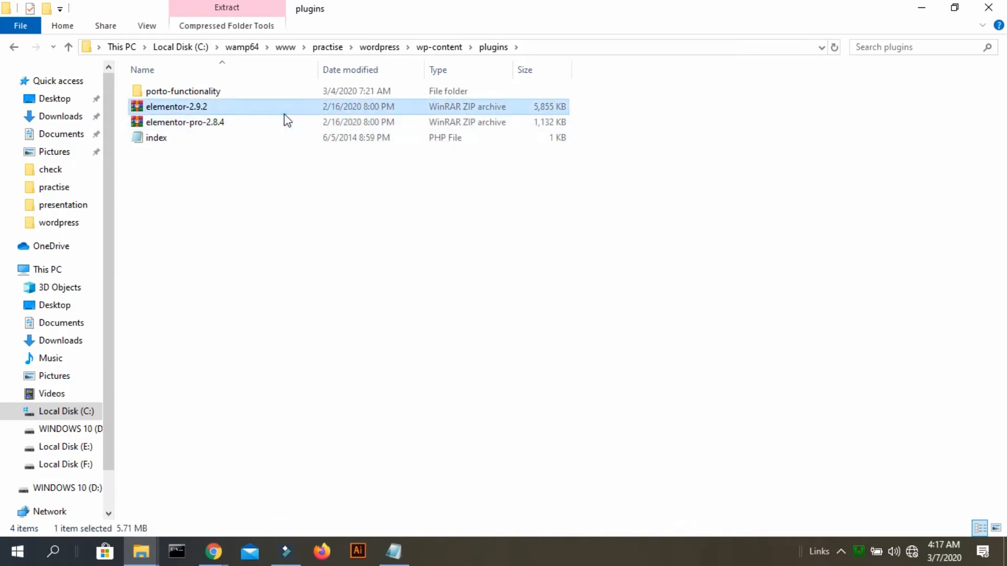
pyautogui.click(333, 190)
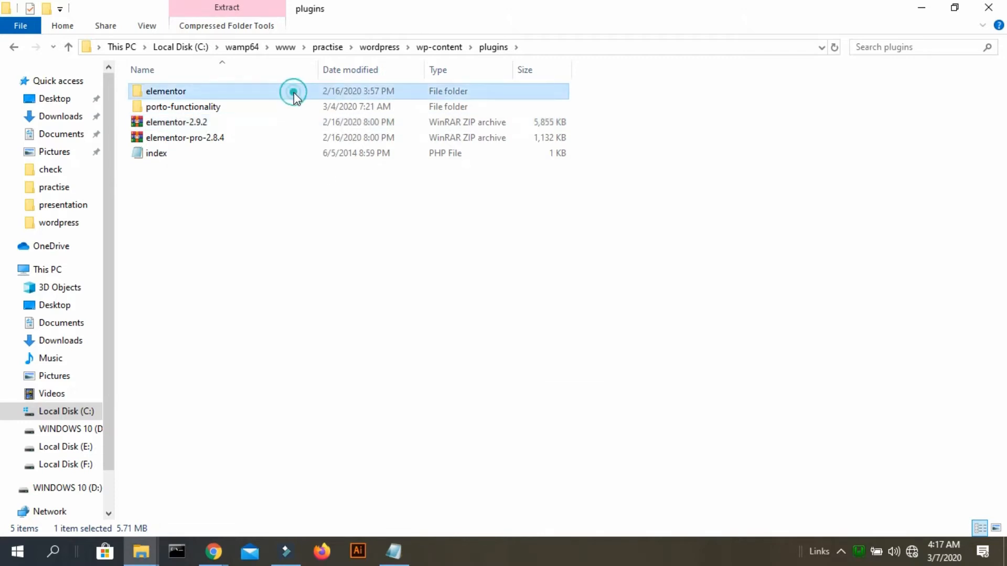
pyautogui.click(289, 136)
pyautogui.click(297, 124)
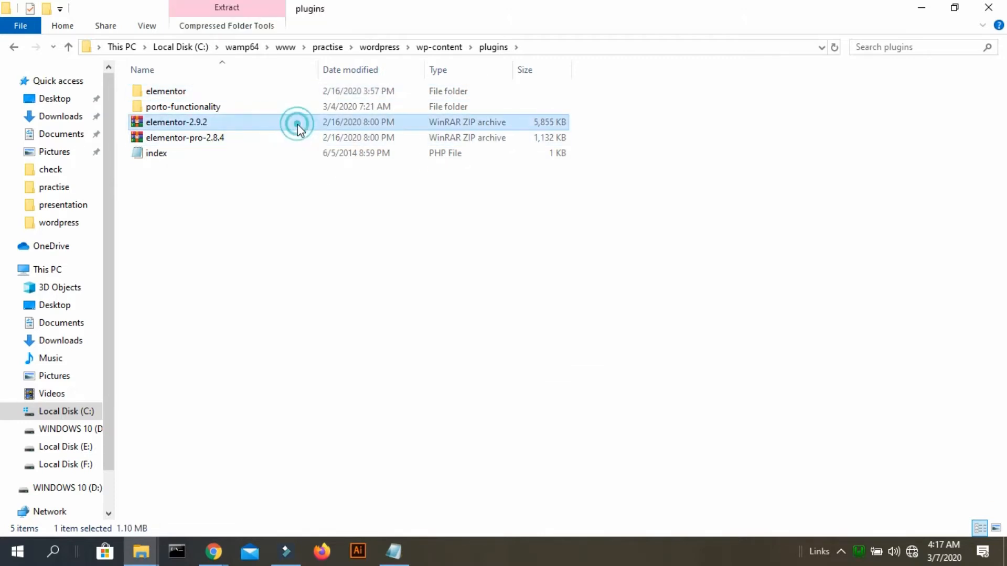
pyautogui.press('Delete')
# Switch to the browser and activate the Elementor plugin from the site's installed plugins.
pyautogui.hotkey('alt', 'Tab')
pyautogui.scroll(-3, 341, 255)
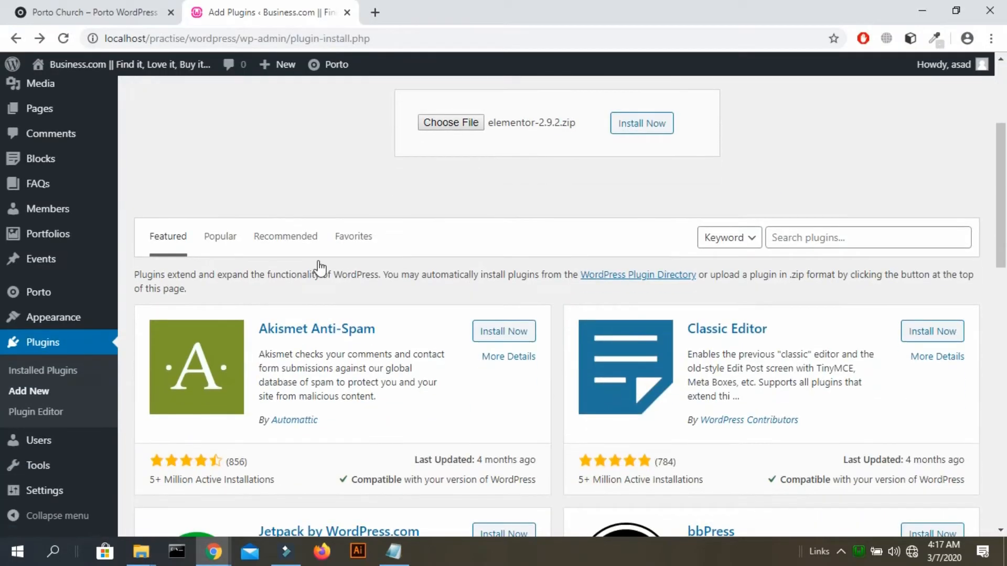
pyautogui.click(33, 373)
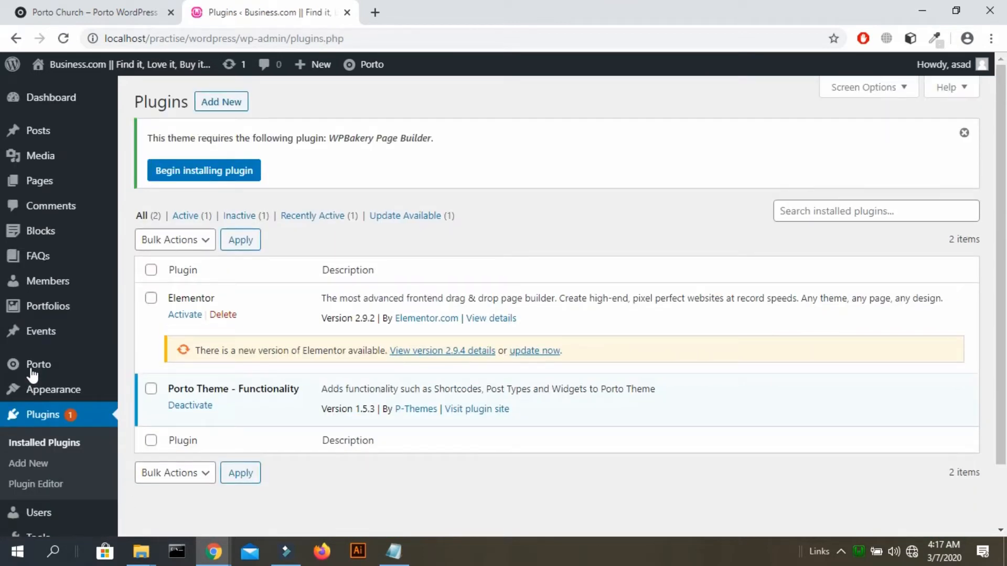
pyautogui.click(185, 315)
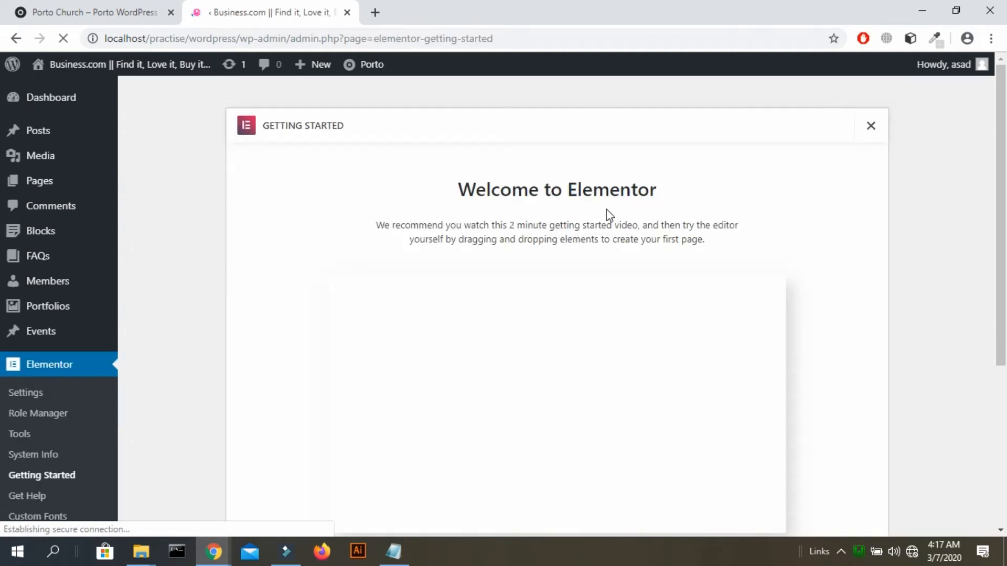
# Look over Elementor's Getting Started page and close it.
pyautogui.scroll(-3, 606, 209)
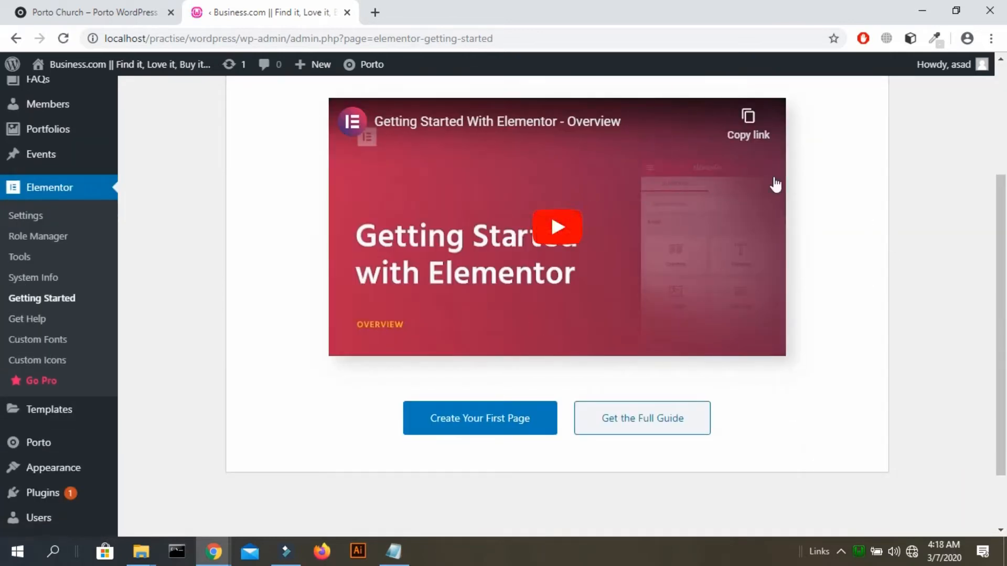
pyautogui.scroll(3, 668, 264)
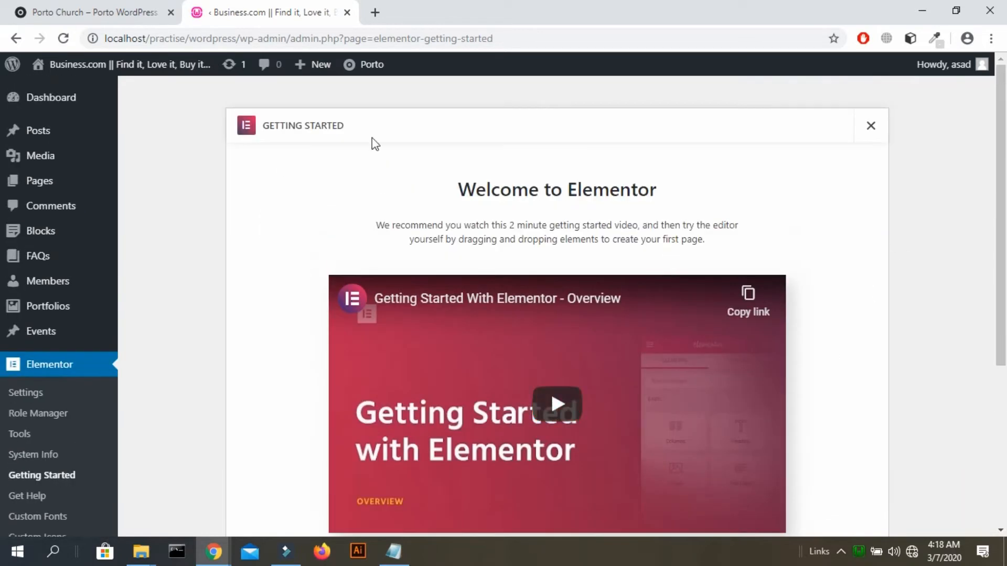
pyautogui.click(871, 130)
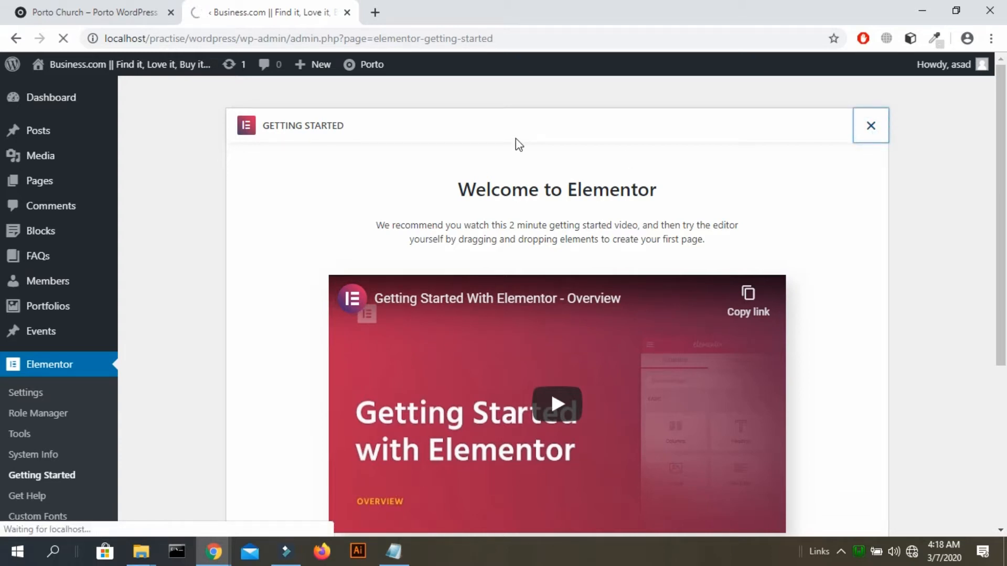
# View the pricing plans on Elementor's Go Pro page and return to the WordPress dashboard.
pyautogui.moveTo(90, 322)
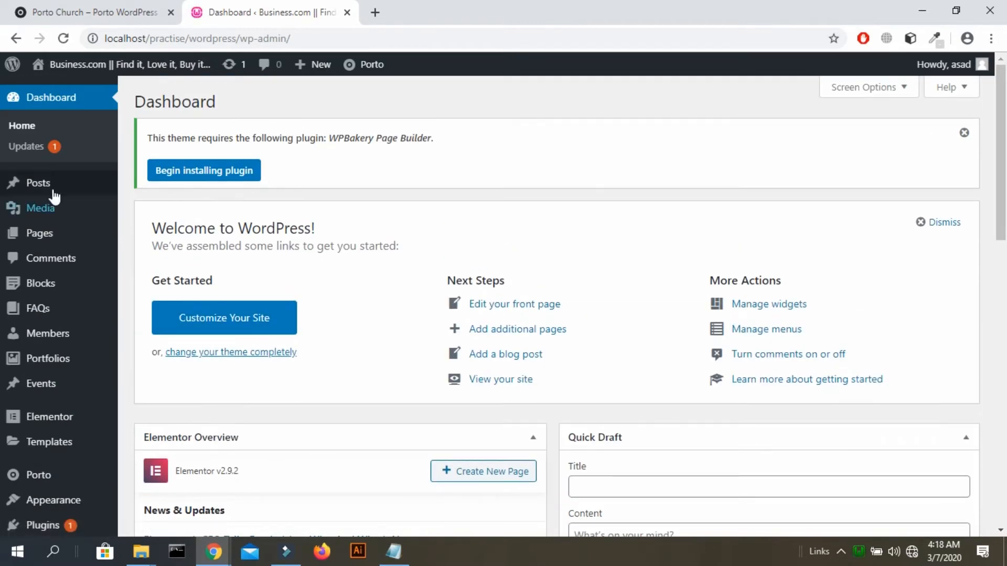
pyautogui.scroll(-2, 89, 357)
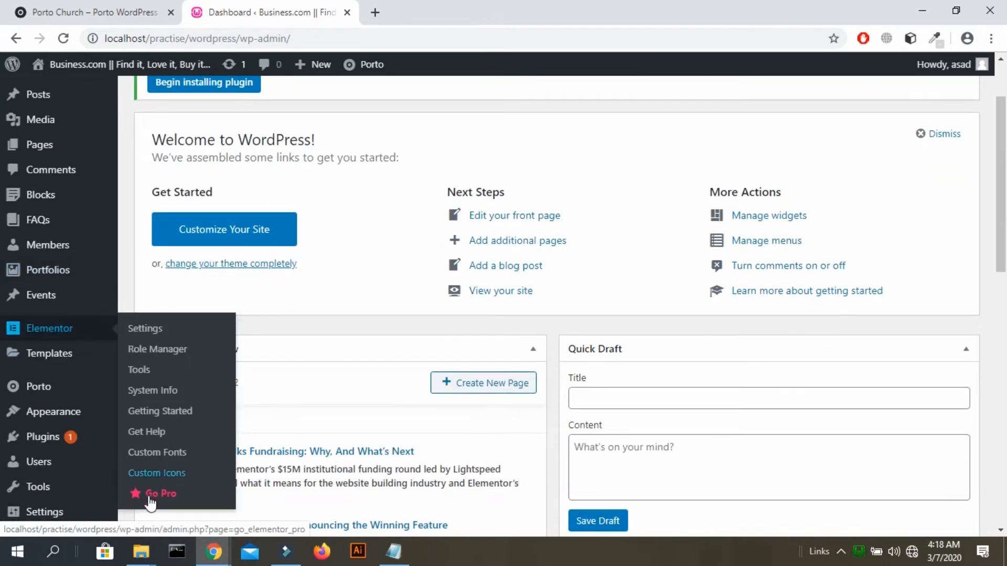
pyautogui.click(155, 501)
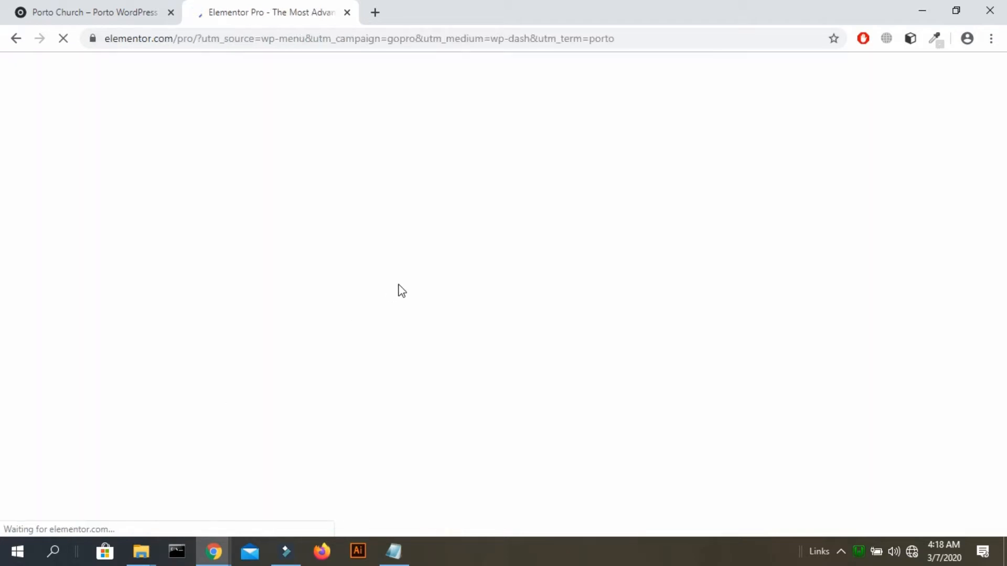
pyautogui.scroll(-5, 457, 252)
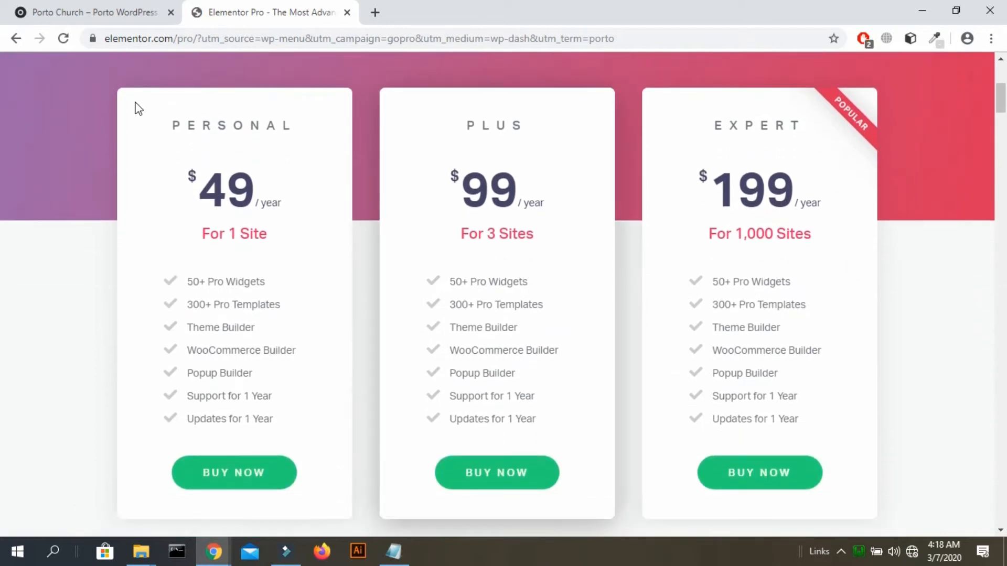
pyautogui.click(17, 40)
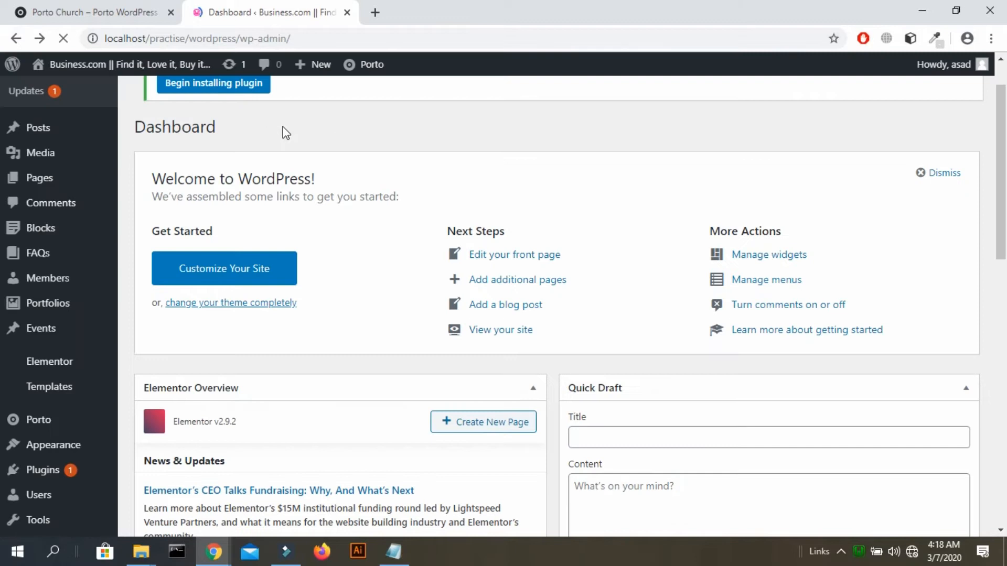
pyautogui.scroll(-2, 322, 232)
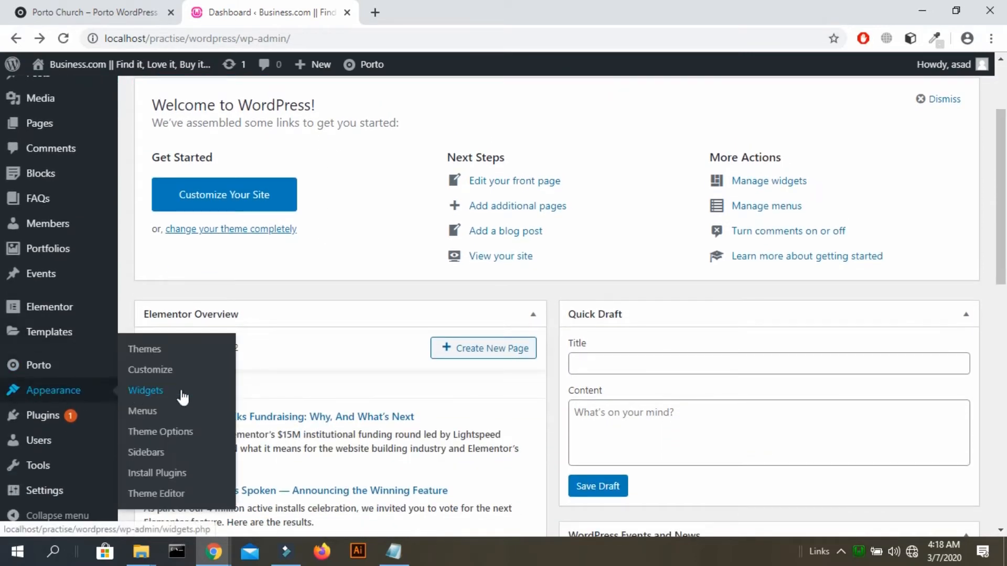
pyautogui.scroll(2, 272, 252)
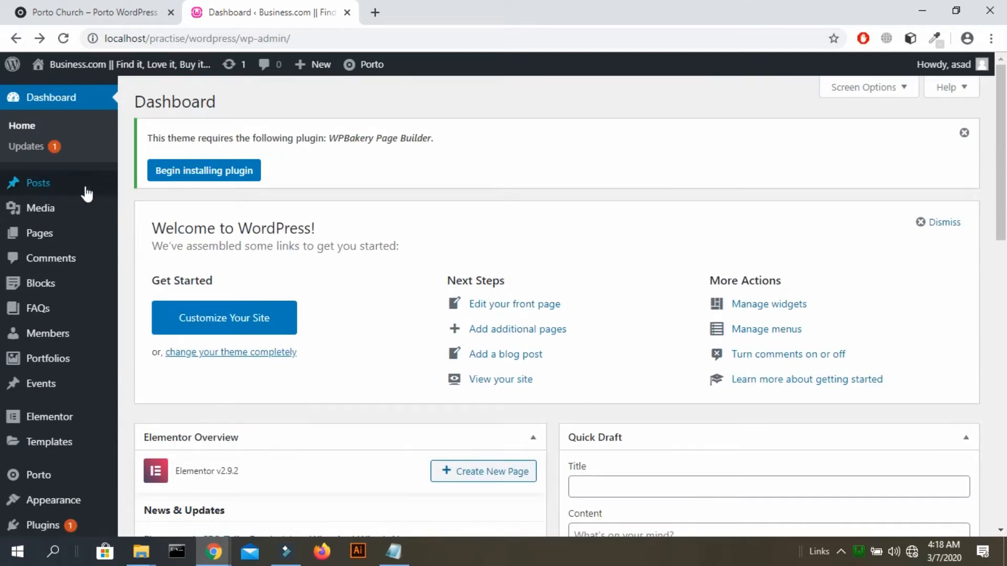
pyautogui.scroll(-2, 151, 420)
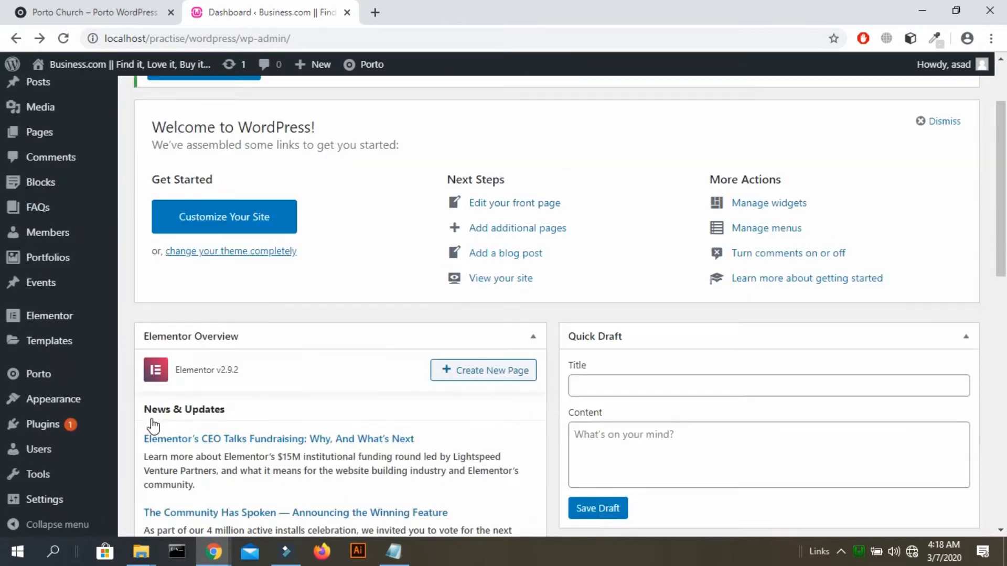
pyautogui.scroll(-2, 68, 399)
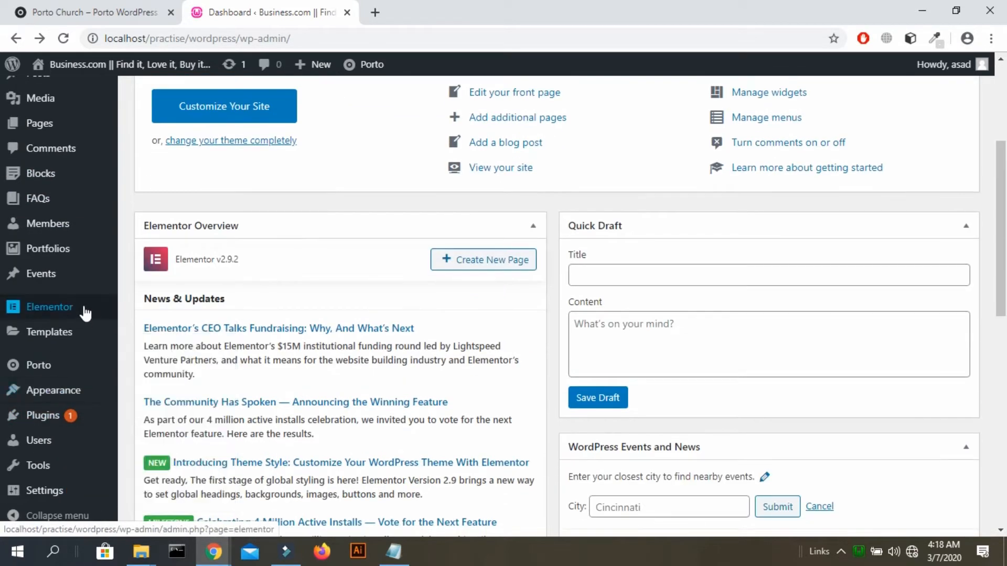
# Back in File Explorer, extract the elementor-pro-2.8.4 archive directly into the plugins folder and delete the archive.
pyautogui.hotkey('alt', 'Tab')
pyautogui.click(326, 121)
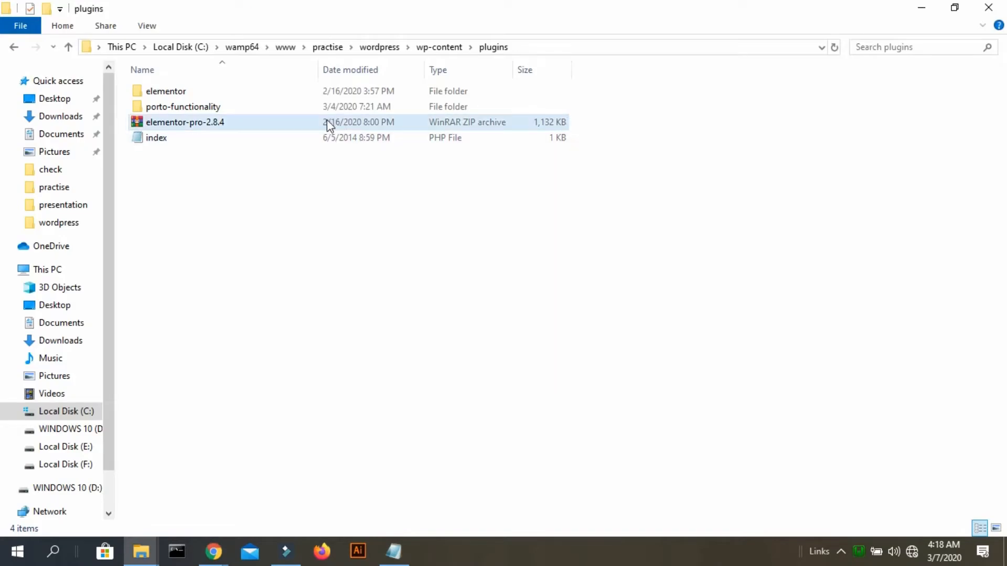
pyautogui.rightClick(326, 120)
pyautogui.press('Down')
pyautogui.press('Down')
pyautogui.press('Down')
pyautogui.press('Down')
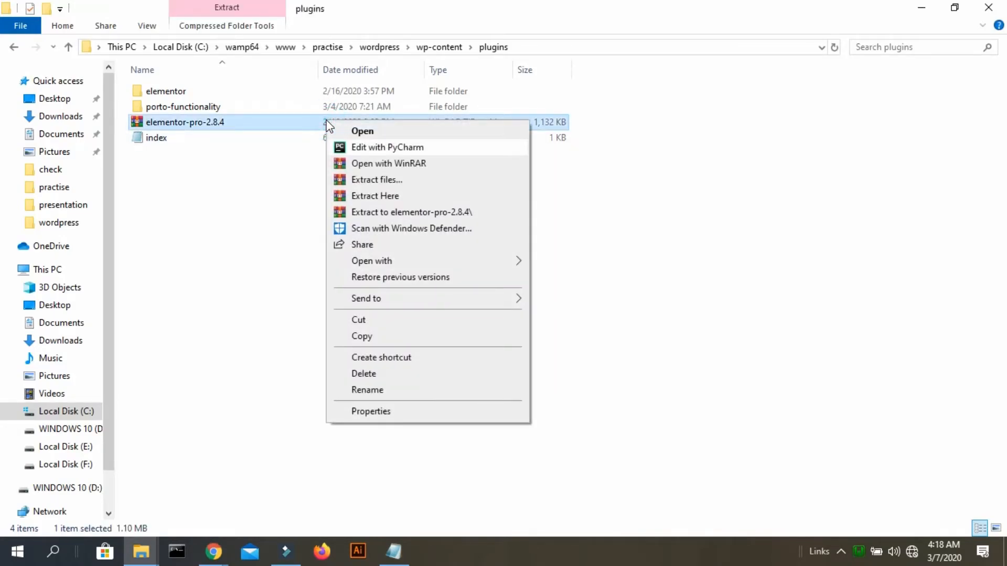
pyautogui.press('Return')
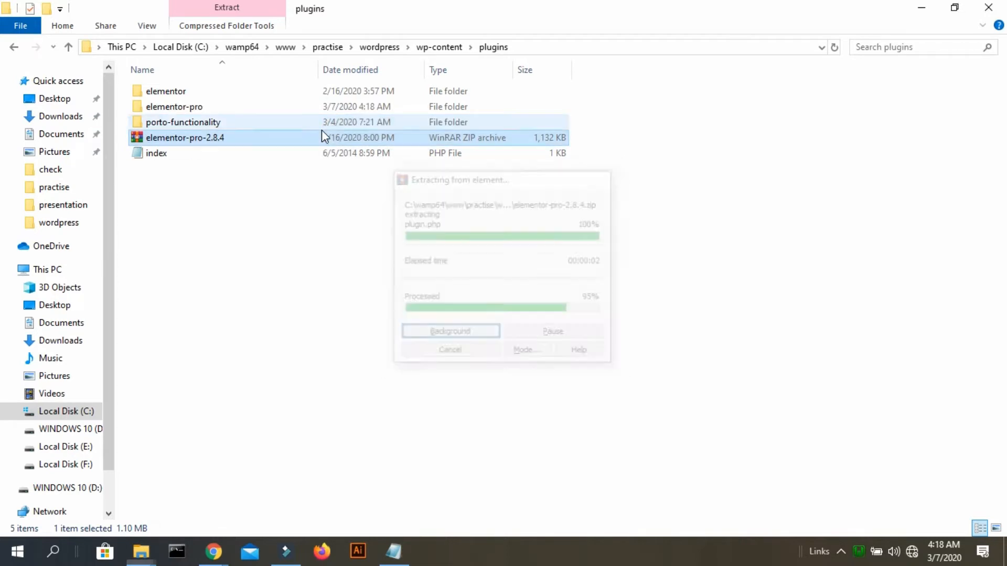
pyautogui.press('Delete')
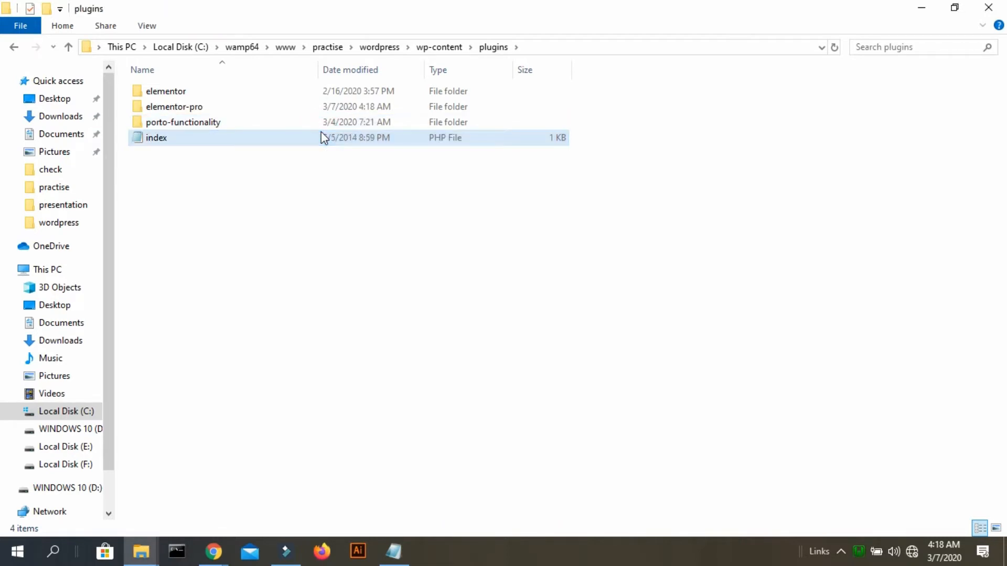
# Switch to the browser and activate the Elementor Pro plugin from the site's installed plugins.
pyautogui.hotkey('alt', 'Tab')
pyautogui.press('F5')
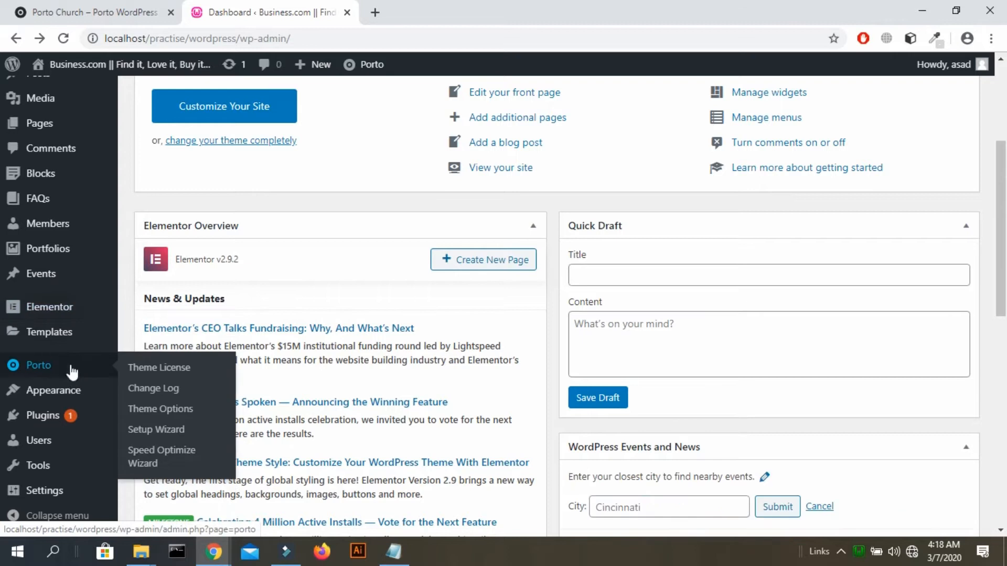
pyautogui.moveTo(68, 416)
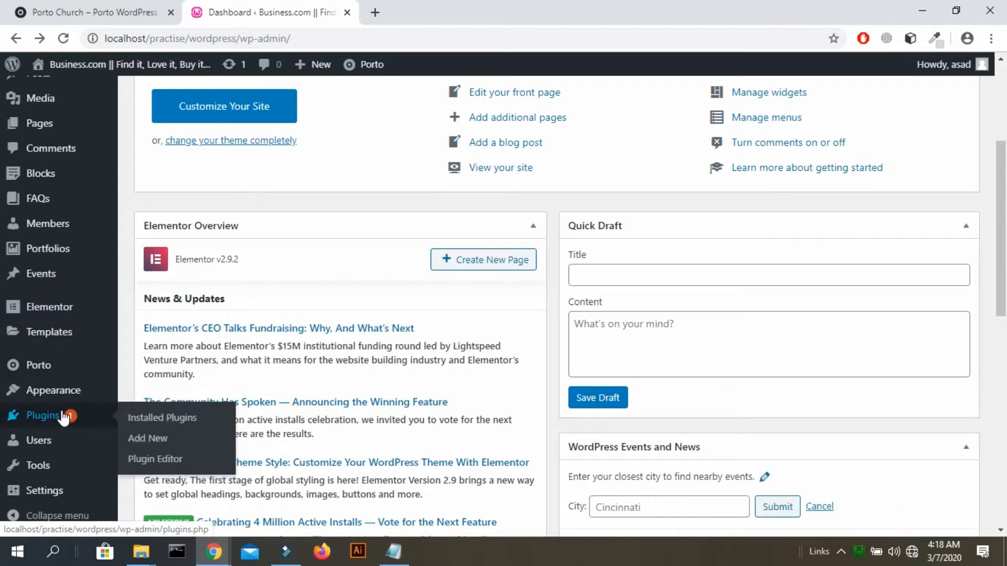
pyautogui.click(143, 419)
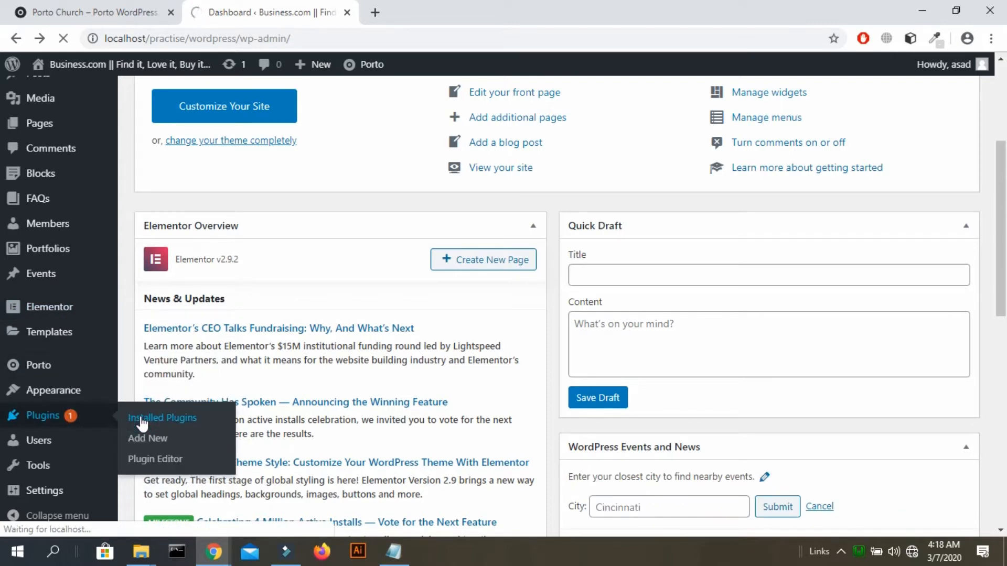
pyautogui.scroll(-1, 450, 289)
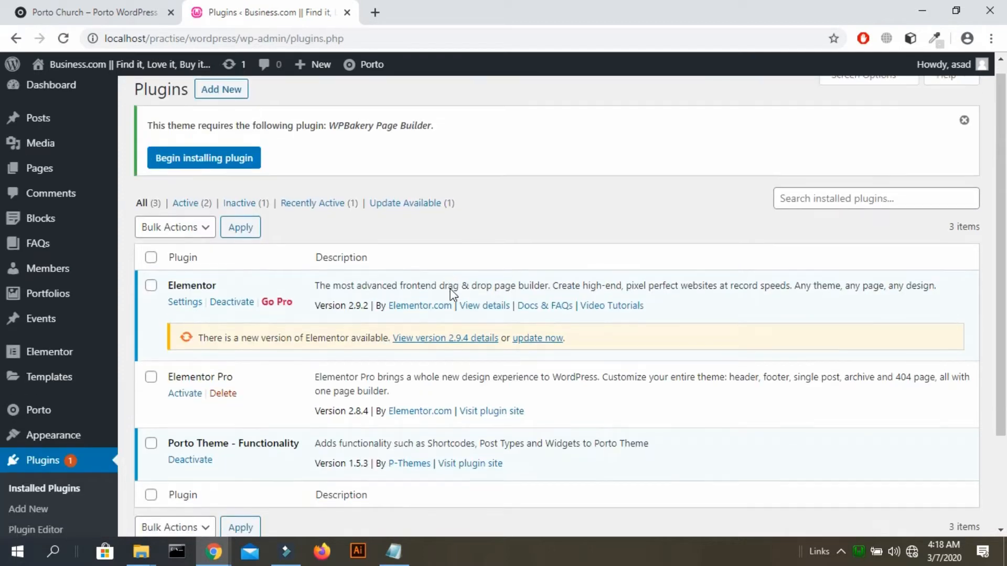
pyautogui.scroll(-1, 450, 288)
pyautogui.click(180, 333)
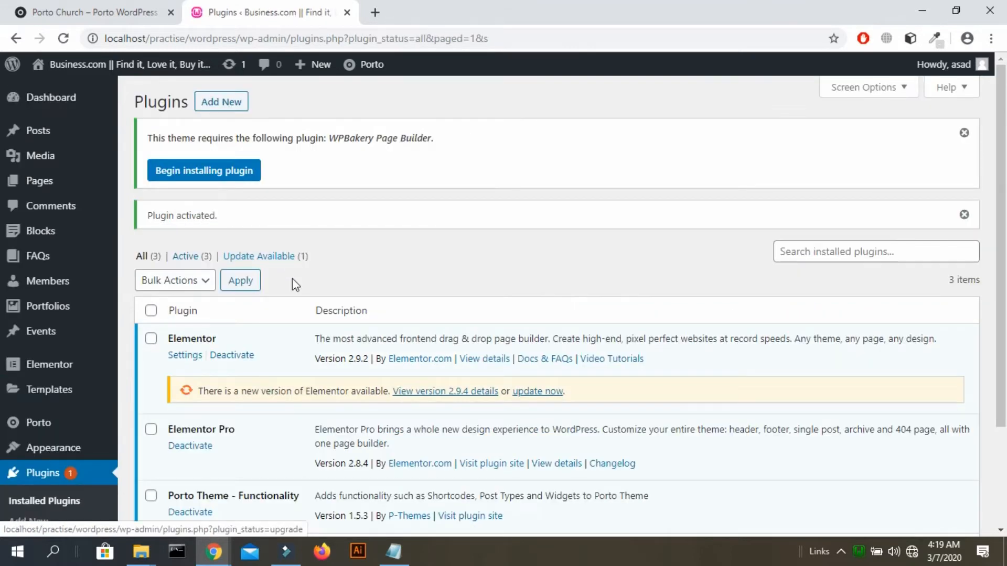
# Look over the Elementor entries in the admin navigation and open the list of all pages.
pyautogui.scroll(-1, 292, 279)
pyautogui.moveTo(68, 302)
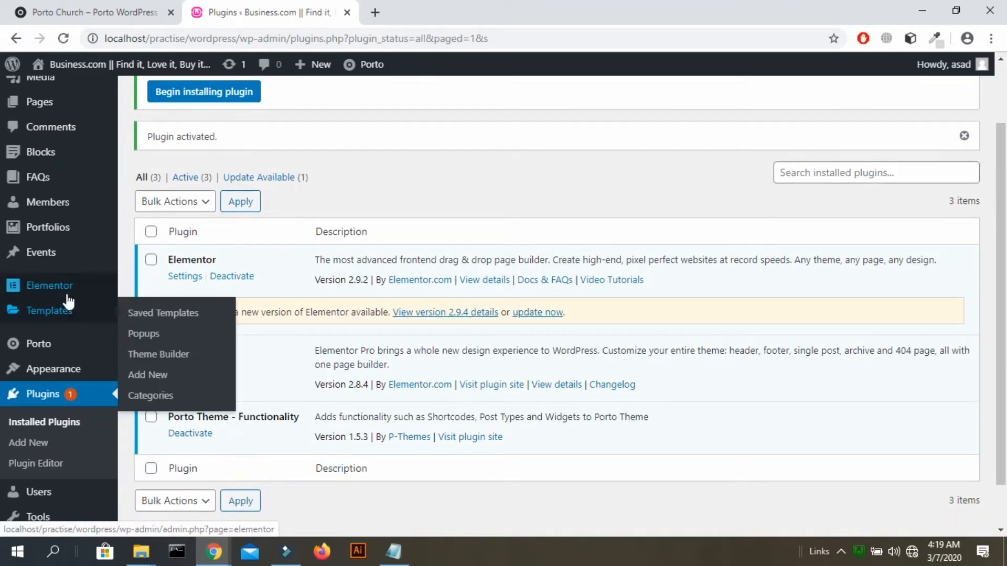
pyautogui.moveTo(104, 294)
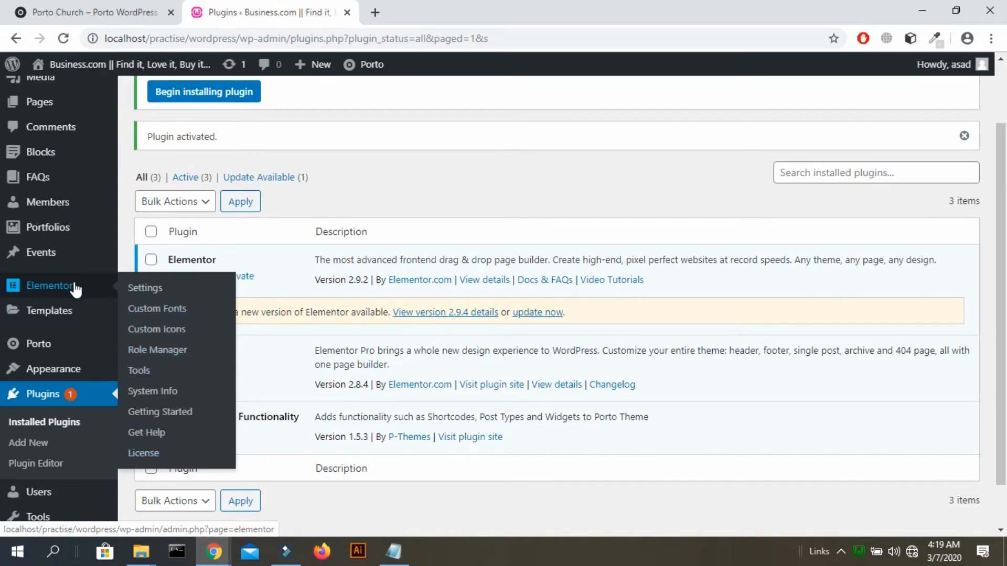
pyautogui.moveTo(58, 110)
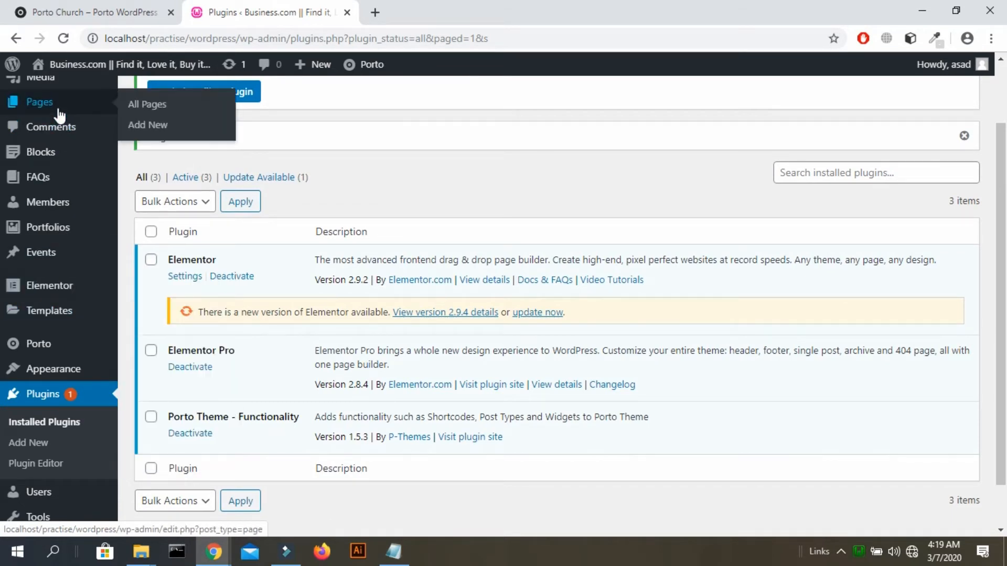
pyautogui.click(163, 103)
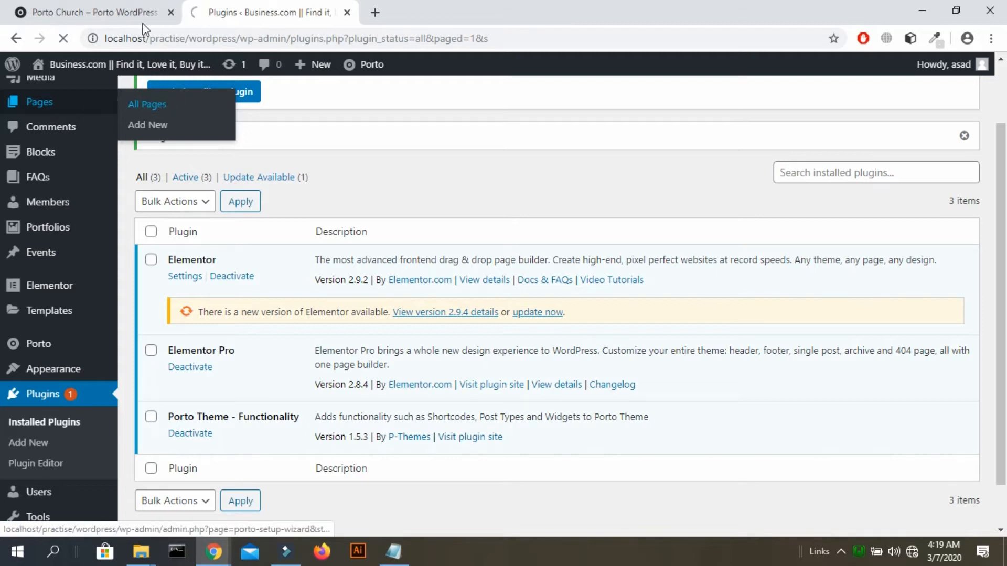
# View the Porto Church demo home page and return to the WordPress admin.
pyautogui.click(120, 12)
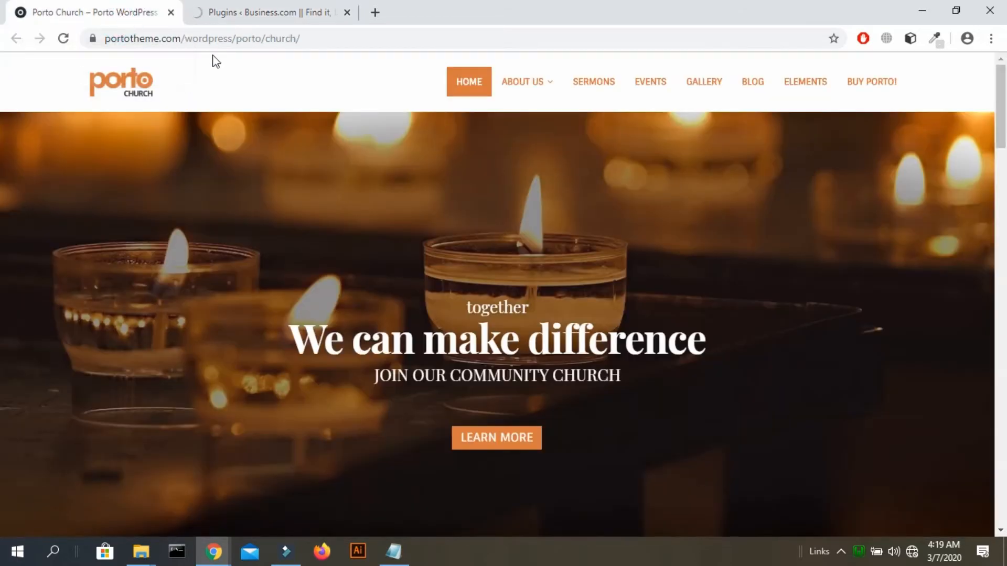
pyautogui.scroll(-6, 428, 187)
pyautogui.scroll(6, 428, 187)
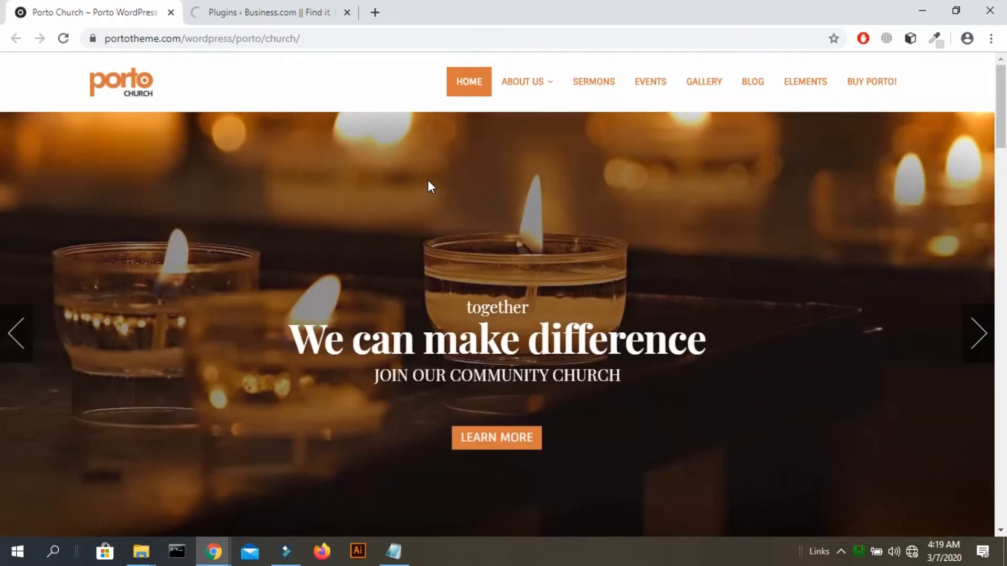
pyautogui.click(263, 12)
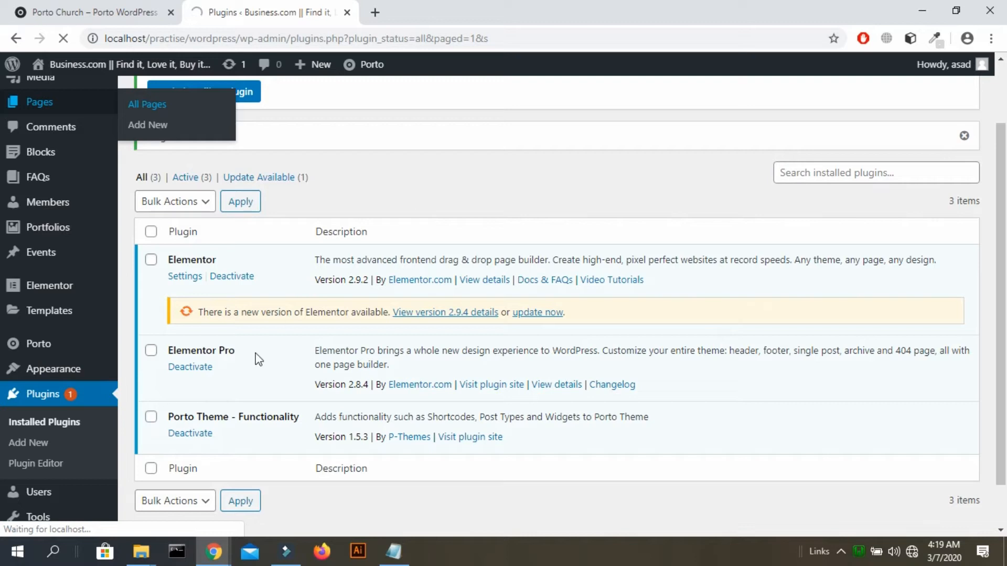
# In the incognito window, view the local site's Blog page and go to its home page.
pyautogui.moveTo(210, 557)
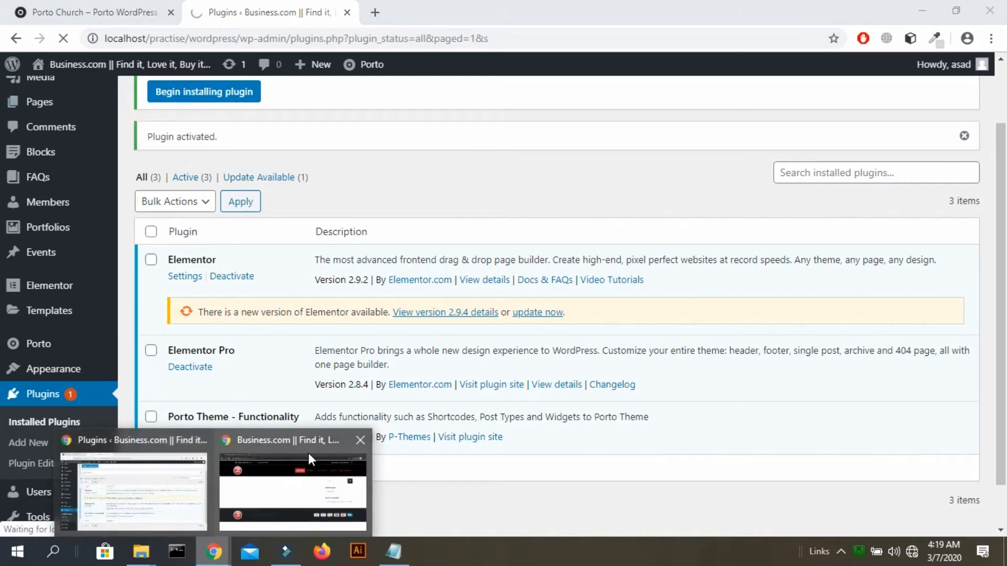
pyautogui.click(309, 454)
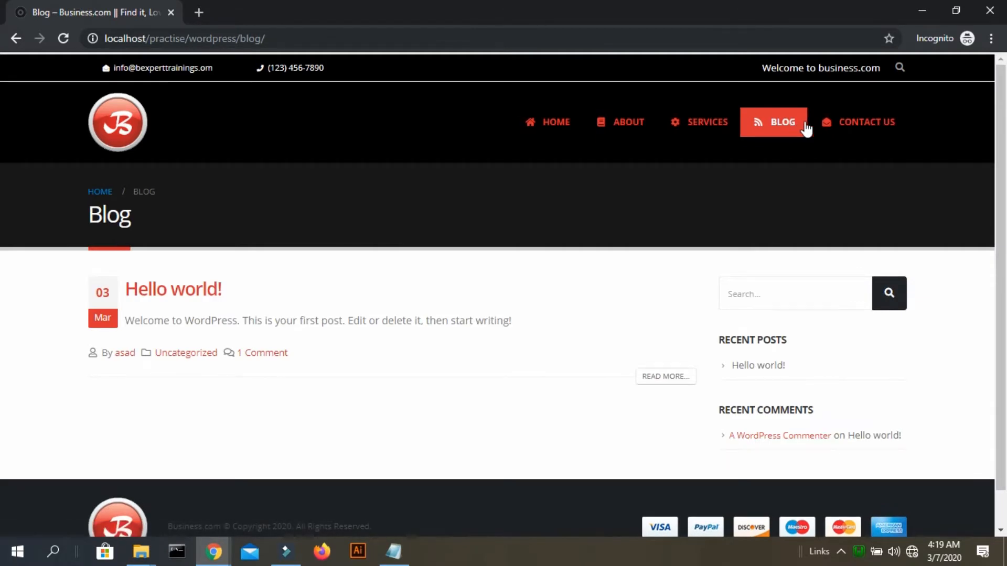
pyautogui.click(111, 149)
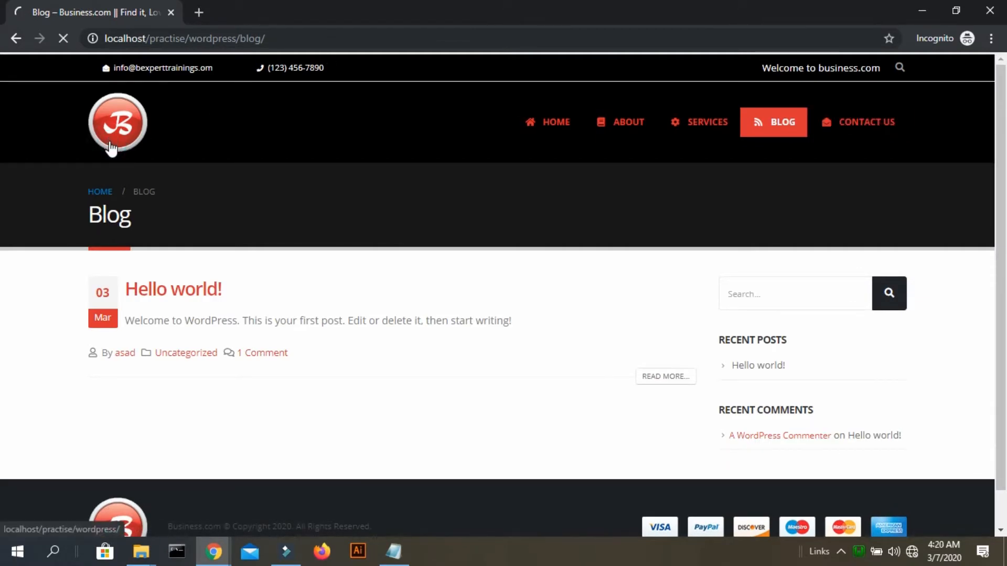
# Back in the WordPress admin, open the Home page for editing in a new tab and show it.
pyautogui.moveTo(213, 551)
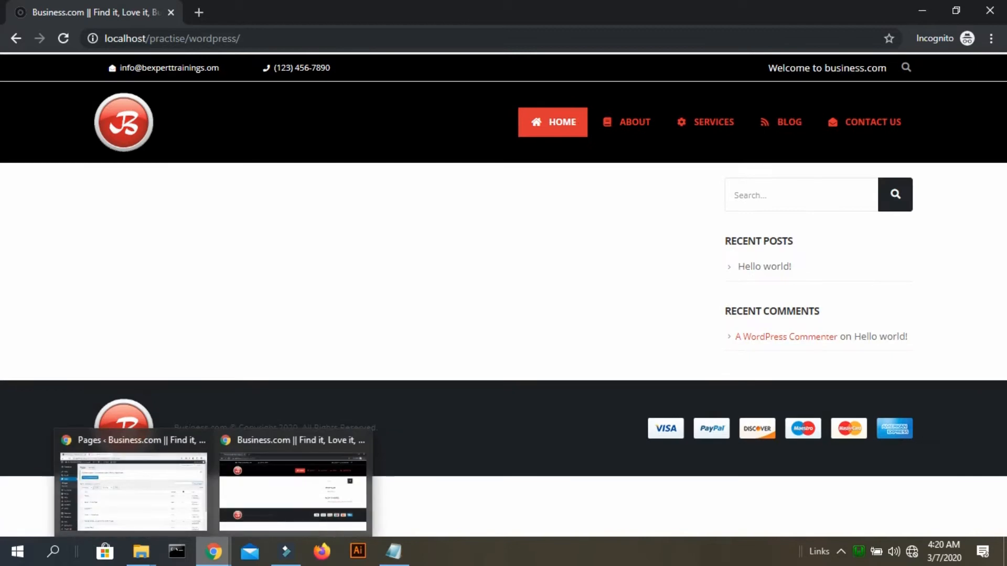
pyautogui.click(168, 489)
pyautogui.scroll(-3, 363, 324)
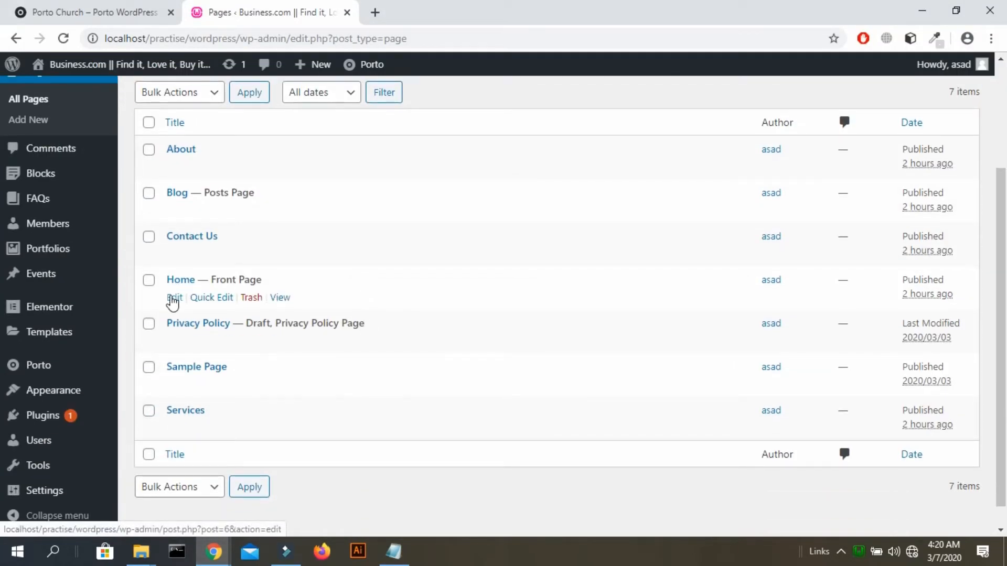
pyautogui.rightClick(173, 299)
pyautogui.click(189, 308)
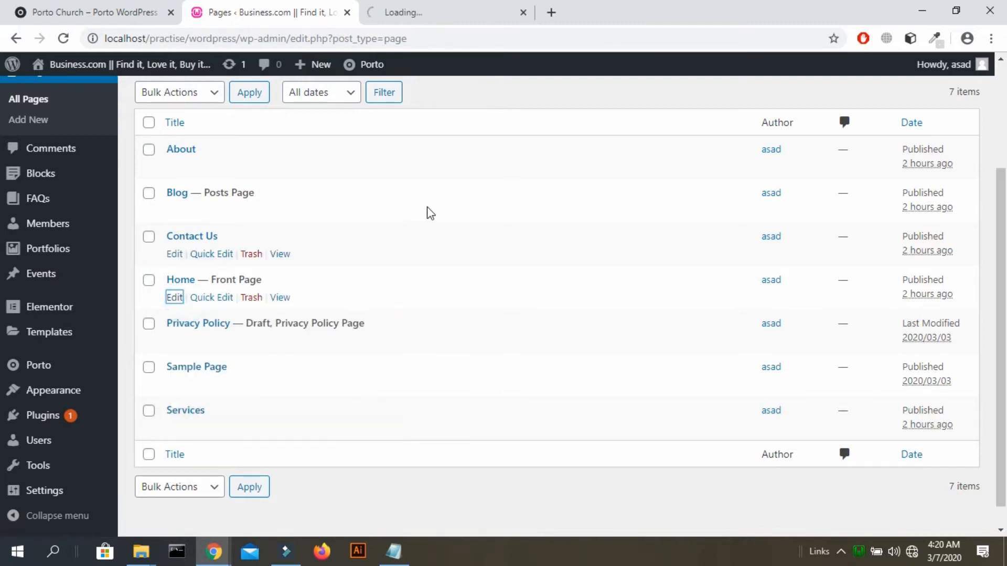
pyautogui.click(440, 10)
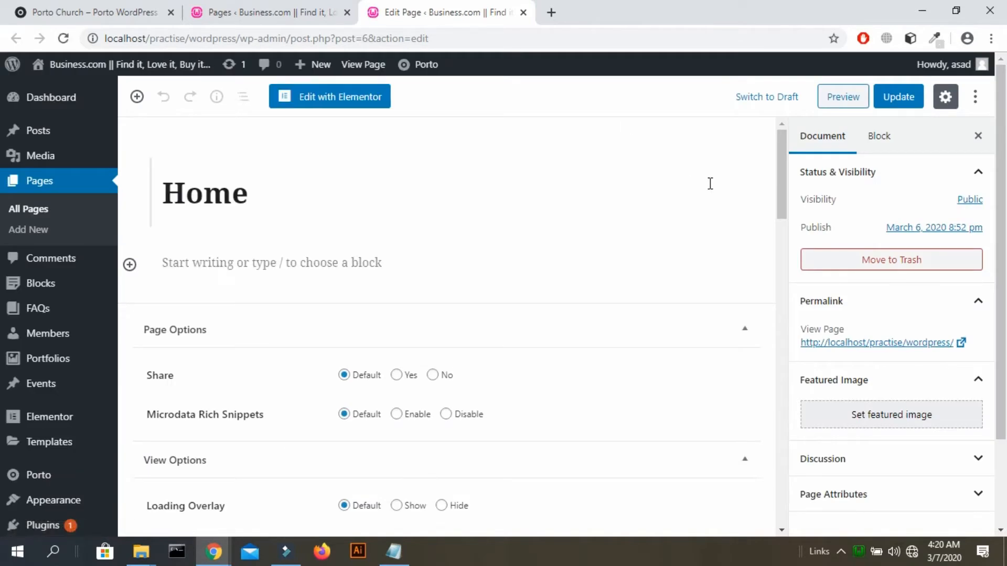
# Expand the Home page's Page Attributes and examine the available templates, keeping Default template.
pyautogui.scroll(-3, 710, 184)
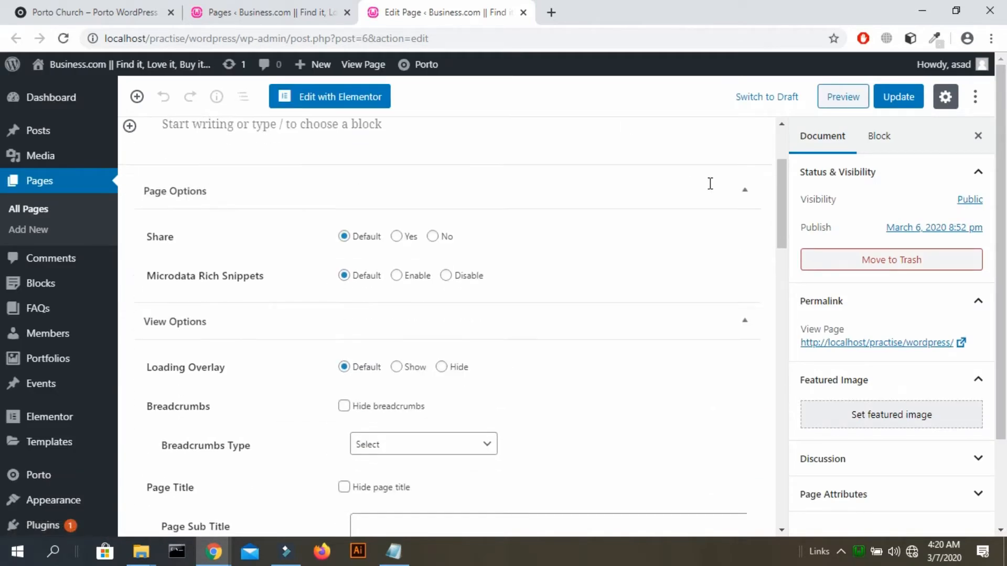
pyautogui.click(955, 492)
pyautogui.moveTo(989, 349); pyautogui.dragTo(1001, 484)
pyautogui.click(954, 429)
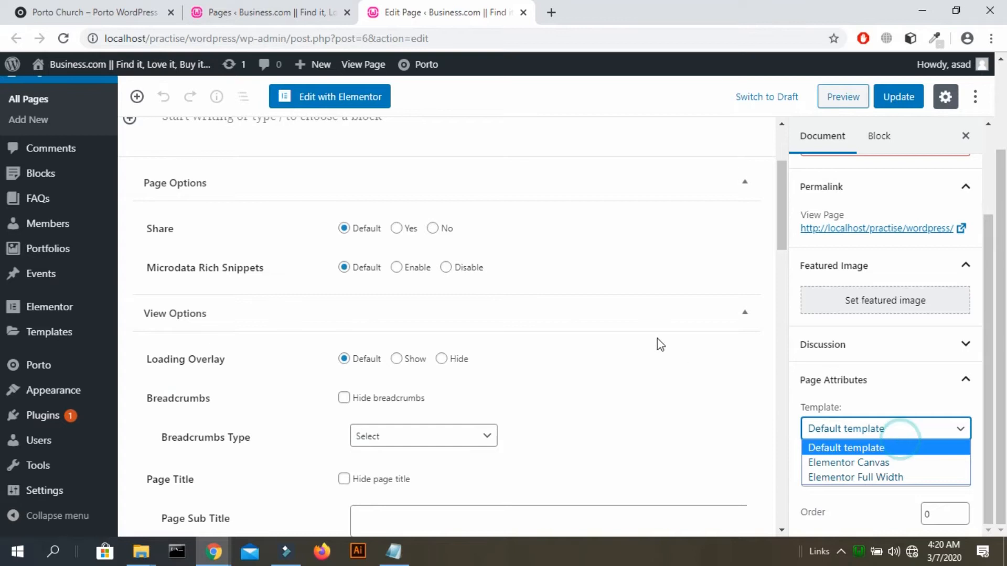
pyautogui.scroll(3, 656, 336)
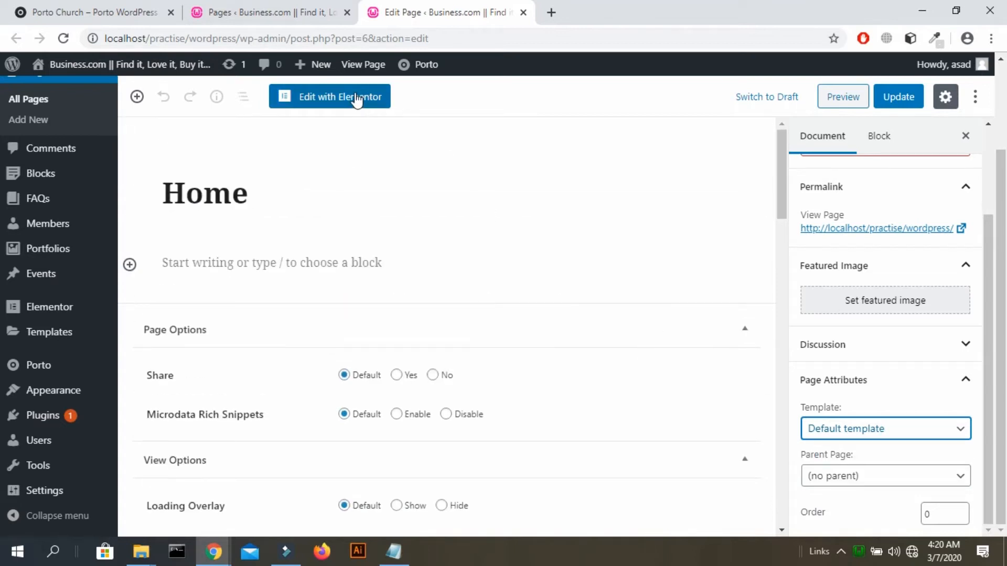
pyautogui.scroll(-1, 395, 247)
pyautogui.scroll(1, 394, 246)
pyautogui.click(744, 243)
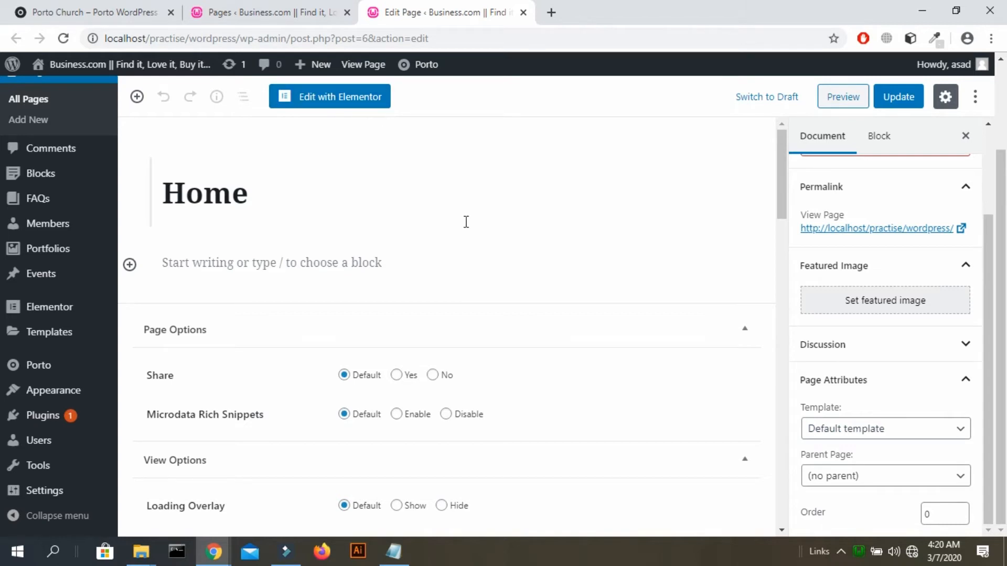
# Examine the Home page's Page Options and View Options, including breadcrumbs, page title, header and footer settings.
pyautogui.scroll(-2, 466, 222)
pyautogui.scroll(-3, 465, 222)
pyautogui.scroll(5, 465, 222)
pyautogui.scroll(-3, 302, 241)
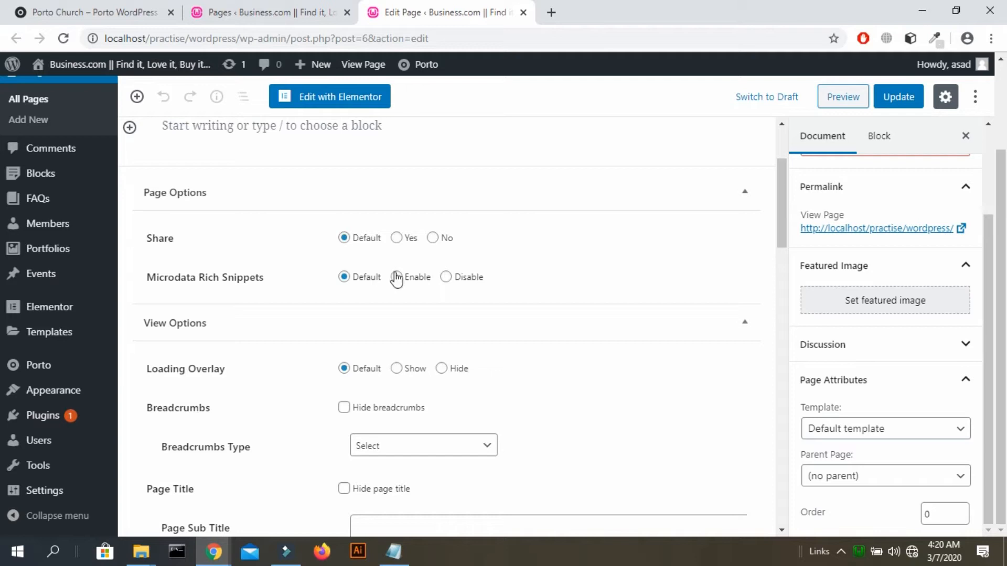
pyautogui.scroll(-3, 396, 313)
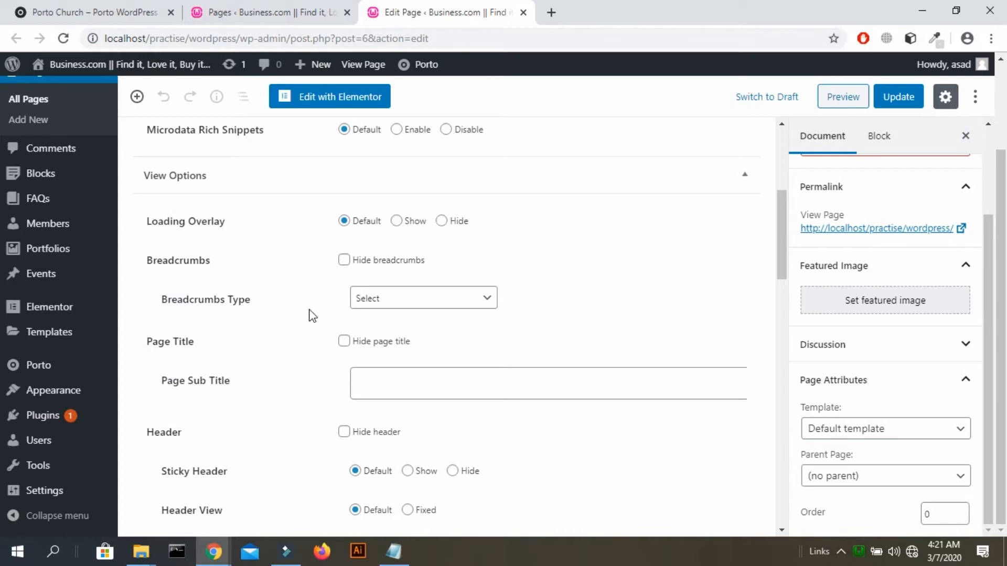
pyautogui.scroll(-2, 313, 316)
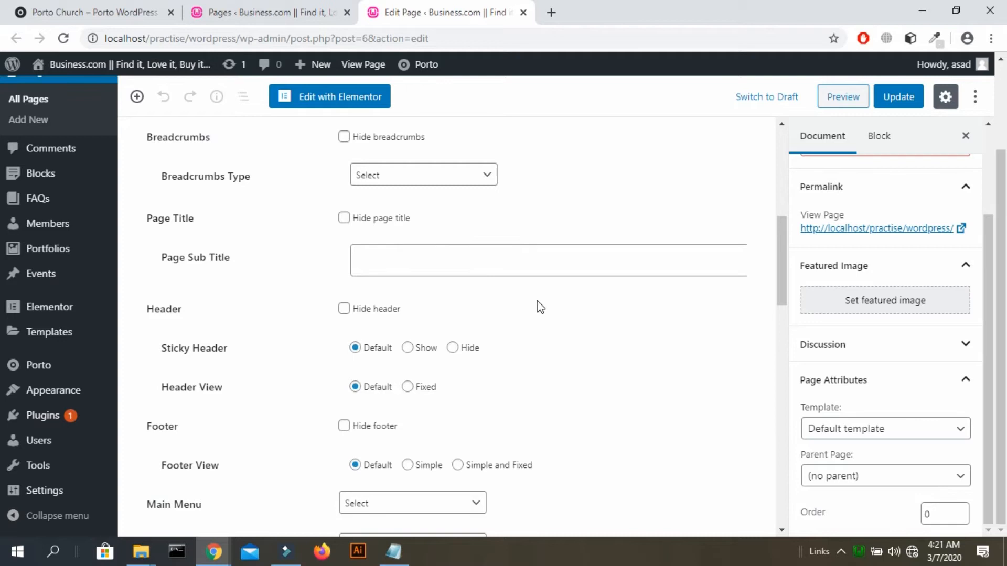
pyautogui.scroll(-1, 541, 307)
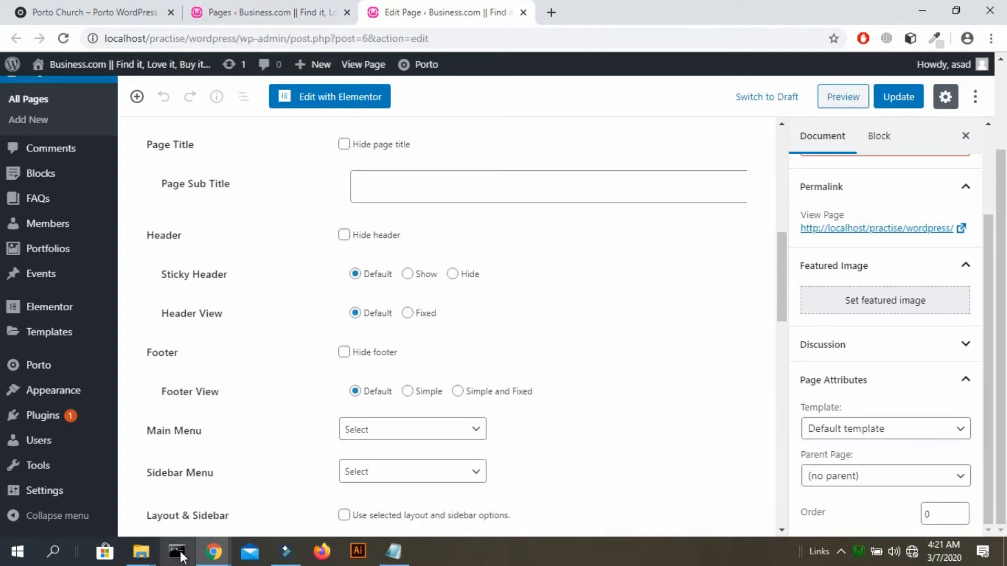
# In the incognito window, inspect the About page's breadcrumbs and title area, and return to the site's home page.
pyautogui.moveTo(210, 554)
pyautogui.click(281, 486)
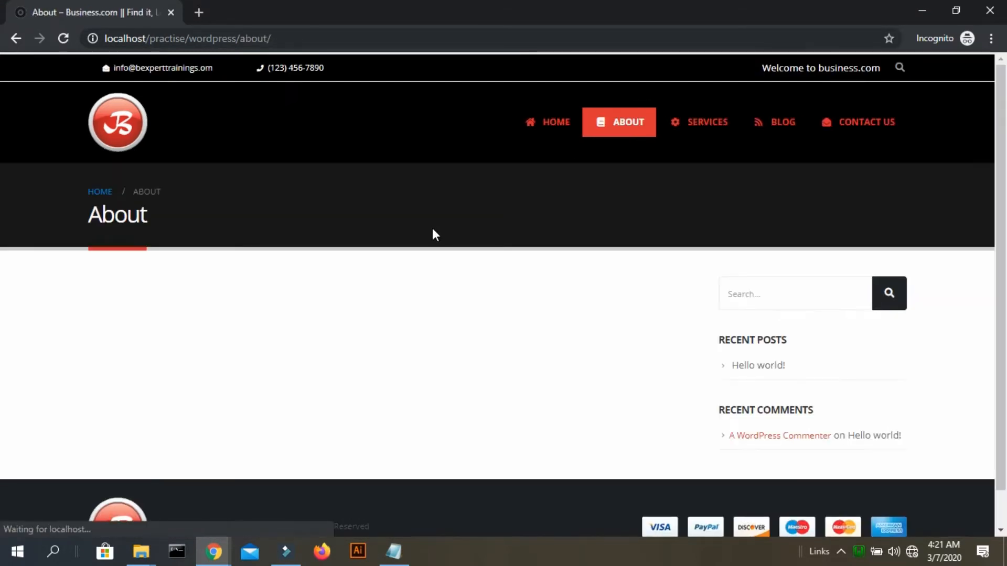
pyautogui.moveTo(208, 232); pyautogui.dragTo(64, 190)
pyautogui.click(64, 191)
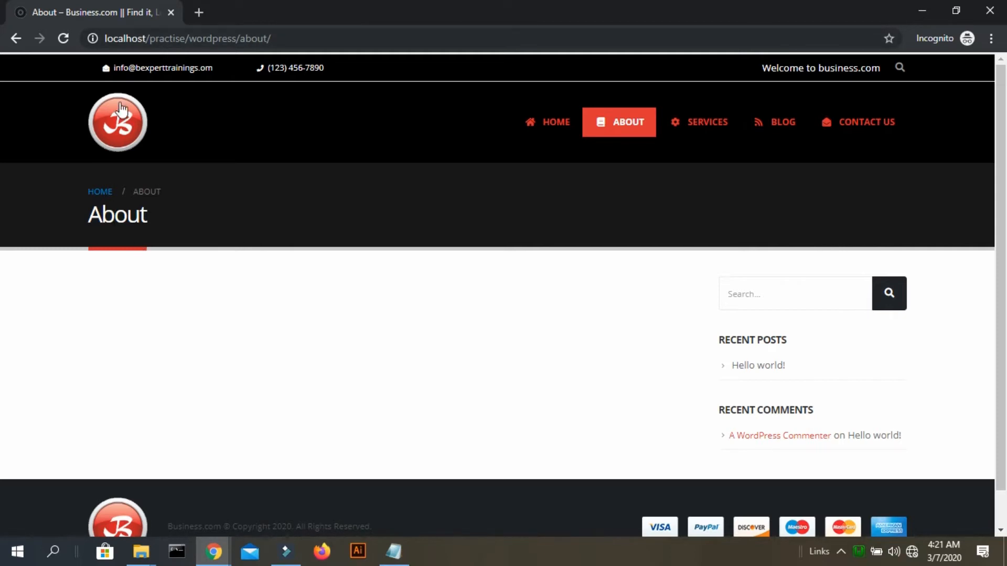
pyautogui.click(119, 128)
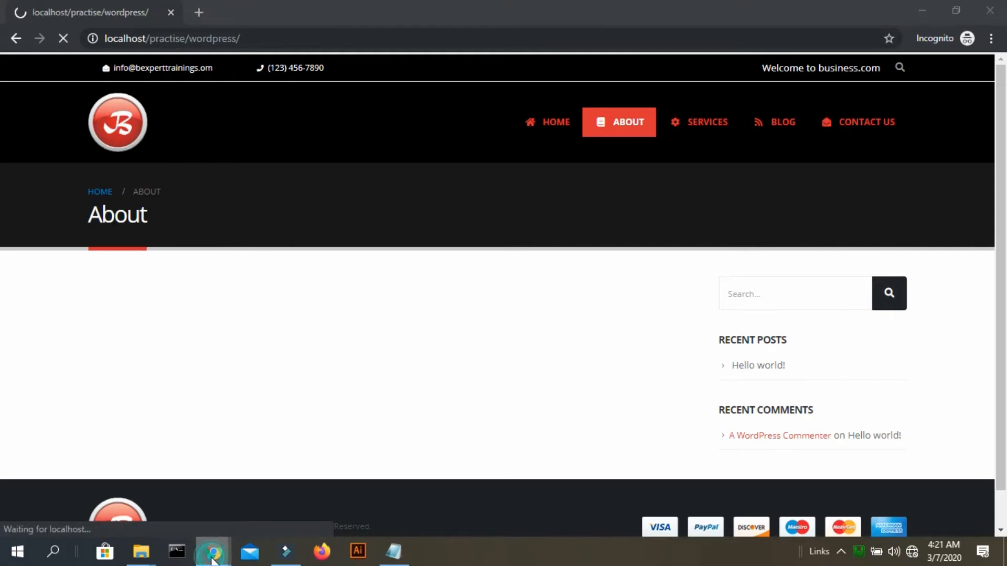
# Back in the Home page editor, review the remaining View Options and the Skin Options with their custom code fields.
pyautogui.moveTo(214, 557)
pyautogui.click(108, 491)
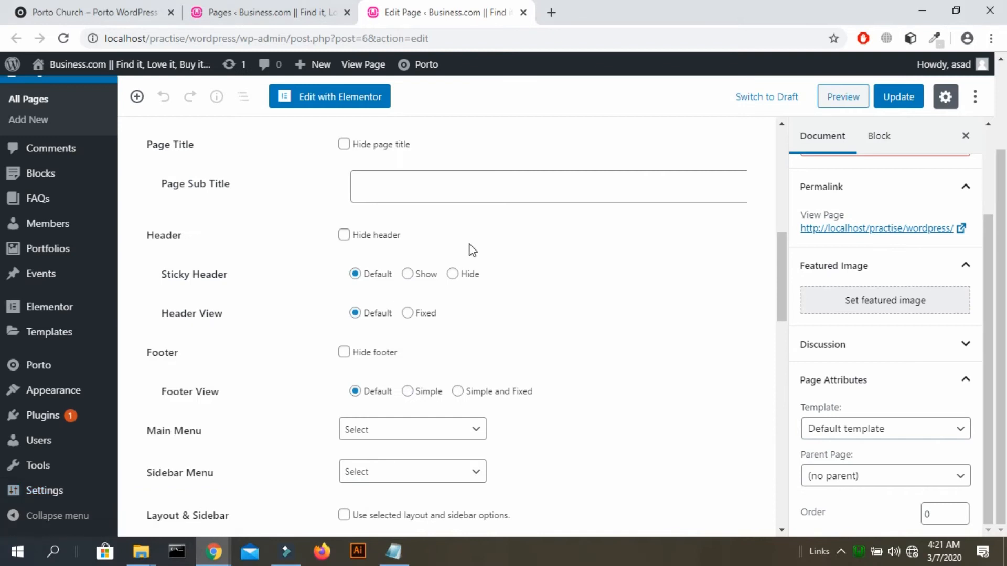
pyautogui.scroll(-4, 473, 251)
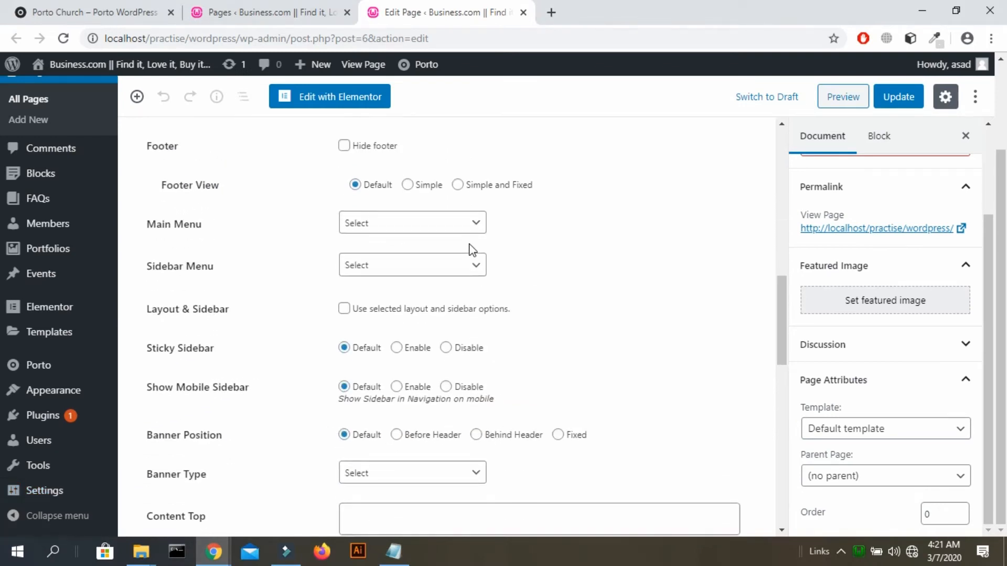
pyautogui.scroll(-10, 473, 250)
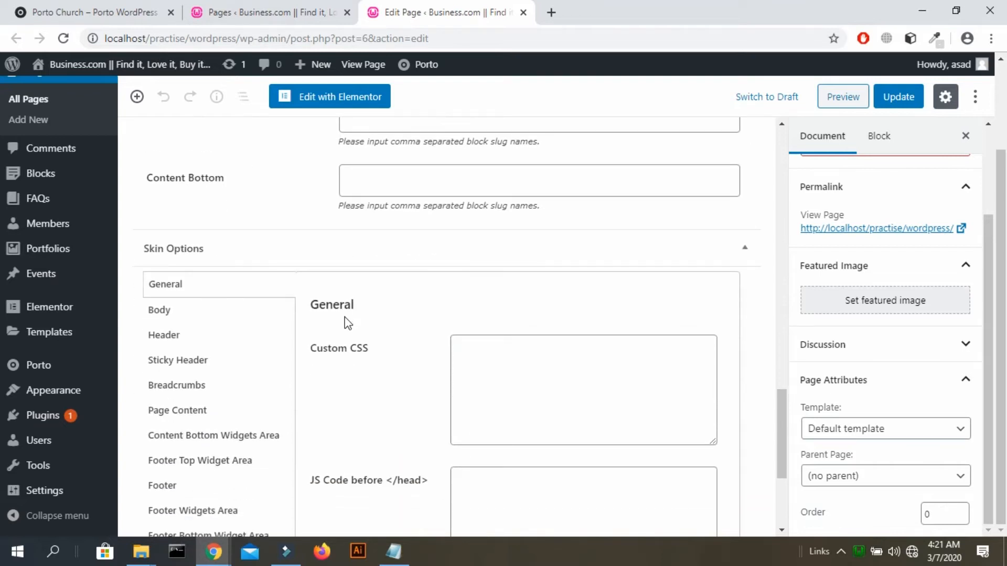
pyautogui.scroll(-4, 345, 317)
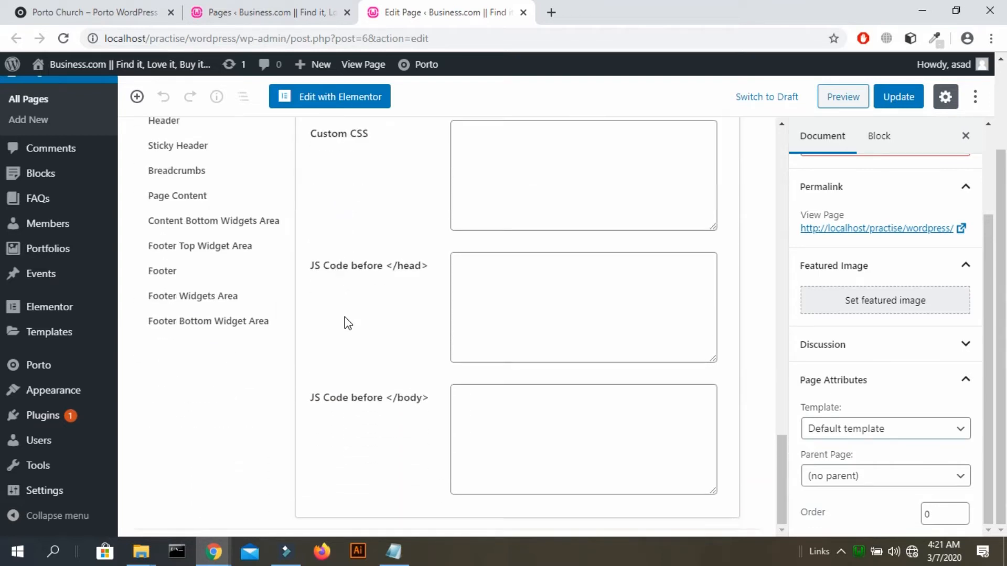
pyautogui.scroll(9, 344, 317)
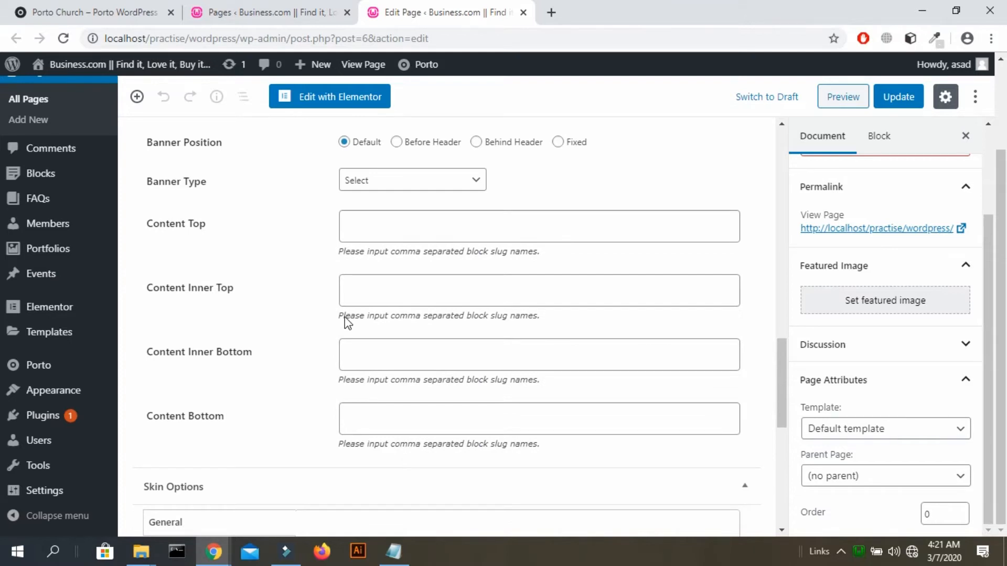
# Review the Home page's remaining View Options, including the banner, layout and sidebar settings and the Sidebar Menu choices.
pyautogui.scroll(2, 345, 317)
pyautogui.scroll(1, 345, 317)
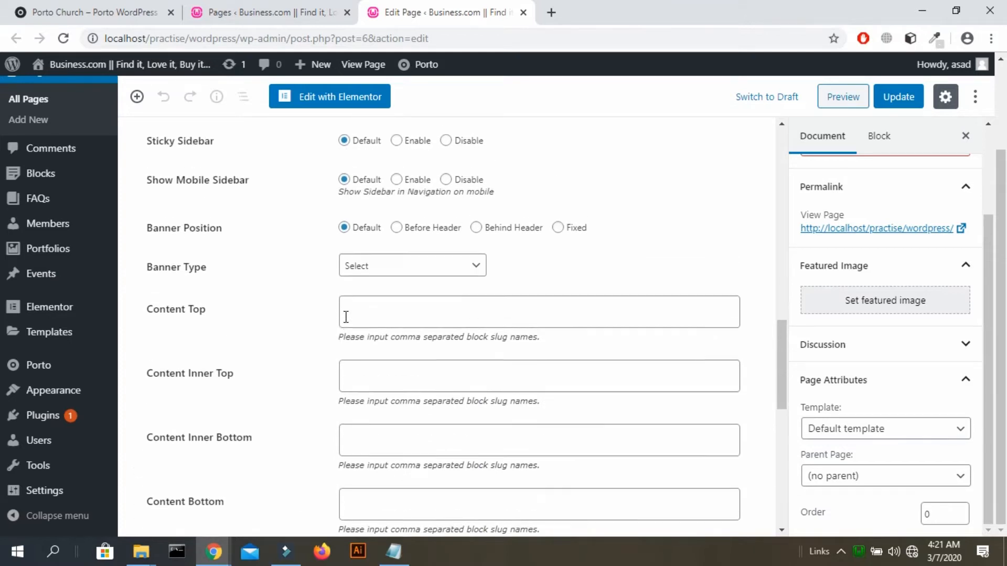
pyautogui.scroll(2, 362, 147)
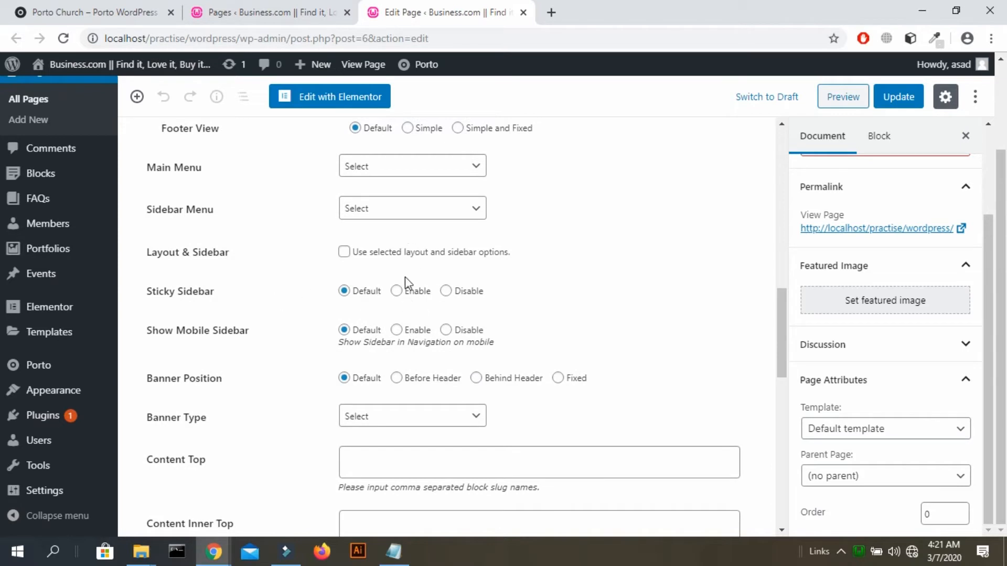
pyautogui.click(430, 212)
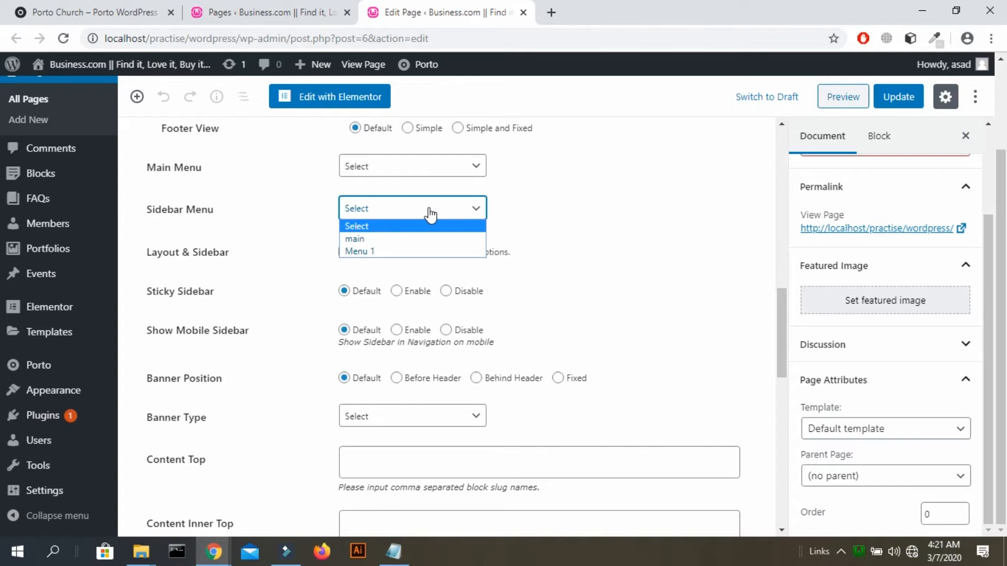
pyautogui.click(430, 213)
pyautogui.scroll(2, 428, 210)
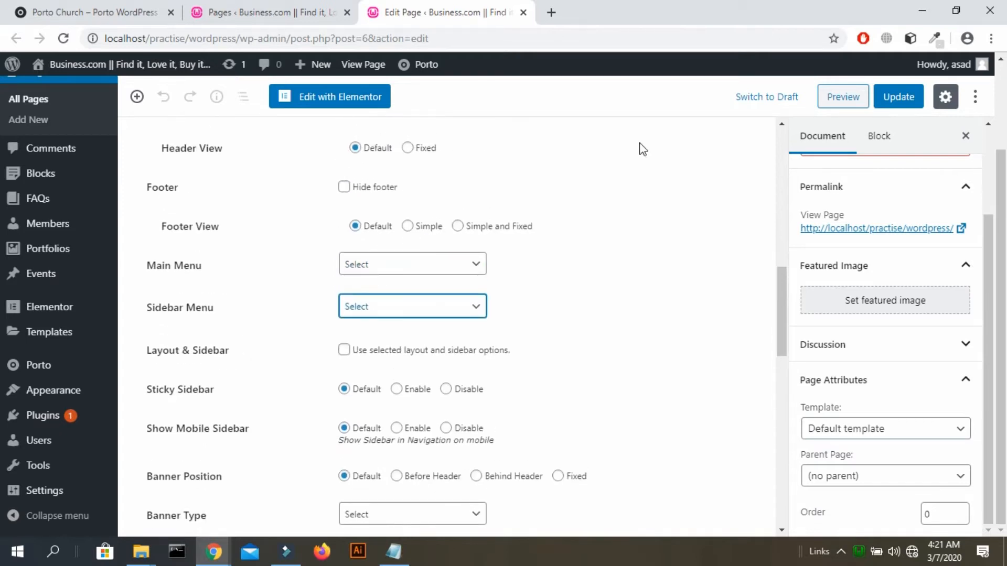
pyautogui.scroll(12, 643, 150)
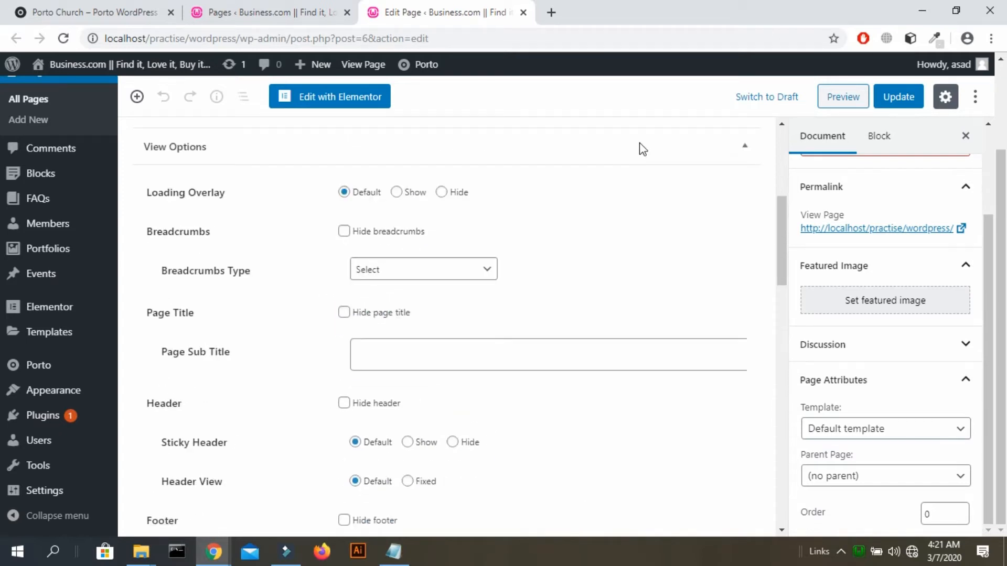
# Open the Home page in Elementor and decline disabling Elementor's default styles in favour of the theme defaults.
pyautogui.click(348, 97)
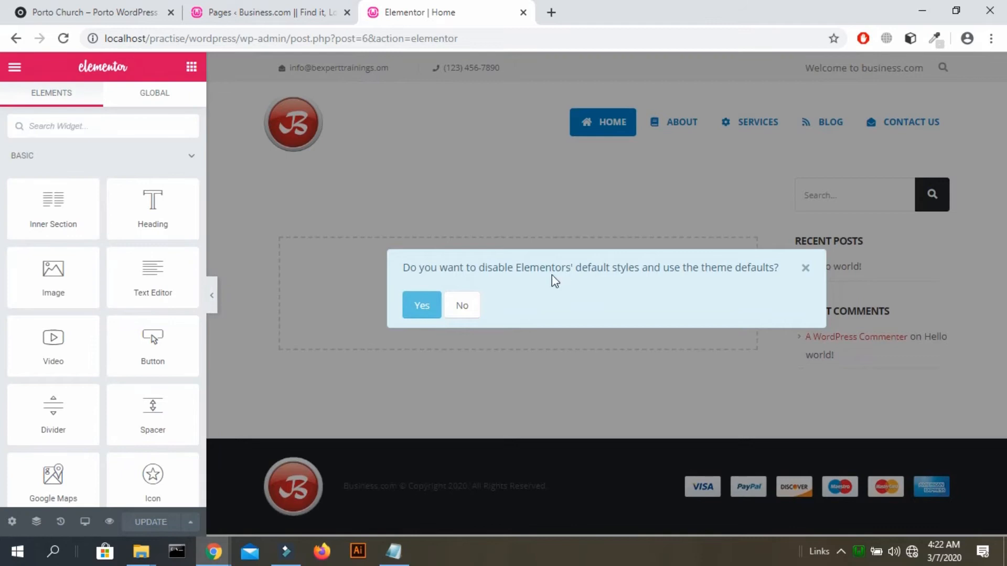
pyautogui.moveTo(684, 269); pyautogui.dragTo(775, 273)
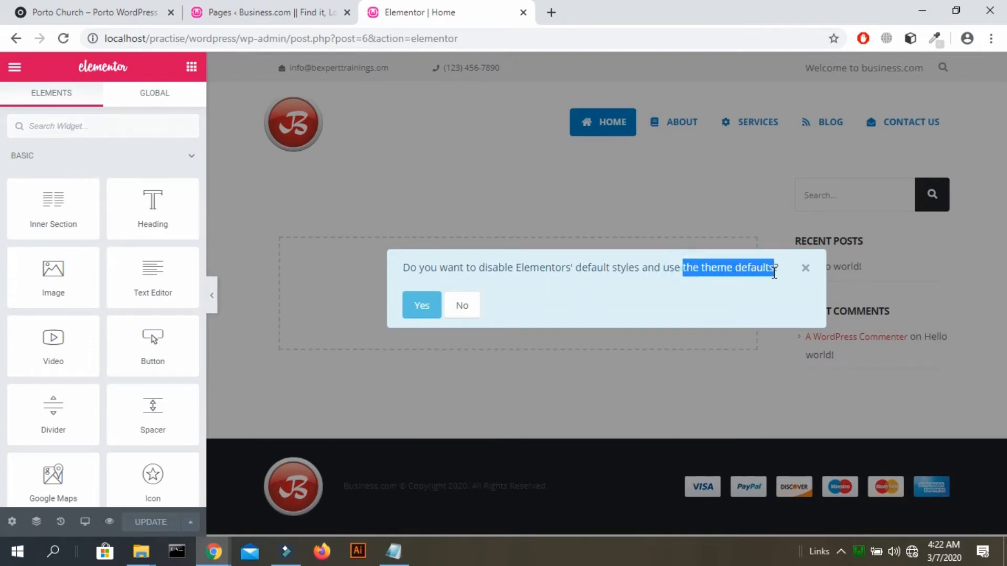
pyautogui.click(493, 272)
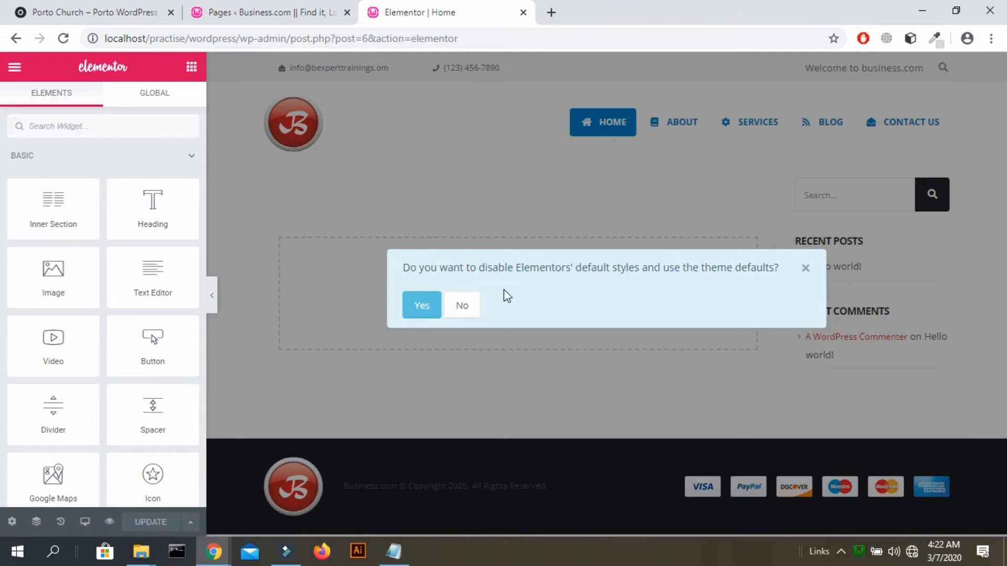
pyautogui.click(461, 310)
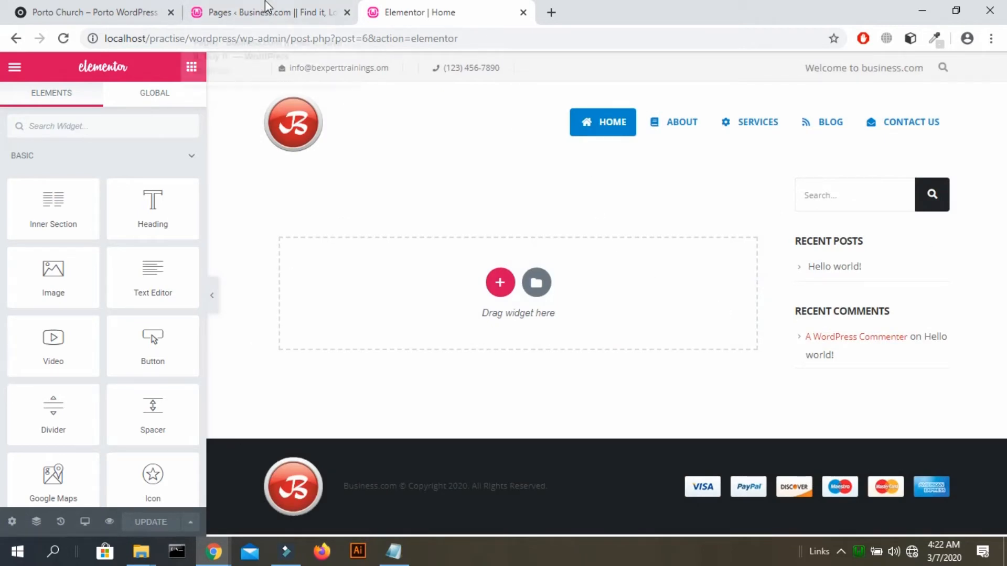
# Switch to the incognito window and go to the local site's wp-admin login page.
pyautogui.click(293, 12)
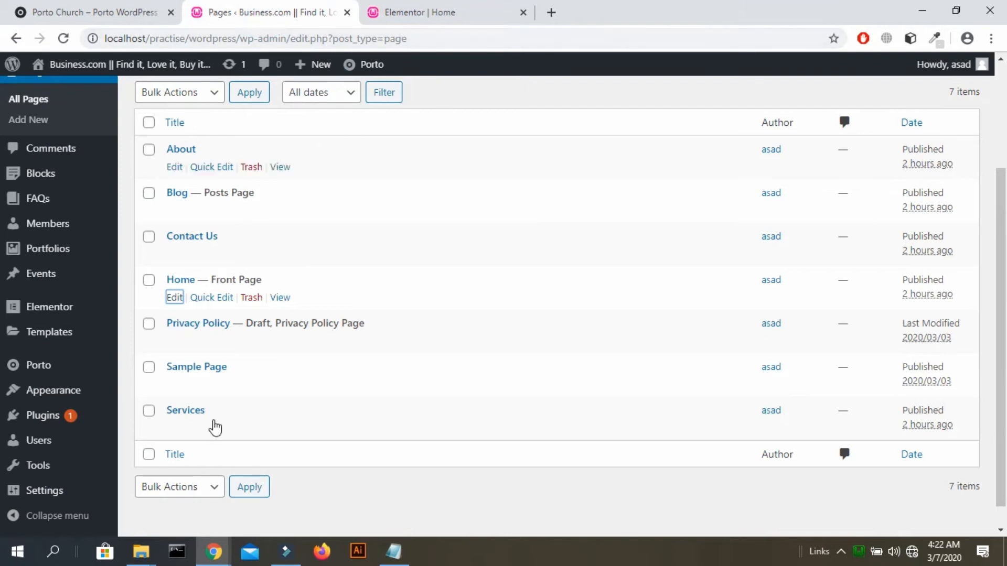
pyautogui.moveTo(214, 551)
pyautogui.click(292, 499)
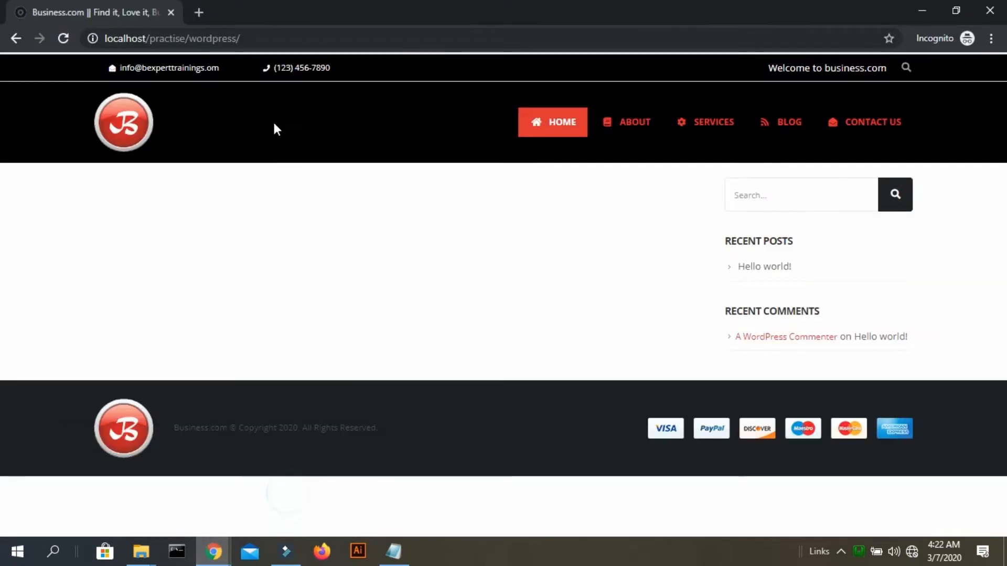
pyautogui.click(281, 45)
pyautogui.click(281, 45)
pyautogui.write('wp-admin/')
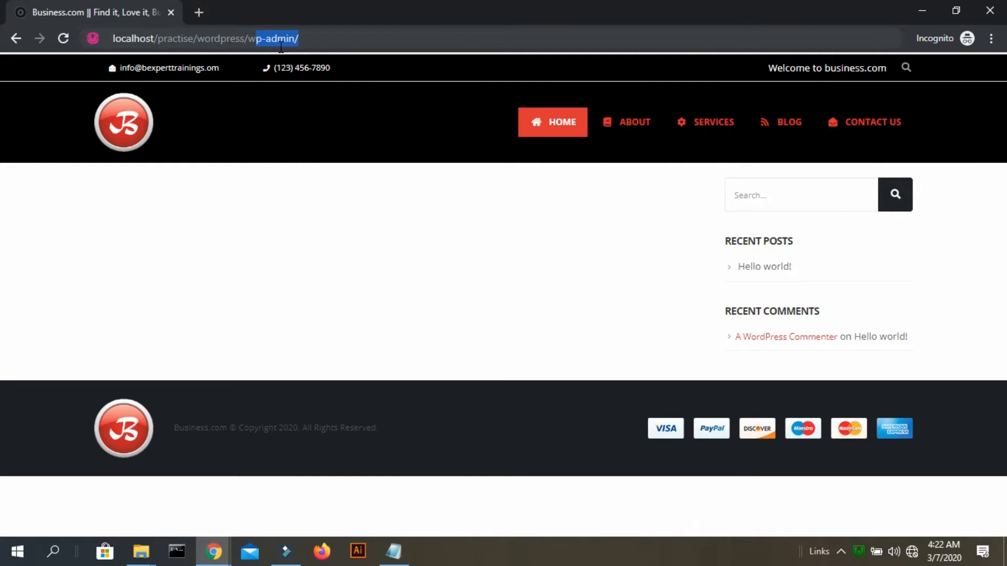
pyautogui.press('Return')
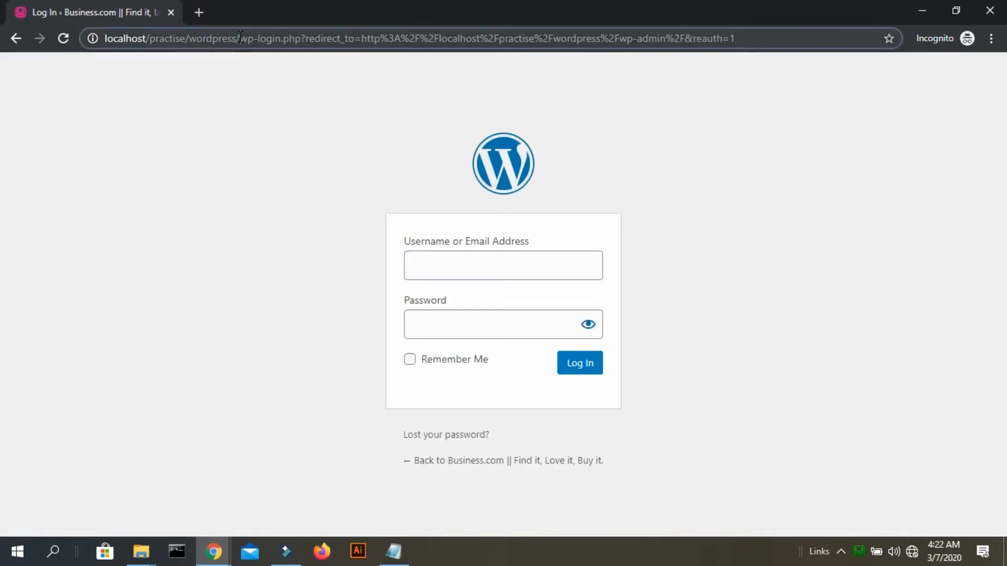
# Copy the site's base address localhost/practise/wordpress/ and open it in a new incognito tab.
pyautogui.moveTo(238, 38); pyautogui.dragTo(2, 61)
pyautogui.hotkey('ctrl', 'c')
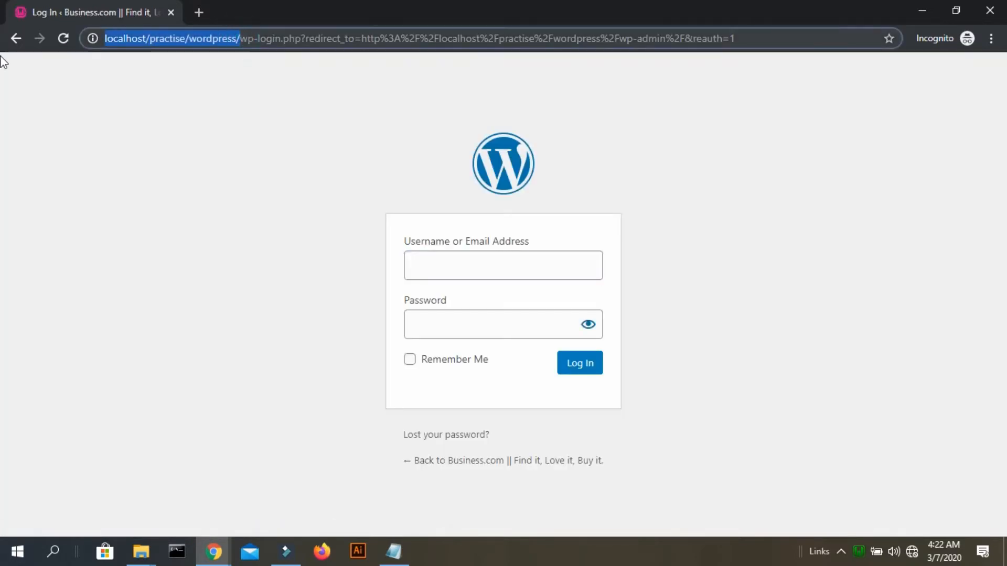
pyautogui.click(199, 12)
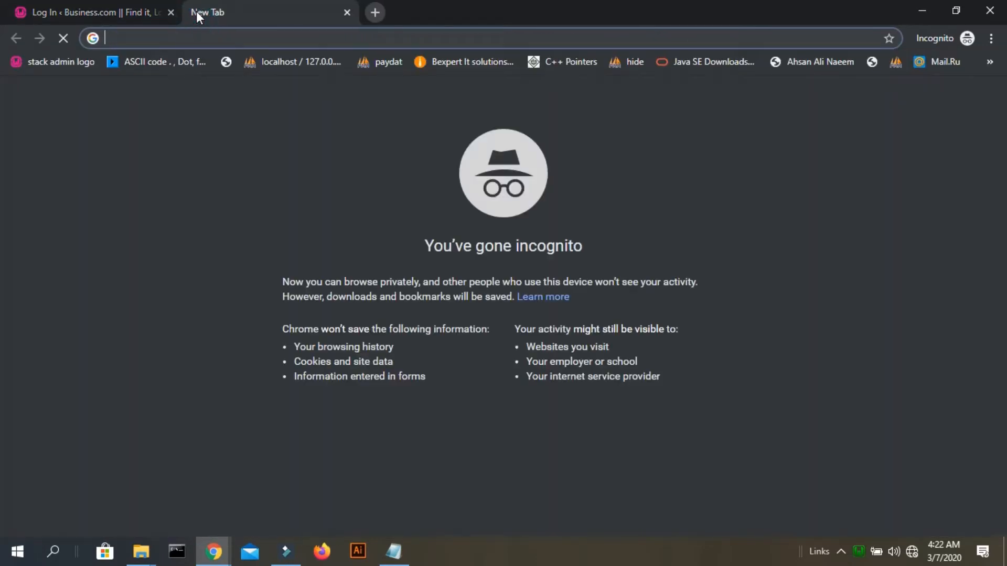
pyautogui.hotkey('ctrl', 'v')
pyautogui.press('Return')
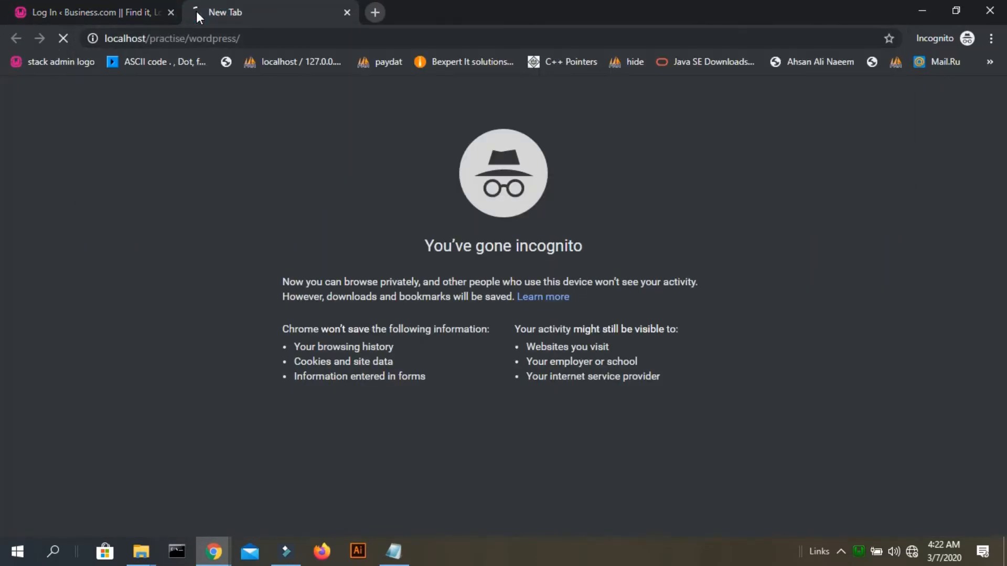
# Log in to the WordPress admin with the account username and password.
pyautogui.click(94, 10)
pyautogui.click(454, 270)
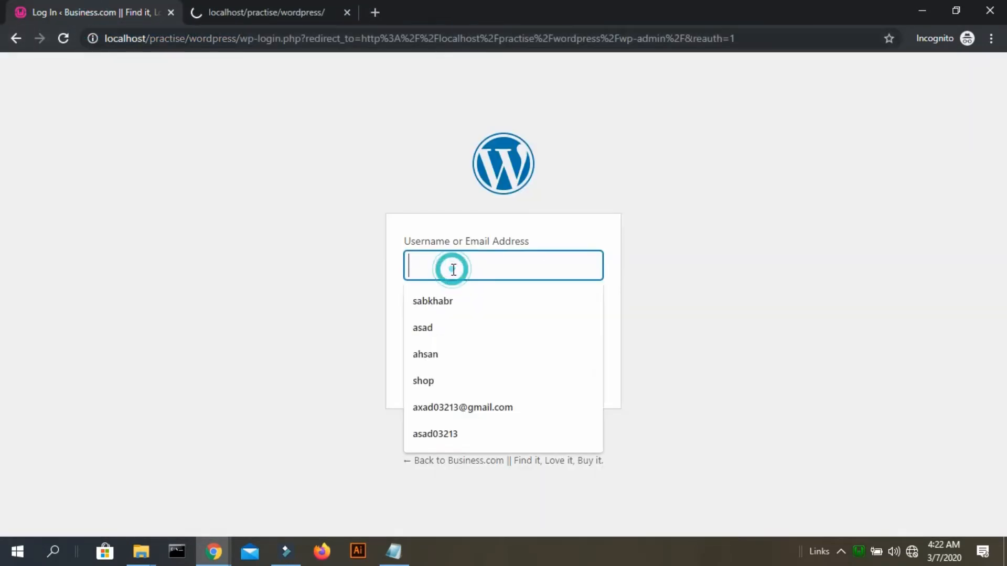
pyautogui.write('asad')
pyautogui.press('Tab')
pyautogui.write('••')
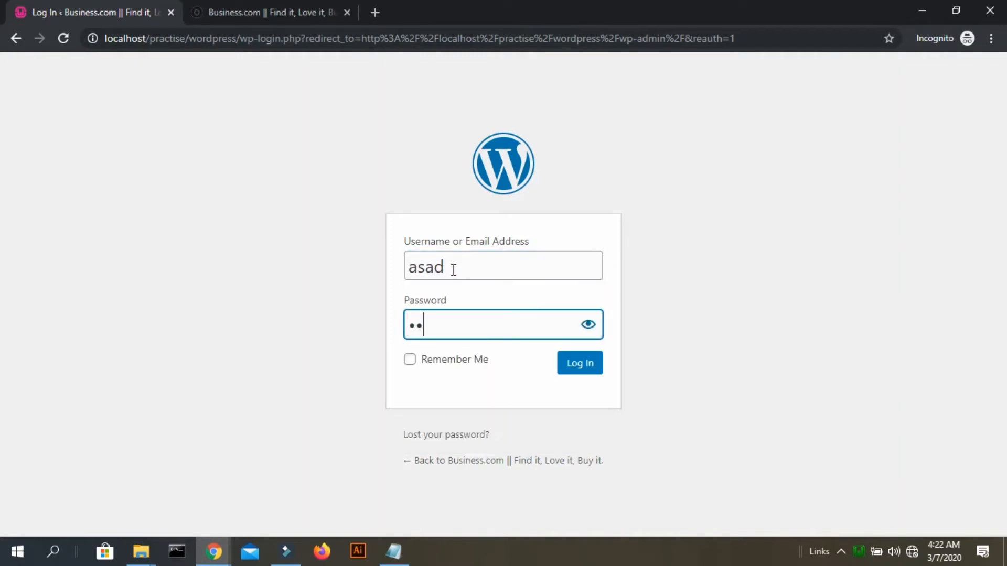
pyautogui.write('••')
pyautogui.press('Return')
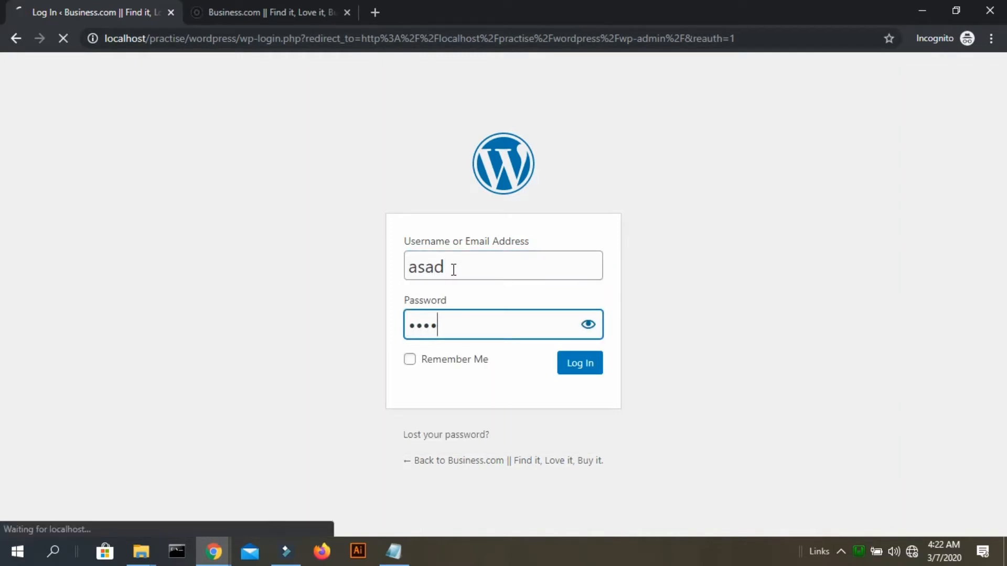
# Look over the WordPress dashboard and reload the site's front page in its tab as a logged-in administrator.
pyautogui.click(247, 7)
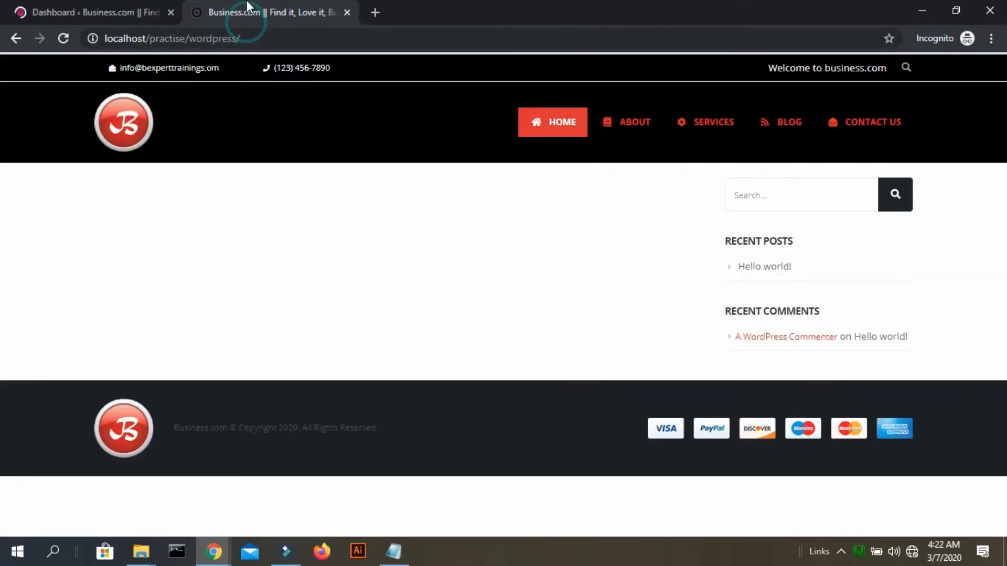
pyautogui.click(130, 6)
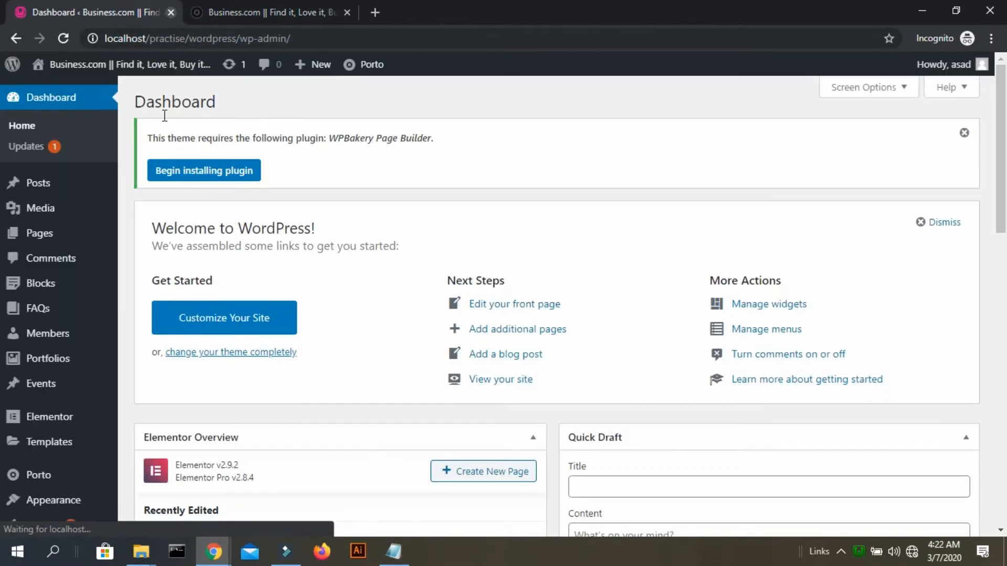
pyautogui.moveTo(88, 316)
pyautogui.scroll(-8, 87, 316)
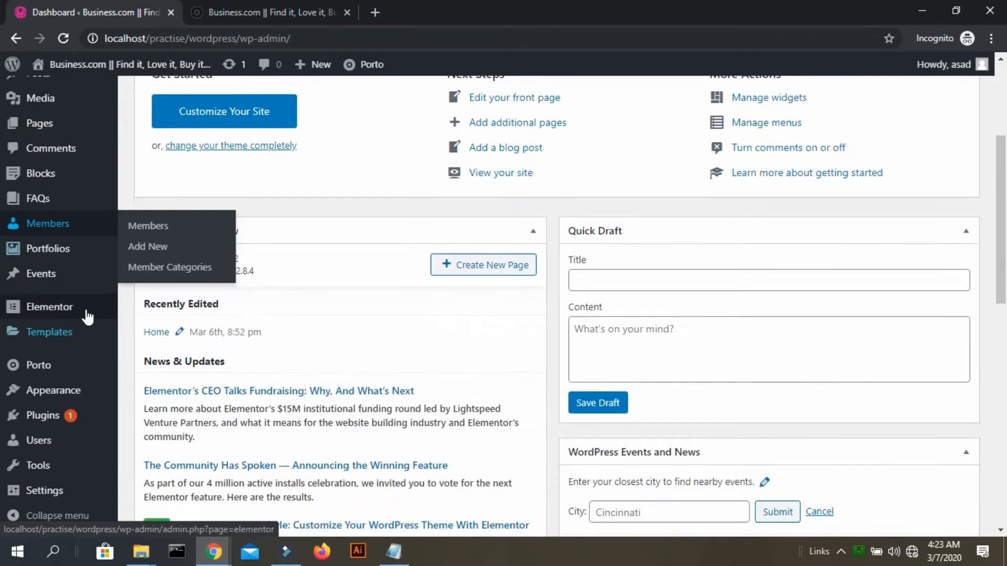
pyautogui.scroll(8, 88, 317)
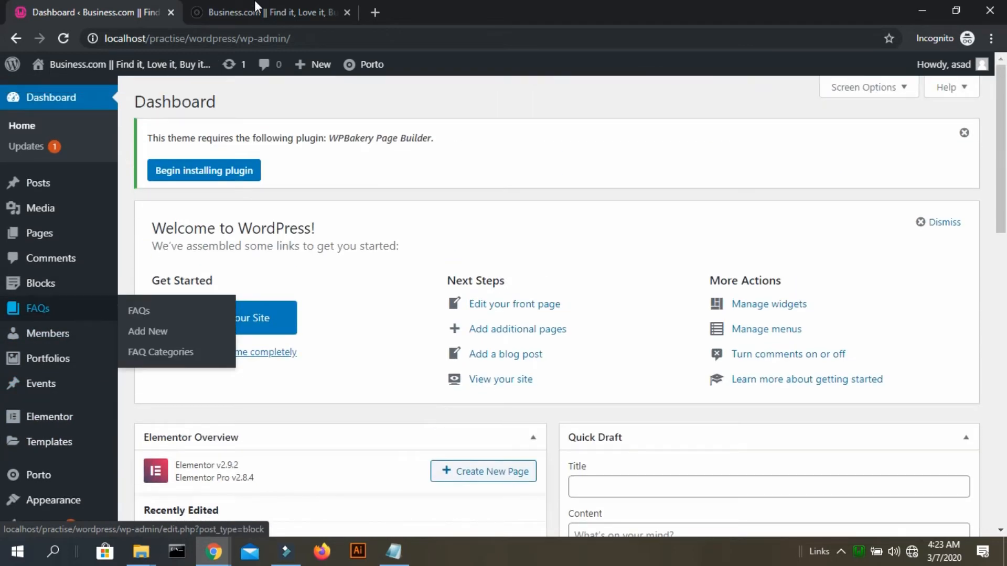
pyautogui.click(266, 7)
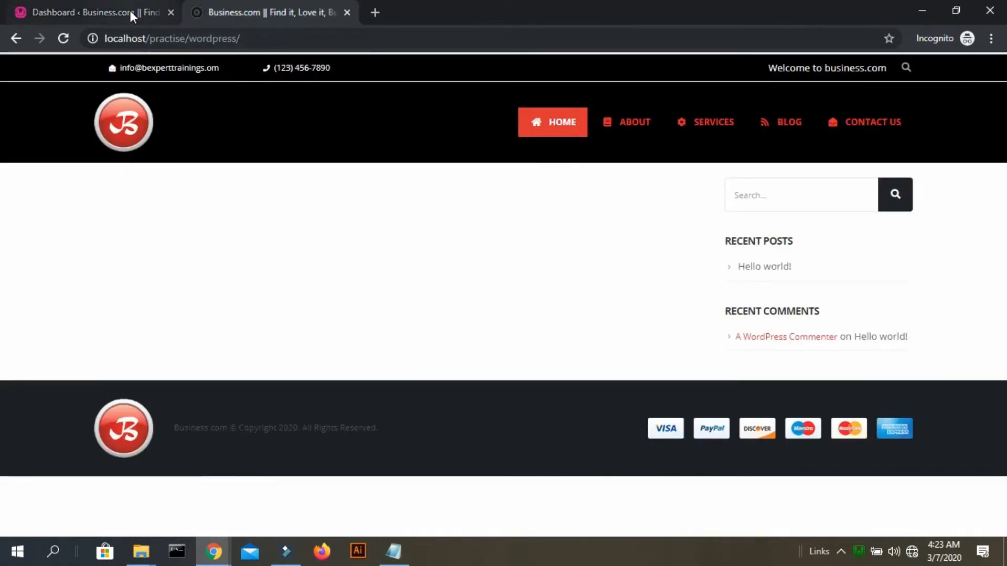
pyautogui.hotkey('ctrl', 'r')
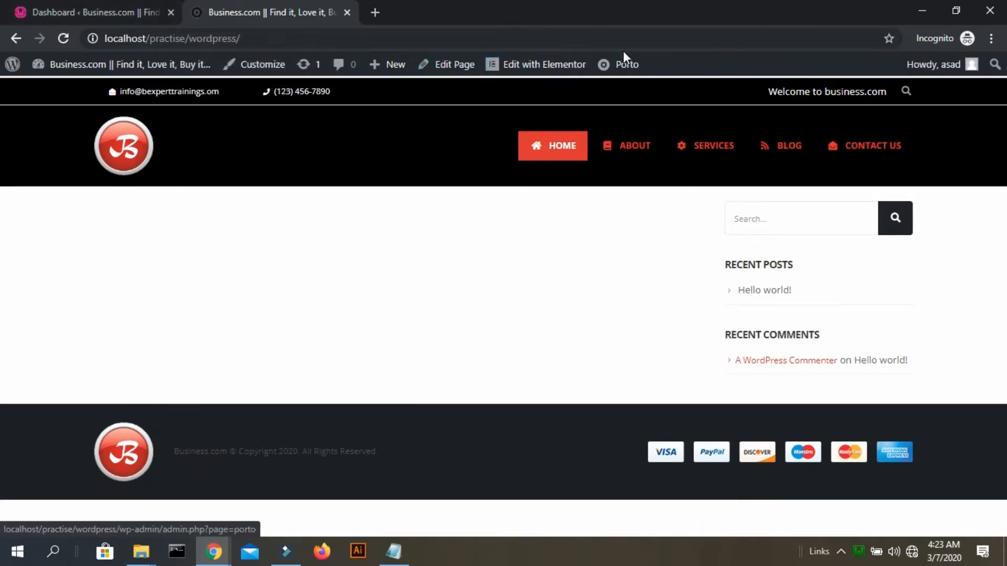
# Open the Home page with Elementor in a new tab and place that tab directly after the dashboard tab.
pyautogui.rightClick(534, 70)
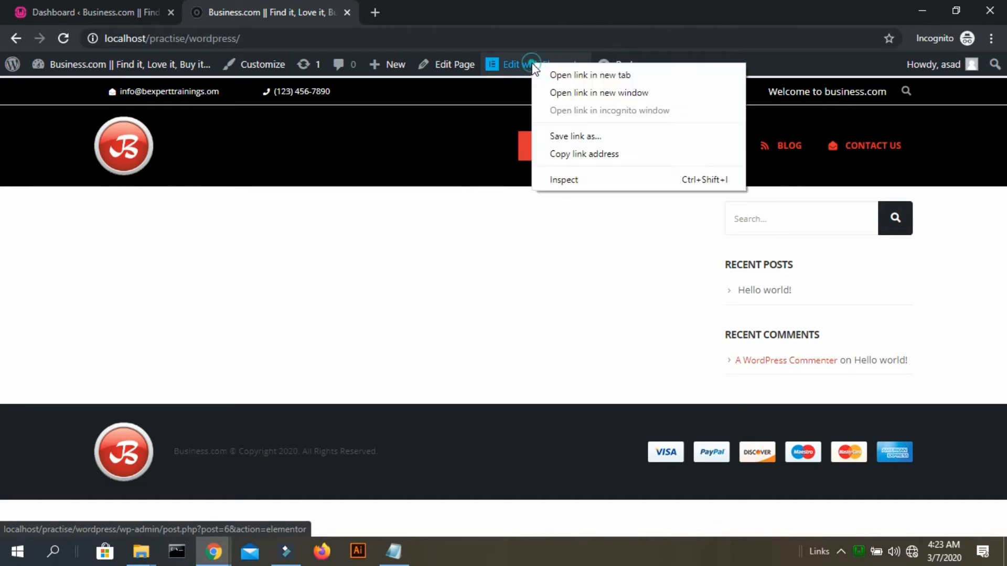
pyautogui.click(551, 72)
pyautogui.moveTo(413, 7); pyautogui.dragTo(254, 5)
# Open the list of all pages from the dashboard and edit the Home page in the WordPress editor.
pyautogui.click(87, 10)
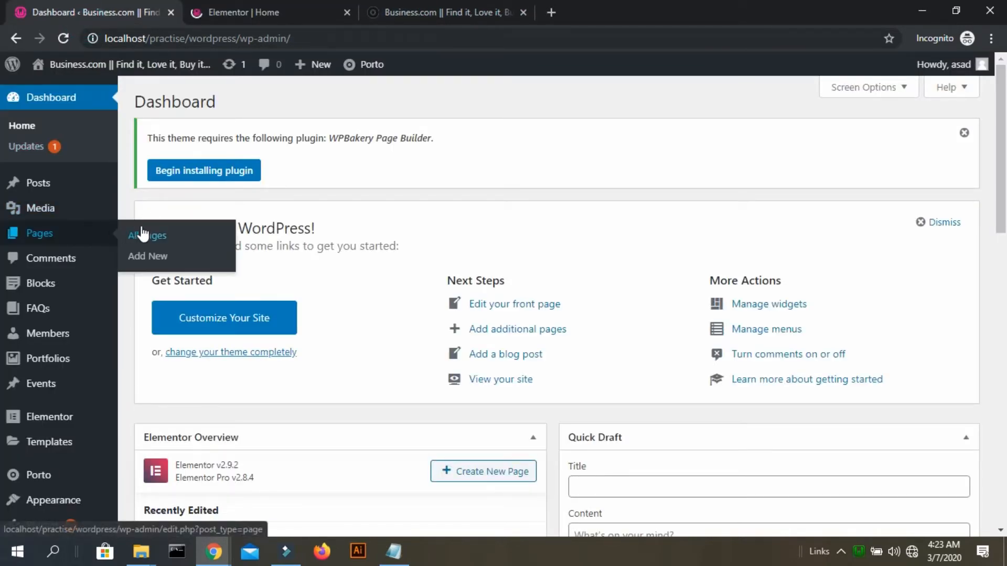
pyautogui.click(143, 232)
pyautogui.click(226, 8)
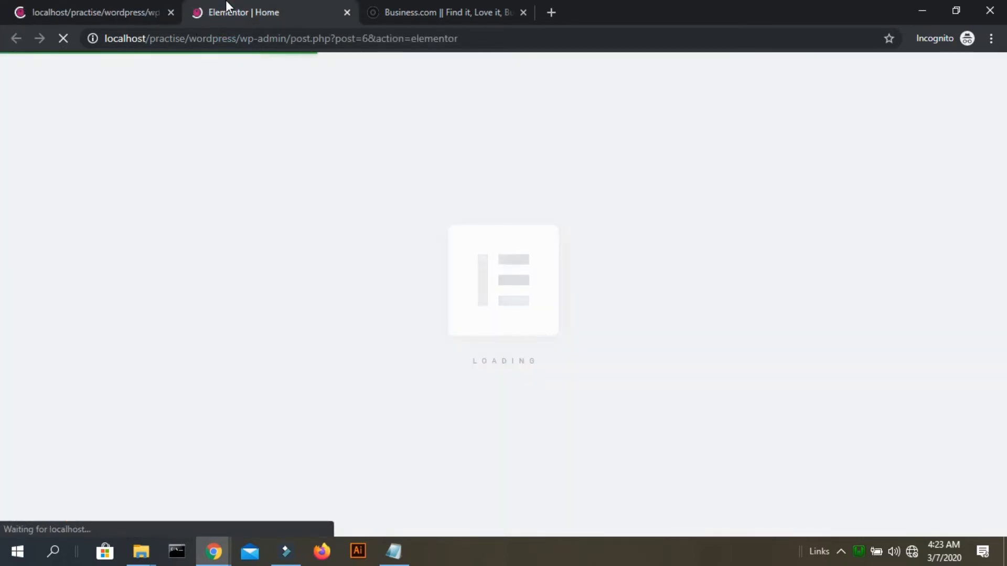
pyautogui.click(58, 21)
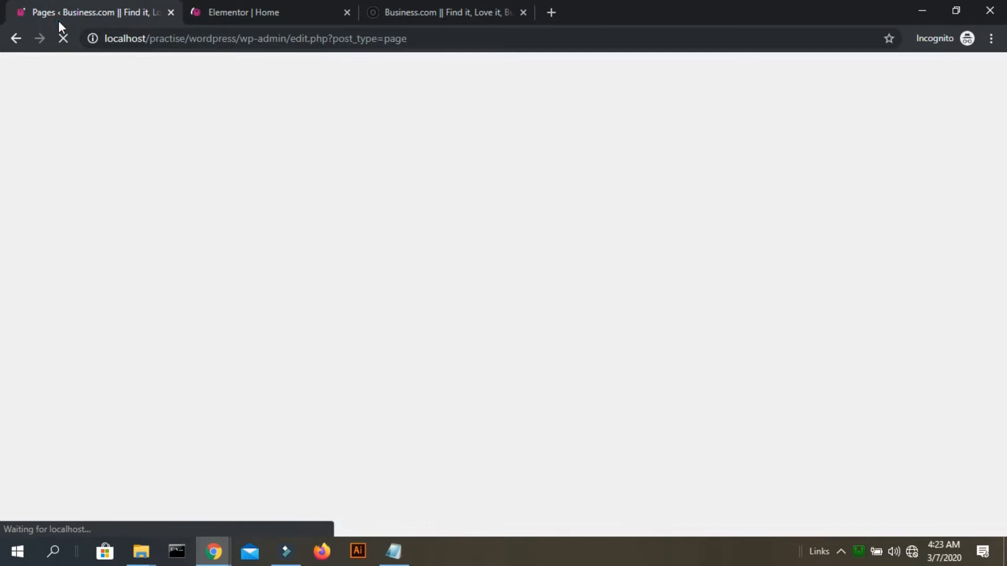
pyautogui.scroll(-1, 233, 373)
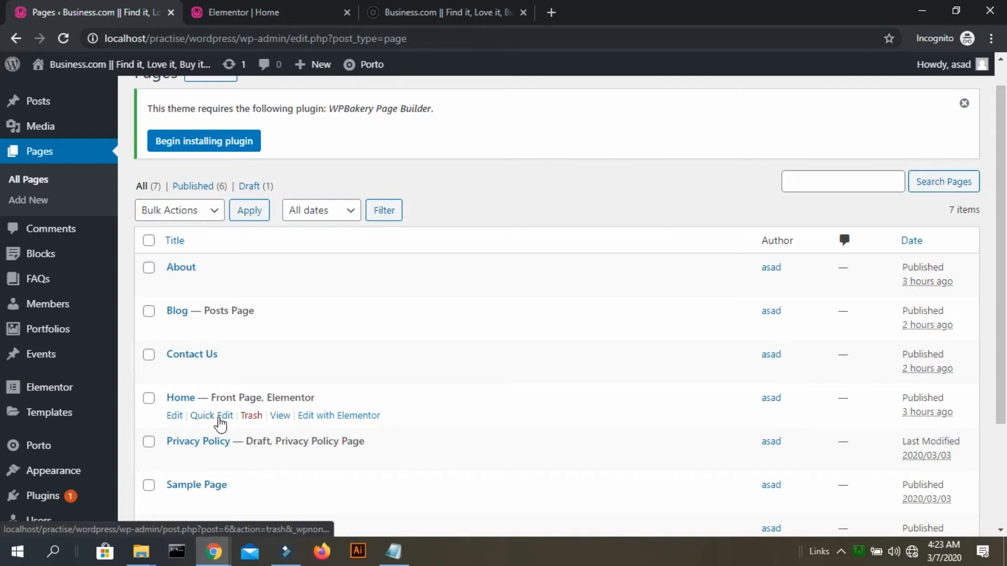
pyautogui.click(176, 415)
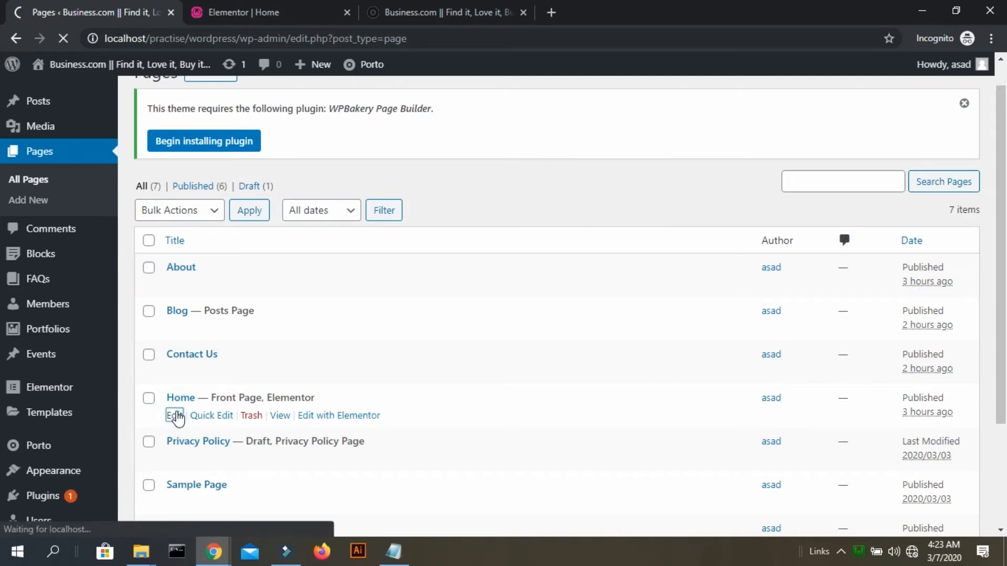
# Set the Home page's template to Elementor Full Width in its page attributes and update the page.
pyautogui.click(269, 19)
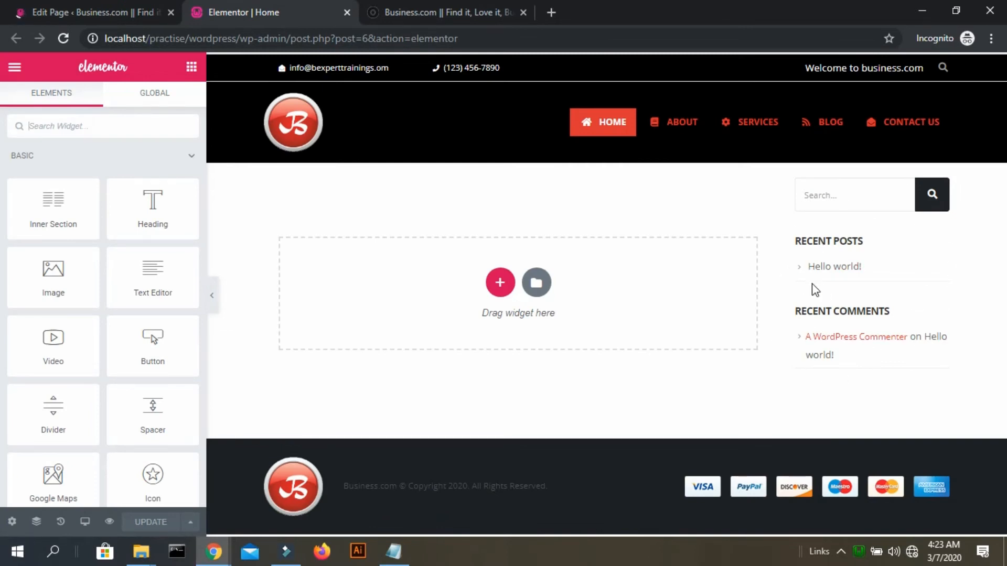
pyautogui.click(103, 9)
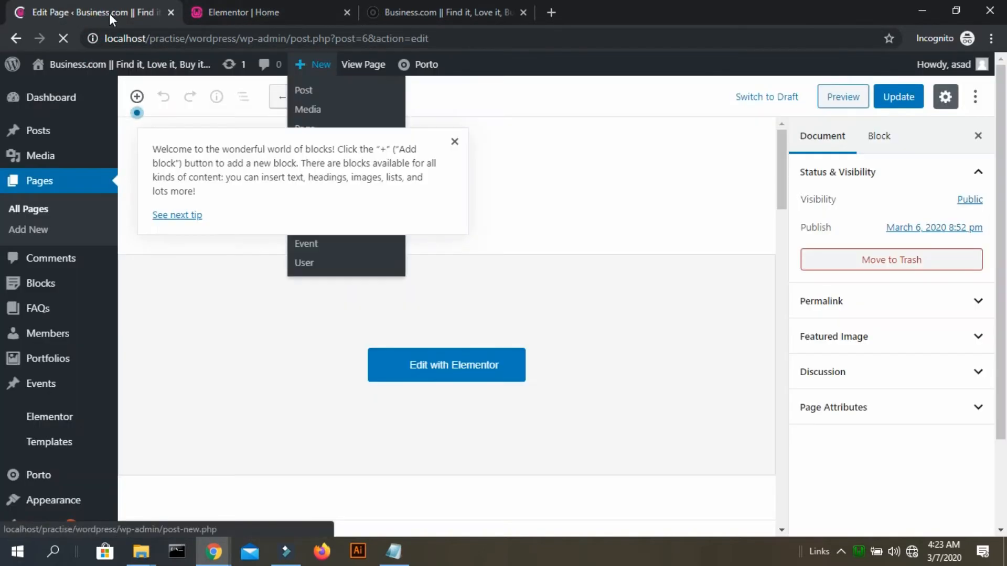
pyautogui.click(917, 410)
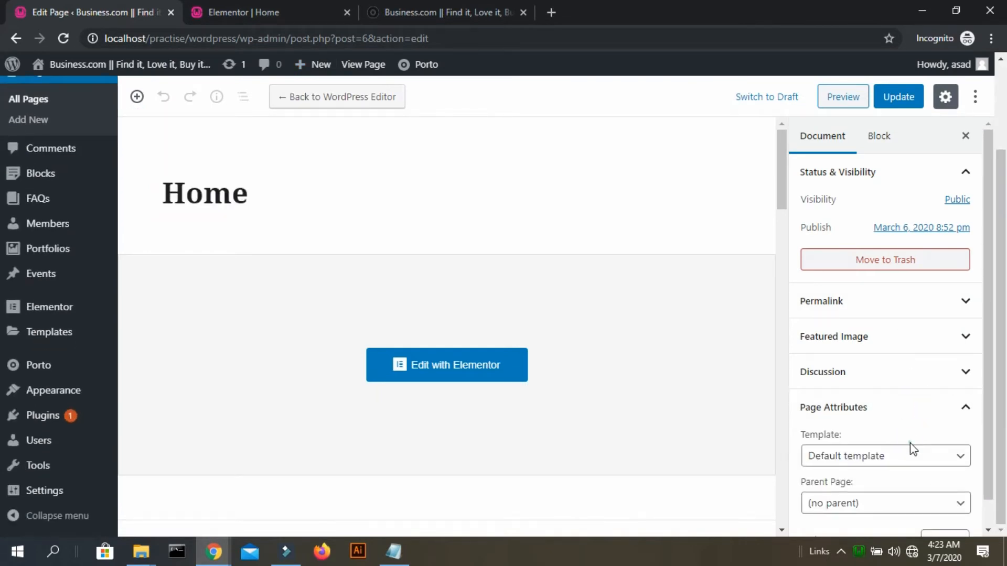
pyautogui.click(903, 460)
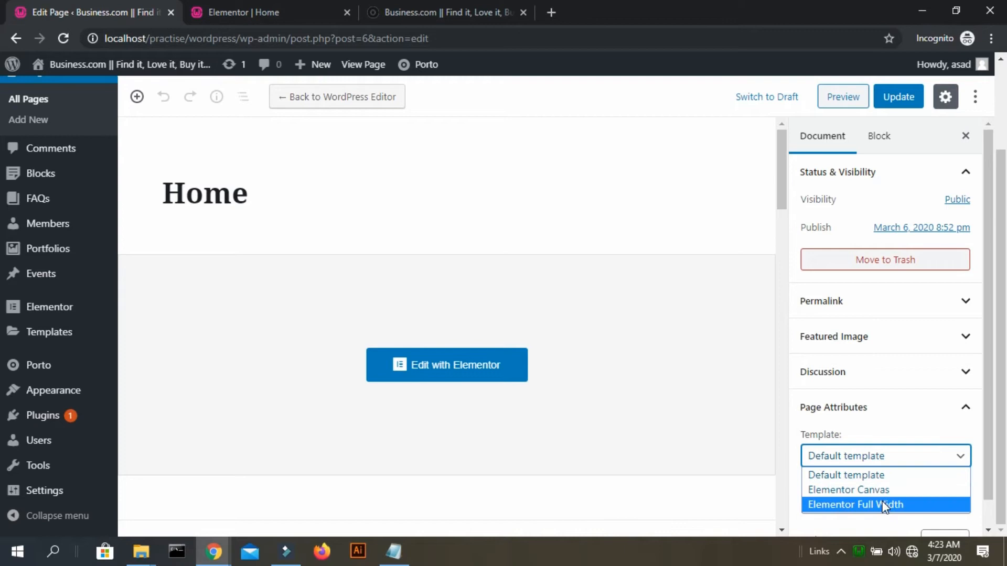
pyautogui.click(885, 505)
pyautogui.click(902, 108)
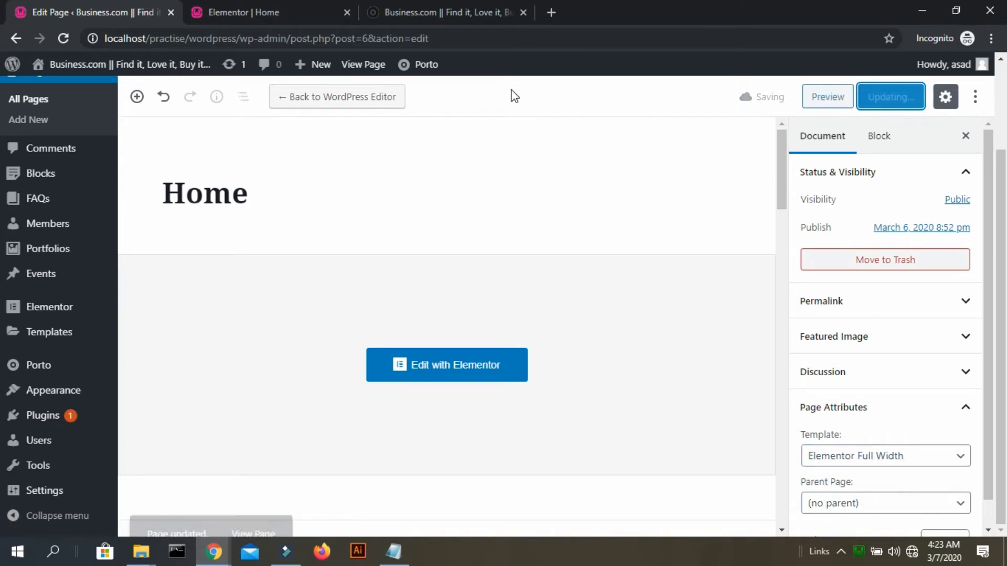
# Close the open Elementor editor tab and update the Home page again in the WordPress editor.
pyautogui.click(243, 11)
pyautogui.click(55, 6)
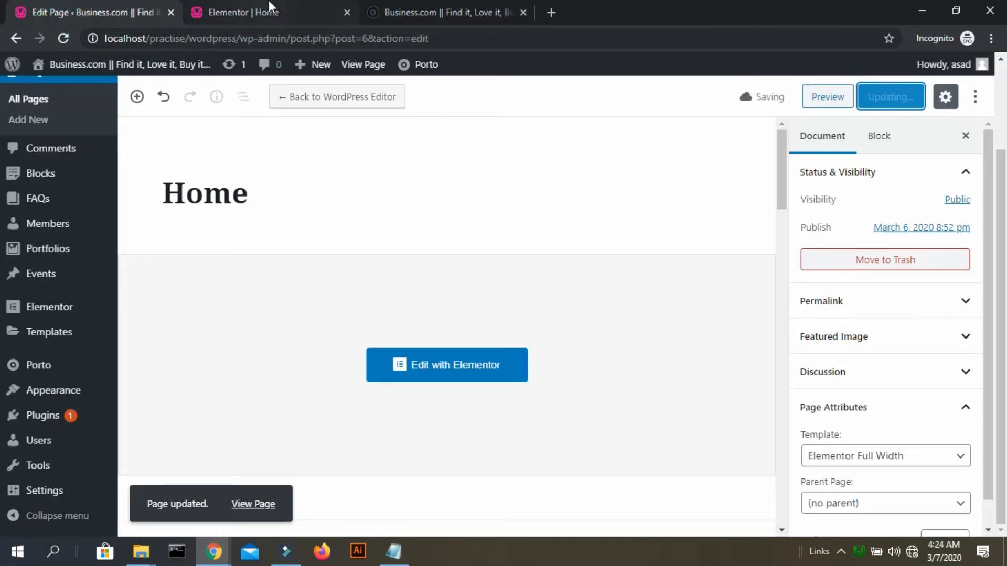
pyautogui.click(347, 12)
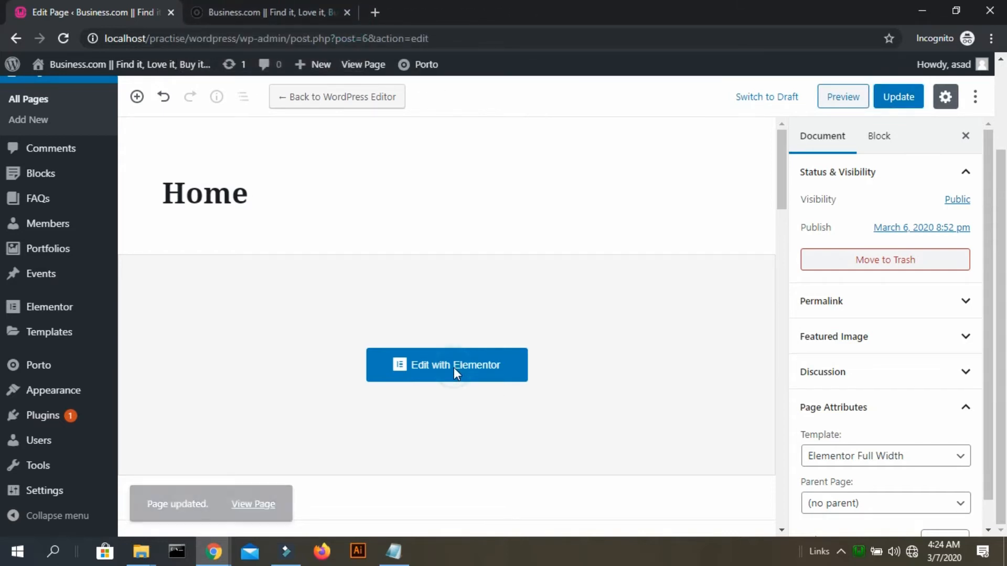
pyautogui.click(887, 99)
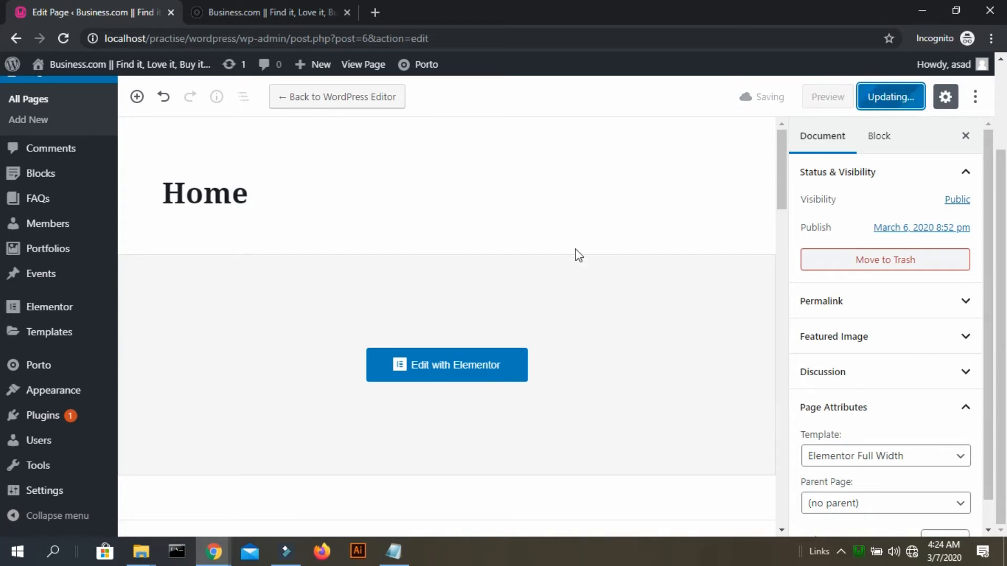
# Open the site's front page in a new tab and start editing the Home page with Elementor from there.
pyautogui.click(458, 364)
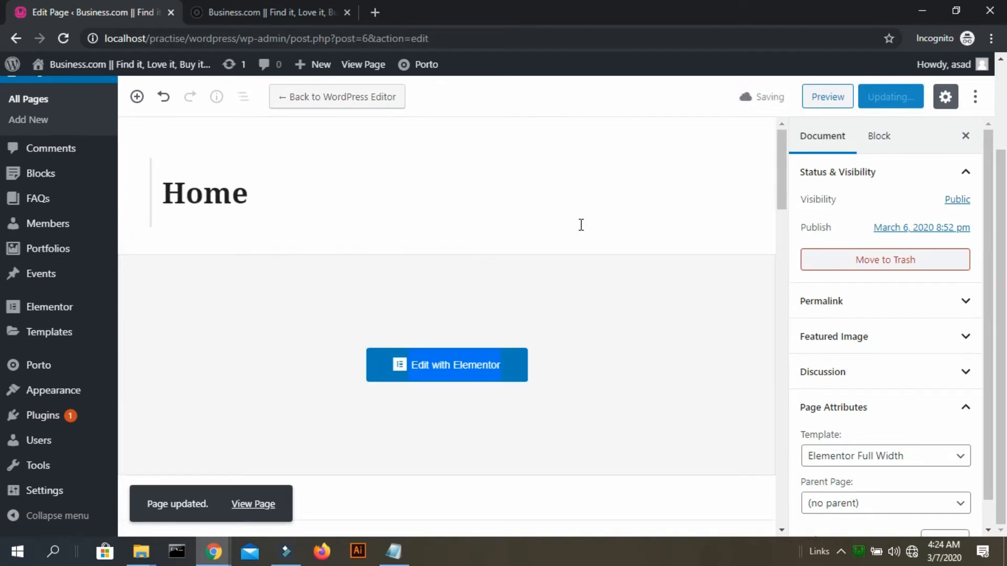
pyautogui.rightClick(63, 94)
pyautogui.click(68, 97)
pyautogui.click(225, 10)
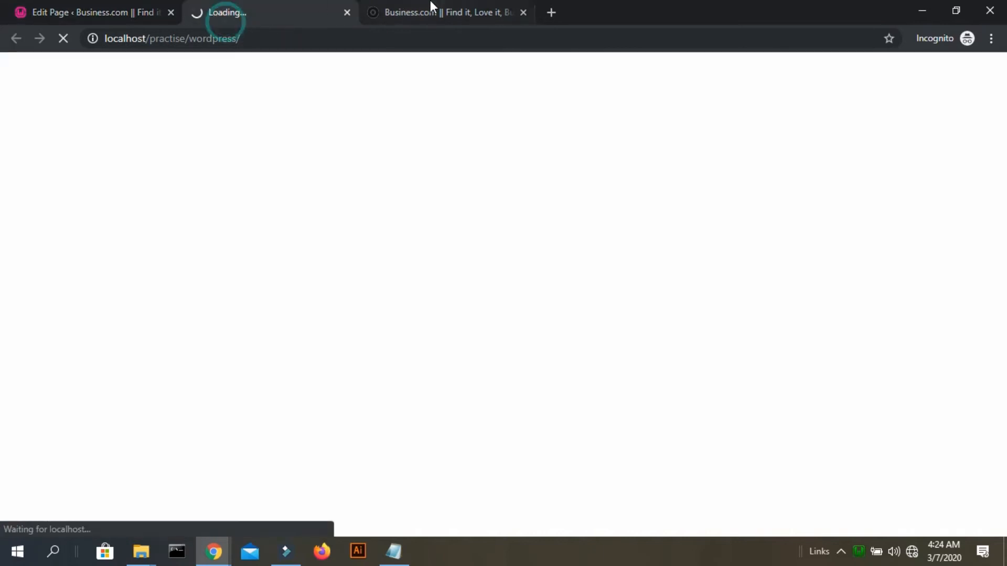
pyautogui.click(431, 7)
pyautogui.click(266, 8)
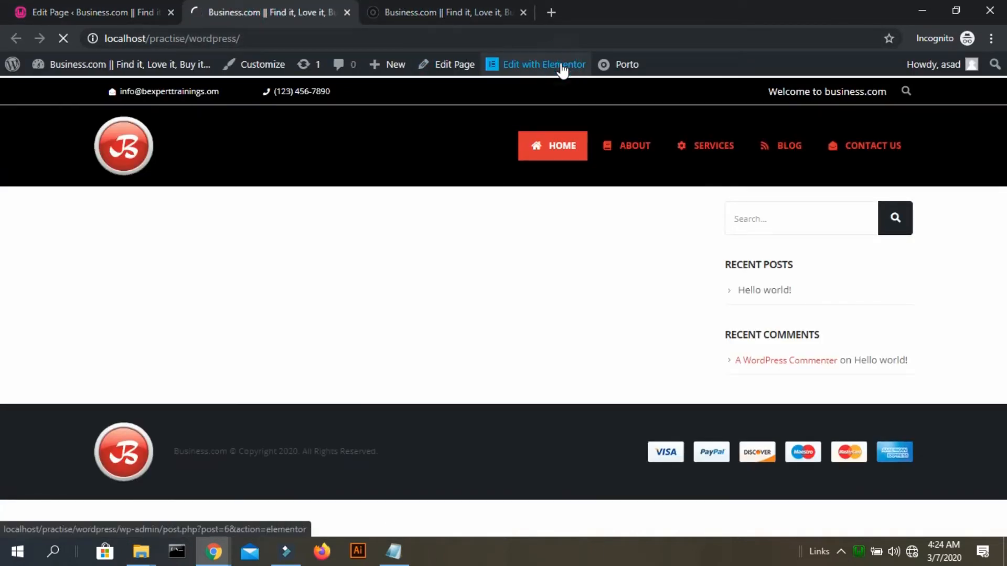
pyautogui.click(562, 70)
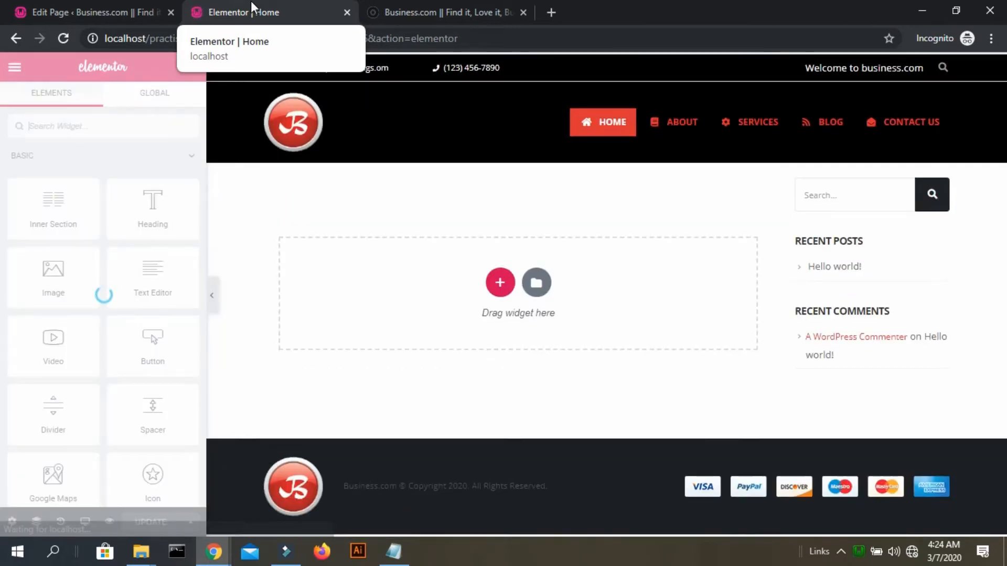
# Enable the selected layout and sidebar options for the Home page with the Without Sidebar layout, and update the page.
pyautogui.click(81, 9)
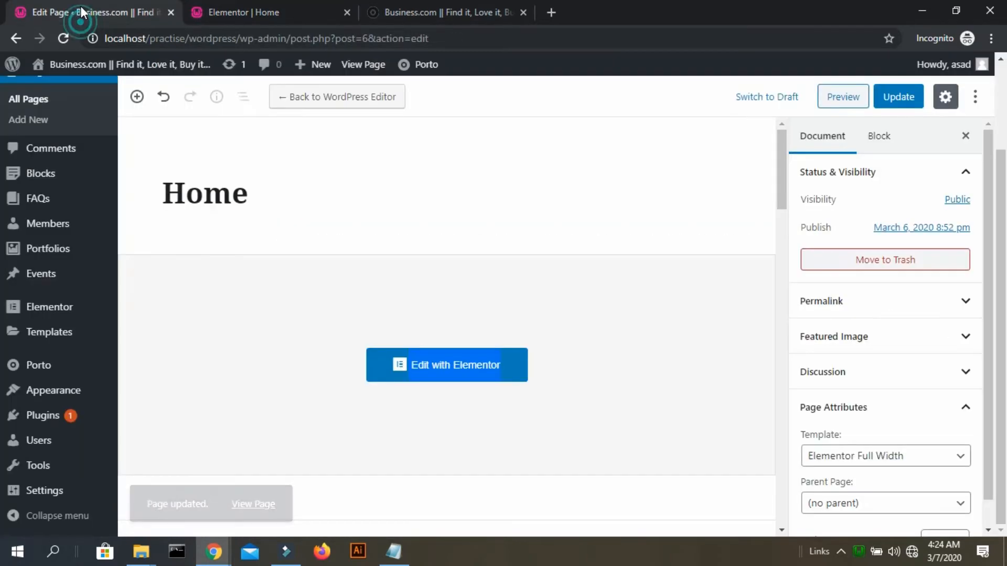
pyautogui.moveTo(780, 187); pyautogui.dragTo(735, 347)
pyautogui.scroll(-1, 784, 318)
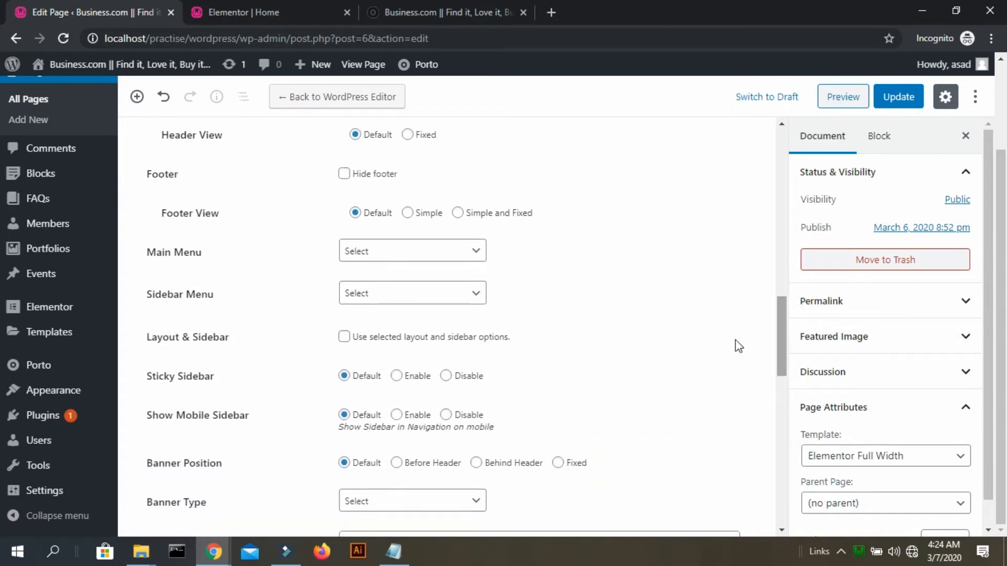
pyautogui.click(343, 337)
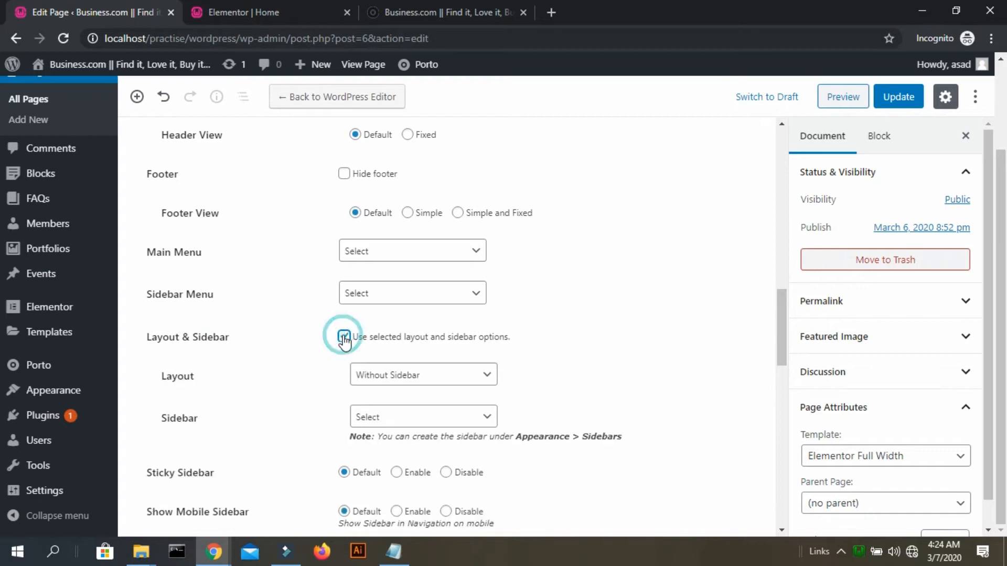
pyautogui.click(391, 375)
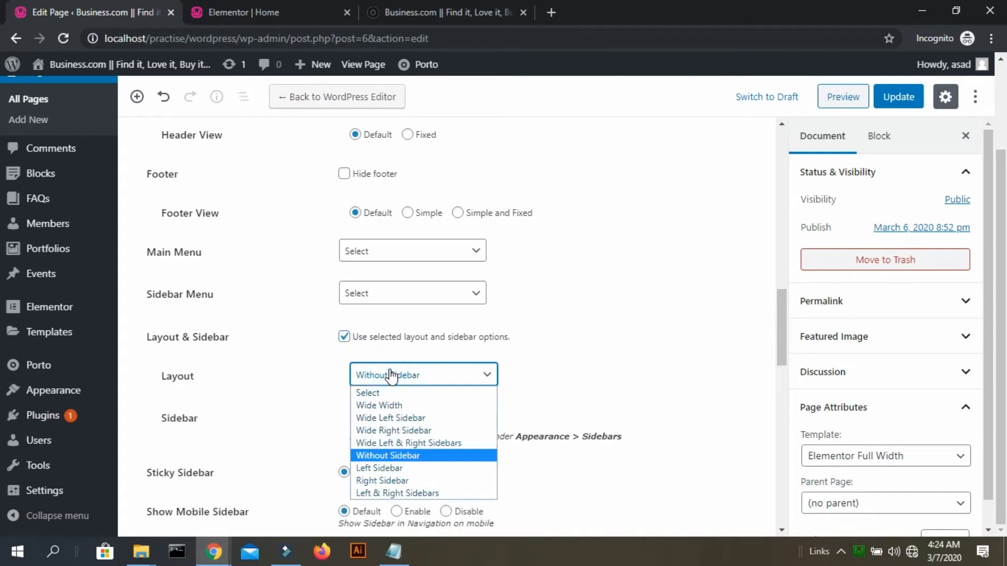
pyautogui.click(391, 376)
pyautogui.click(401, 420)
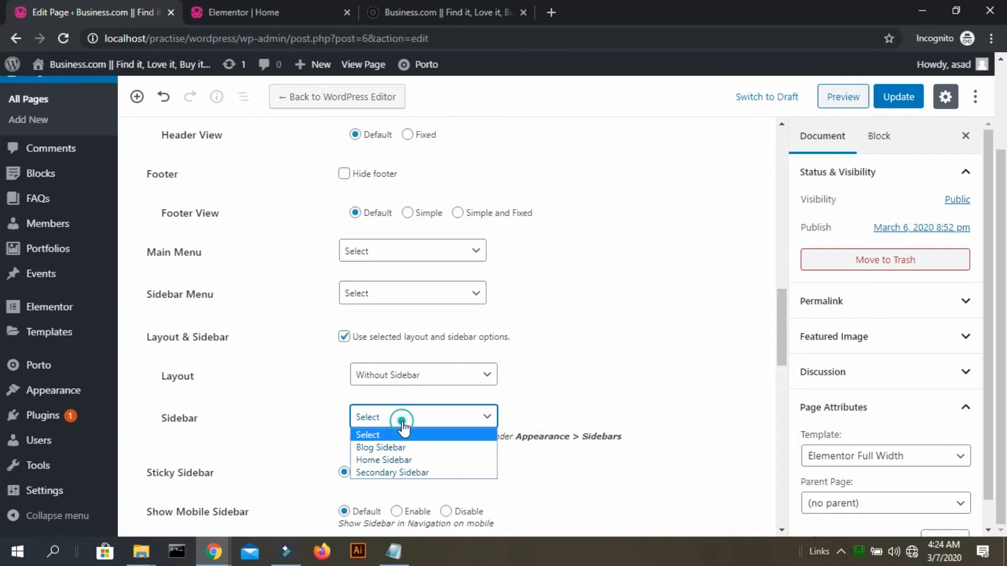
pyautogui.click(403, 434)
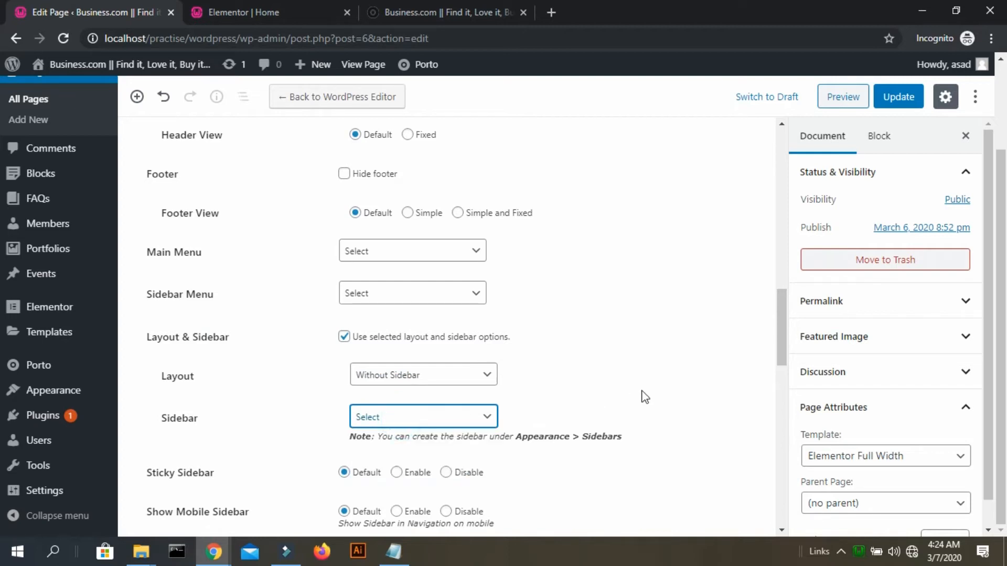
pyautogui.click(142, 337)
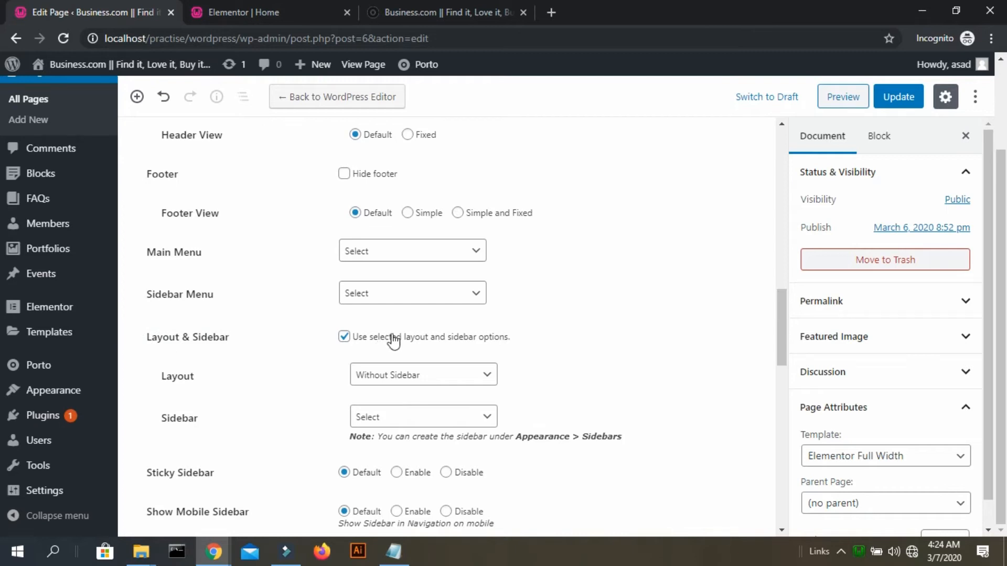
pyautogui.click(424, 383)
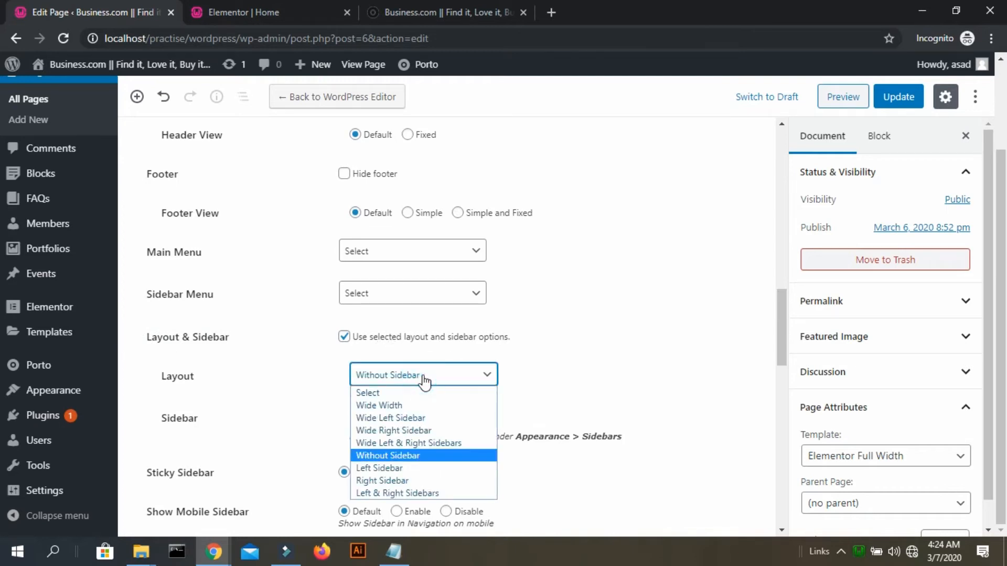
pyautogui.click(425, 383)
pyautogui.click(886, 108)
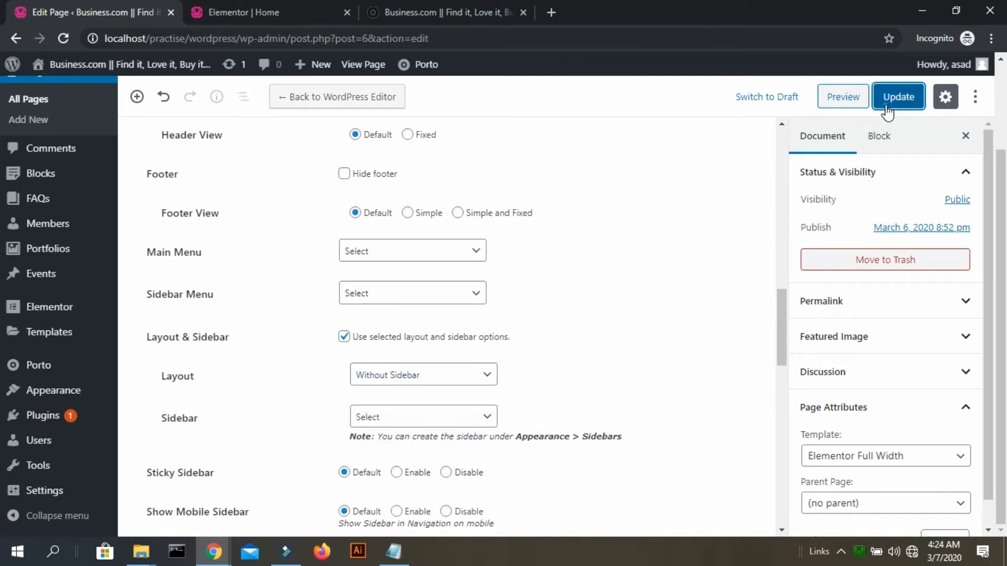
# Check the front page and the Home page's template setting, and return to the reloaded Elementor editor.
pyautogui.click(430, 11)
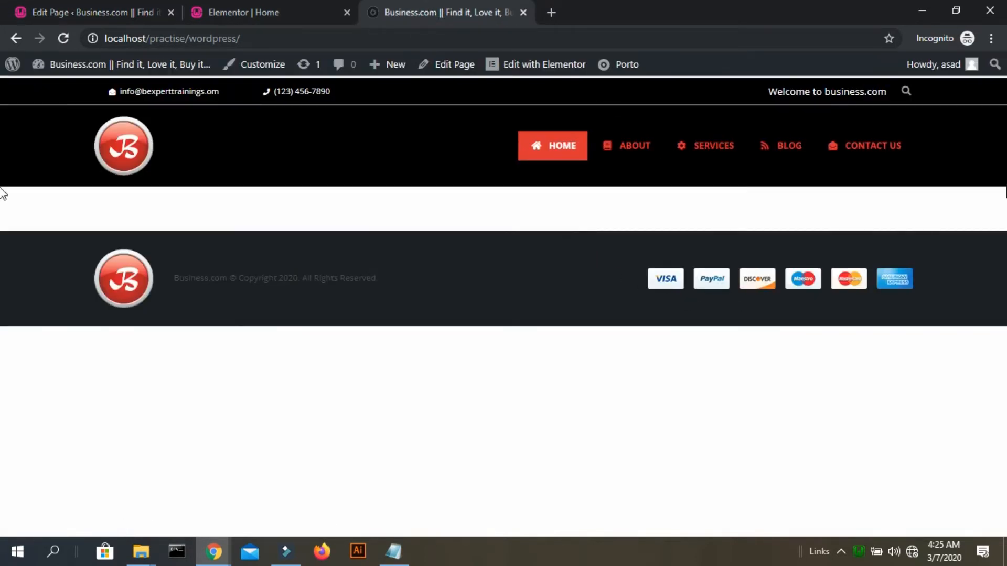
pyautogui.click(216, 13)
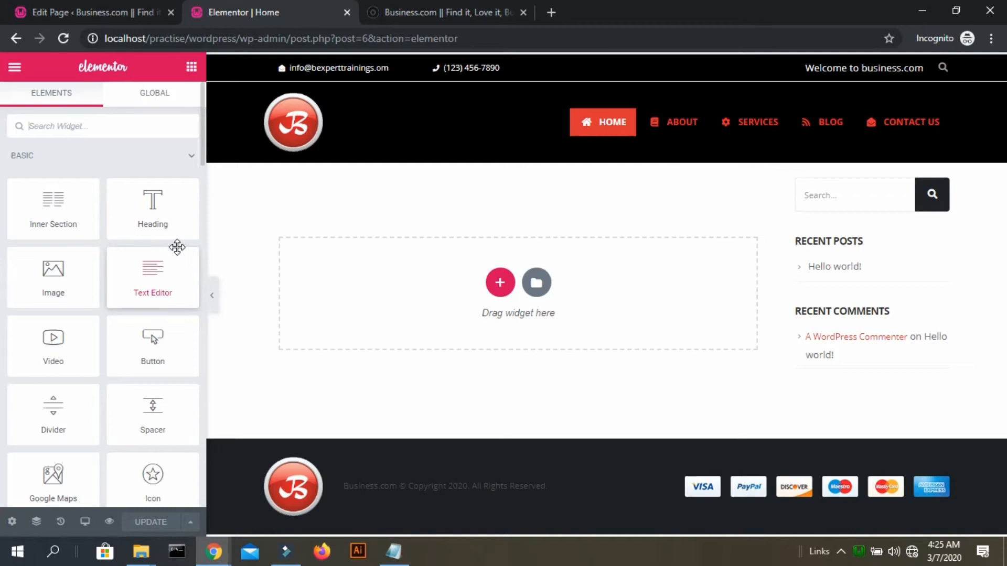
pyautogui.click(66, 7)
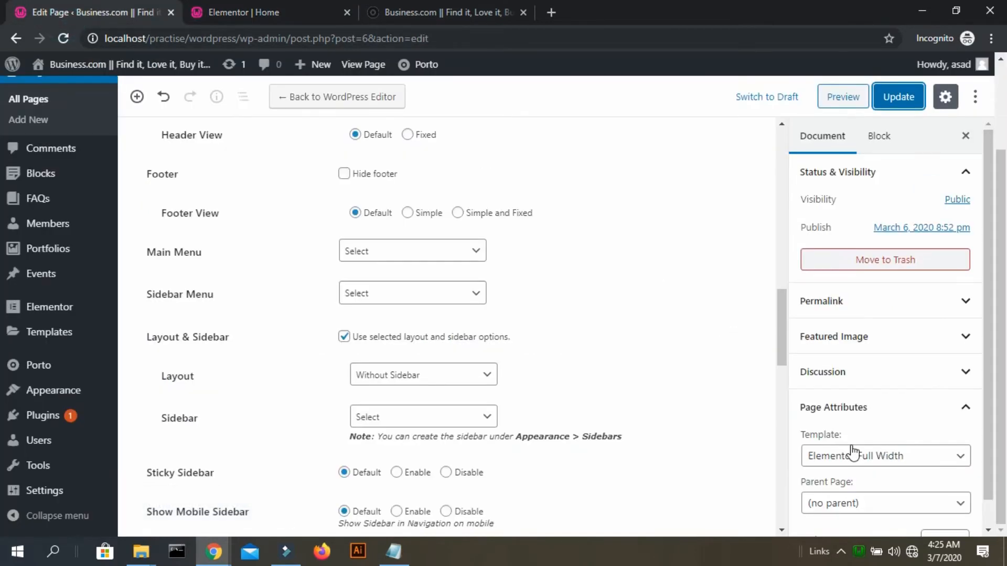
pyautogui.click(876, 470)
pyautogui.click(875, 469)
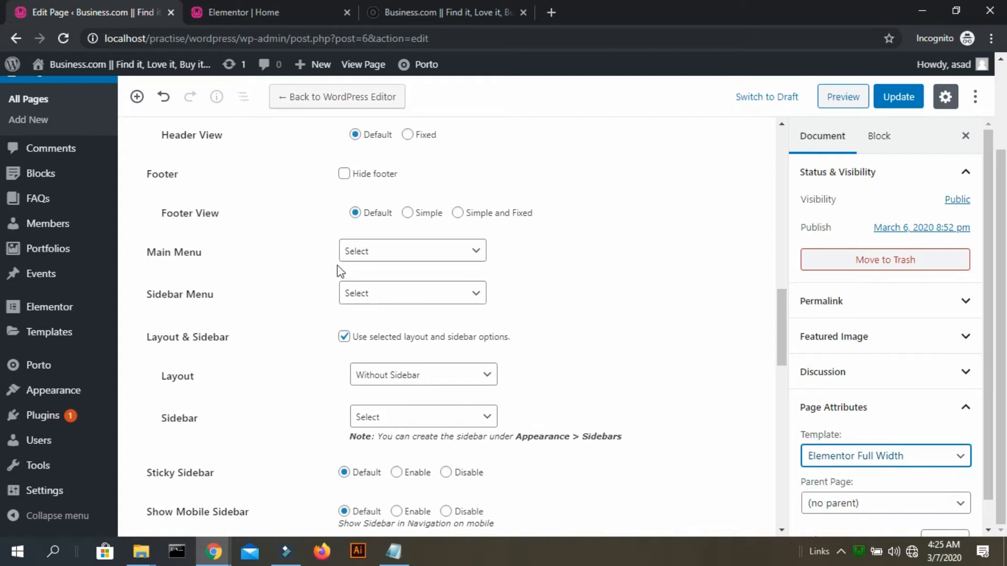
pyautogui.click(233, 7)
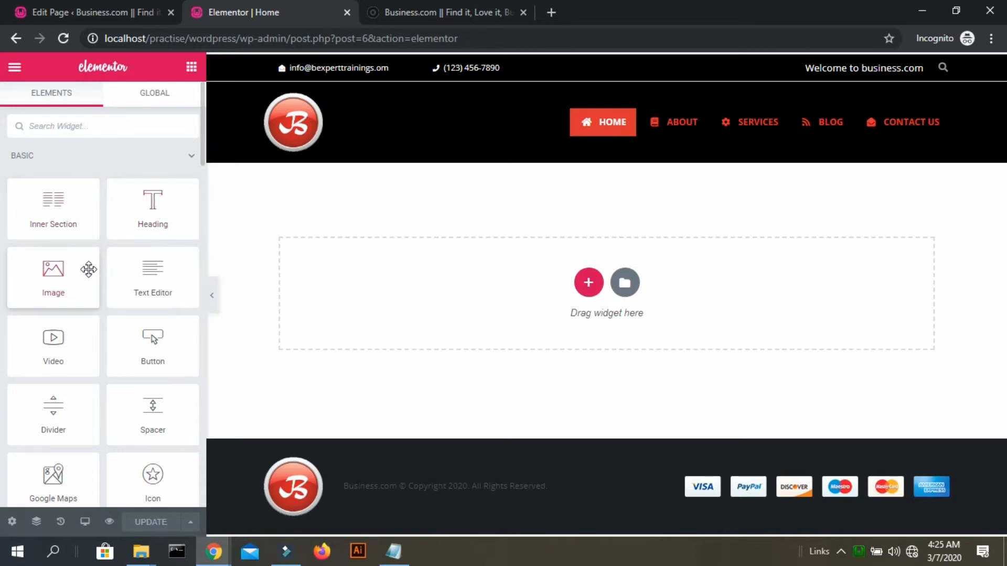
# Look through the available Basic and Pro widgets in the Elementor editor.
pyautogui.scroll(-2, 135, 273)
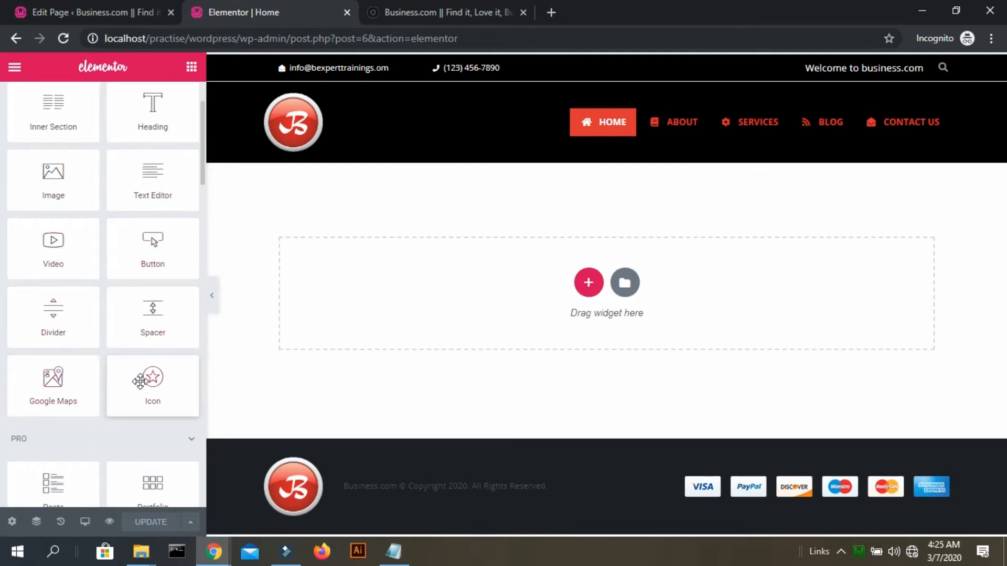
pyautogui.scroll(-3, 146, 381)
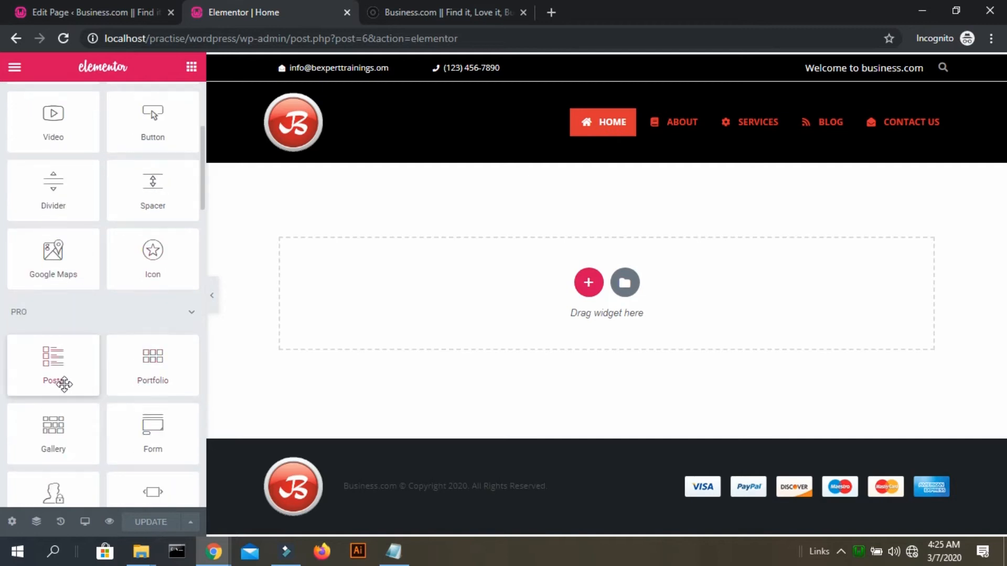
pyautogui.scroll(-3, 149, 367)
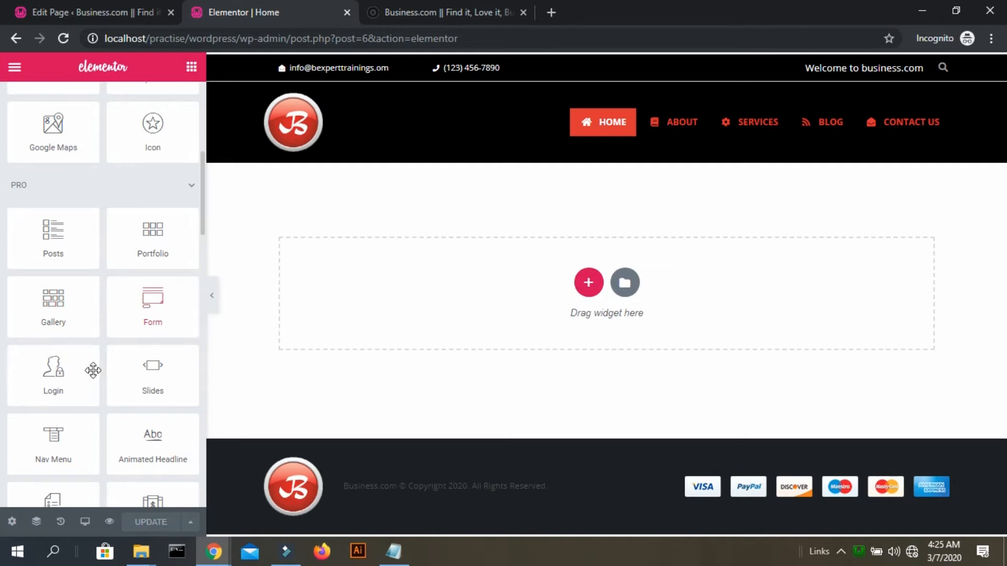
pyautogui.scroll(-3, 149, 387)
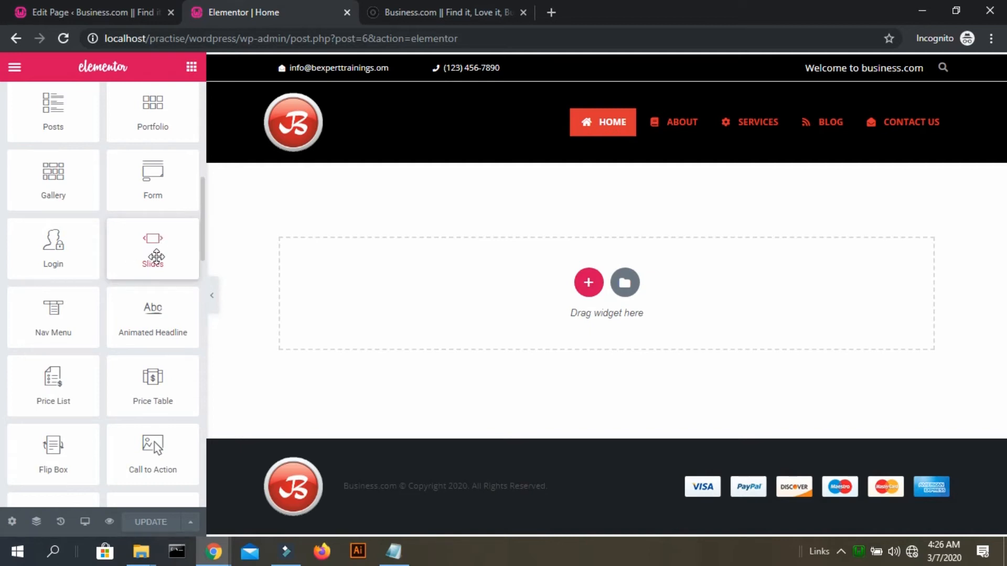
pyautogui.scroll(-1, 144, 301)
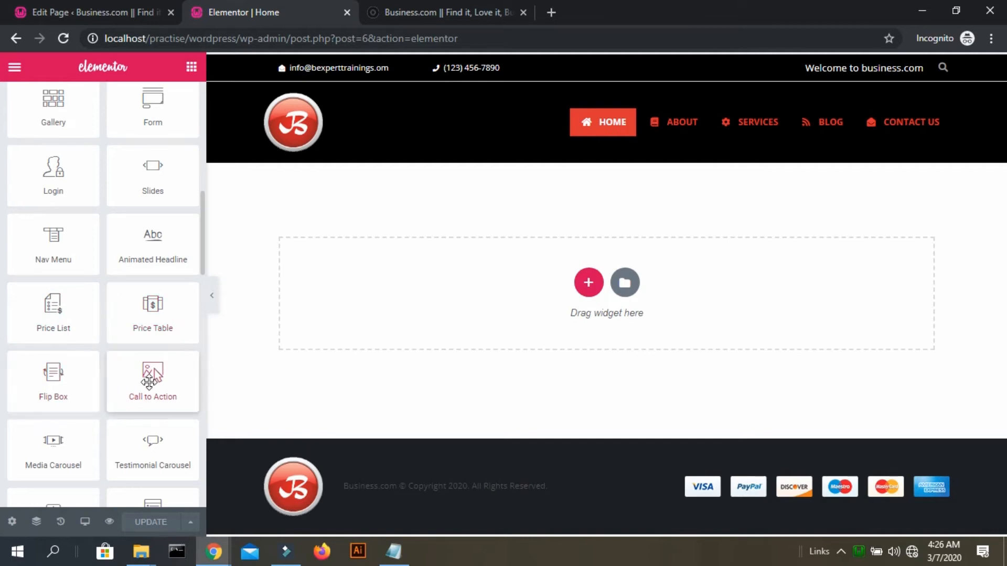
pyautogui.scroll(-3, 149, 382)
pyautogui.scroll(-3, 150, 383)
pyautogui.scroll(4, 149, 383)
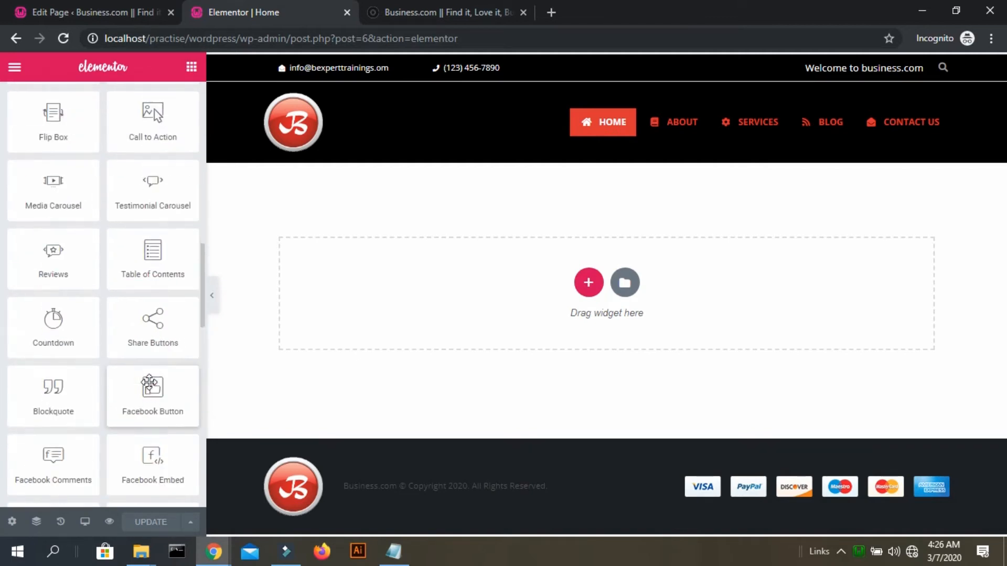
pyautogui.scroll(-6, 149, 383)
pyautogui.scroll(7, 149, 383)
pyautogui.scroll(1, 149, 383)
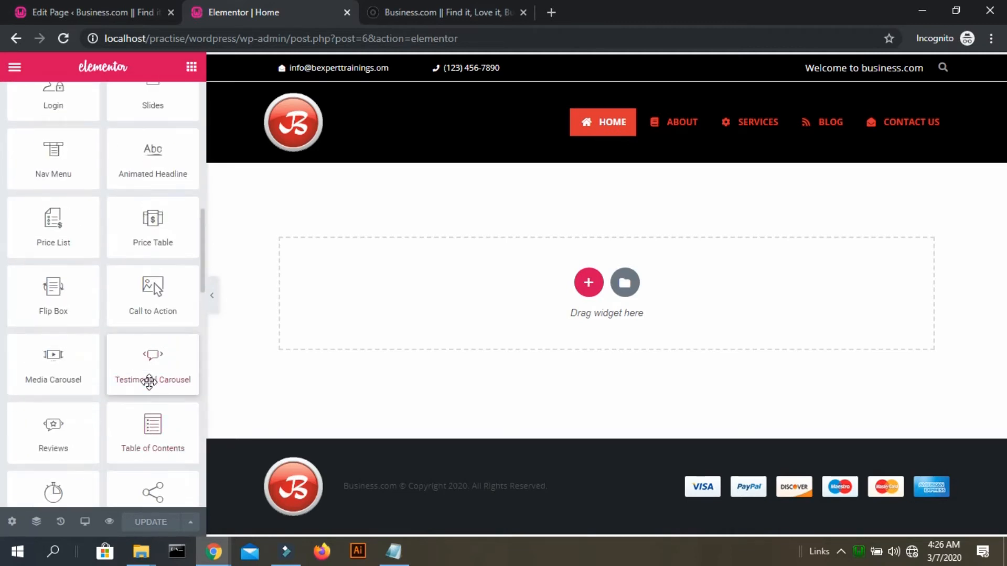
pyautogui.scroll(1, 149, 383)
pyautogui.scroll(2, 150, 396)
pyautogui.scroll(-1, 151, 398)
pyautogui.scroll(1, 152, 399)
# Add a new section with a single-column structure to the Home page.
pyautogui.click(589, 282)
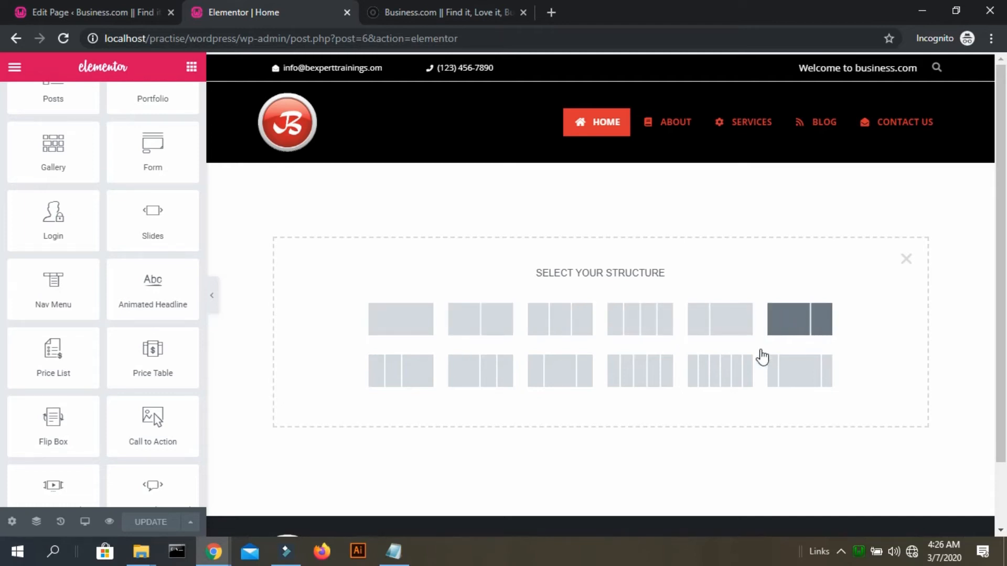
pyautogui.click(398, 330)
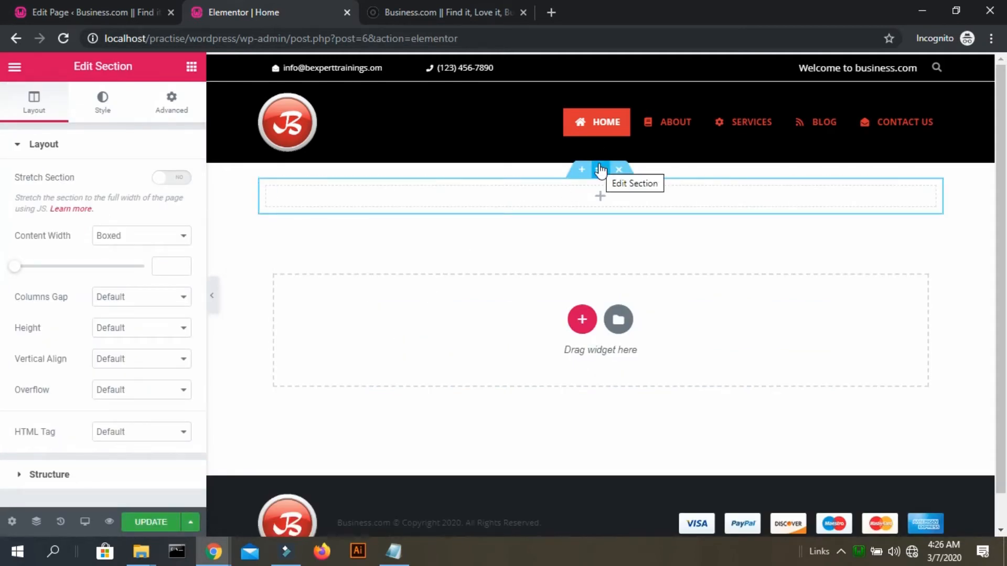
# Stretch the new section across the page and set its content width to Full Width.
pyautogui.click(179, 179)
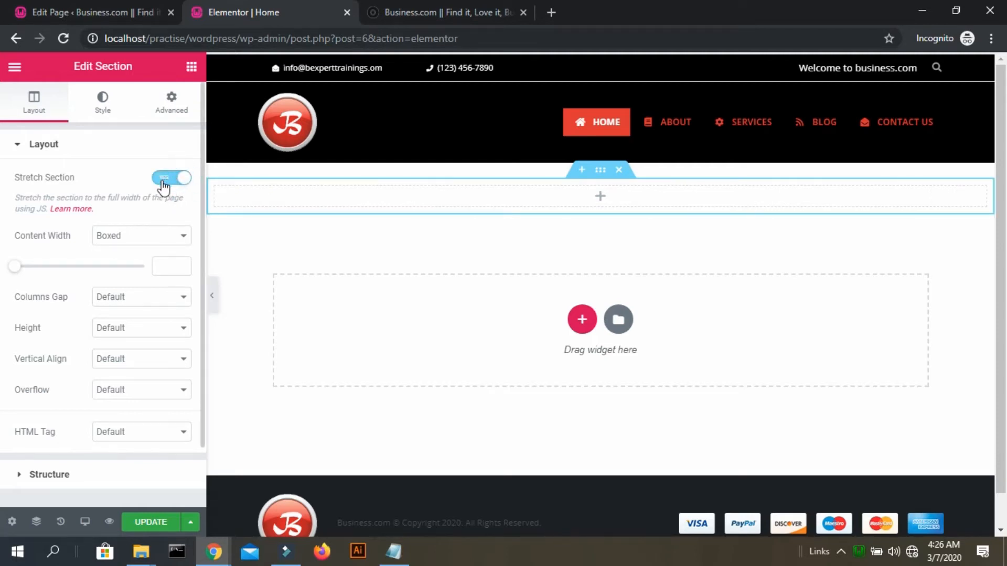
pyautogui.click(173, 241)
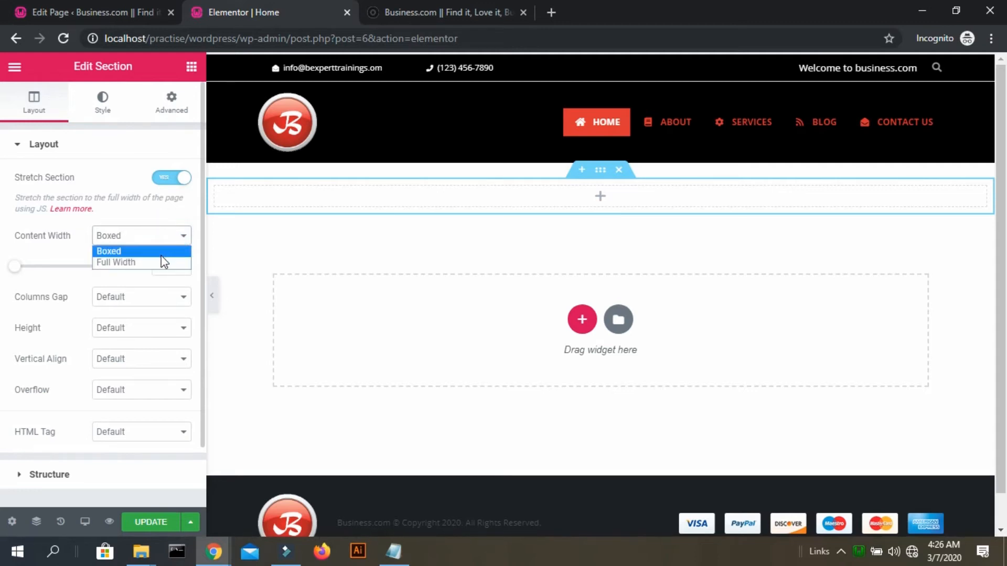
pyautogui.click(163, 263)
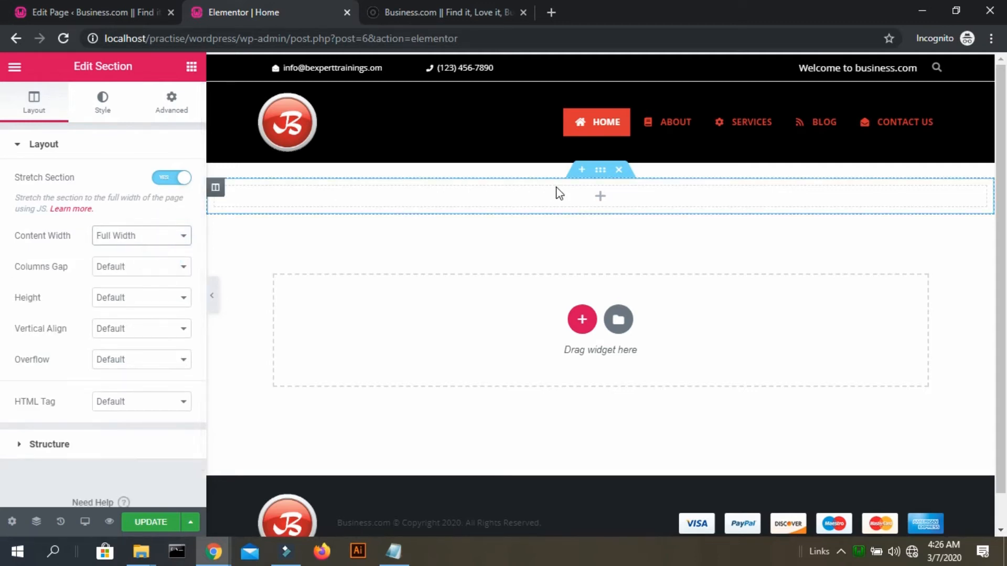
# Search the widgets for "slider" and place the Slides widget in the empty section.
pyautogui.click(600, 198)
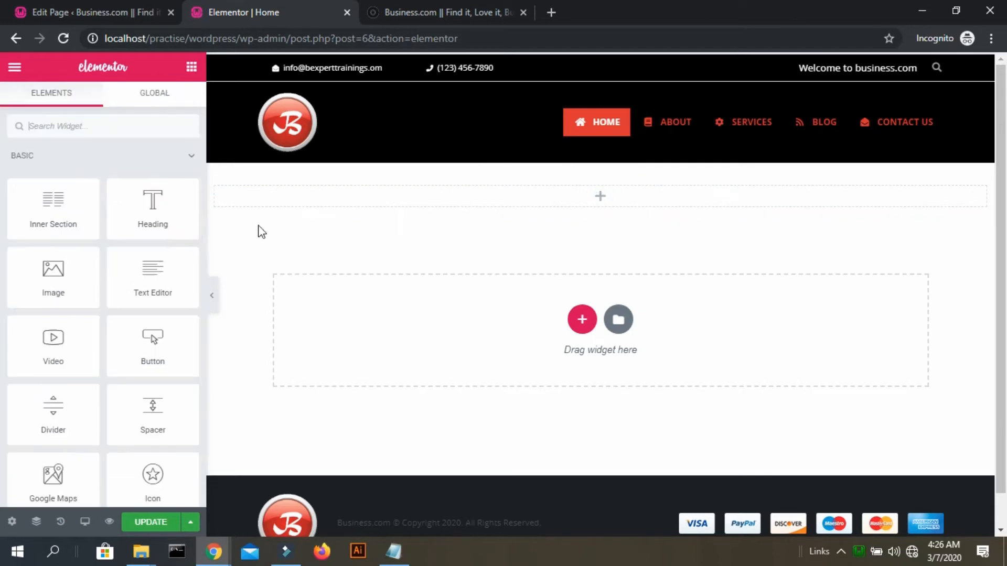
pyautogui.click(104, 128)
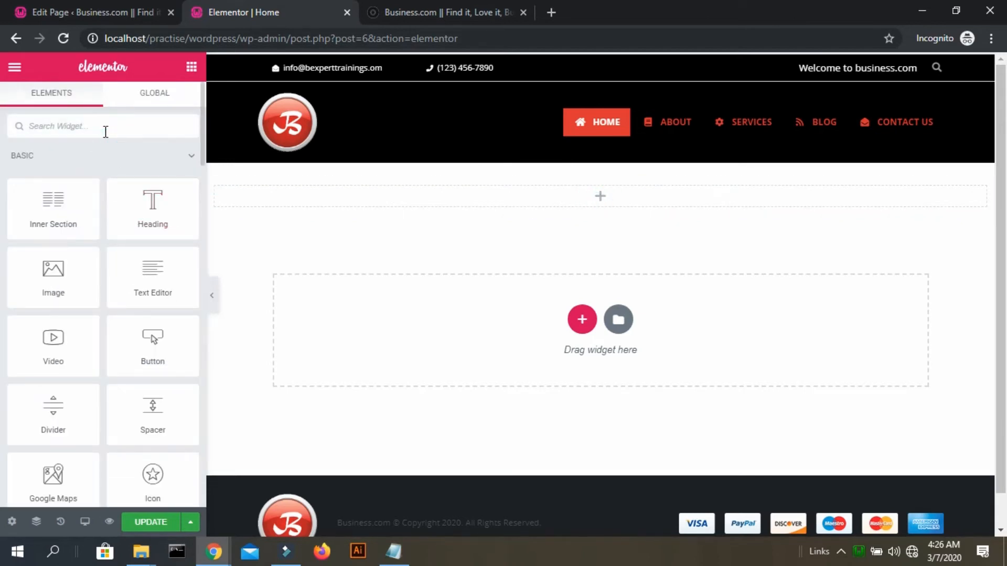
pyautogui.write('slider')
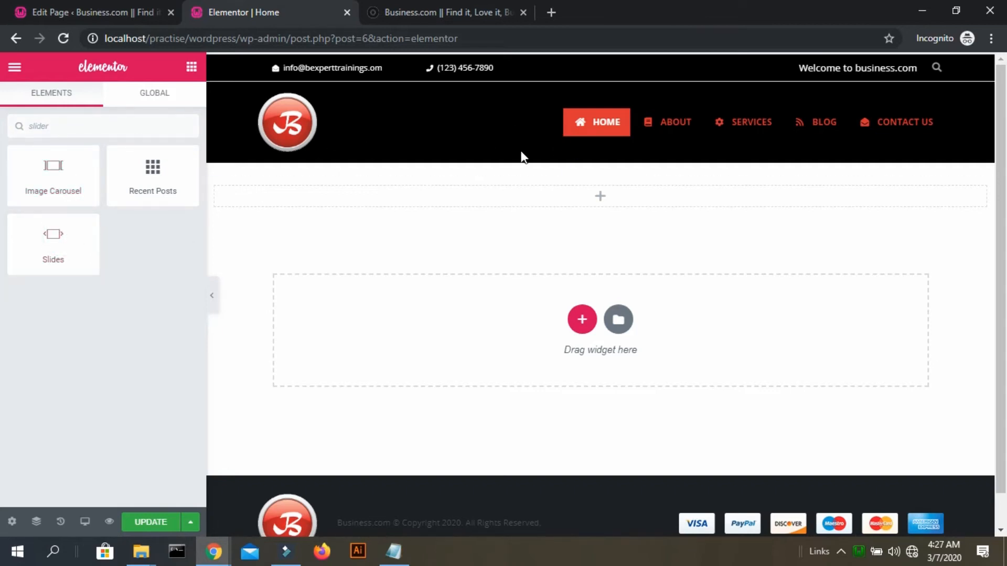
pyautogui.moveTo(46, 236); pyautogui.dragTo(584, 202)
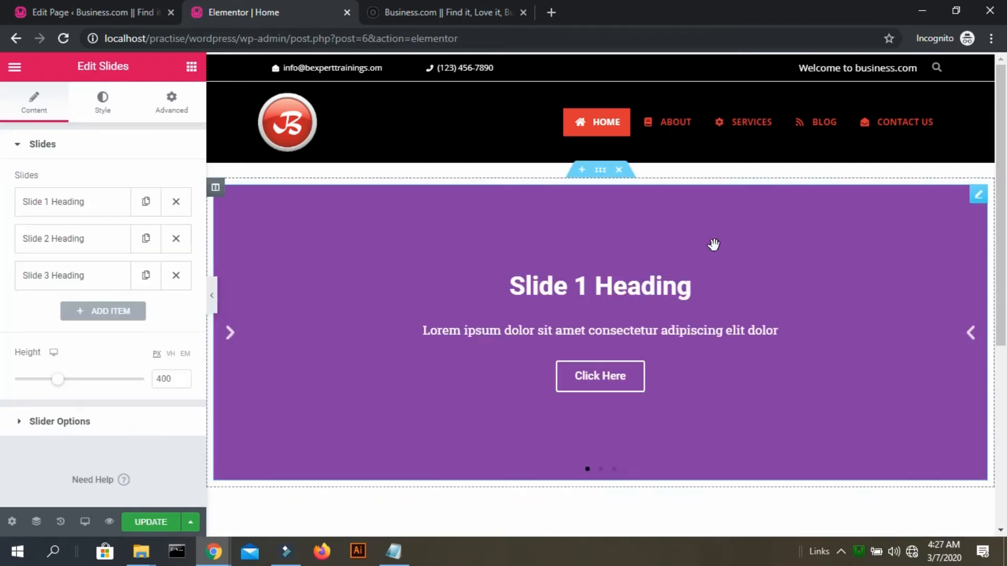
# Check the section's layout and style settings, and dismiss the Meet Right Click tip.
pyautogui.click(601, 170)
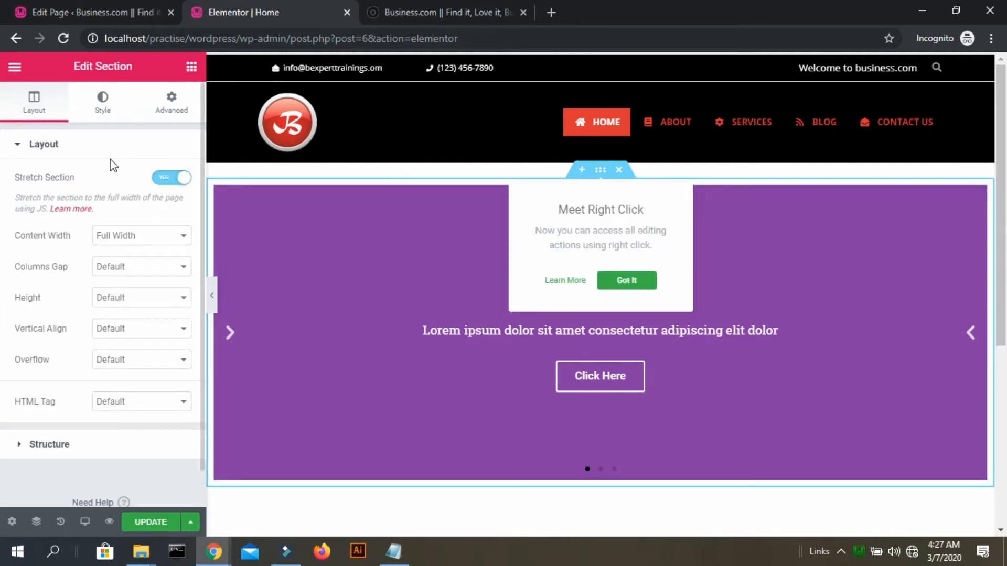
pyautogui.click(105, 116)
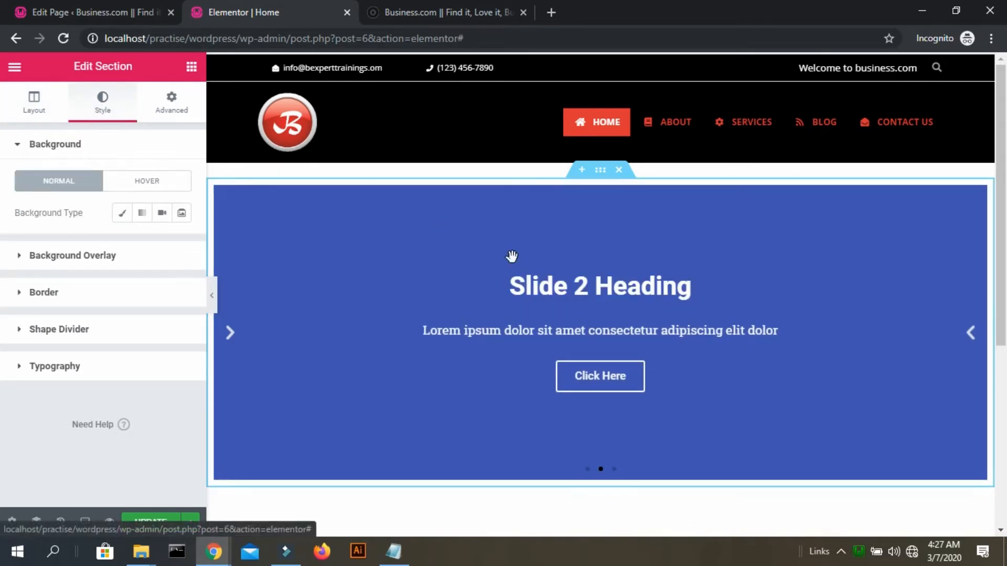
pyautogui.click(54, 109)
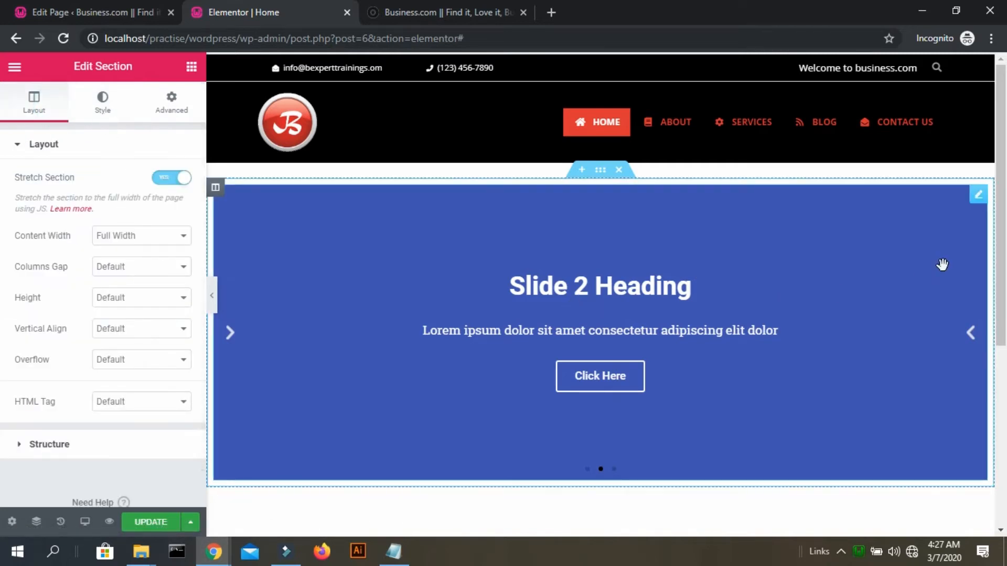
pyautogui.click(599, 173)
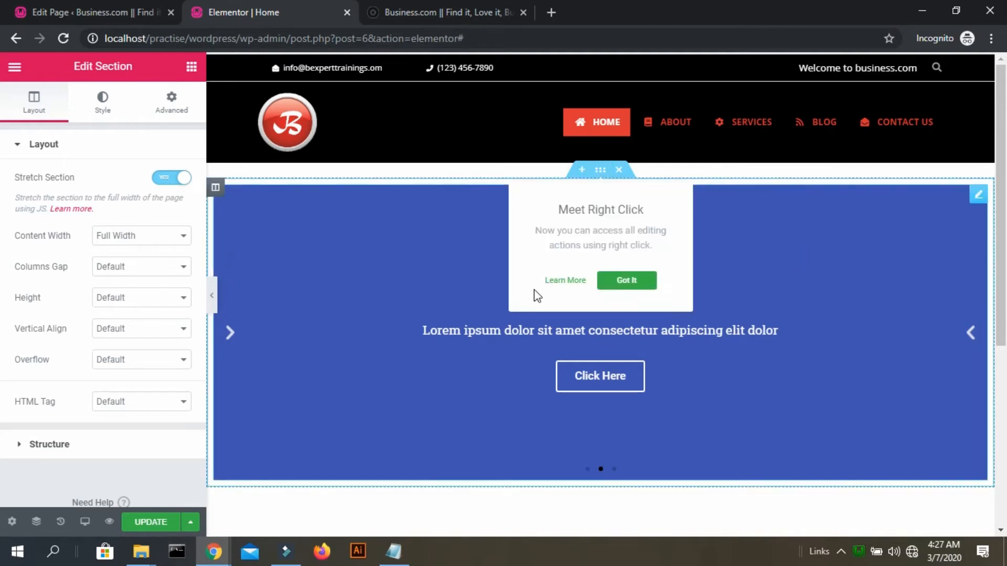
pyautogui.click(626, 280)
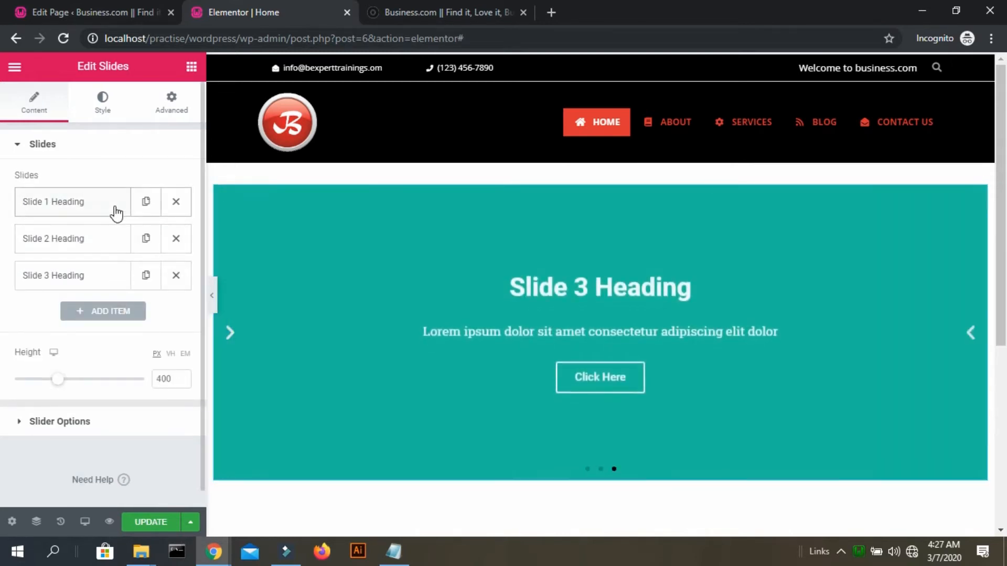
# Upload the FotoJet image from the Desktop folder and insert it as the first slide's background image.
pyautogui.click(84, 217)
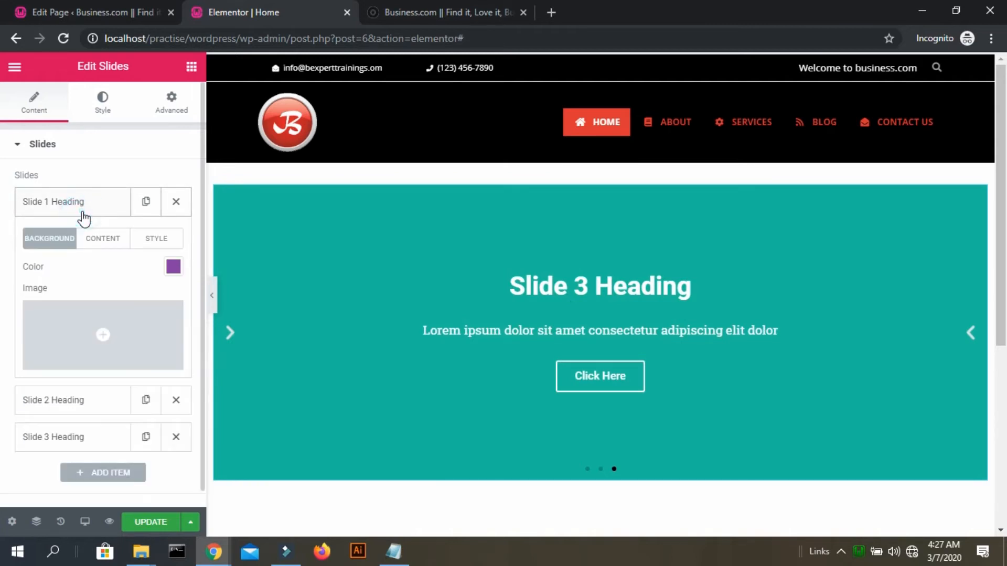
pyautogui.click(101, 362)
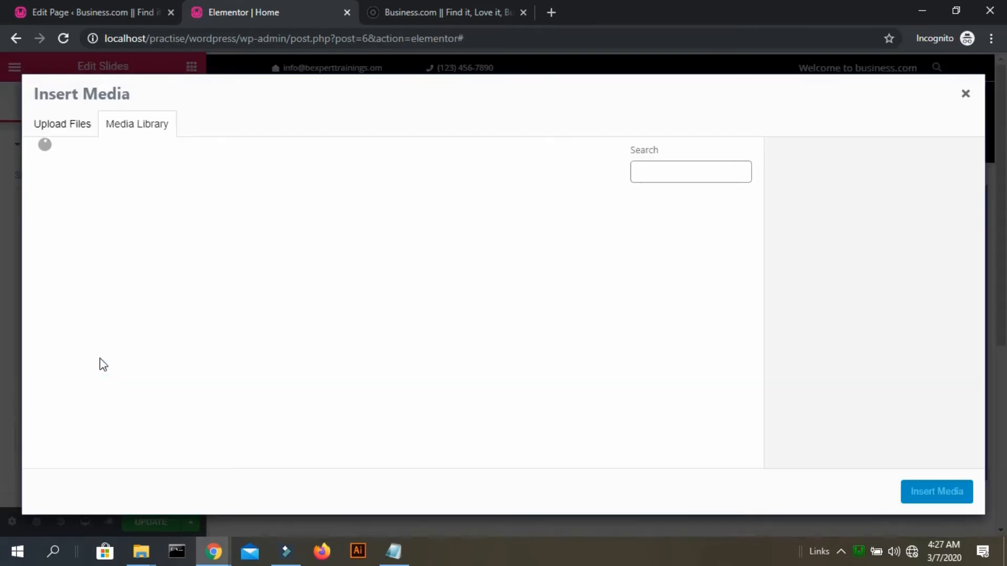
pyautogui.click(62, 124)
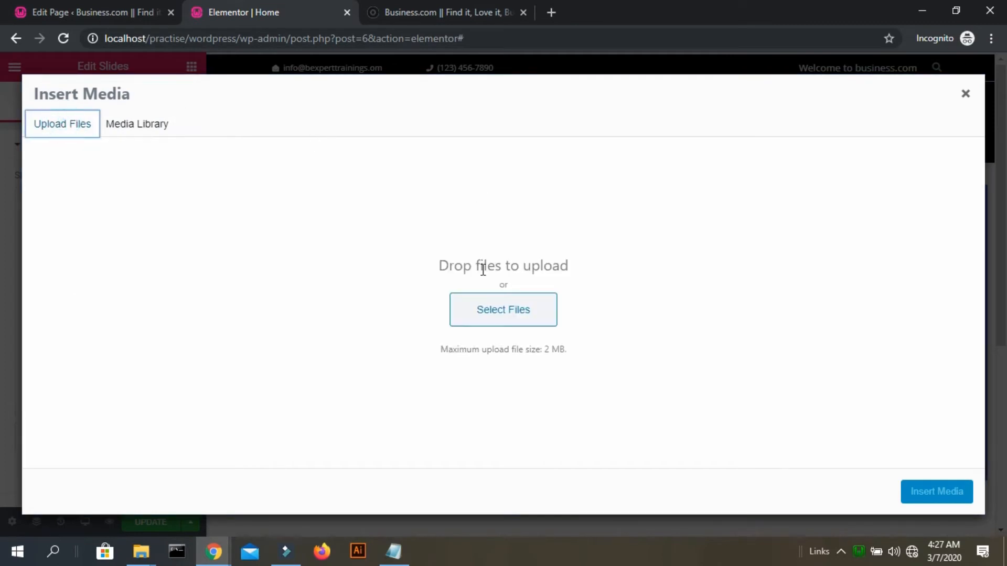
pyautogui.click(483, 309)
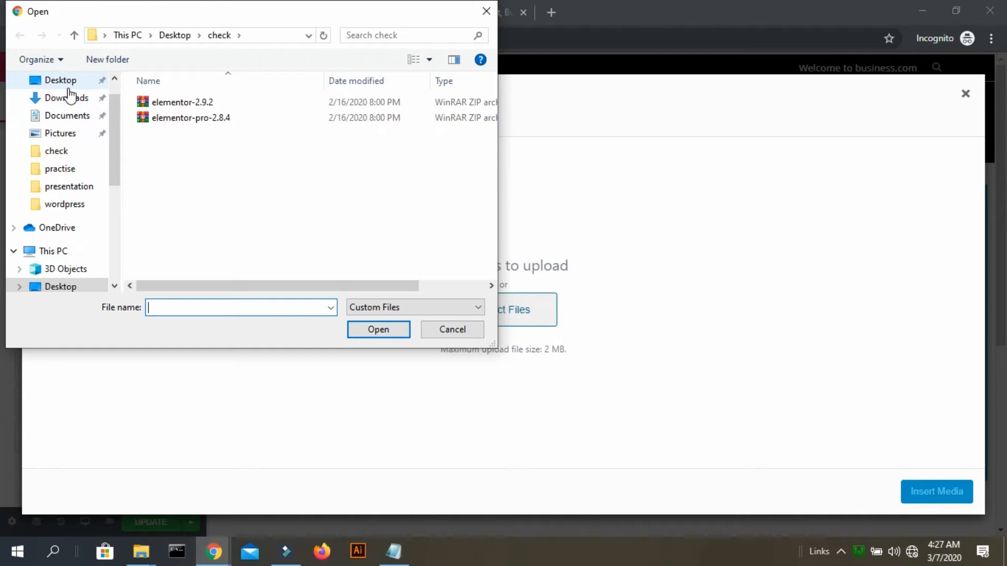
pyautogui.click(65, 82)
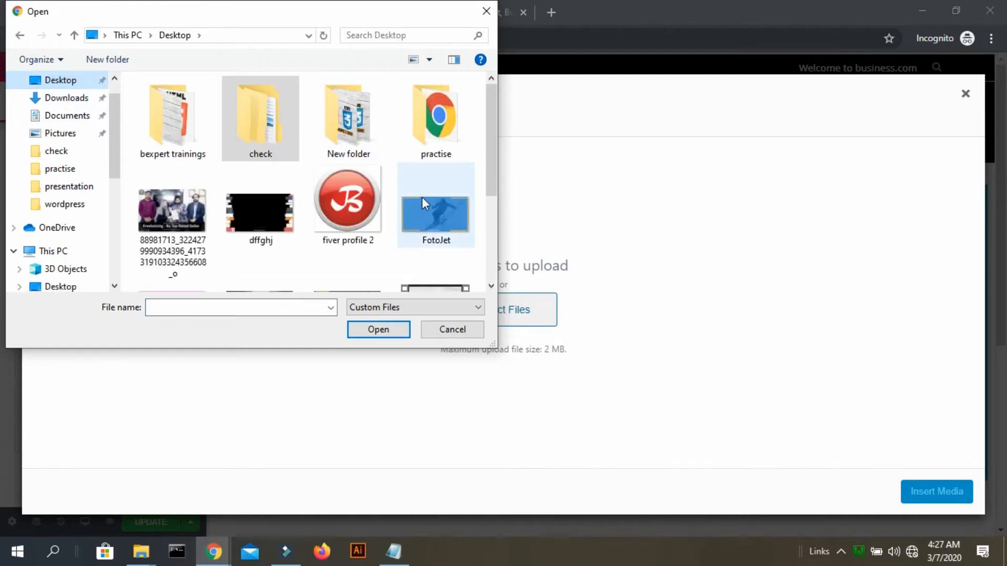
pyautogui.click(422, 197)
pyautogui.scroll(-2, 422, 197)
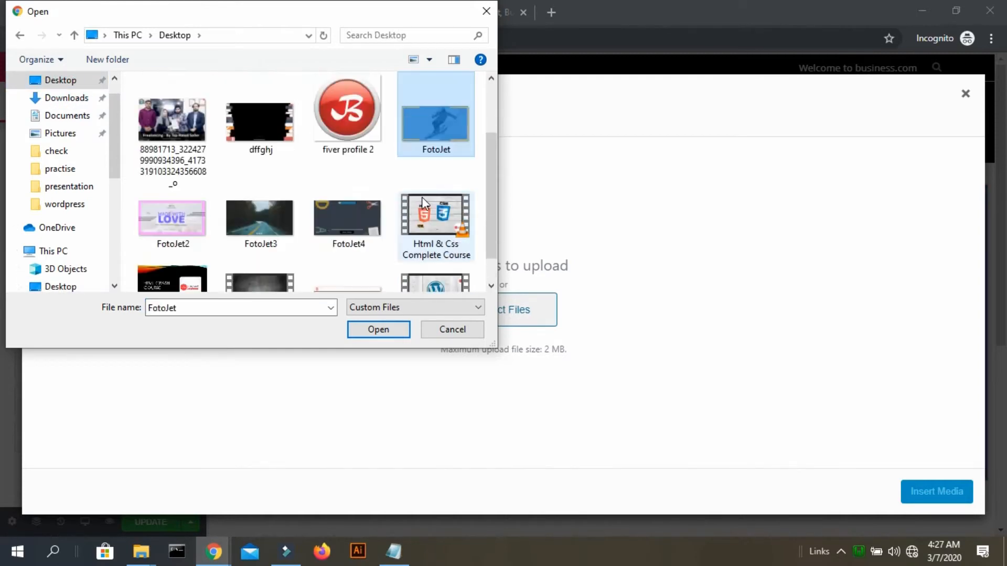
pyautogui.press('Return')
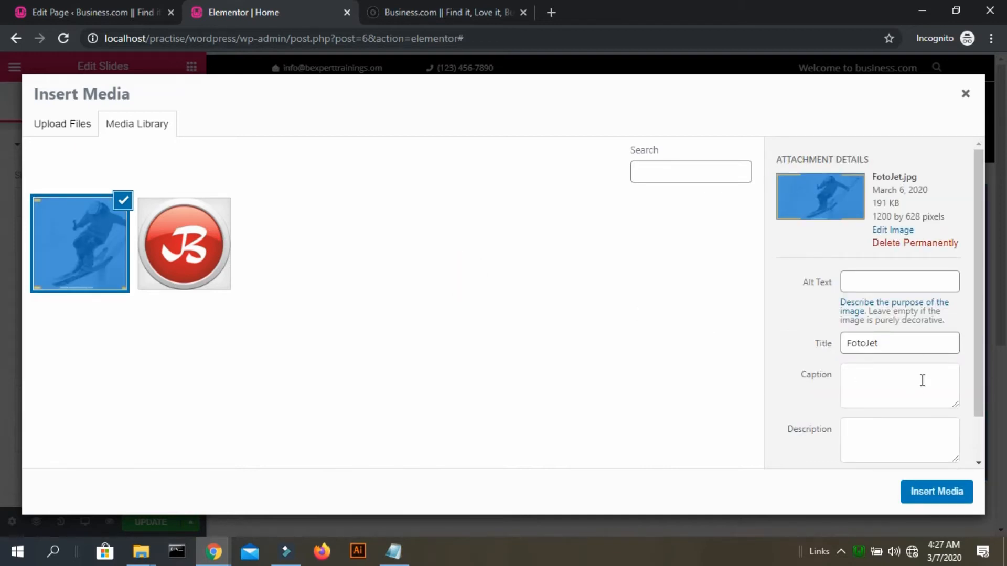
pyautogui.click(935, 498)
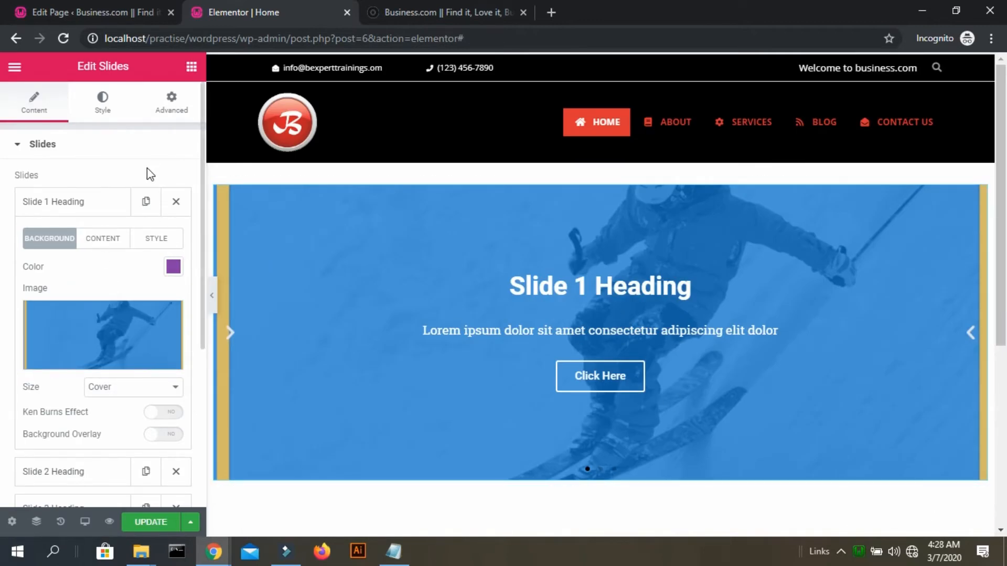
# Look through the first slide's background, content and style options and the second slide's background options.
pyautogui.moveTo(201, 194); pyautogui.dragTo(203, 251)
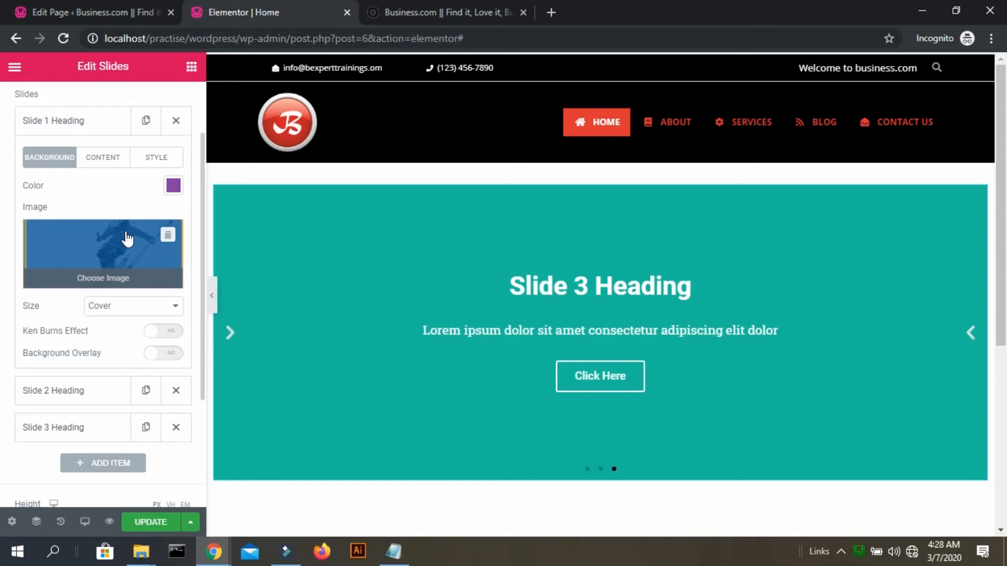
pyautogui.scroll(2, 127, 238)
pyautogui.scroll(-3, 127, 239)
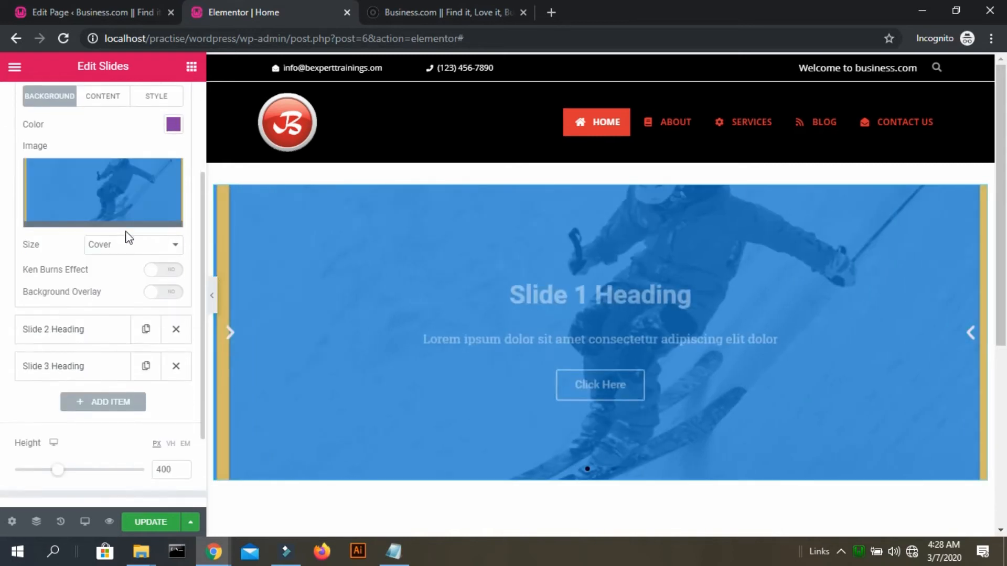
pyautogui.scroll(3, 129, 234)
pyautogui.click(110, 208)
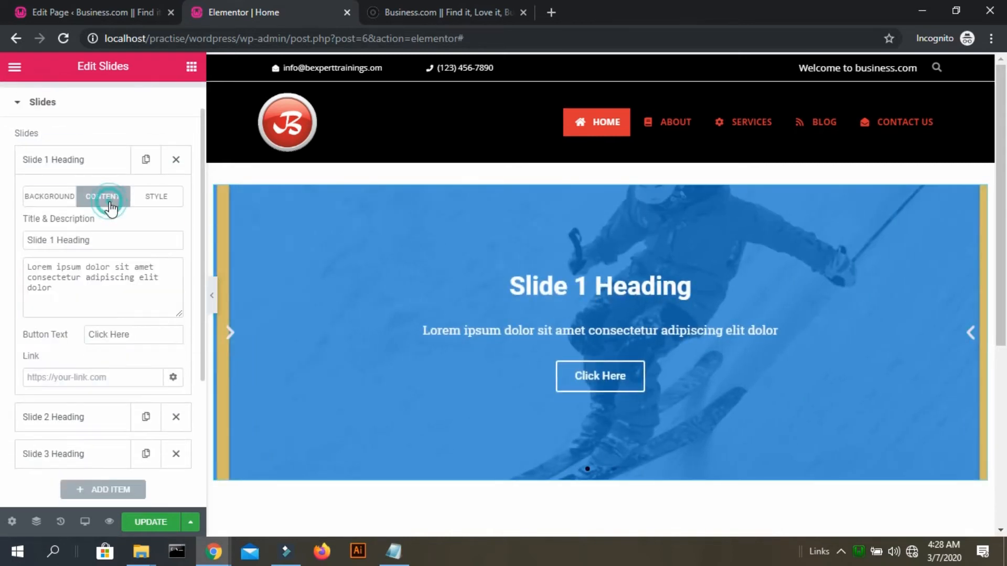
pyautogui.click(147, 202)
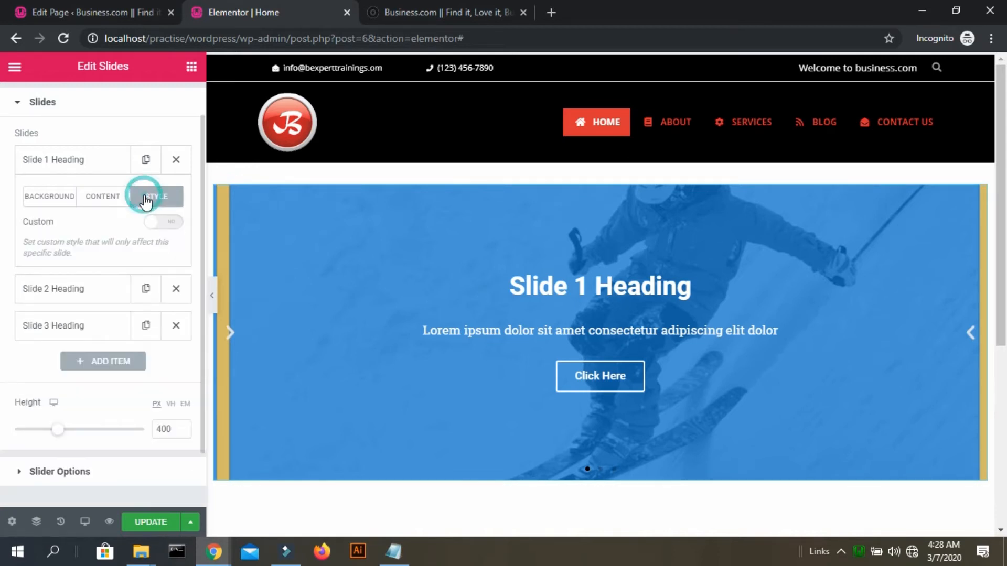
pyautogui.click(117, 204)
pyautogui.scroll(-1, 112, 243)
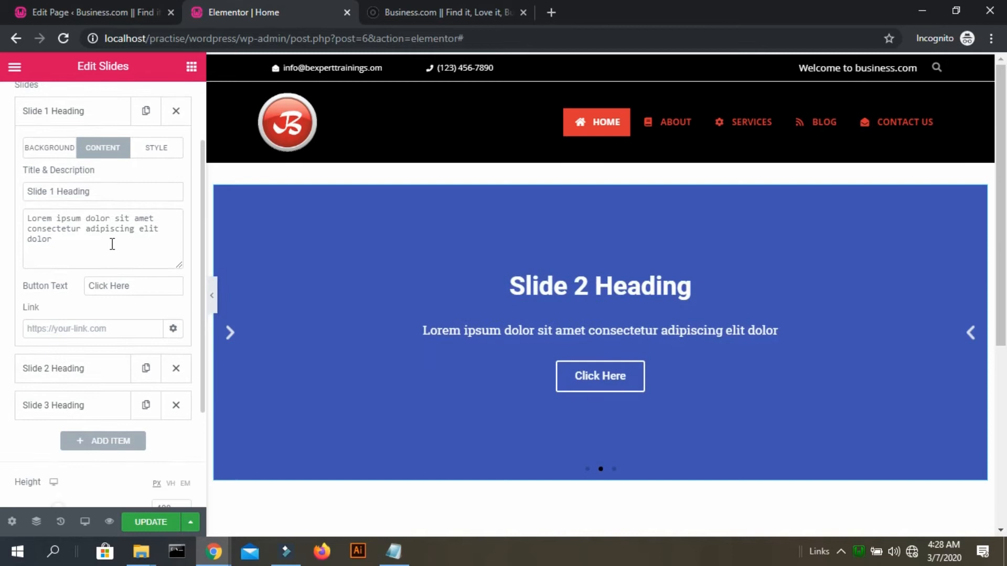
pyautogui.click(63, 155)
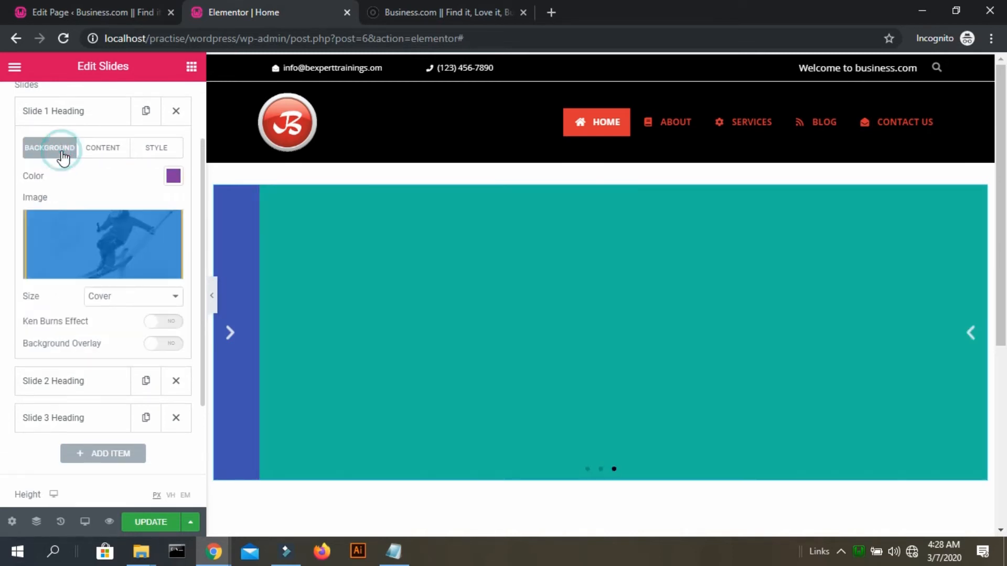
pyautogui.click(103, 152)
pyautogui.tripleClick(131, 192)
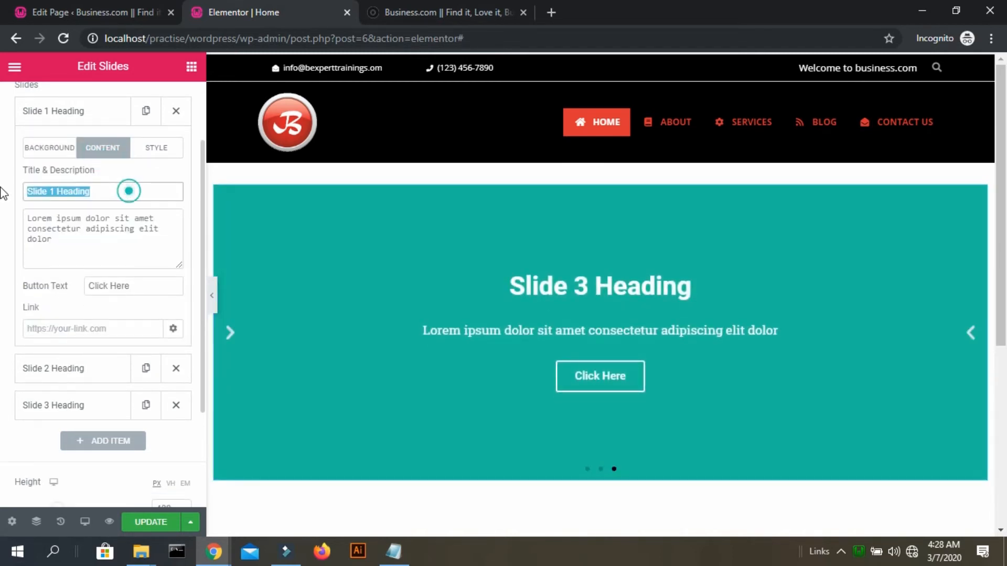
pyautogui.click(177, 231)
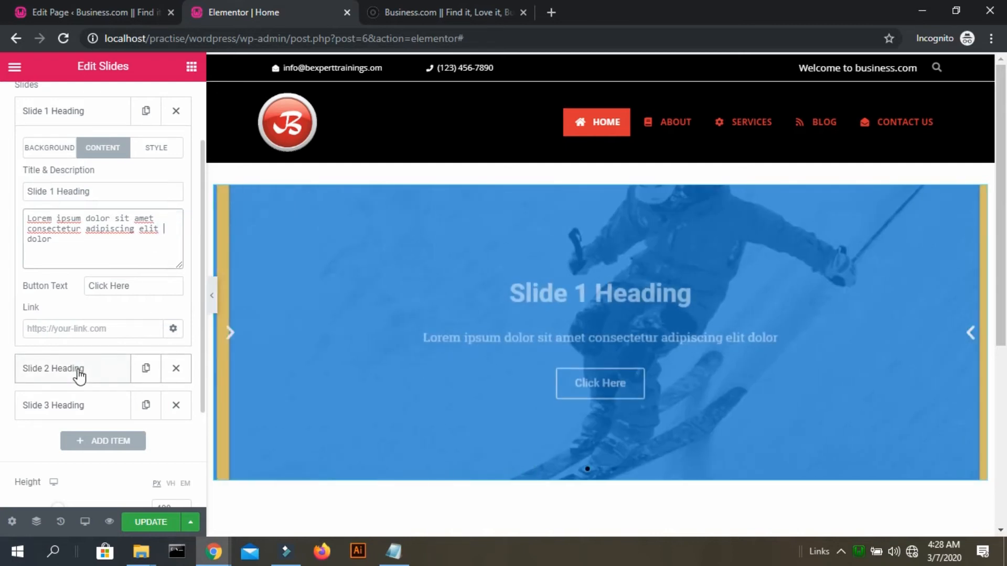
pyautogui.click(79, 370)
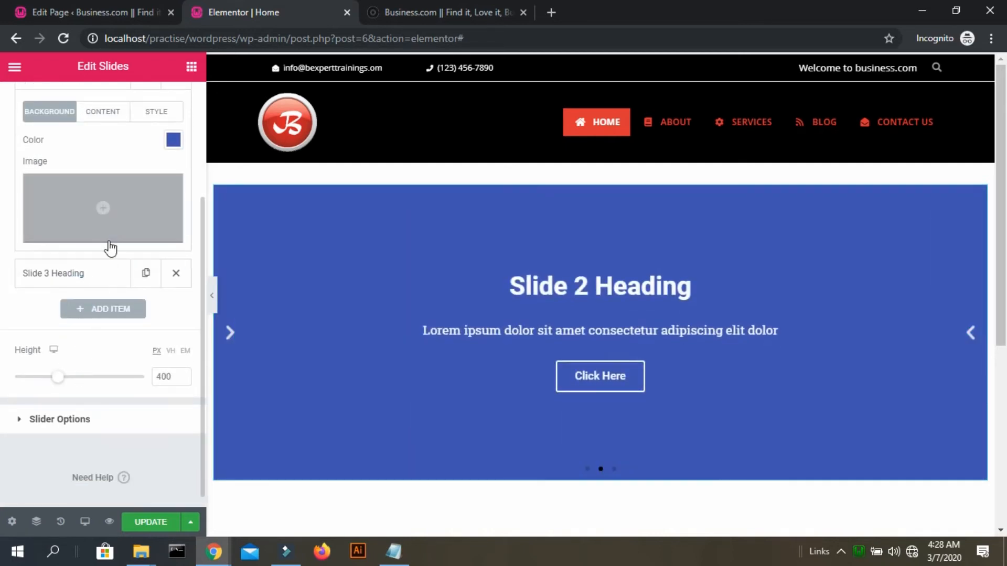
pyautogui.scroll(3, 109, 247)
pyautogui.scroll(1, 109, 246)
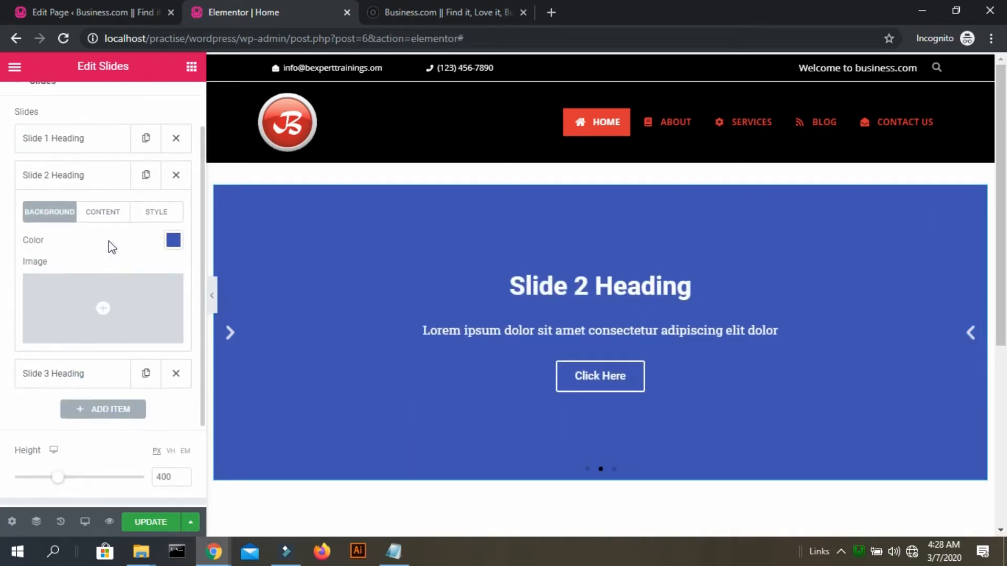
# Set the first slide's background color to white (#FFFFFF).
pyautogui.click(100, 152)
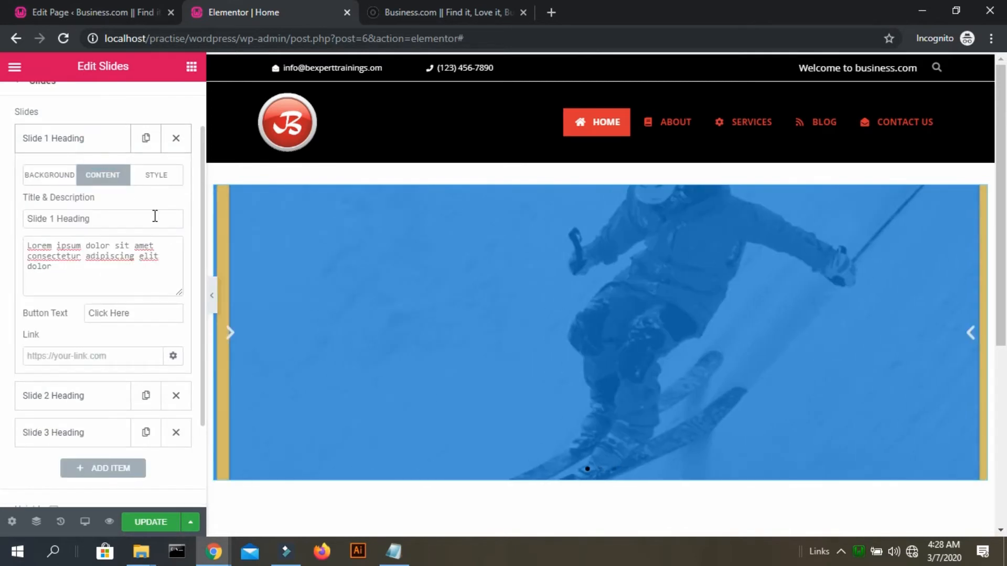
pyautogui.click(53, 175)
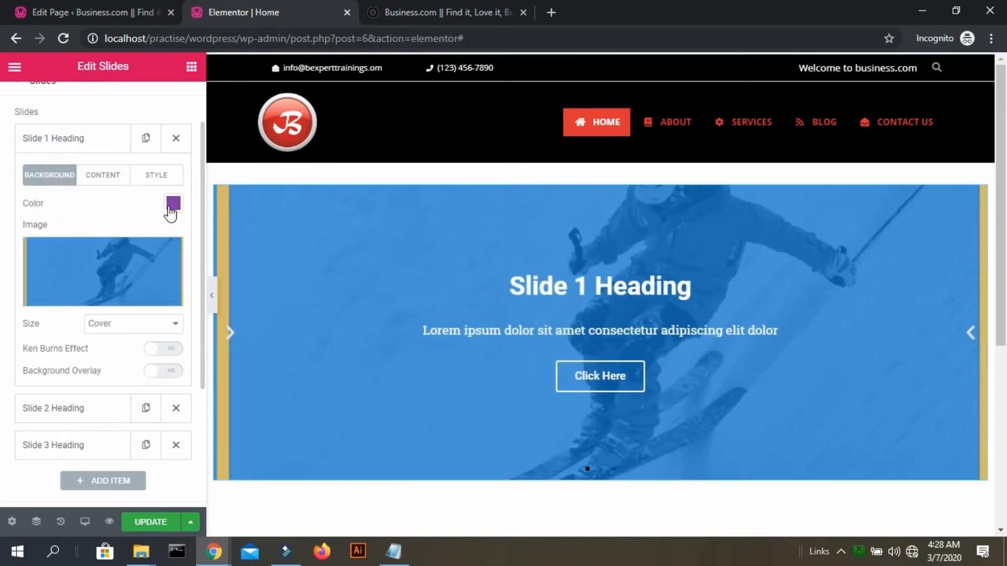
pyautogui.click(170, 205)
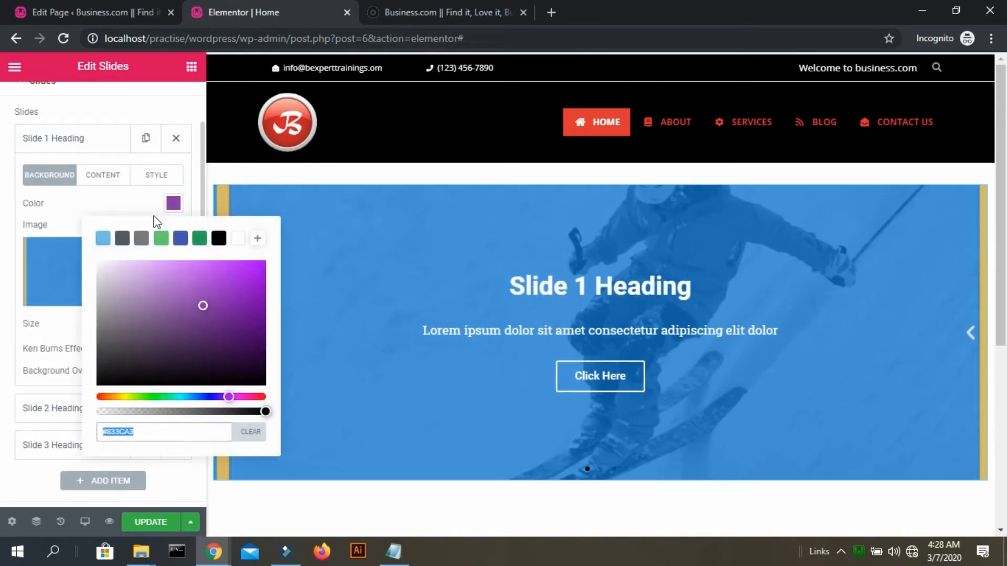
pyautogui.click(239, 239)
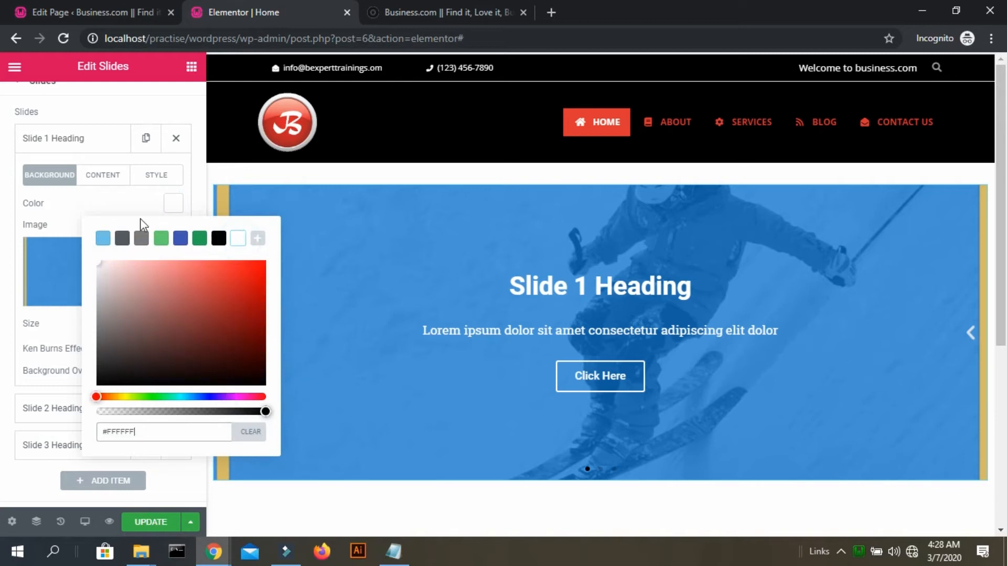
pyautogui.click(73, 197)
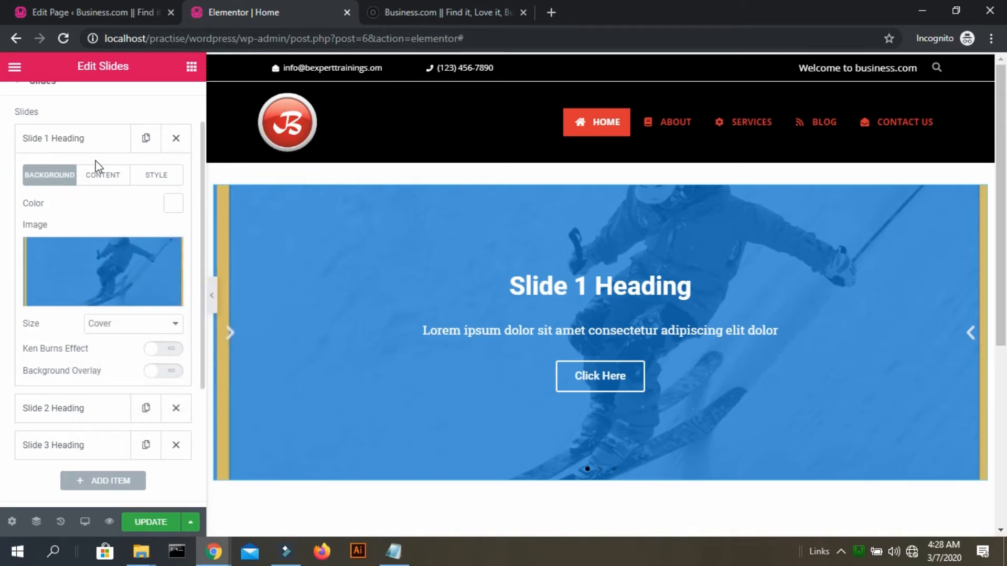
# Upload the FotoJet3 image from the Desktop folder and insert it as the second slide's background image.
pyautogui.scroll(-2, 135, 252)
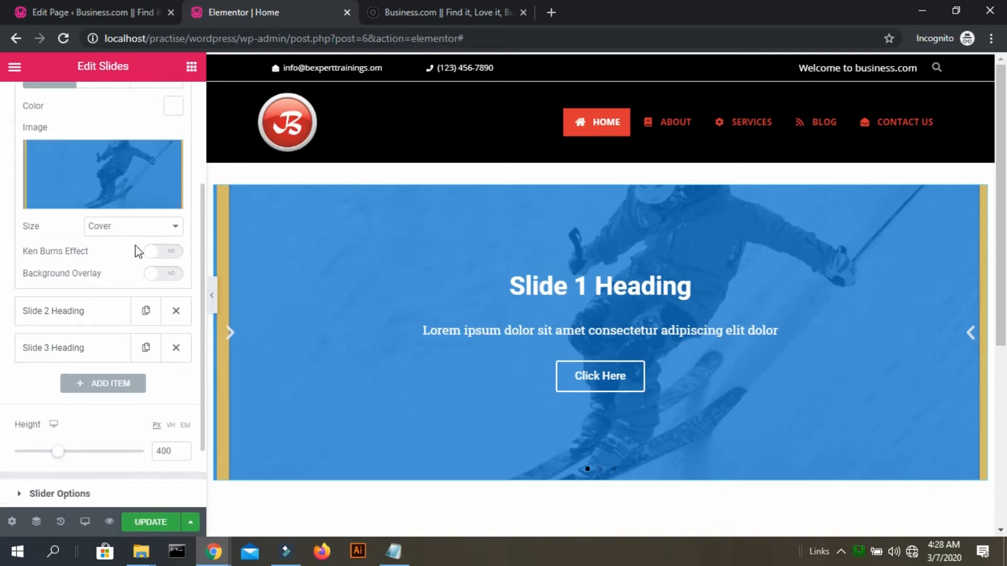
pyautogui.click(86, 321)
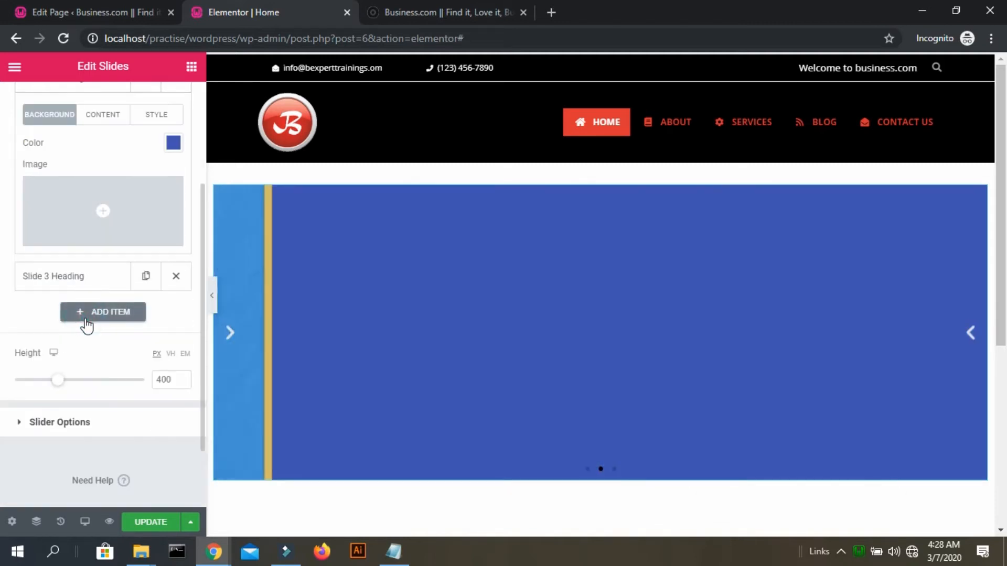
pyautogui.click(91, 235)
pyautogui.click(80, 121)
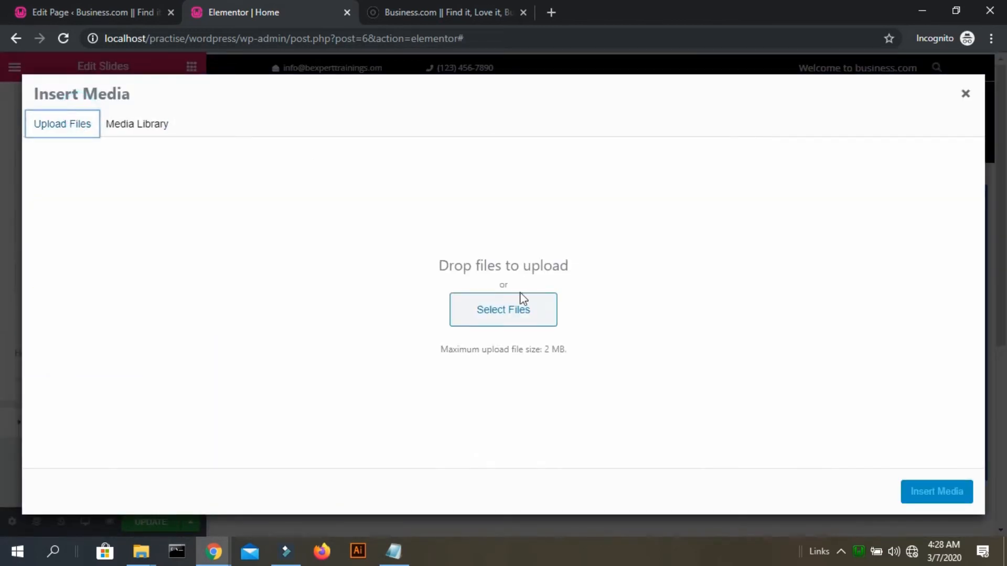
pyautogui.click(507, 314)
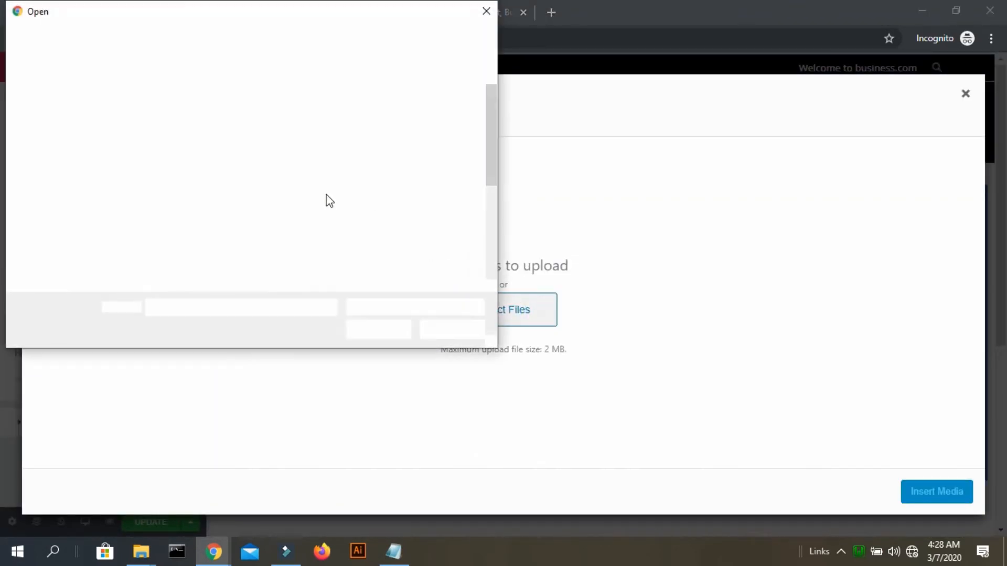
pyautogui.click(376, 199)
pyautogui.press('Right')
pyautogui.press('Right')
pyautogui.press('Right')
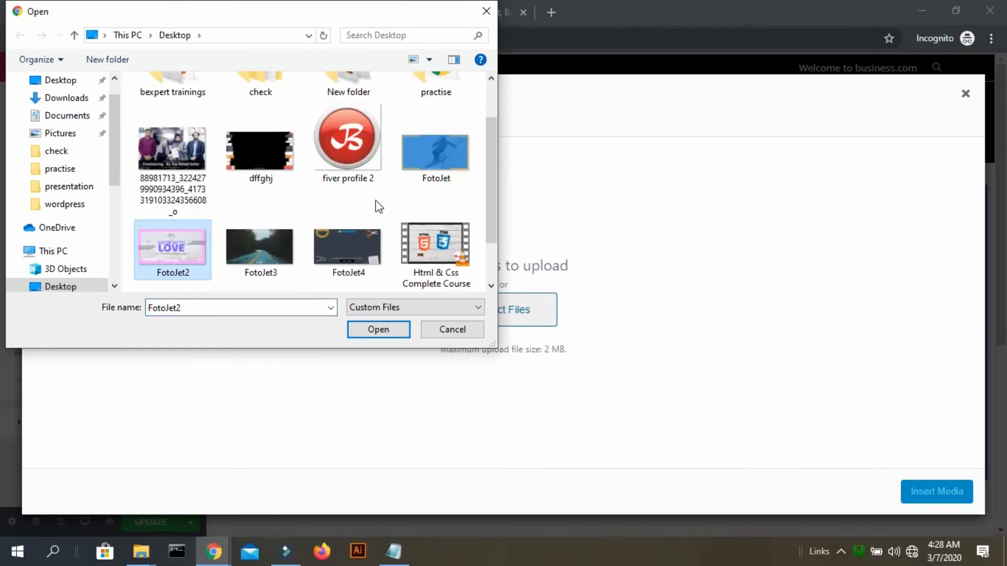
pyautogui.press('Return')
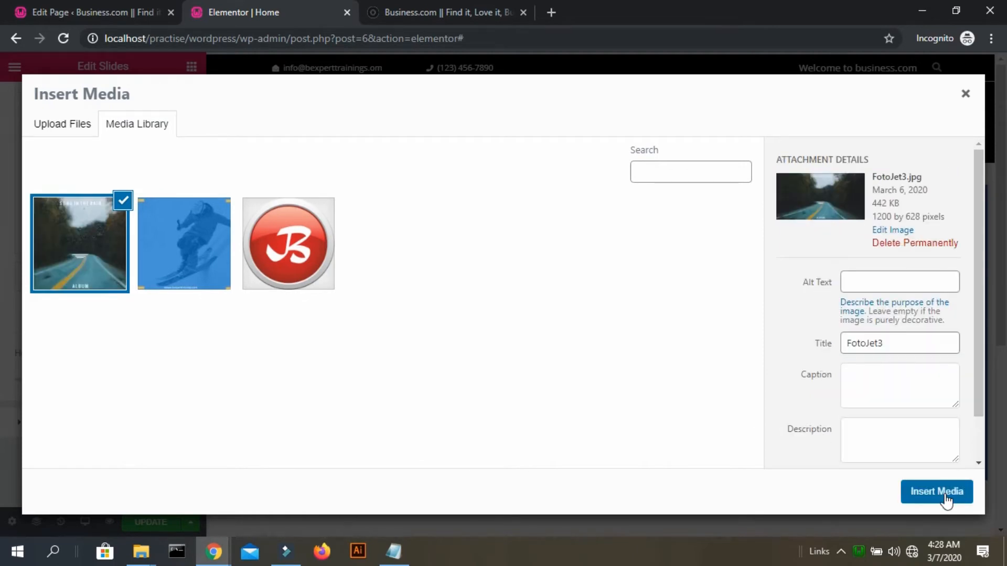
pyautogui.click(942, 494)
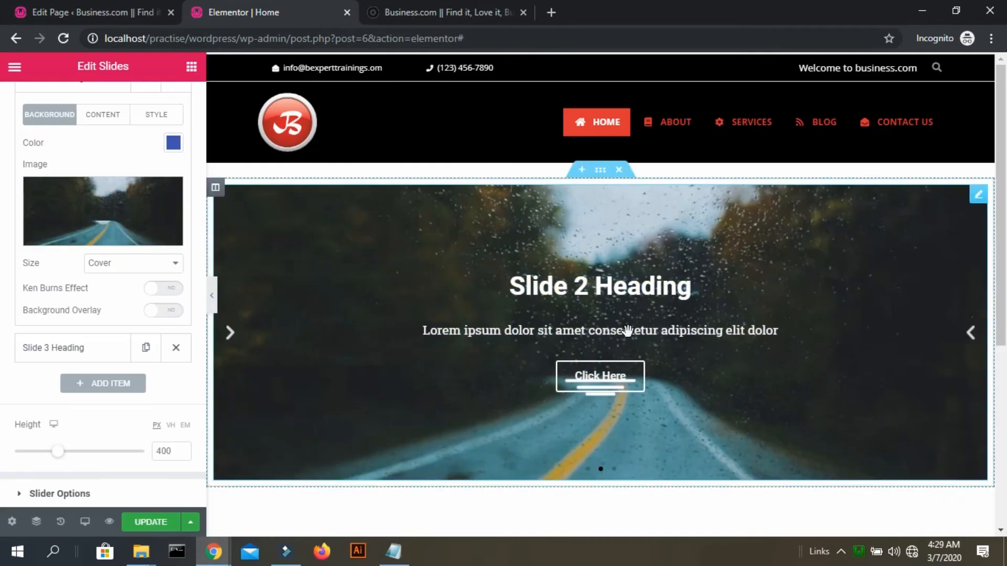
# Upload the FotoJet4 image from the Desktop folder and insert it as the third slide's background image.
pyautogui.click(86, 346)
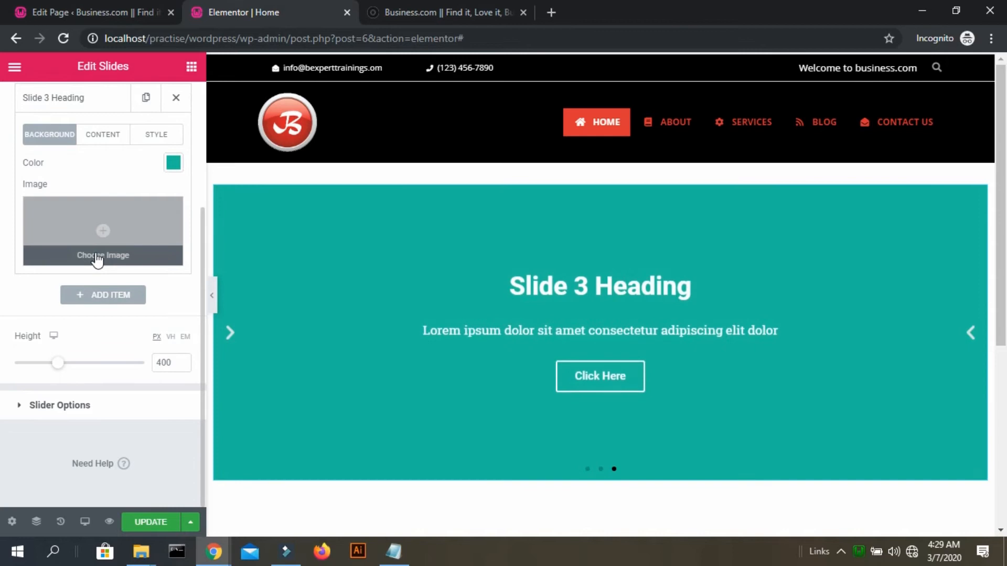
pyautogui.click(98, 258)
pyautogui.click(65, 119)
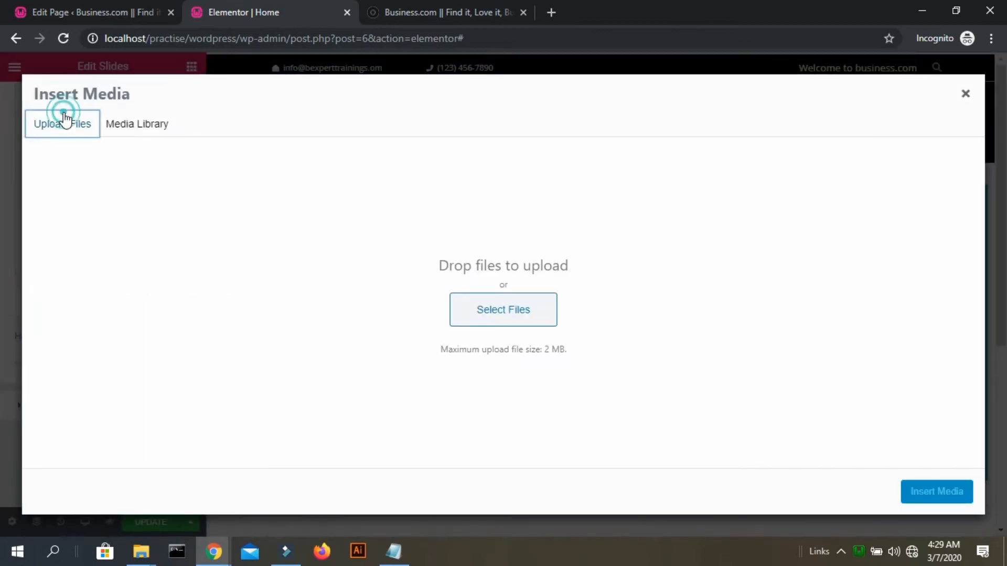
pyautogui.click(506, 304)
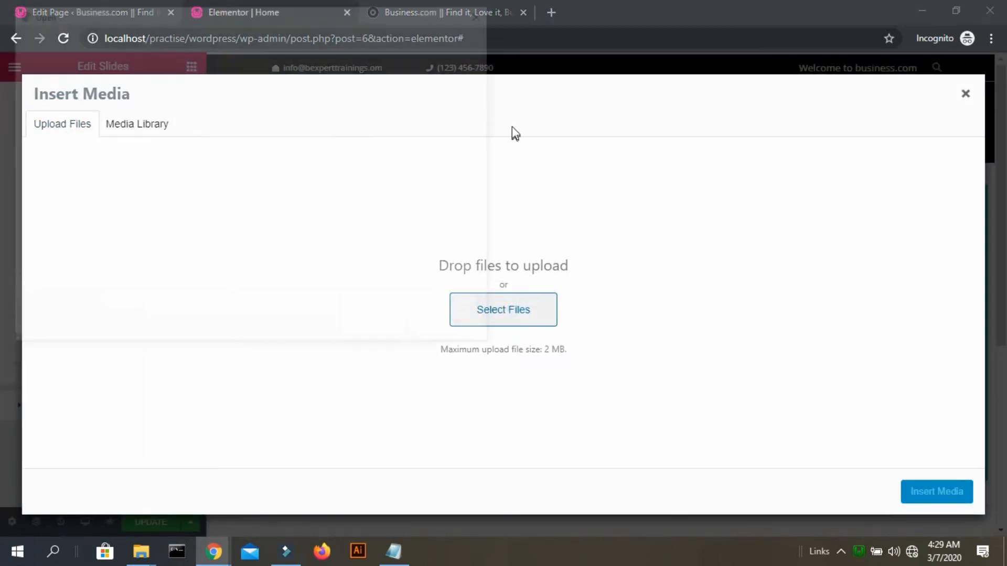
pyautogui.click(432, 231)
pyautogui.press('Down')
pyautogui.press('Down')
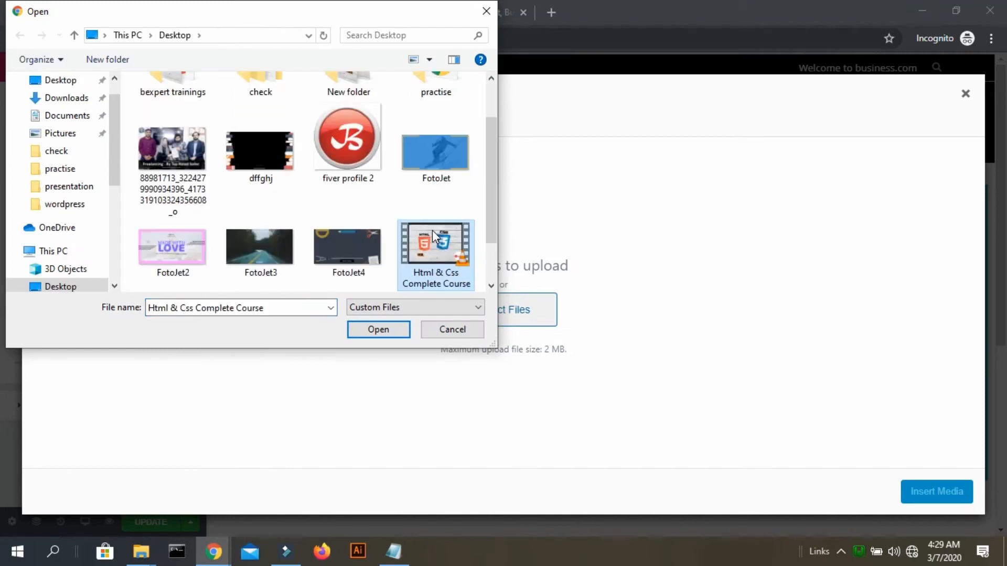
pyautogui.press('Left')
pyautogui.press('Up')
pyautogui.press('Return')
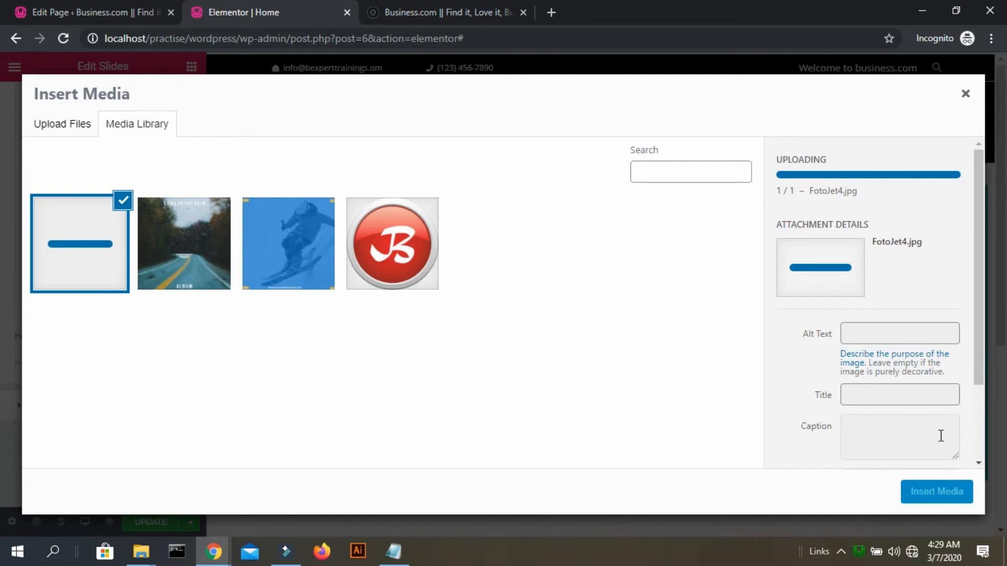
pyautogui.click(916, 488)
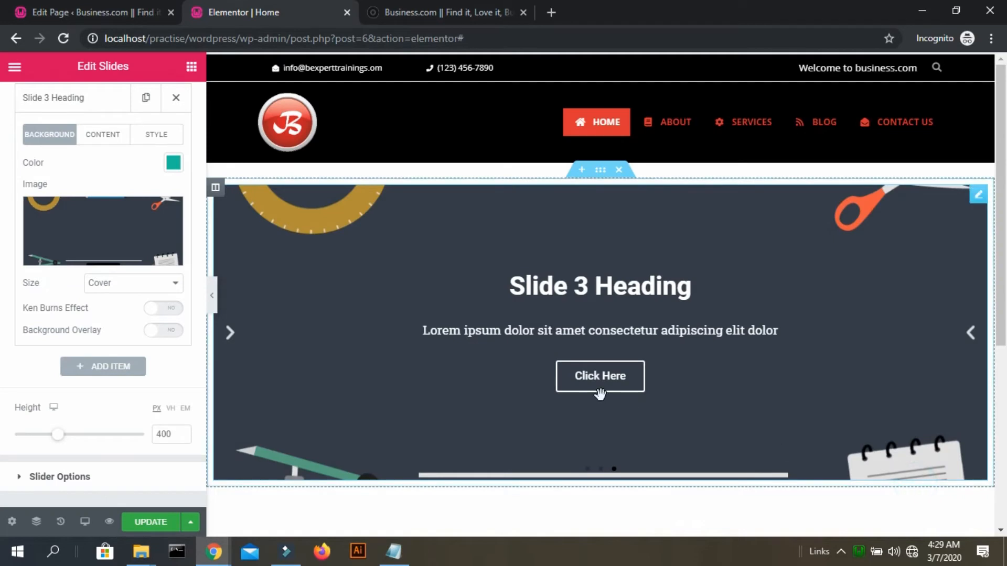
# Collapse the Slide 3 Heading item and move it to the first place in the slide order.
pyautogui.scroll(2, 135, 272)
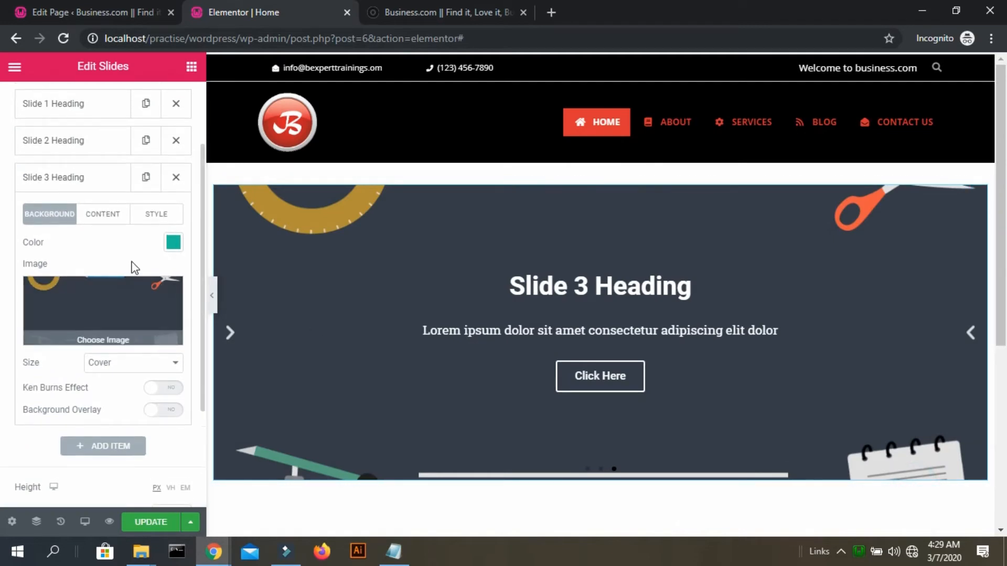
pyautogui.click(90, 192)
pyautogui.moveTo(83, 229); pyautogui.dragTo(81, 152)
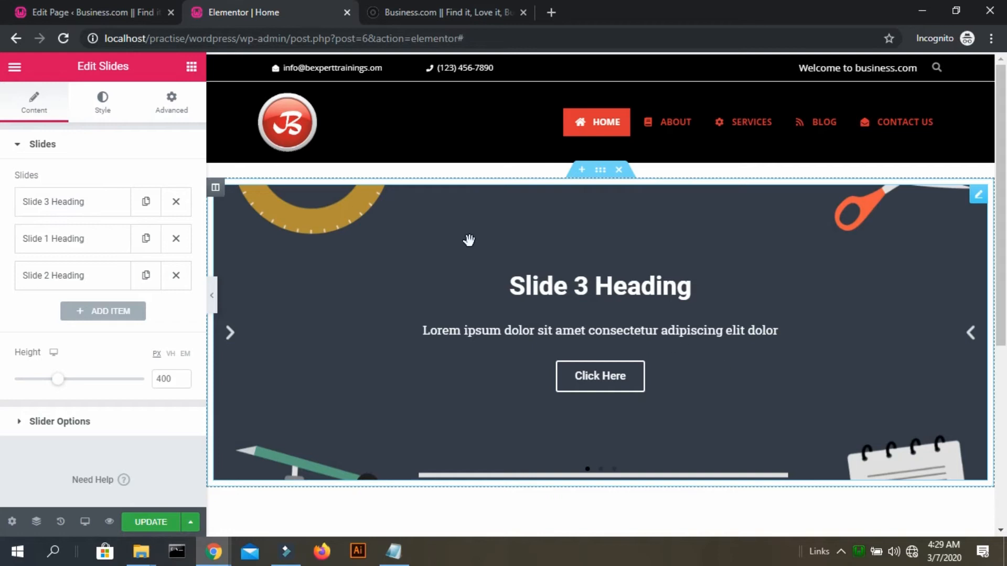
# Change the title of the now-first slide to "Business.com | Find it, Love it, Buy it." and update the page.
pyautogui.click(73, 198)
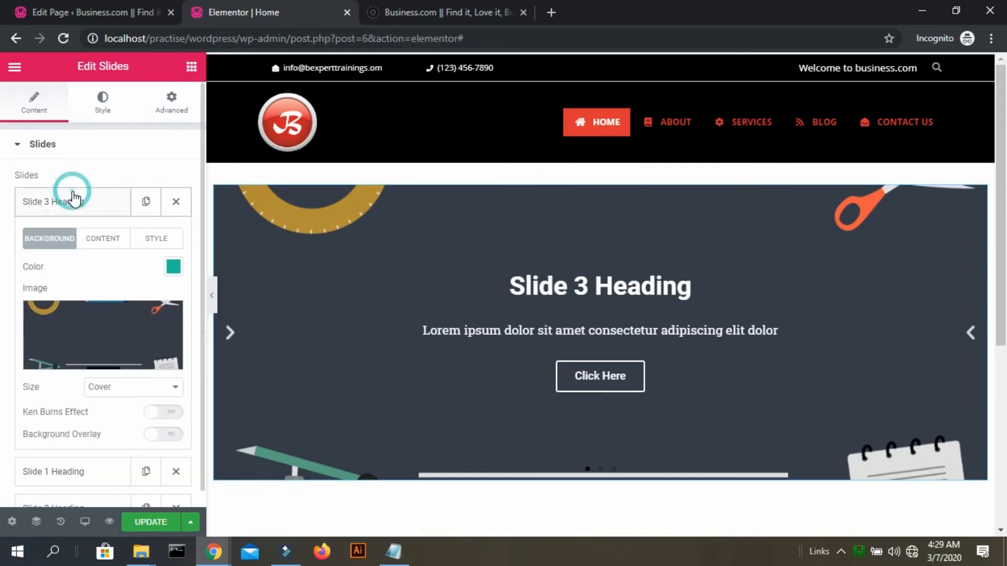
pyautogui.moveTo(106, 328)
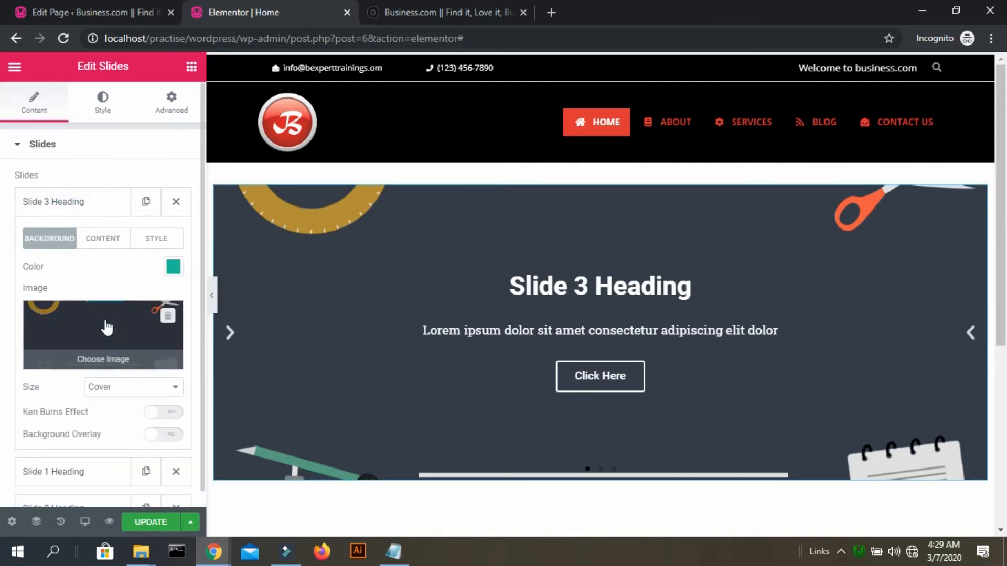
pyautogui.click(103, 238)
pyautogui.moveTo(134, 284); pyautogui.dragTo(5, 280)
pyautogui.press('BackSpace')
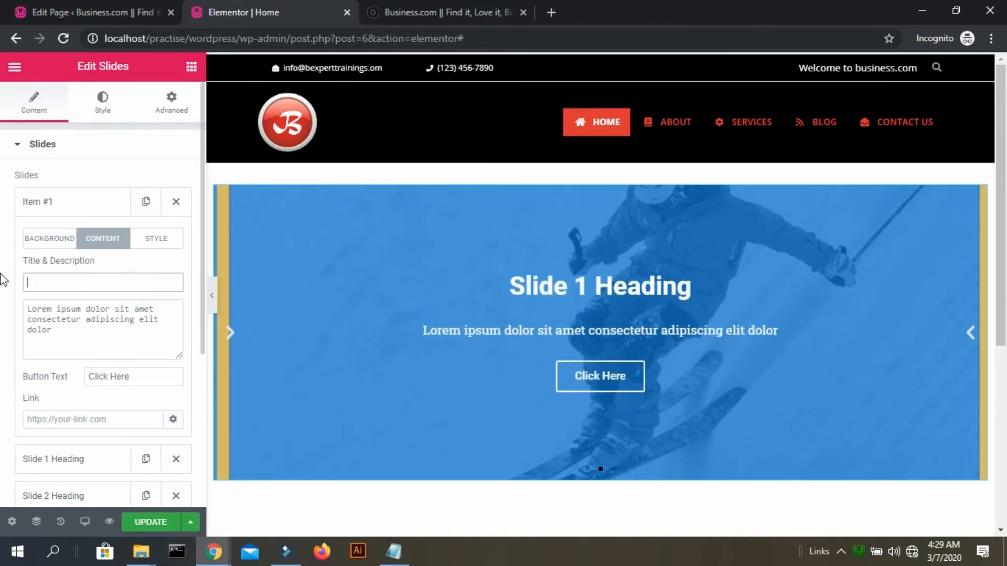
pyautogui.write('Busine')
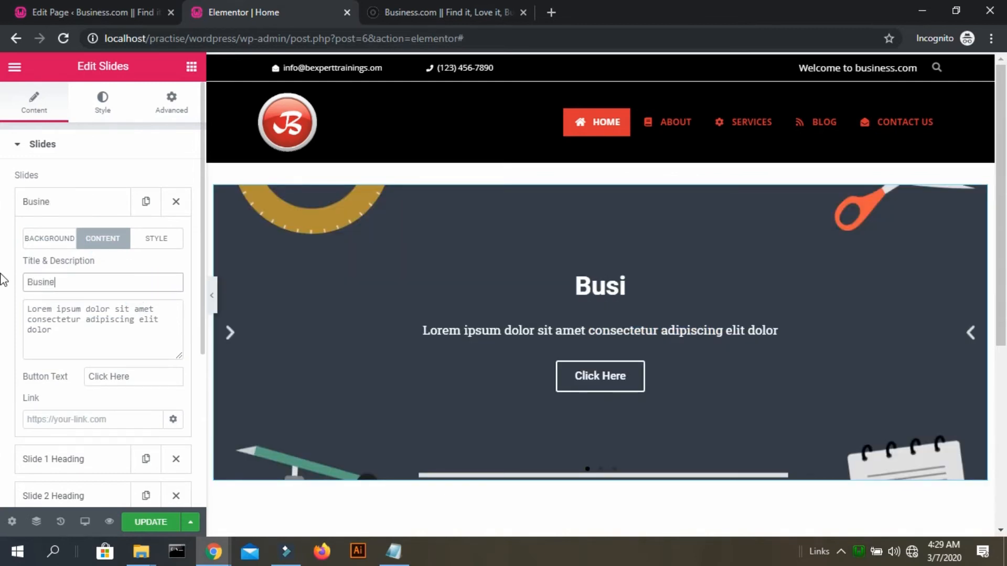
pyautogui.write('ss.co')
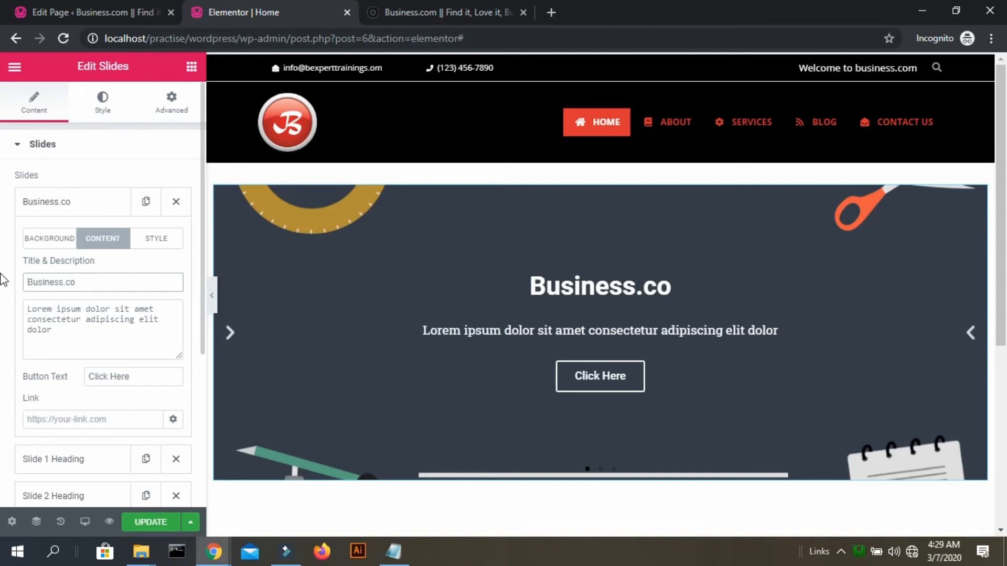
pyautogui.write('m | ')
pyautogui.write('Find ')
pyautogui.write('i')
pyautogui.press('BackSpace')
pyautogui.write('d it,')
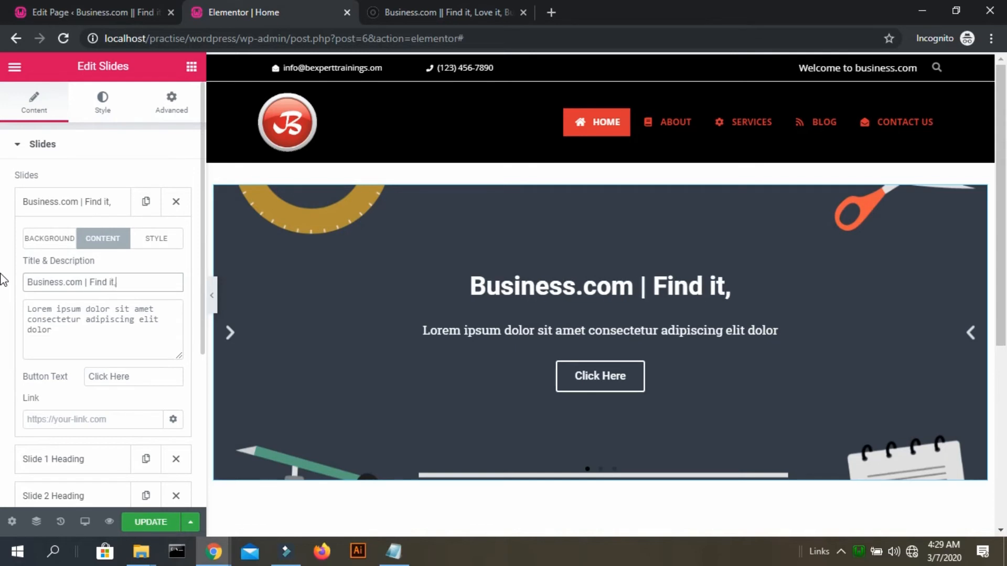
pyautogui.write(' Love it')
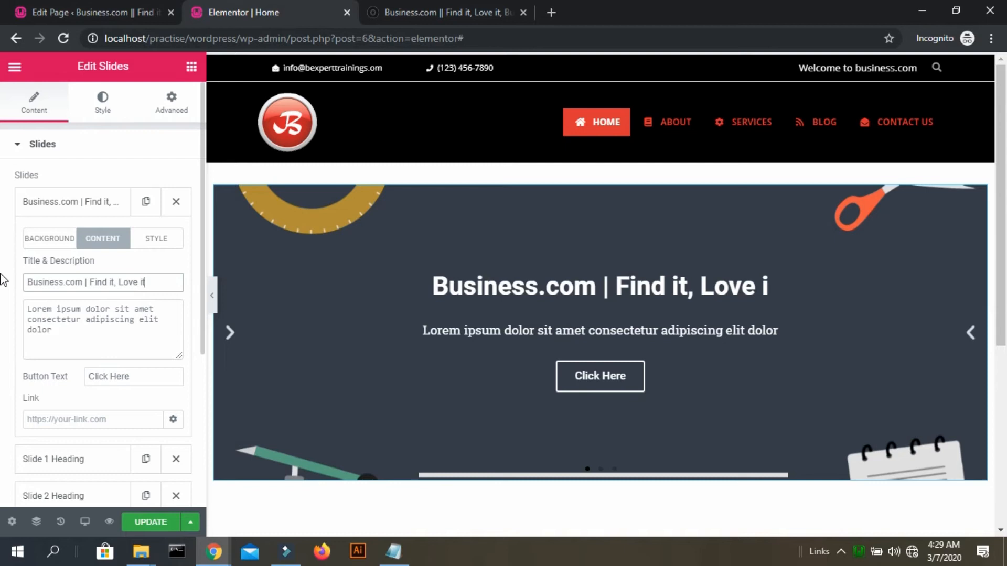
pyautogui.write(', Buy it.')
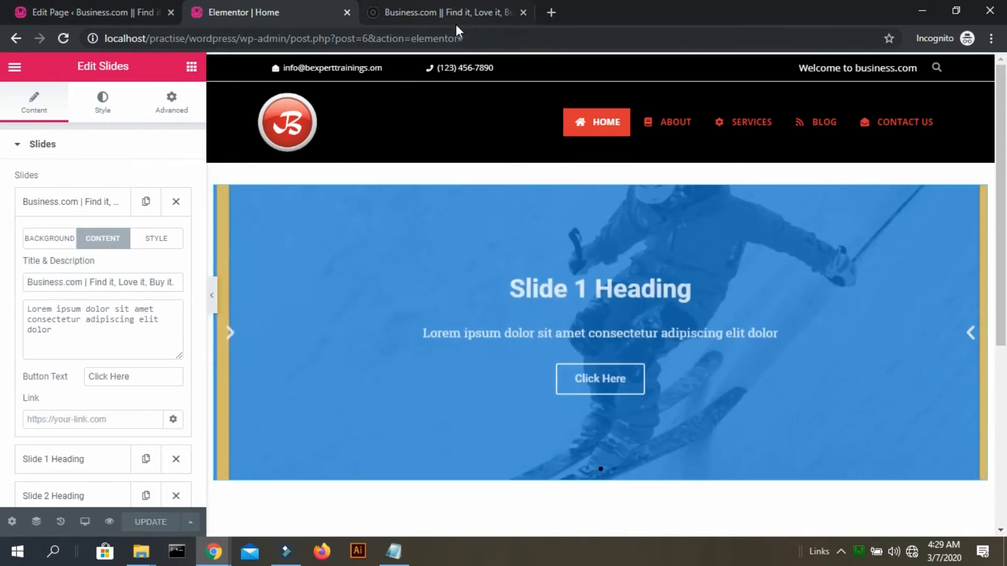
# Reload the live home page and check how the slider looks between the header and the footer.
pyautogui.click(455, 24)
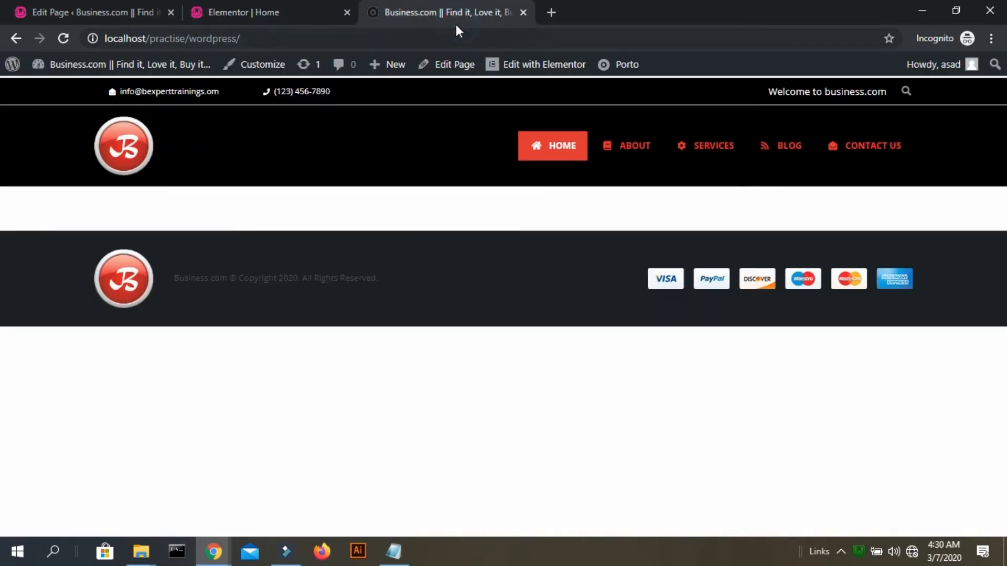
pyautogui.press('F5')
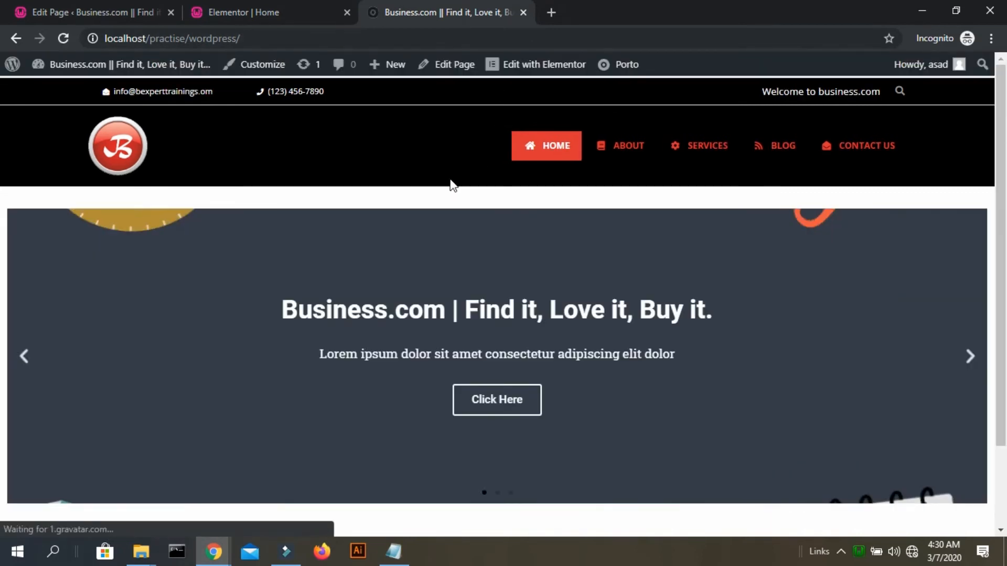
pyautogui.scroll(-5, 450, 181)
pyautogui.scroll(5, 450, 181)
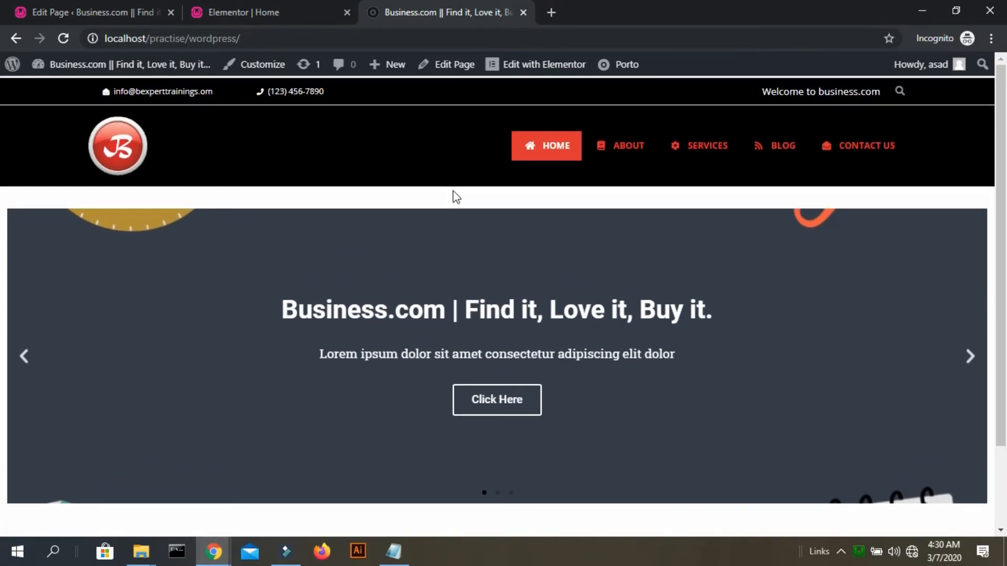
# Return to the Elementor editor, check the slider section's layout and style settings, and bring up its advanced margin options.
pyautogui.click(244, 17)
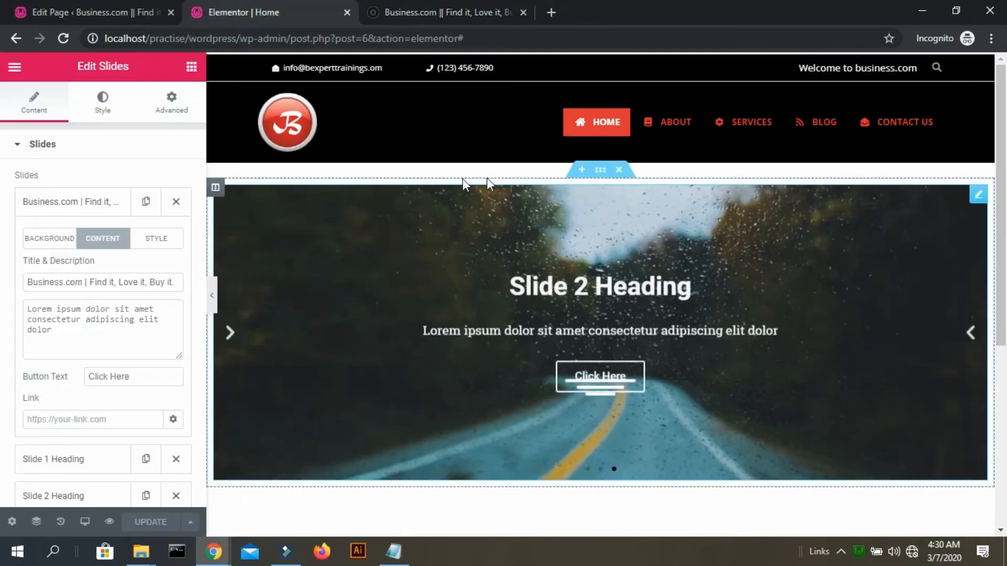
pyautogui.click(602, 173)
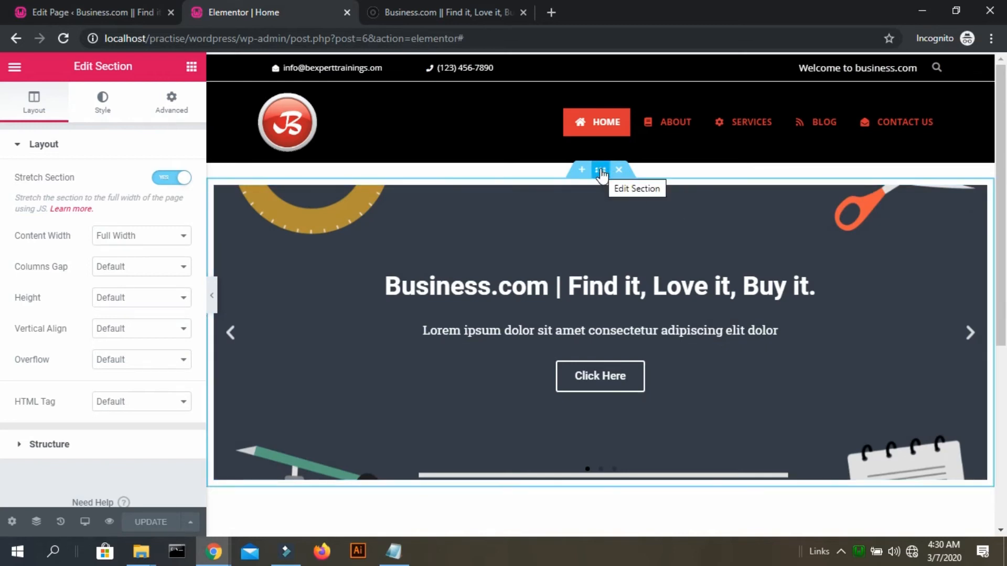
pyautogui.click(102, 117)
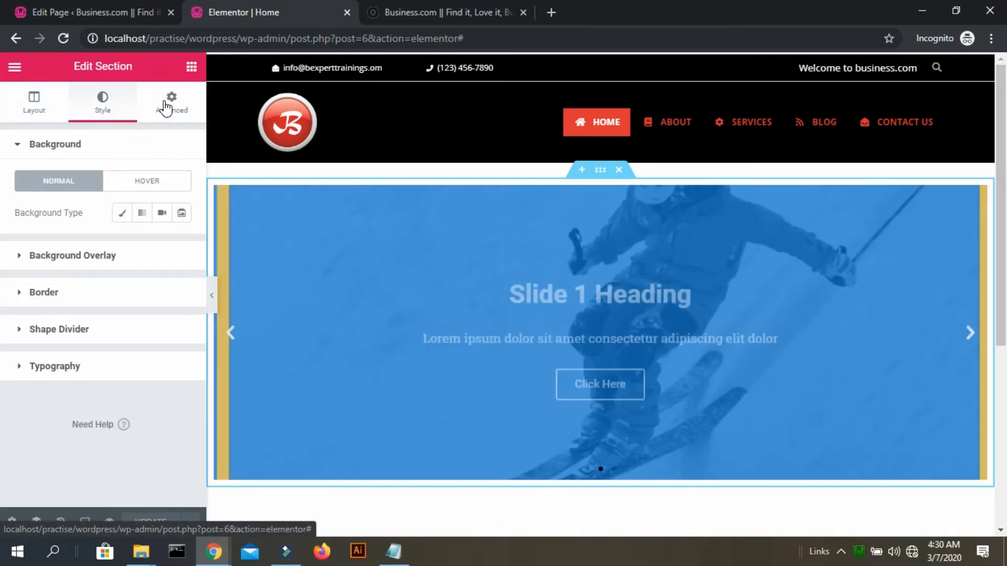
pyautogui.click(167, 105)
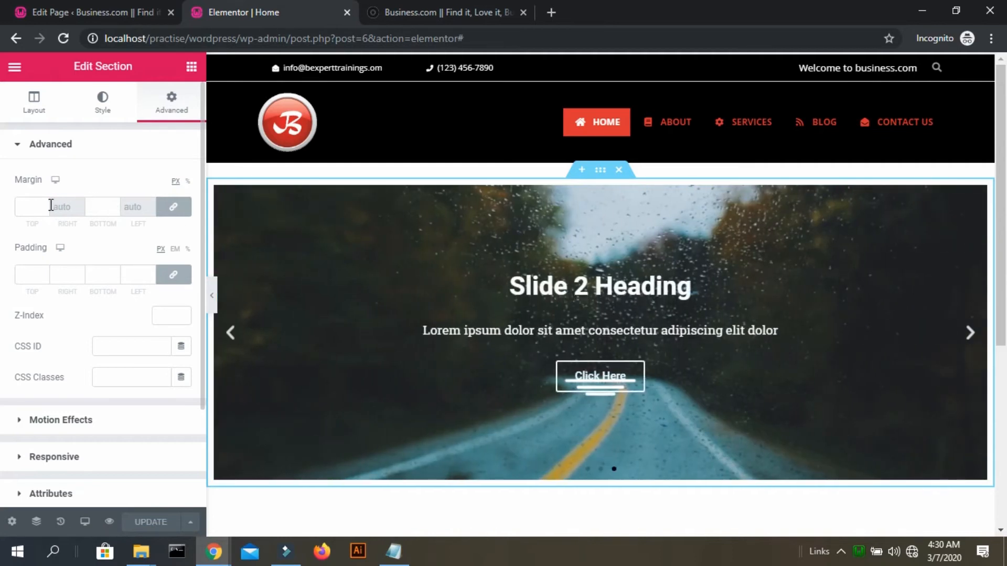
# Try out higher linked top and bottom margins on the slider section, then return both to 0 px and unlink them.
pyautogui.click(41, 205)
pyautogui.click(41, 205)
pyautogui.click(41, 206)
pyautogui.click(41, 205)
pyautogui.click(41, 206)
pyautogui.click(41, 205)
pyautogui.click(41, 205)
pyautogui.click(41, 206)
pyautogui.click(42, 211)
pyautogui.click(42, 210)
pyautogui.click(42, 211)
pyautogui.click(42, 210)
pyautogui.click(42, 210)
pyautogui.click(42, 210)
pyautogui.click(42, 210)
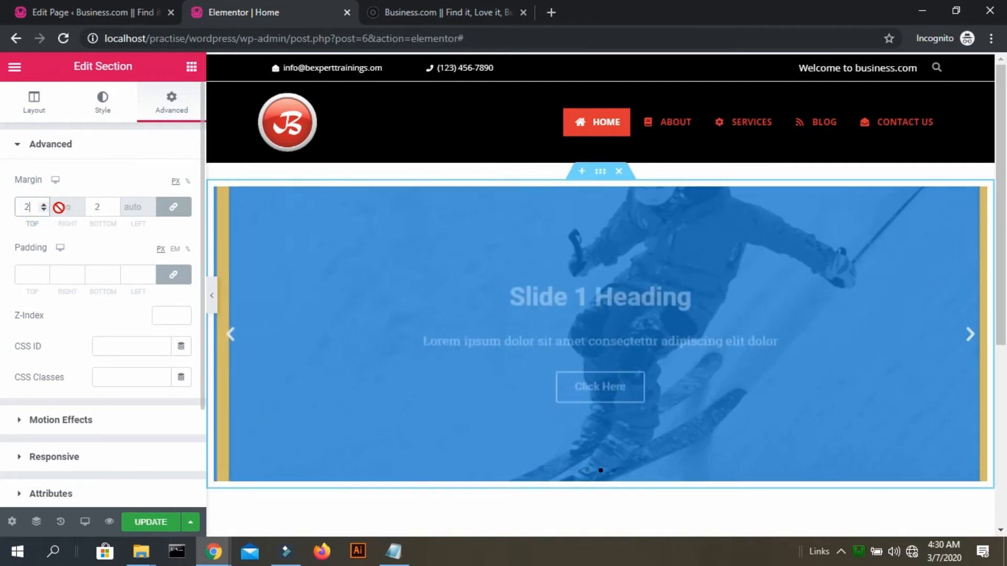
pyautogui.click(42, 211)
pyautogui.click(42, 210)
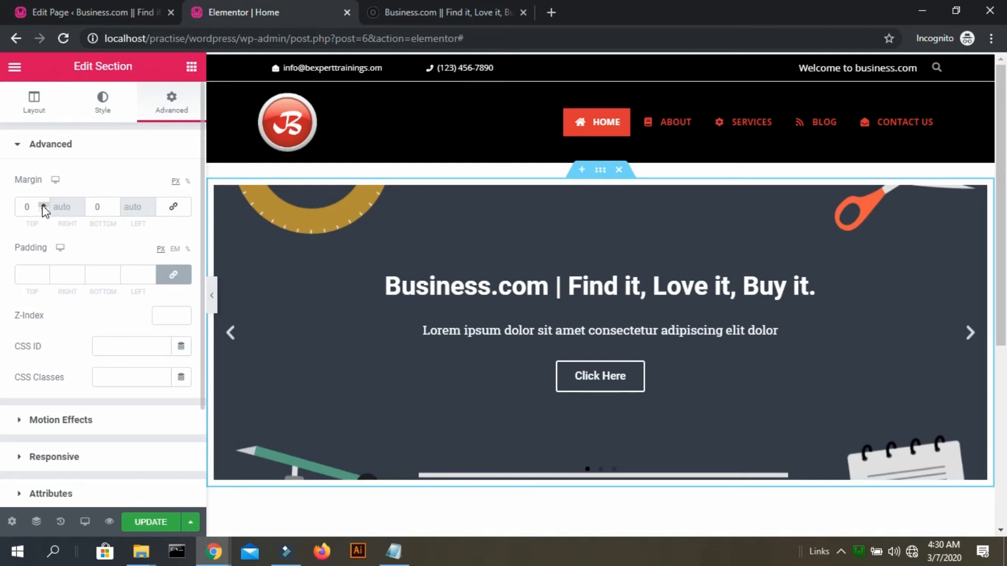
# Try raising only the slider section's top margin to at least 10 px.
pyautogui.click(43, 205)
pyautogui.click(43, 205)
pyautogui.click(43, 204)
pyautogui.click(43, 205)
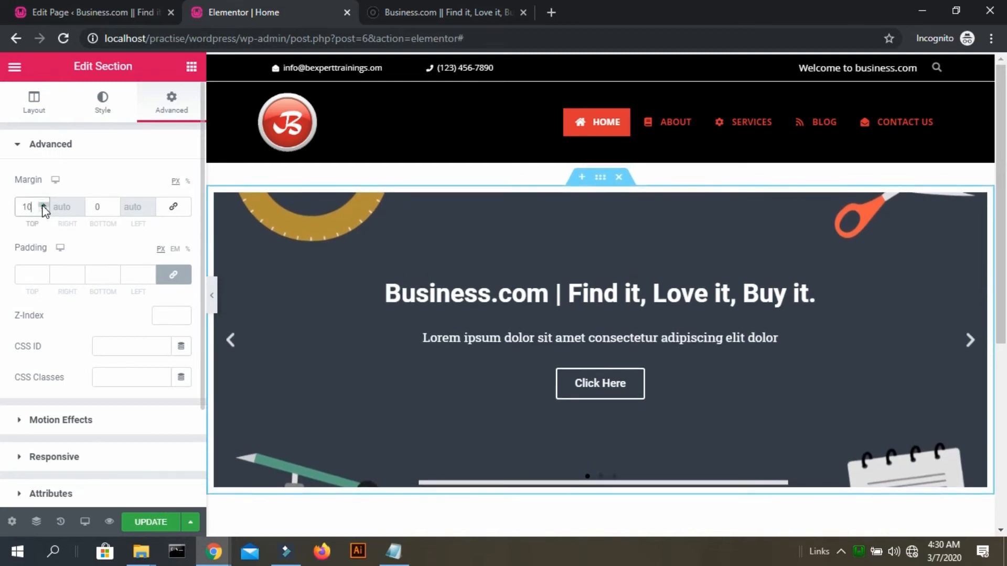
pyautogui.click(43, 204)
pyautogui.click(43, 205)
pyautogui.click(43, 205)
pyautogui.click(43, 204)
# Lower the slider section's top margin to -31 px, closing the gap below the header.
pyautogui.click(43, 209)
pyautogui.click(43, 209)
pyautogui.click(43, 210)
pyautogui.click(43, 210)
pyautogui.click(43, 209)
pyautogui.click(43, 210)
pyautogui.click(43, 209)
pyautogui.click(43, 209)
pyautogui.click(43, 210)
pyautogui.click(43, 210)
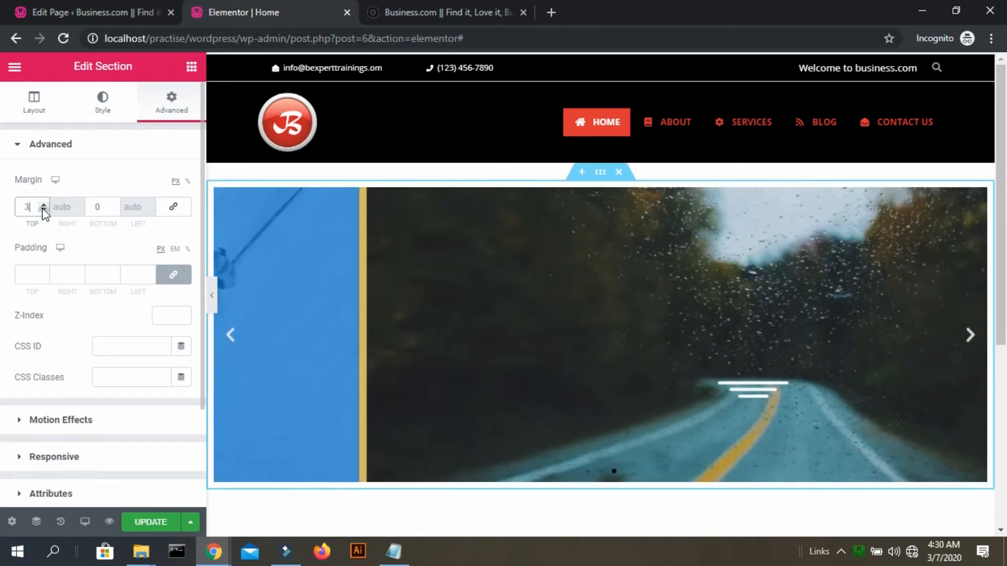
pyautogui.click(43, 209)
pyautogui.click(43, 209)
pyautogui.click(43, 209)
pyautogui.click(43, 210)
pyautogui.click(43, 209)
pyautogui.click(43, 209)
pyautogui.click(43, 210)
pyautogui.click(43, 209)
pyautogui.click(43, 210)
pyautogui.click(43, 209)
pyautogui.click(43, 209)
pyautogui.click(43, 209)
pyautogui.click(43, 210)
pyautogui.click(43, 210)
pyautogui.click(43, 209)
pyautogui.click(43, 210)
pyautogui.click(43, 209)
pyautogui.click(43, 210)
pyautogui.click(43, 210)
pyautogui.click(43, 209)
pyautogui.click(43, 209)
pyautogui.click(43, 209)
pyautogui.click(43, 209)
pyautogui.click(43, 209)
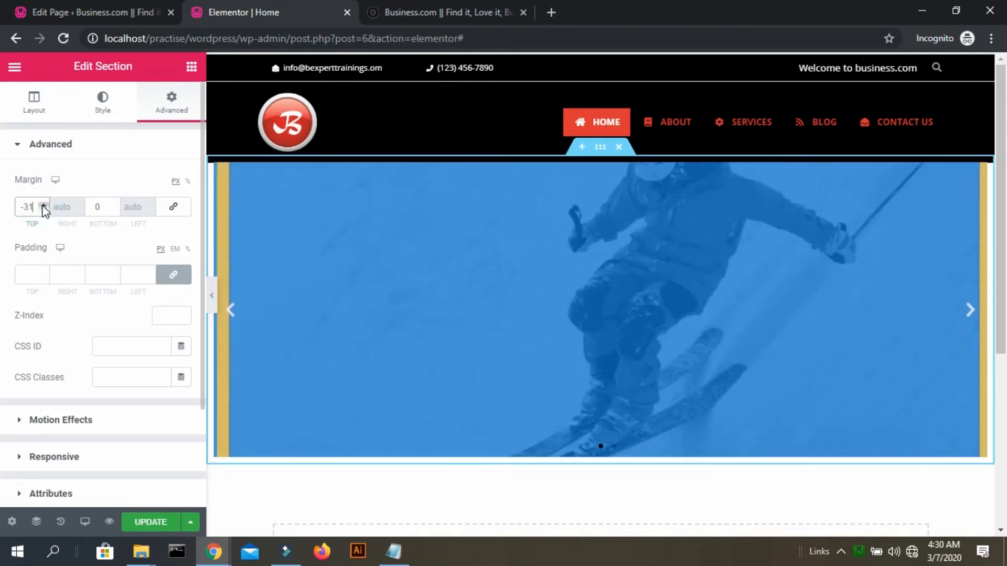
# Set the slider section's top margin to -30 px and update the page.
pyautogui.click(43, 204)
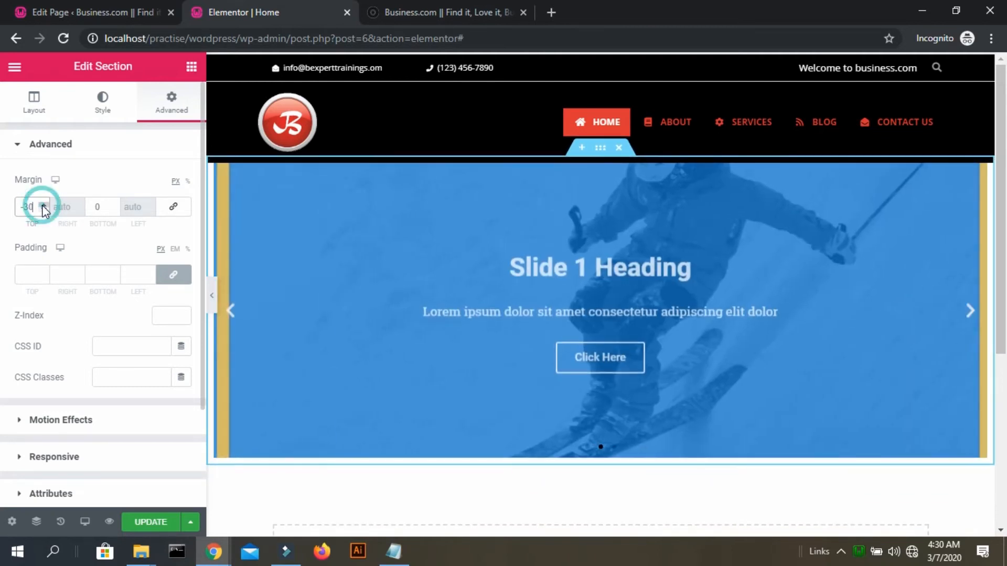
pyautogui.click(138, 522)
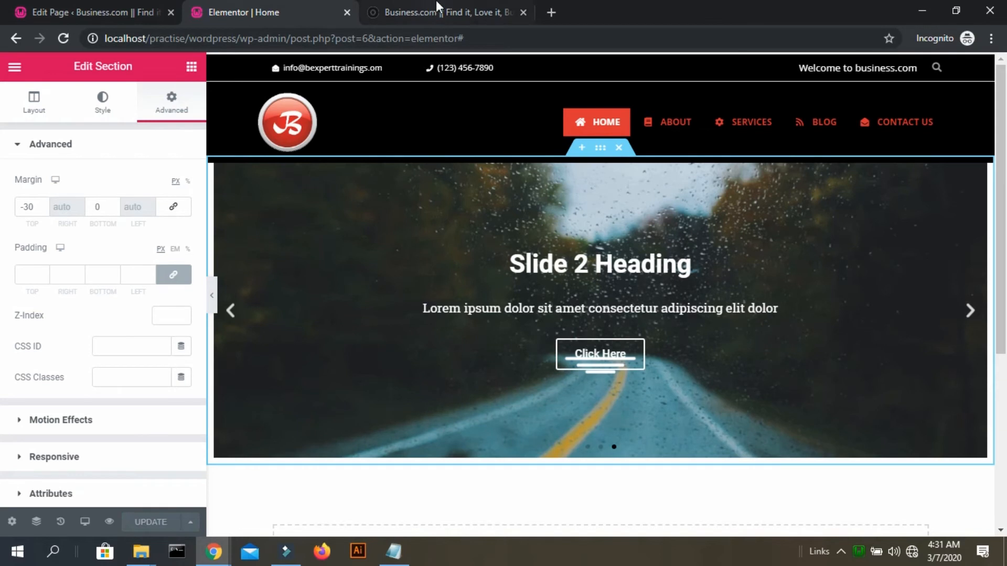
# Reload the live home page and examine how the slider sits below the header and above the footer.
pyautogui.click(433, 14)
pyautogui.press('F5')
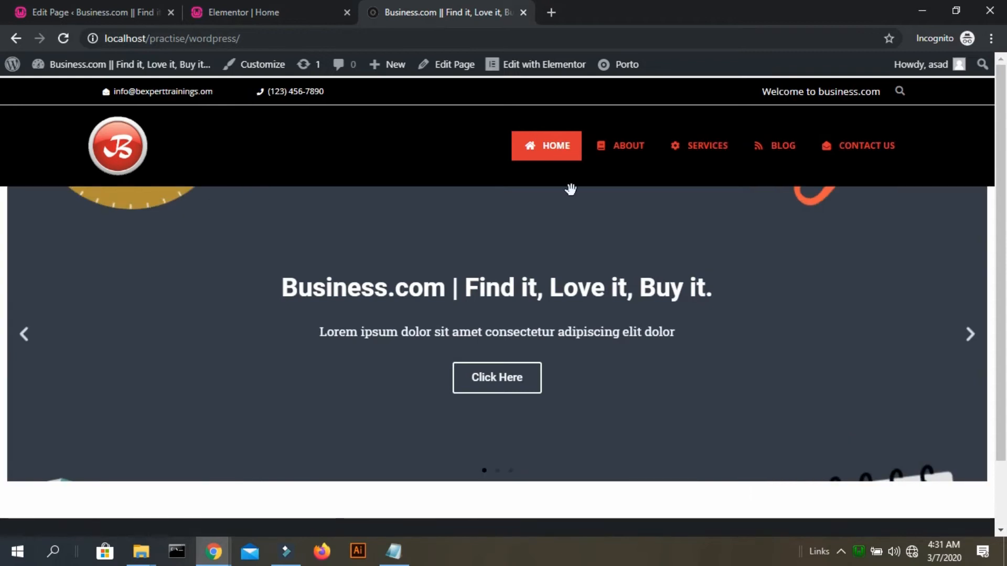
pyautogui.scroll(-2, 842, 294)
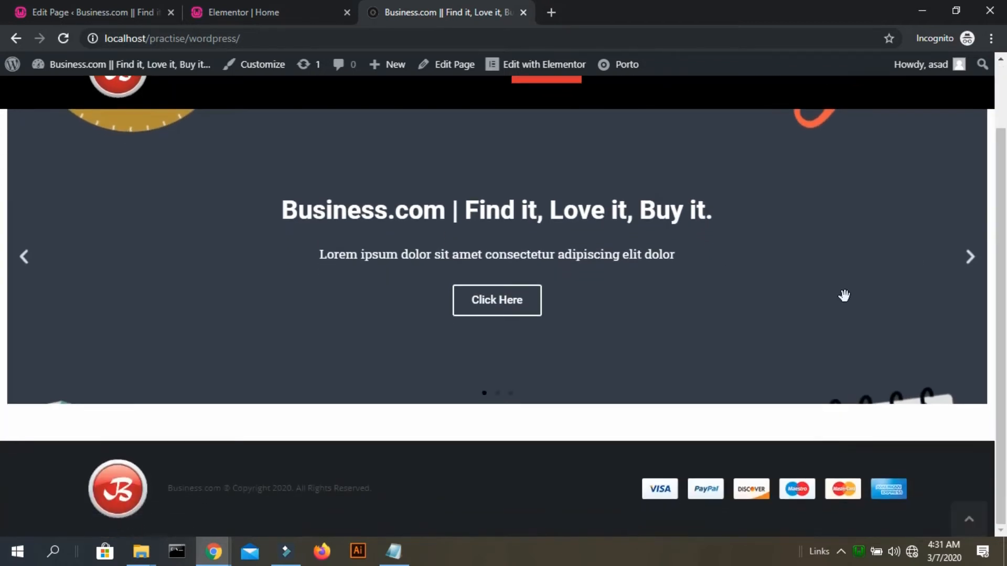
pyautogui.scroll(2, 842, 294)
pyautogui.scroll(-3, 4, 231)
pyautogui.moveTo(1004, 366); pyautogui.dragTo(995, 189)
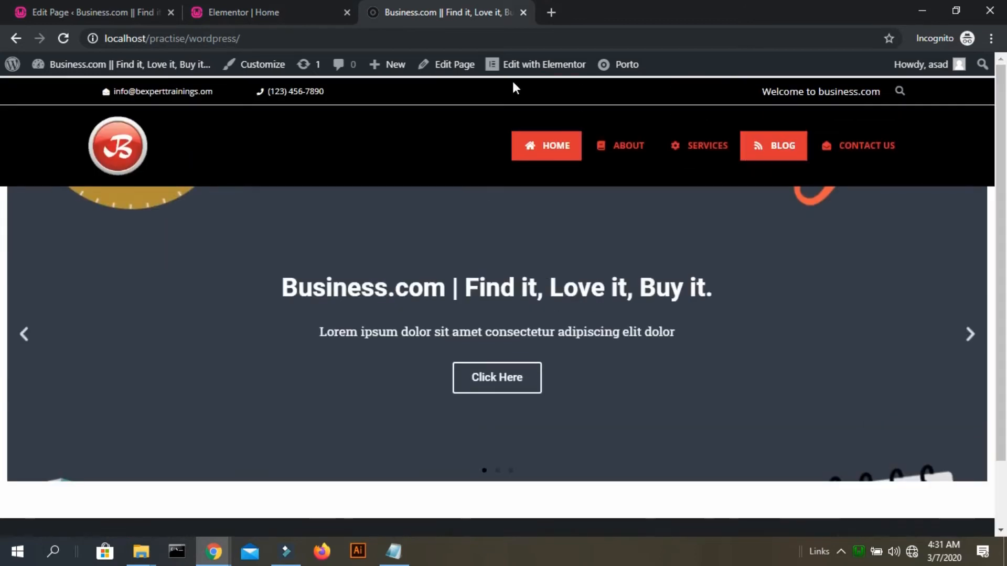
# Return to the Elementor editor and set the Slides widget's content width to 68%.
pyautogui.click(282, 7)
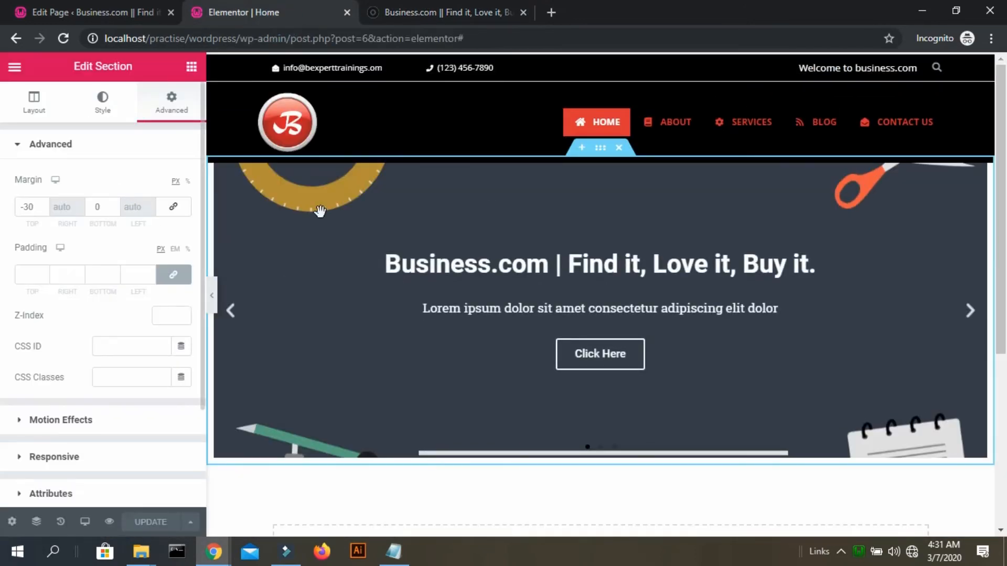
pyautogui.moveTo(983, 184)
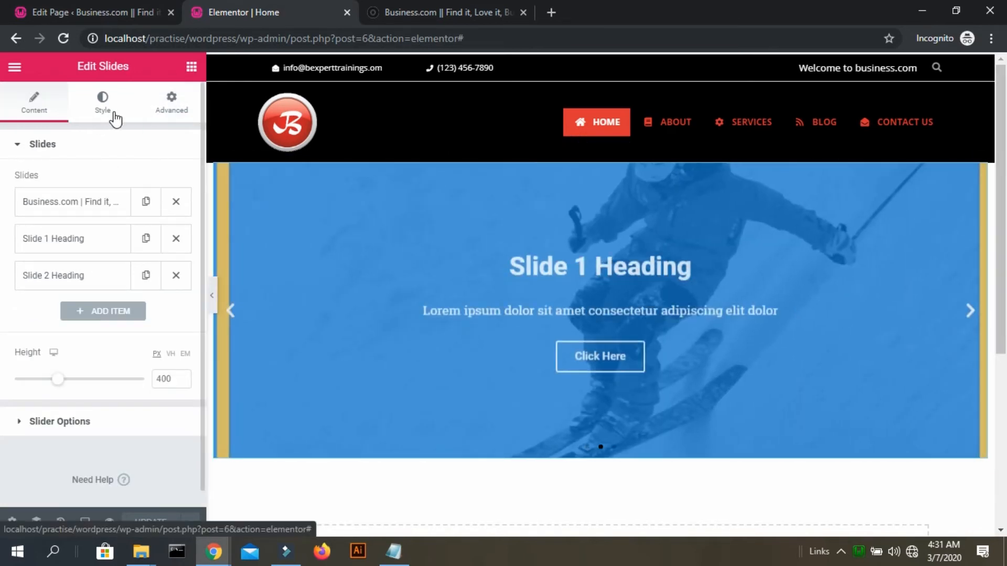
pyautogui.click(114, 117)
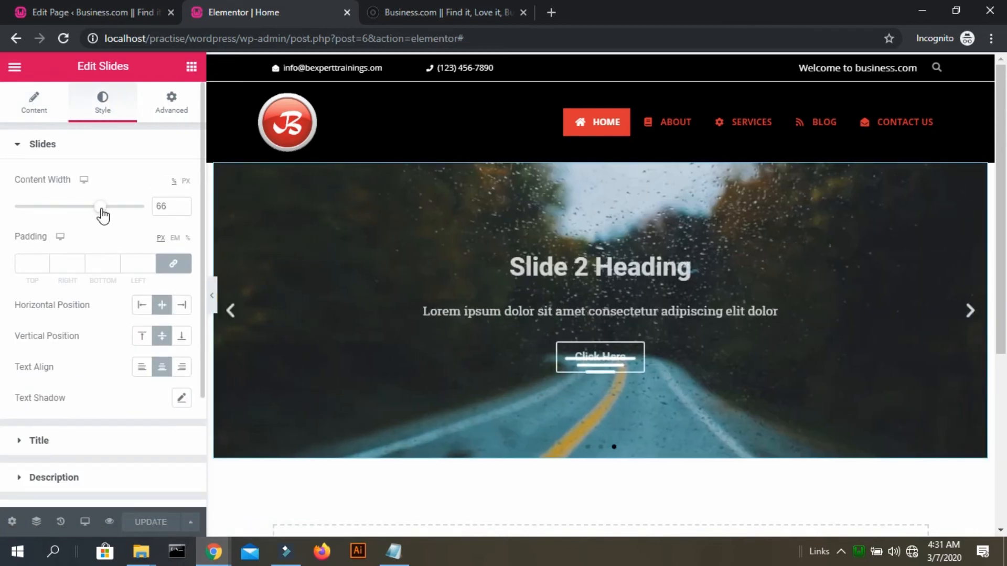
pyautogui.moveTo(102, 215)
pyautogui.mouseDown()
pyautogui.moveTo(119, 211)
pyautogui.moveTo(104, 209)
pyautogui.mouseUp()
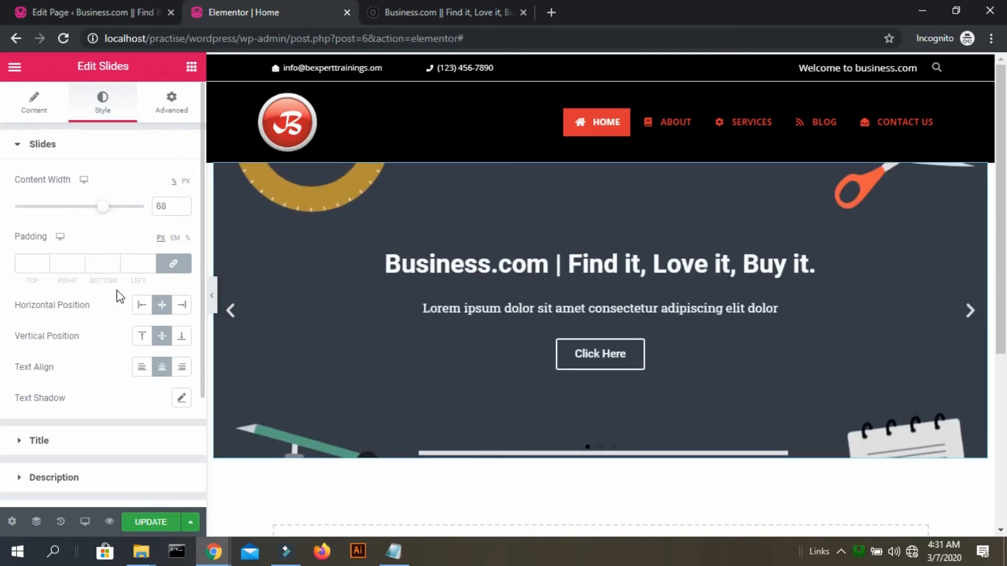
# Look through the Slides widget's title, description and button style settings and its advanced options.
pyautogui.scroll(-3, 117, 294)
pyautogui.scroll(3, 117, 294)
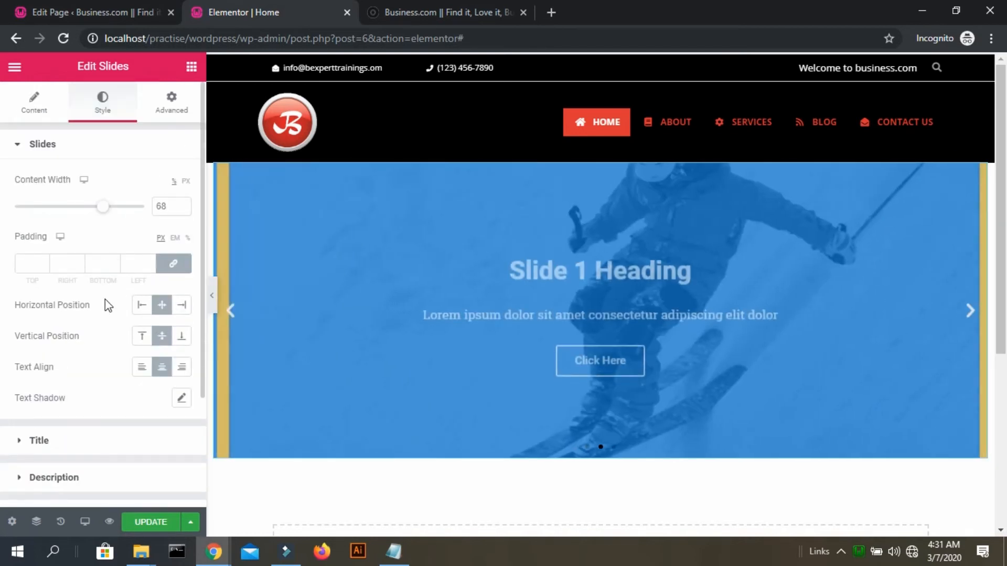
pyautogui.scroll(-2, 104, 304)
pyautogui.click(73, 350)
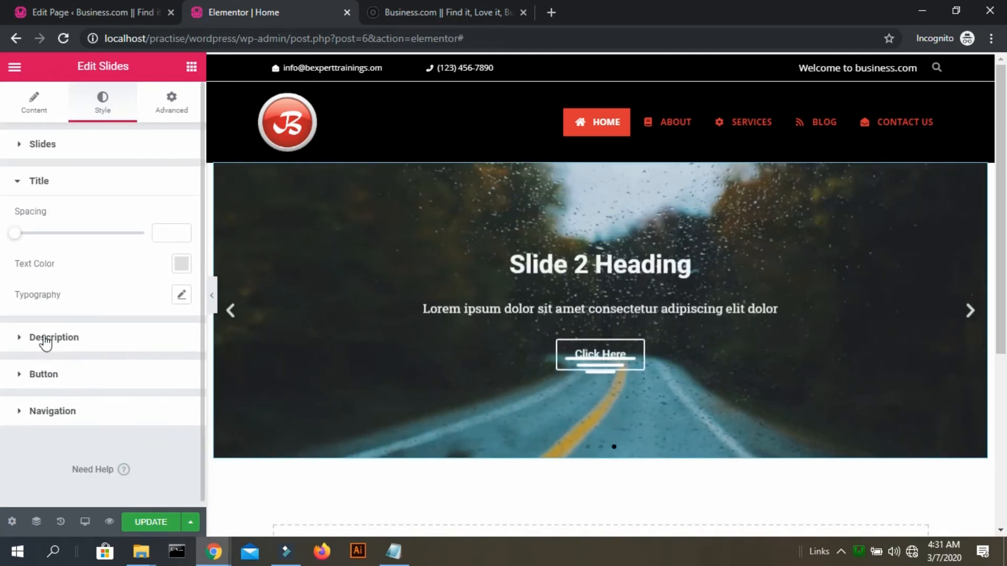
pyautogui.click(45, 340)
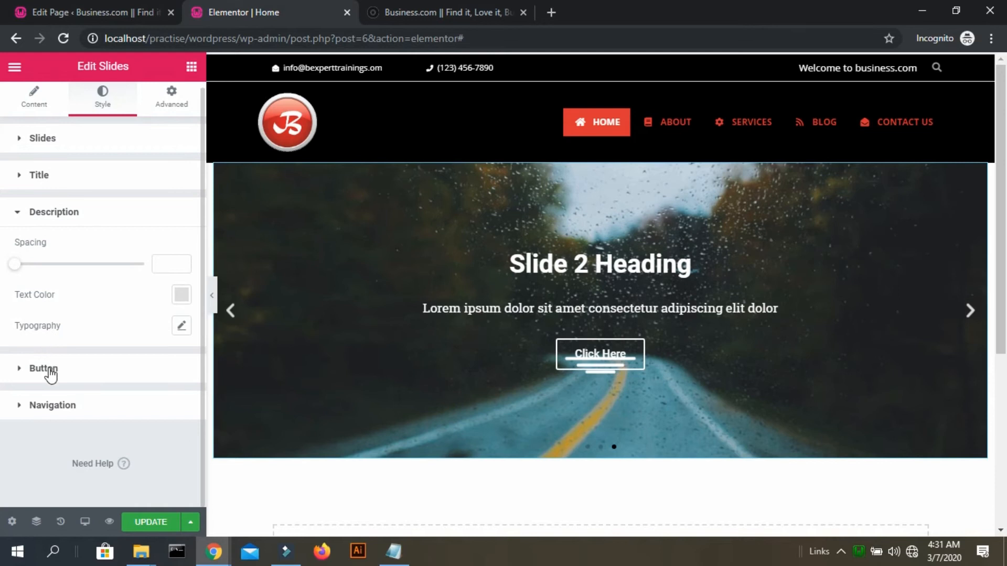
pyautogui.click(48, 369)
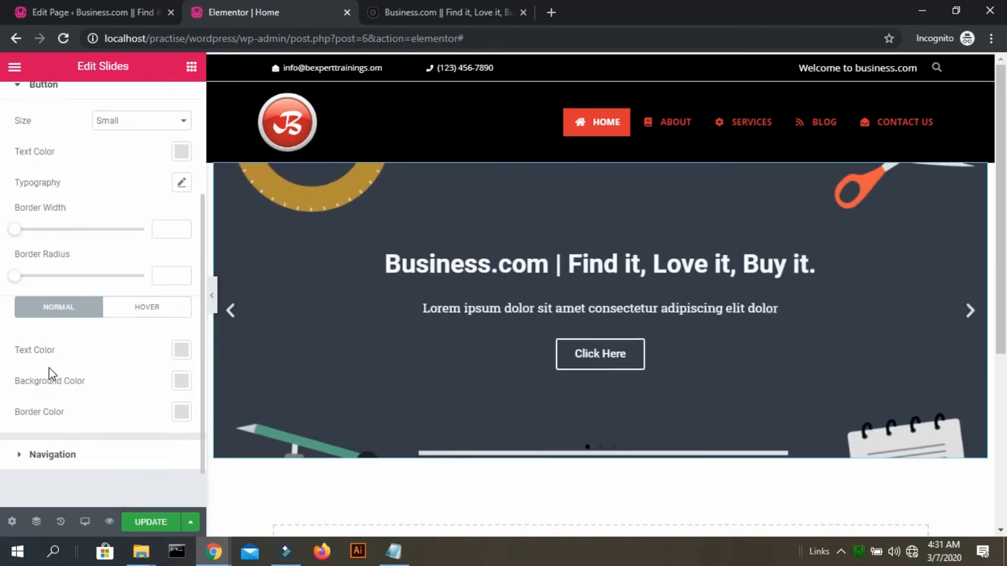
pyautogui.scroll(3, 49, 367)
pyautogui.click(157, 117)
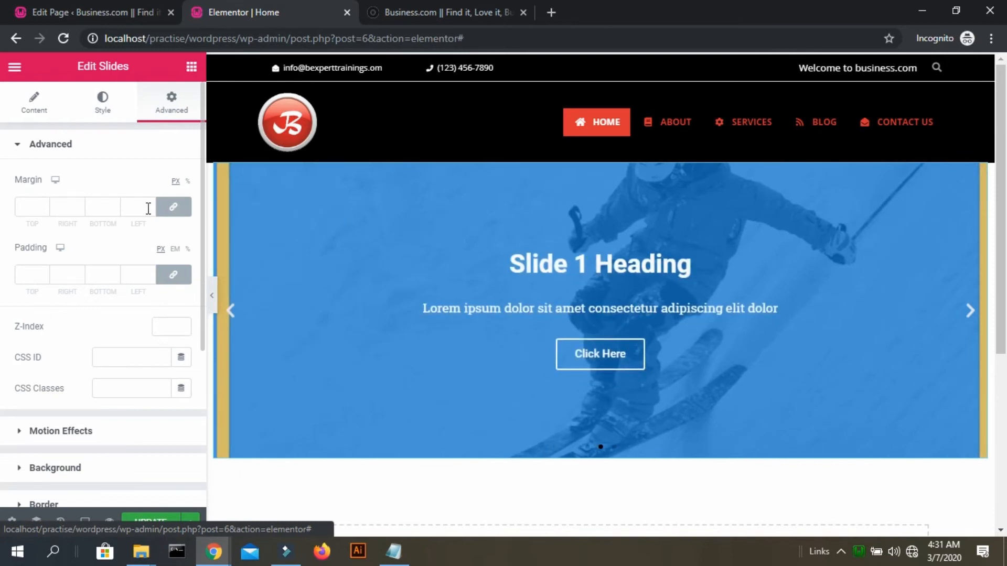
pyautogui.scroll(-3, 148, 208)
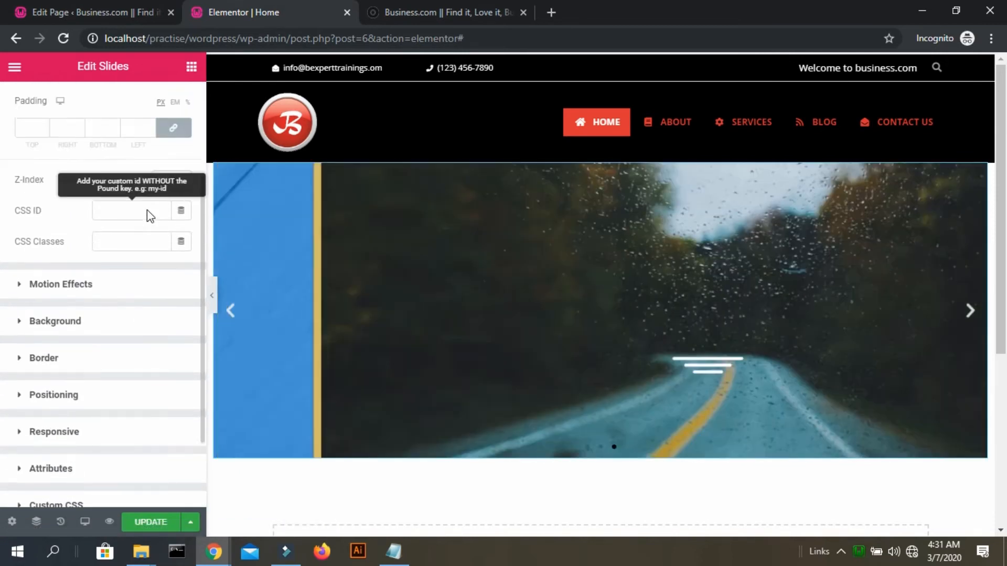
pyautogui.scroll(3, 147, 209)
# Set the Slides widget's height to 472 px.
pyautogui.click(35, 105)
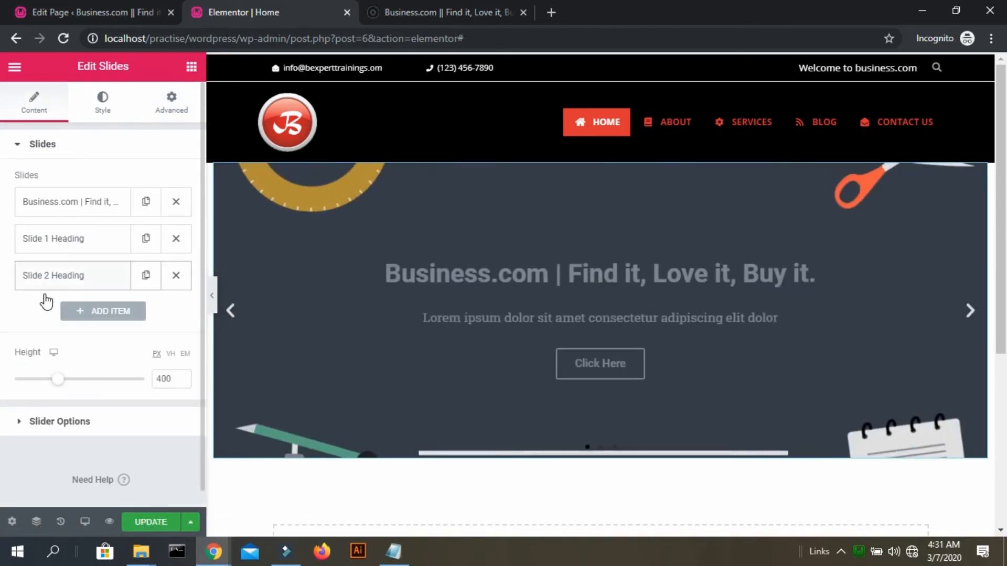
pyautogui.moveTo(57, 387); pyautogui.dragTo(68, 384)
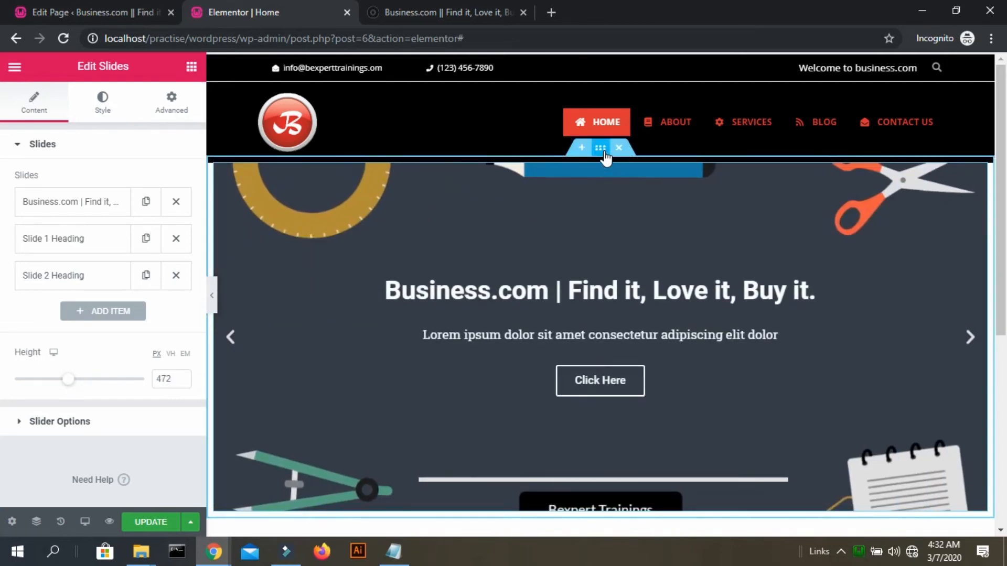
# Try a boxed content width of 1575 on the slider section, then switch it back to Full Width.
pyautogui.click(604, 153)
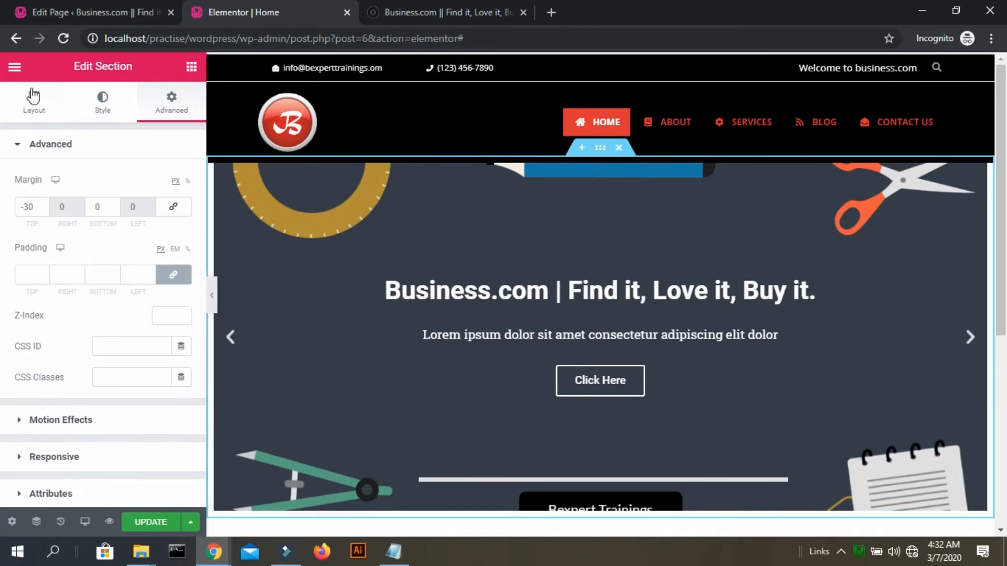
pyautogui.click(38, 108)
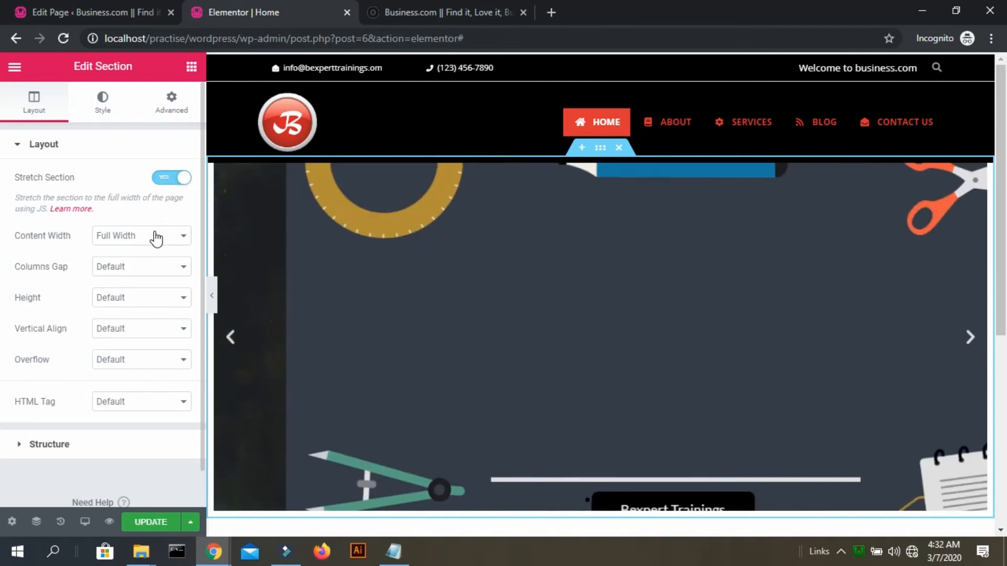
pyautogui.click(154, 234)
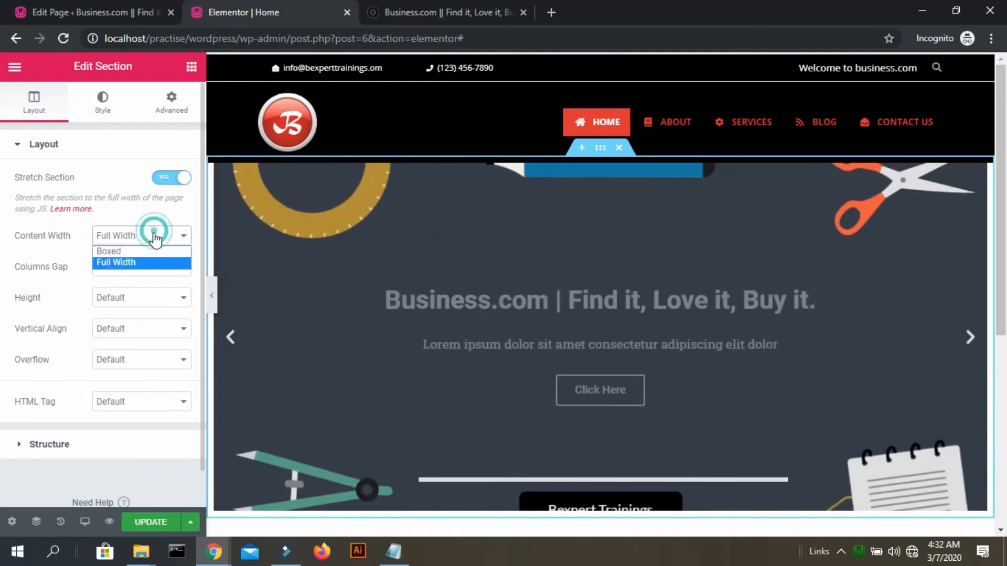
pyautogui.click(147, 253)
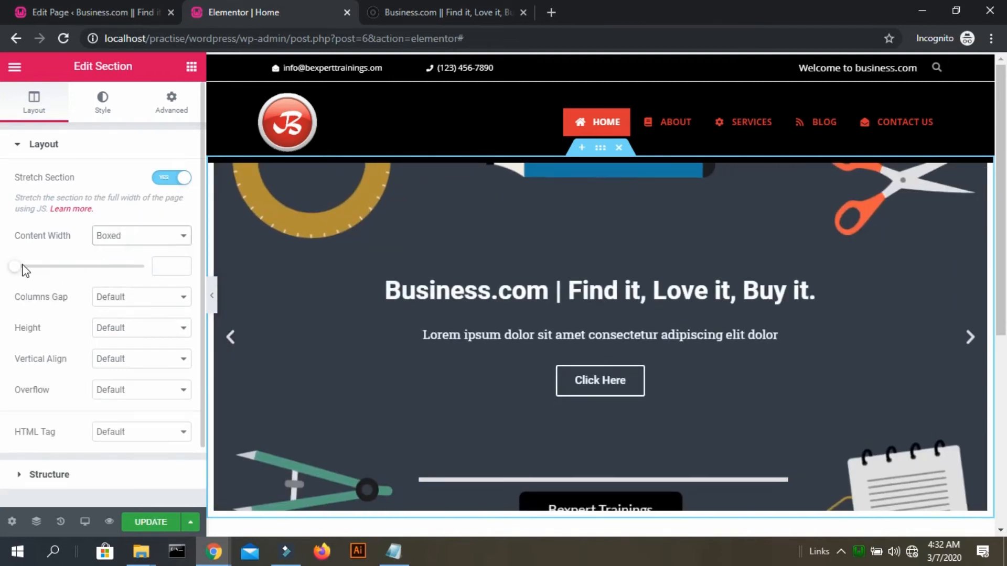
pyautogui.moveTo(17, 270); pyautogui.dragTo(143, 260)
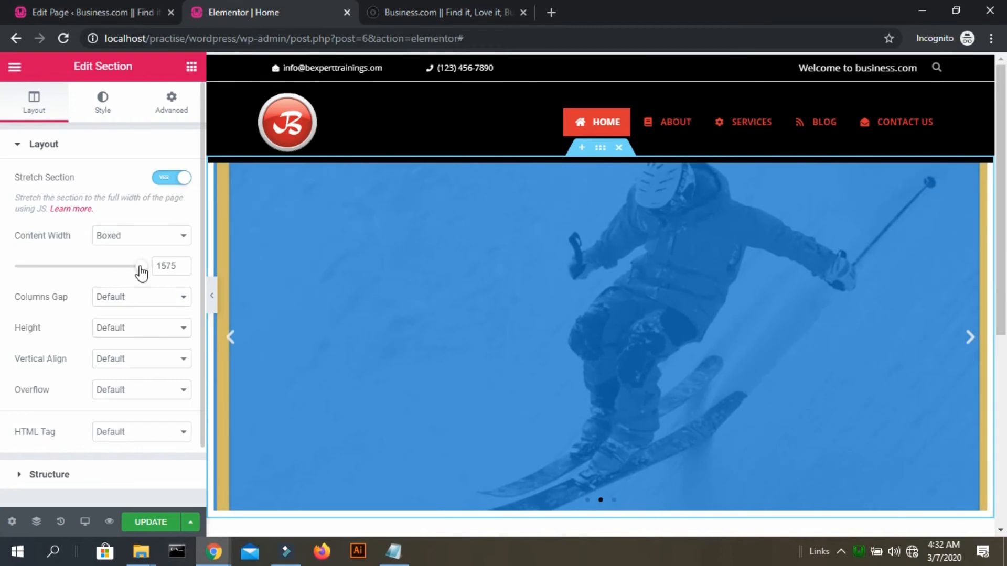
pyautogui.click(158, 240)
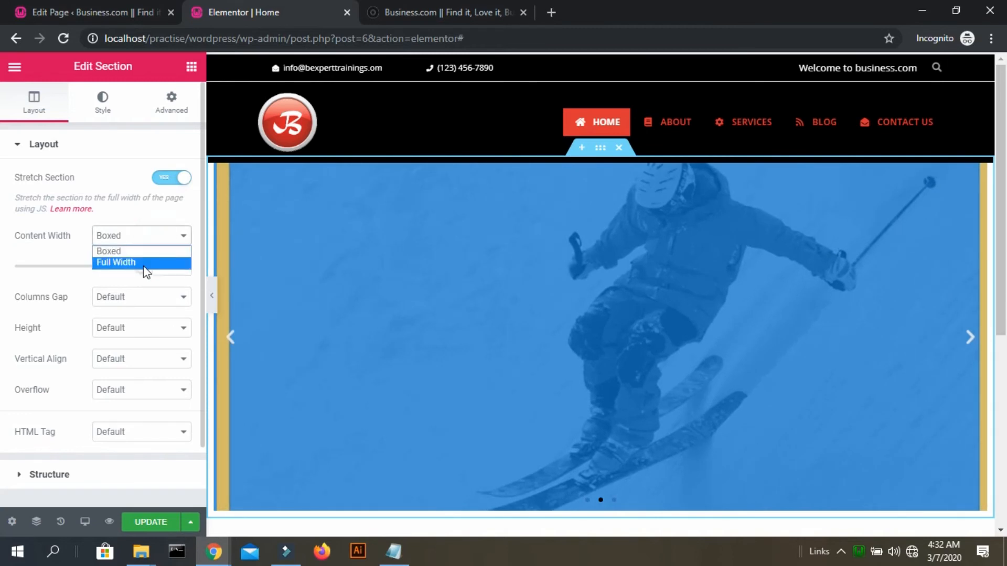
pyautogui.click(144, 265)
# Update the page, then reload the live home page and check the slider's size down to the footer.
pyautogui.click(163, 529)
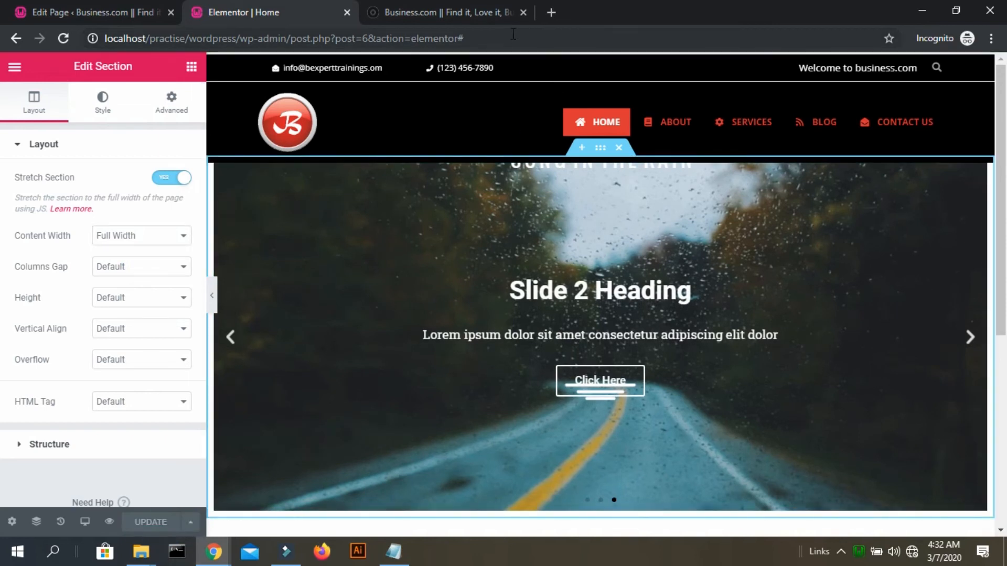
pyautogui.click(457, 21)
pyautogui.press('F5')
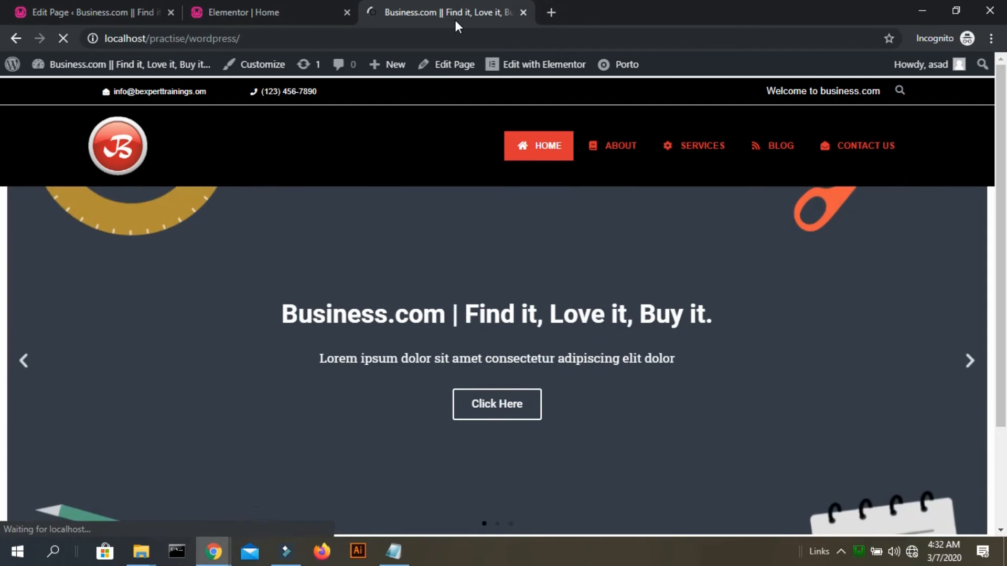
pyautogui.scroll(-3, 605, 240)
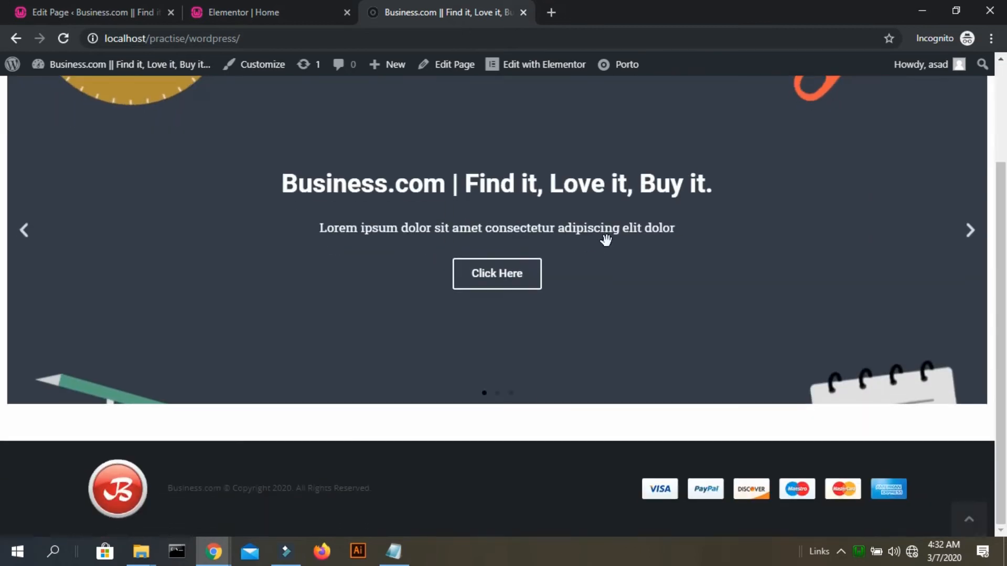
pyautogui.scroll(3, 606, 240)
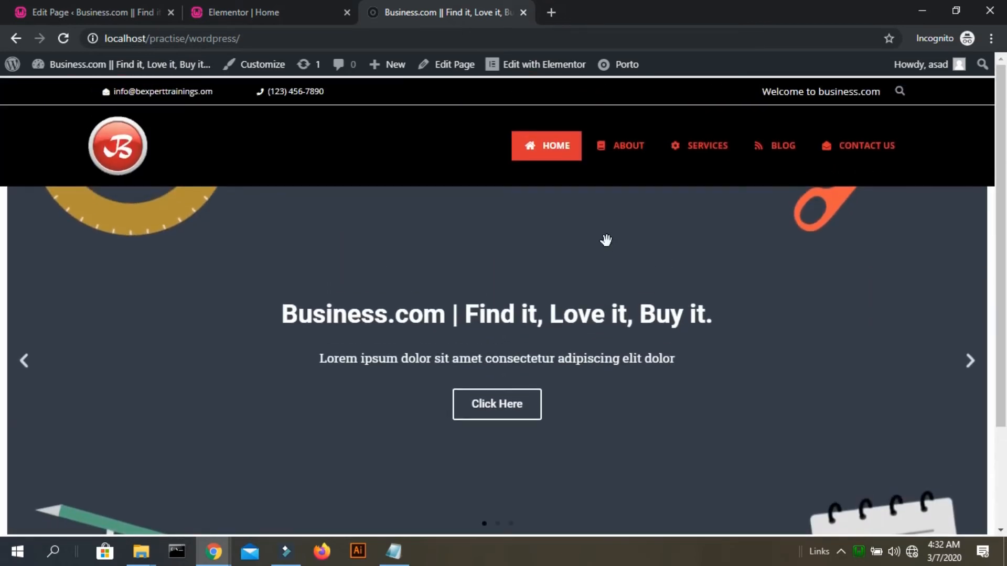
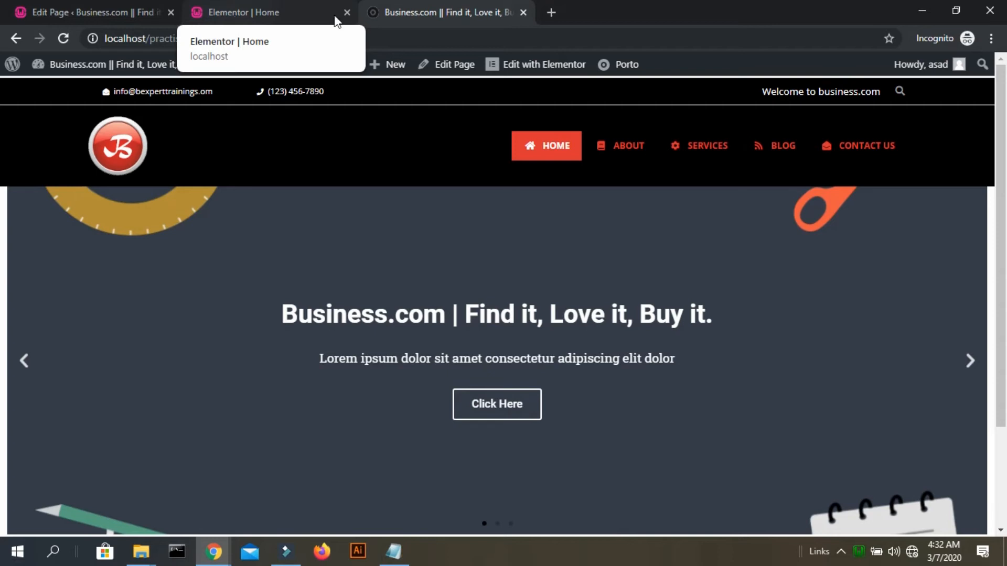
pyautogui.scroll(-3, 686, 152)
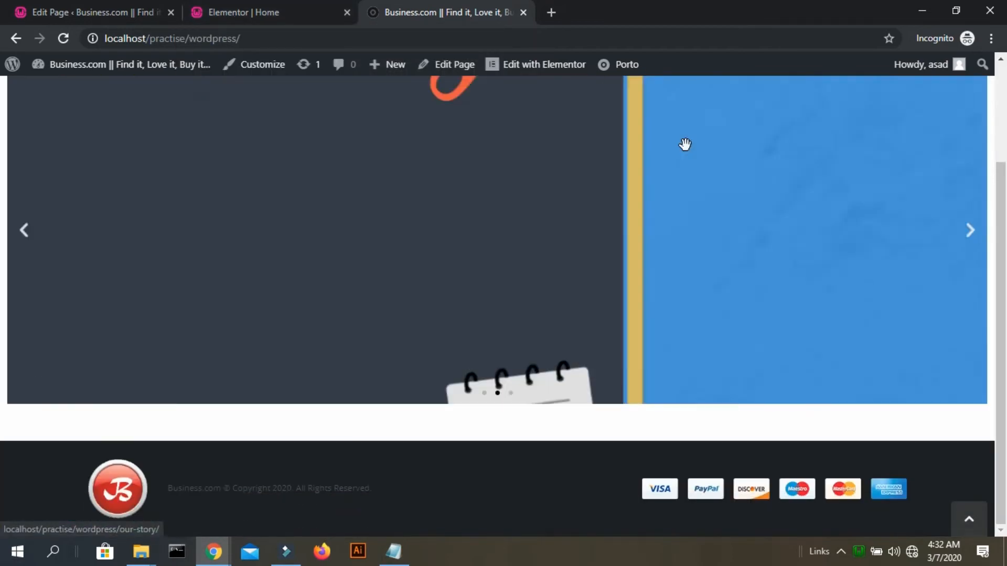
pyautogui.scroll(5, 685, 145)
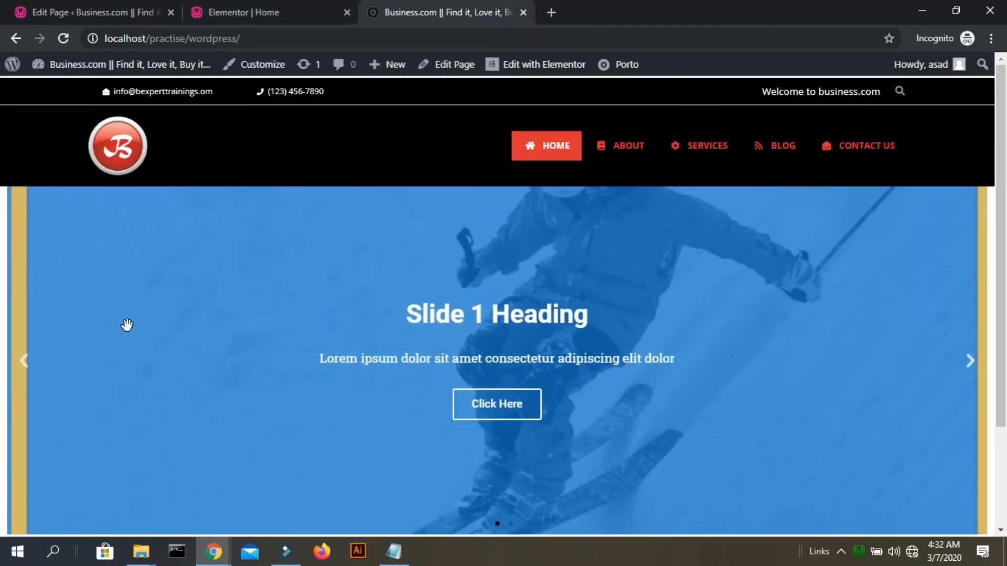
# Step backward and forward through the slides on the live home page to check each one.
pyautogui.click(23, 367)
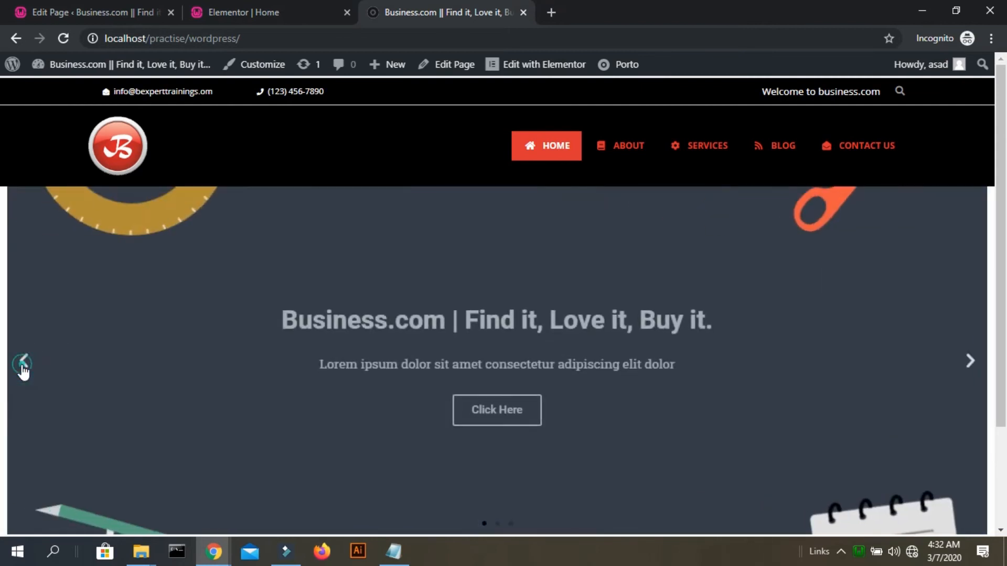
pyautogui.click(23, 367)
pyautogui.scroll(-2, 335, 347)
pyautogui.scroll(2, 335, 347)
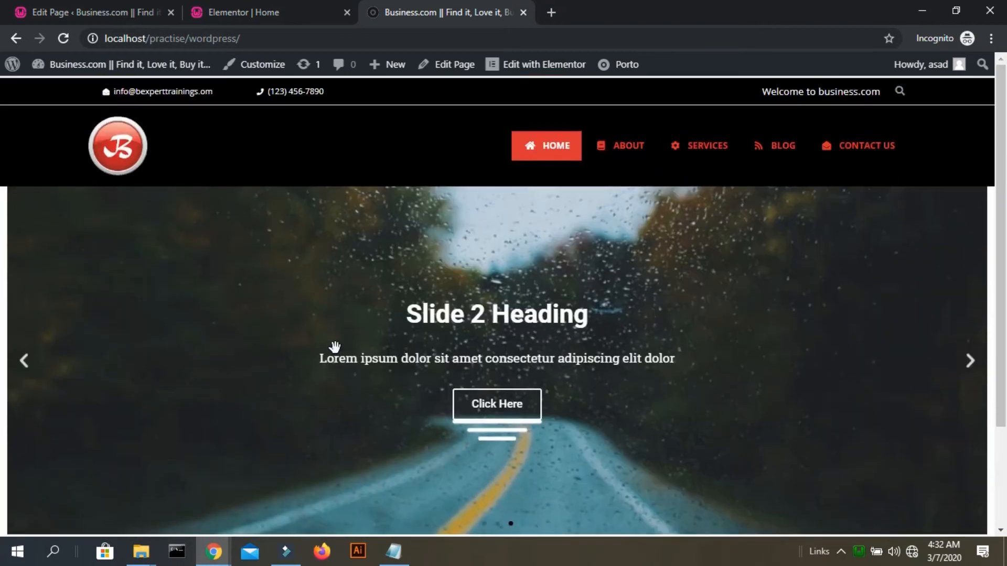
pyautogui.click(972, 362)
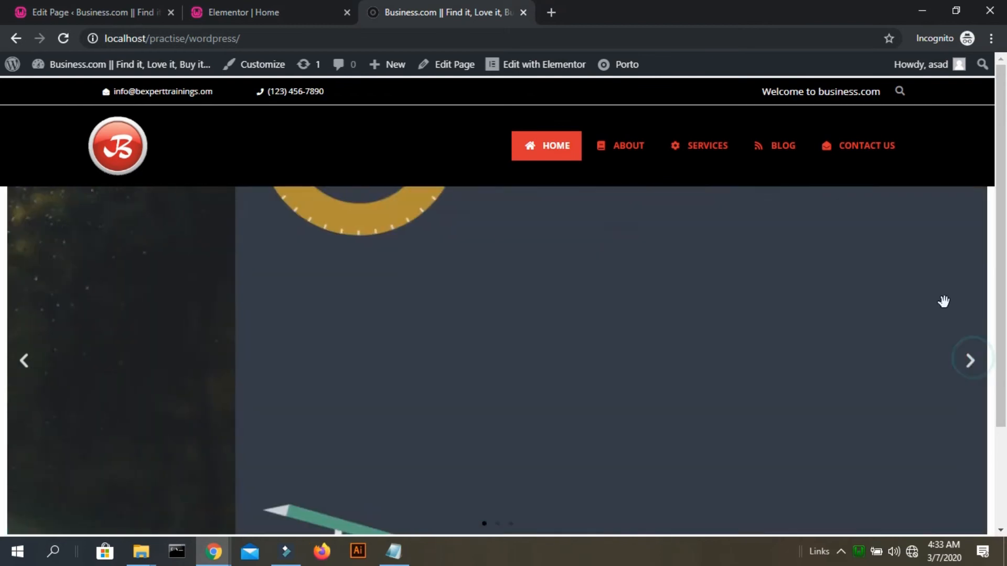
# Switch to the WordPress admin and open the Porto theme options.
pyautogui.click(228, 21)
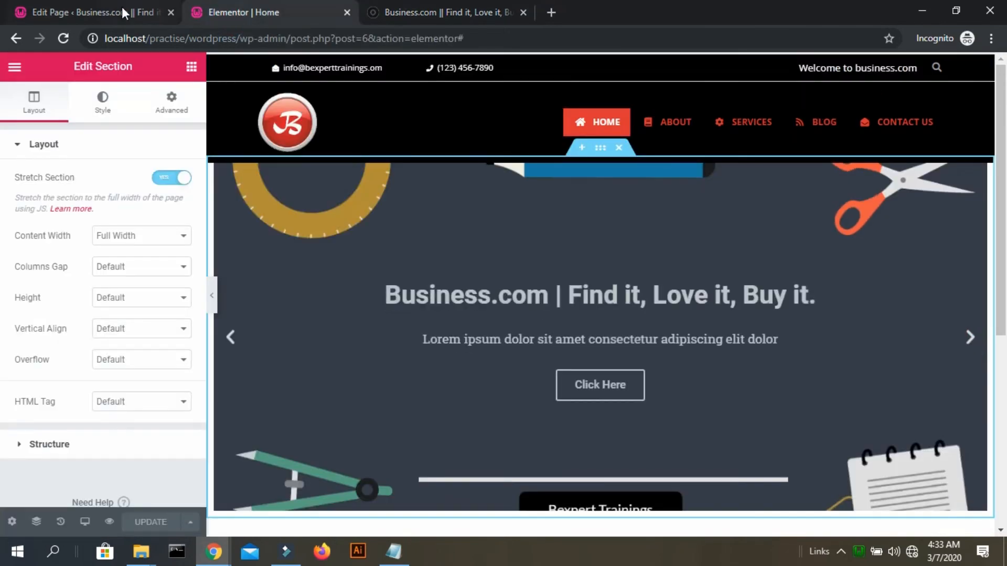
pyautogui.click(122, 12)
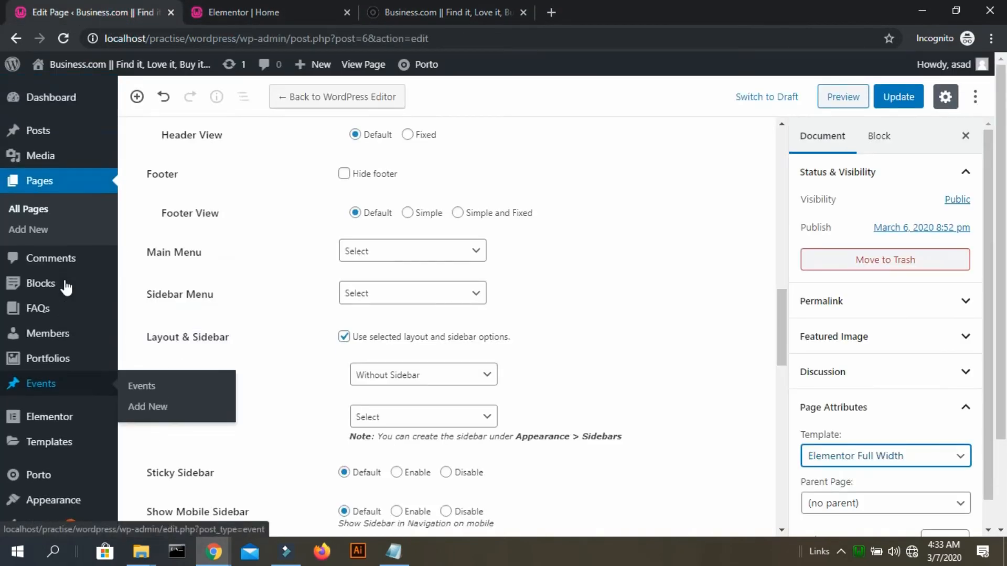
pyautogui.moveTo(49, 365)
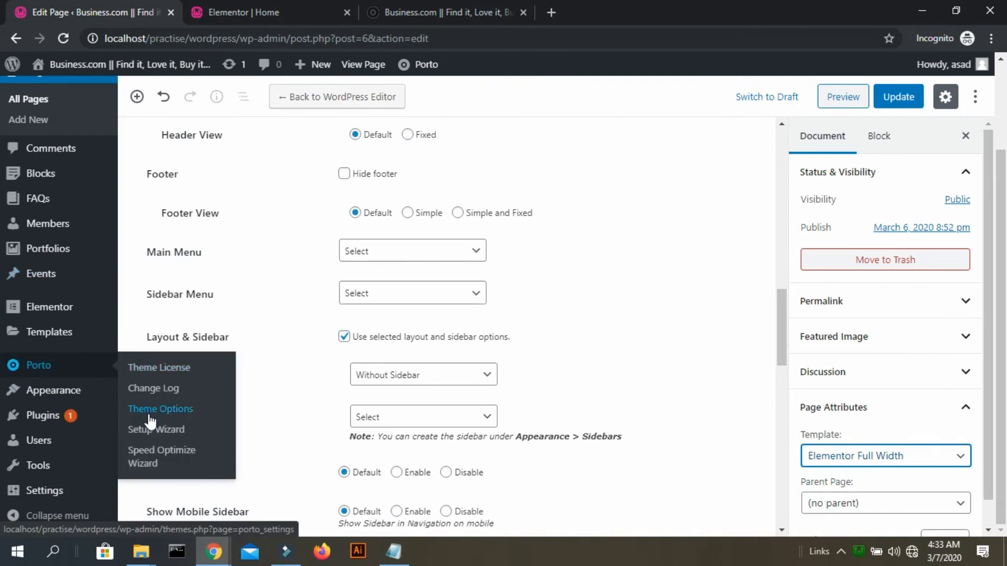
pyautogui.click(155, 414)
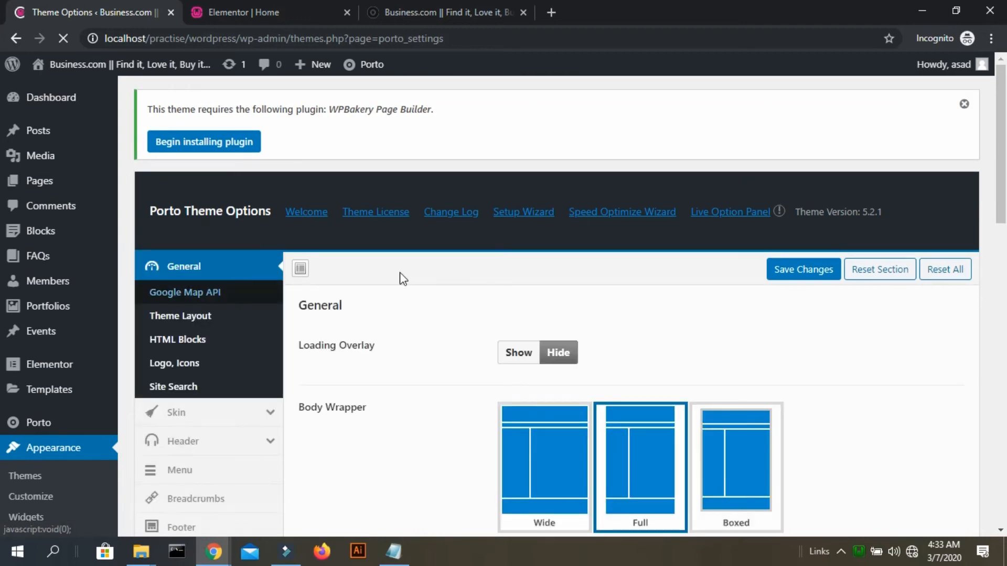
# Open the Skin settings and look through the theme colors from Button Style down to Social Links Color.
pyautogui.scroll(-3, 400, 276)
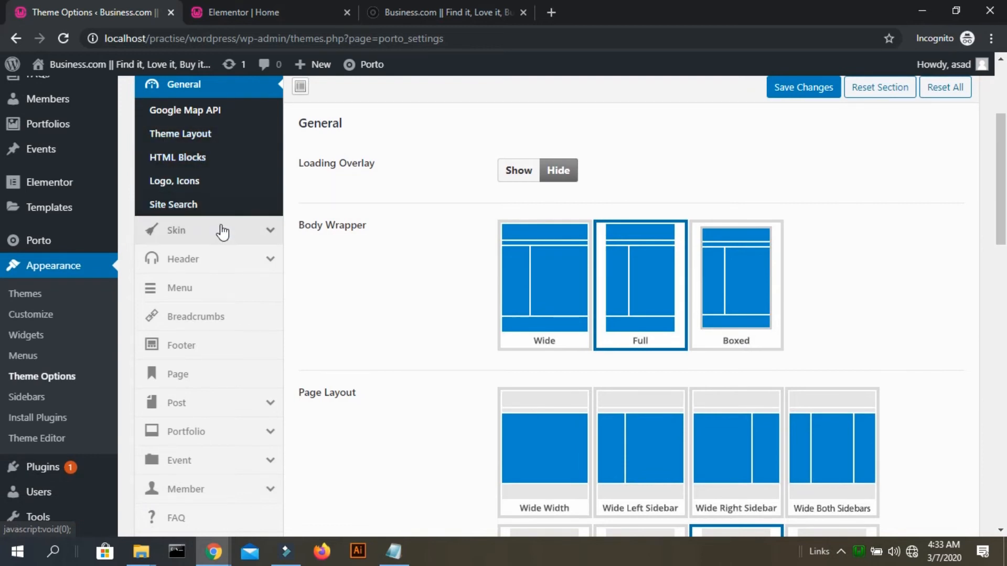
pyautogui.scroll(-1, 223, 231)
pyautogui.scroll(1, 223, 232)
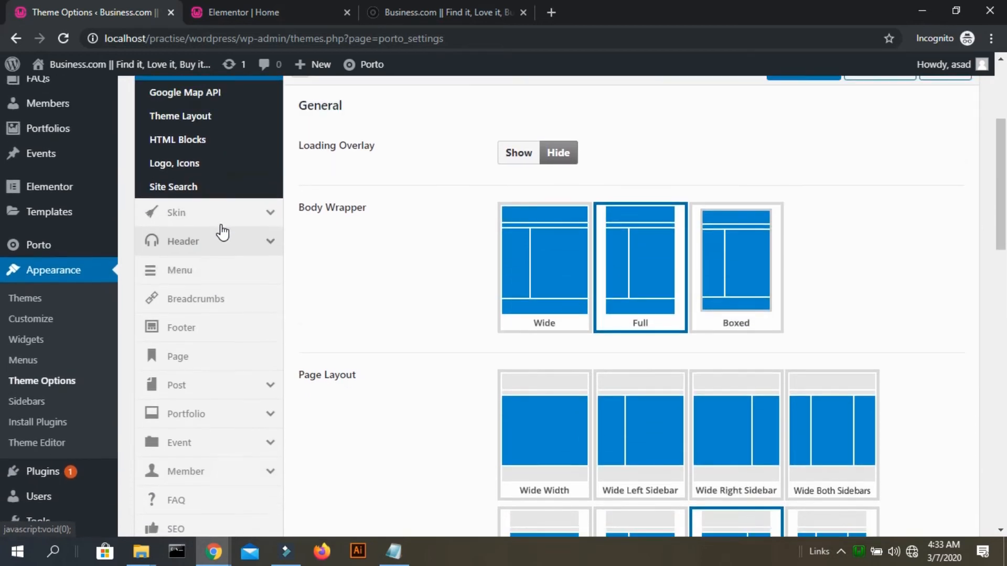
pyautogui.click(223, 228)
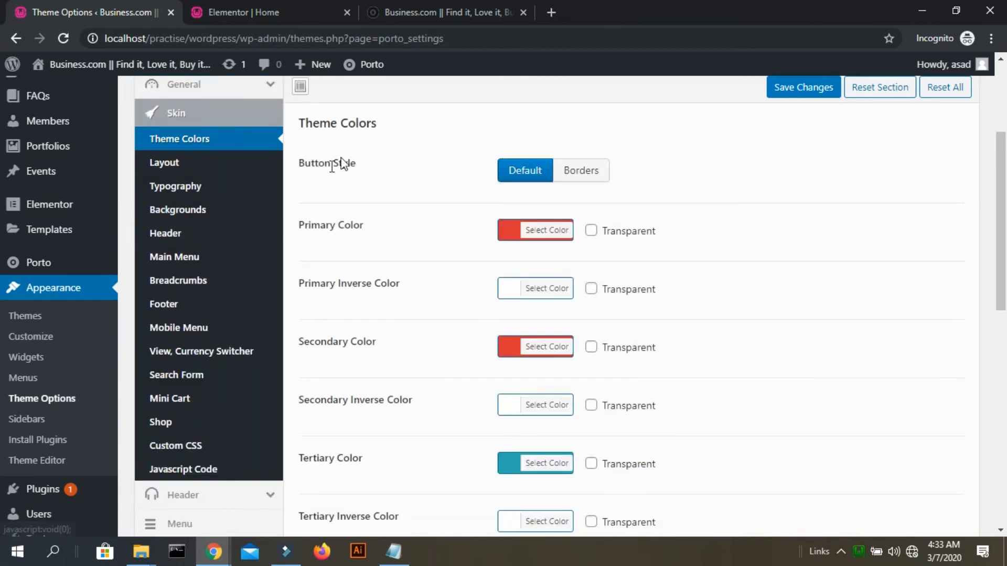
pyautogui.scroll(-4, 296, 182)
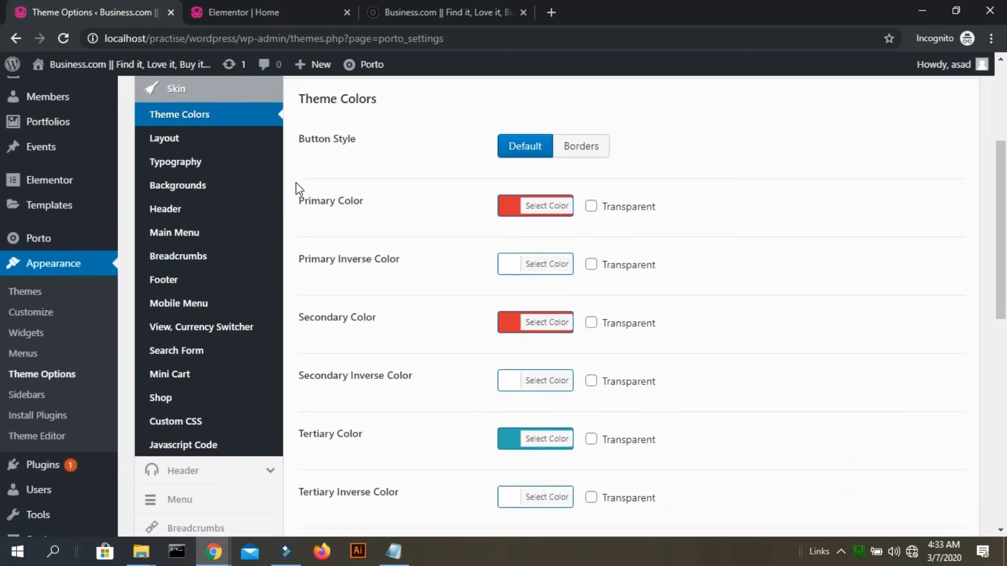
pyautogui.scroll(-7, 579, 225)
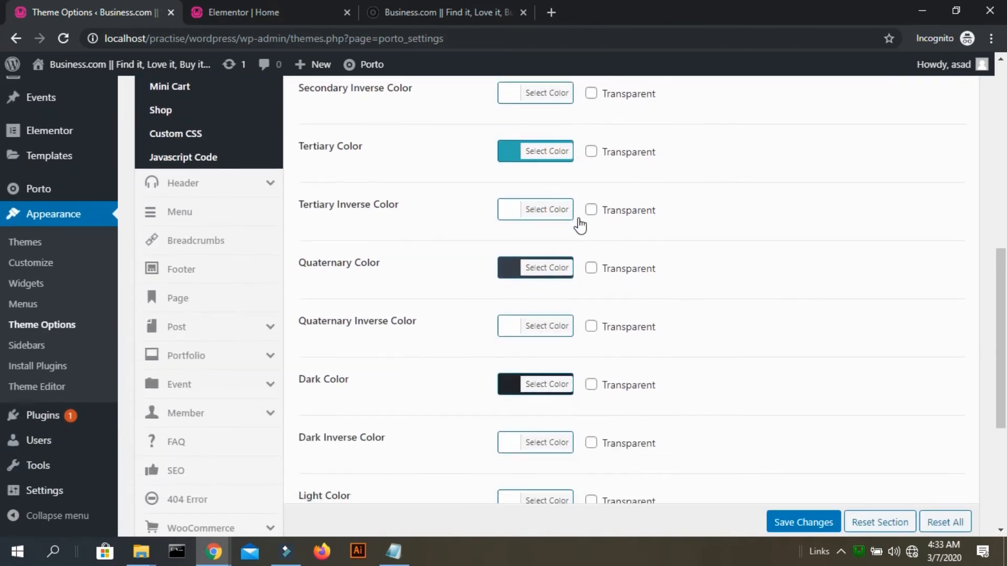
pyautogui.scroll(-1, 580, 225)
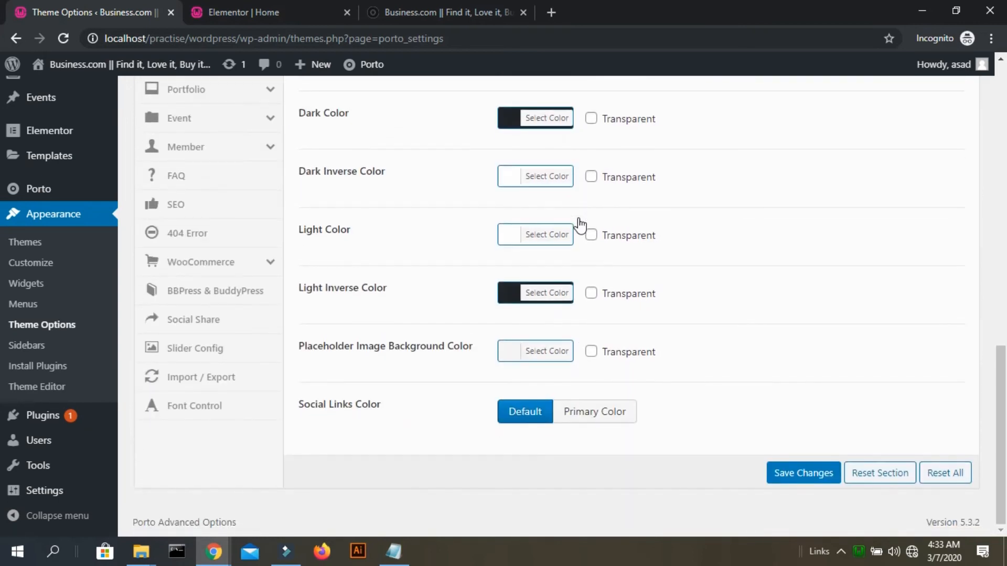
pyautogui.scroll(6, 580, 225)
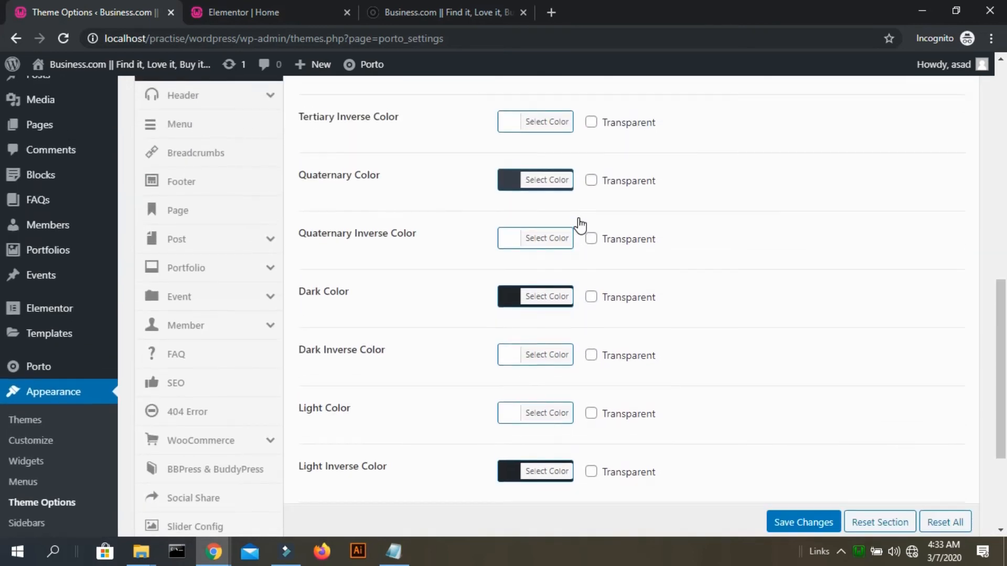
pyautogui.scroll(5, 581, 224)
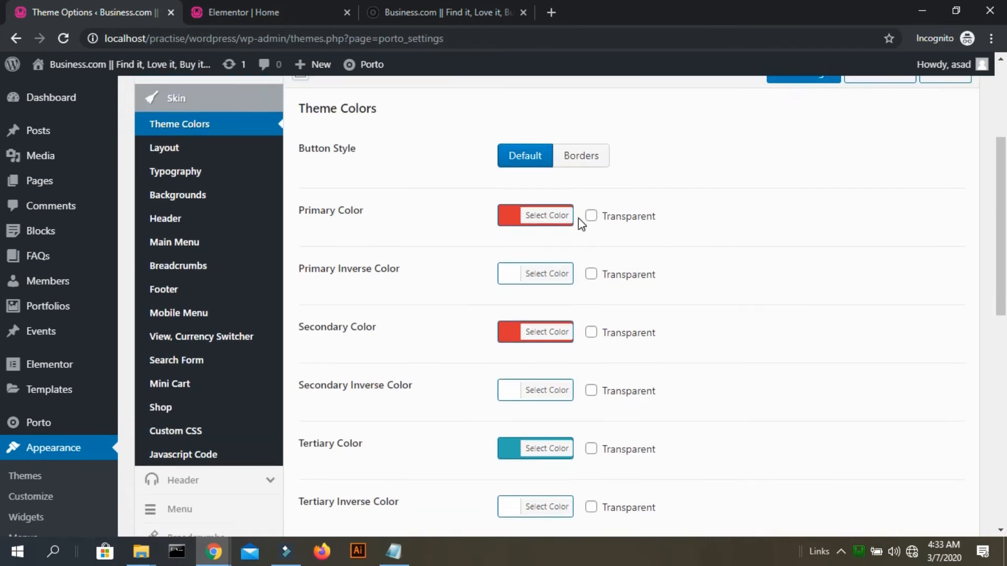
# Set the skin layout's background type to Dark with basic background color #000000, and save the changes.
pyautogui.click(227, 173)
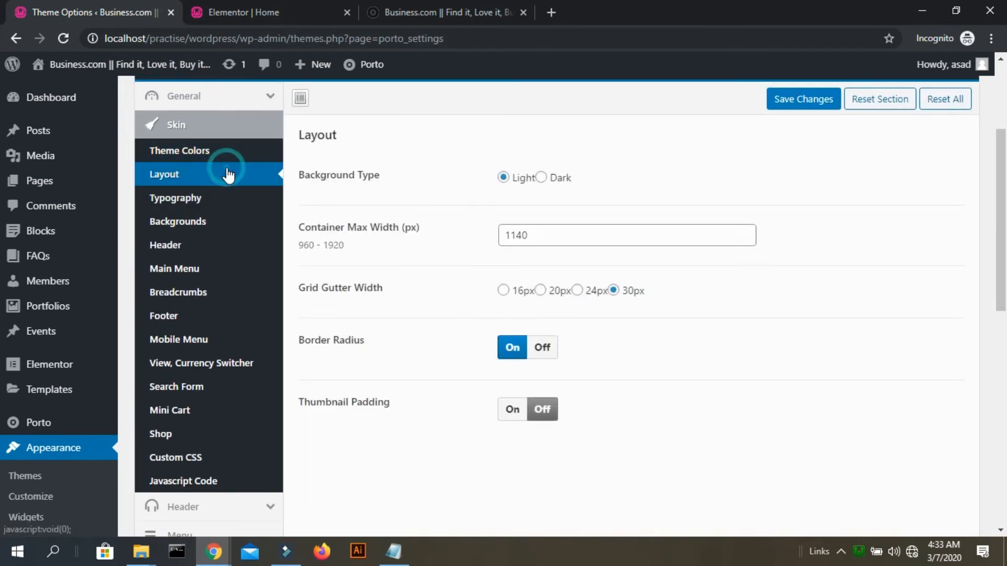
pyautogui.click(565, 185)
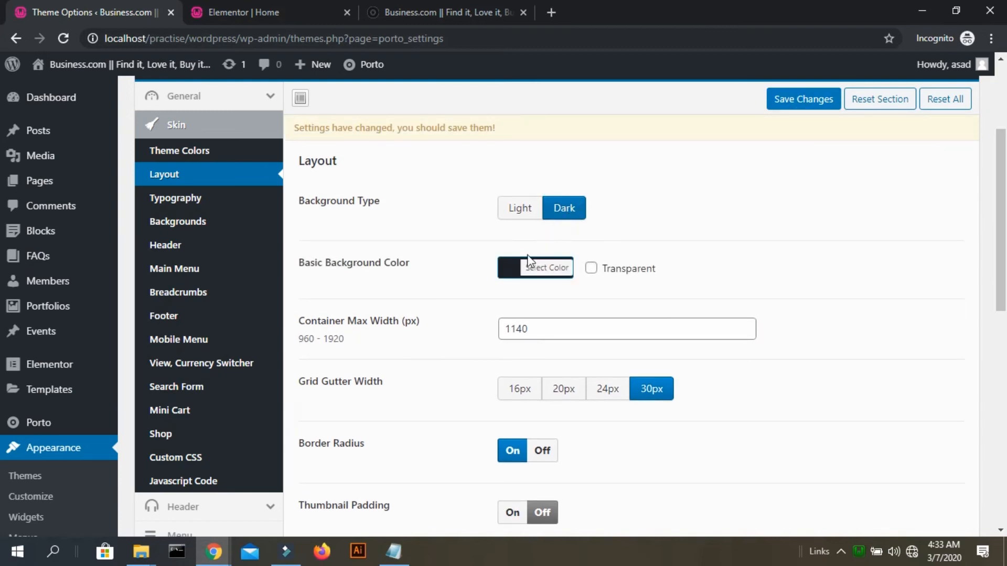
pyautogui.click(511, 270)
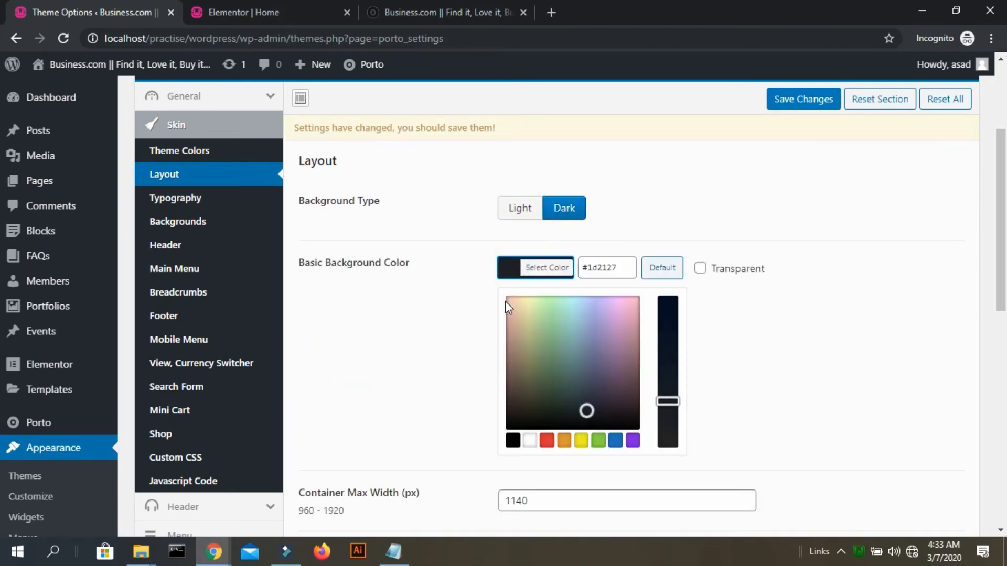
pyautogui.click(510, 442)
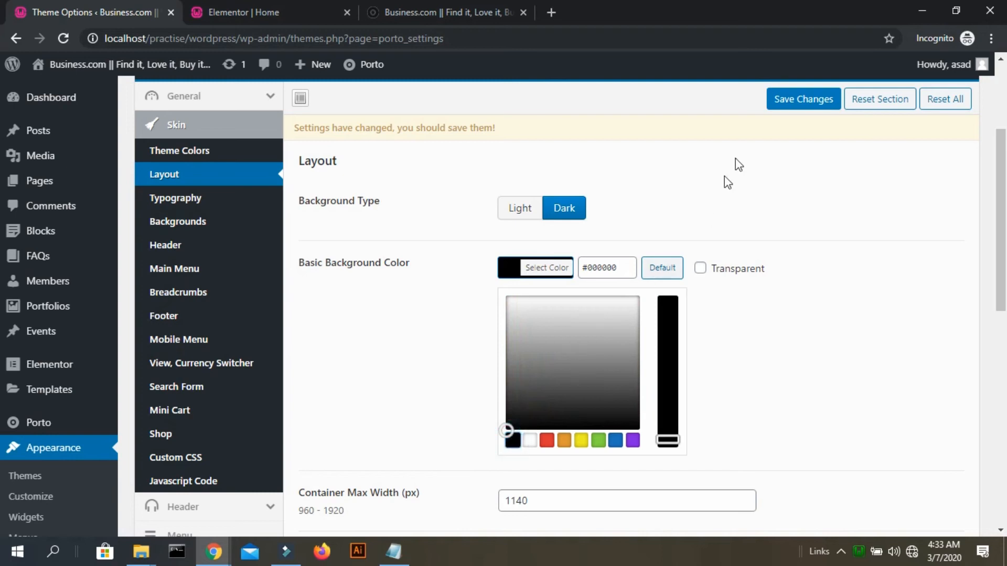
pyautogui.click(796, 108)
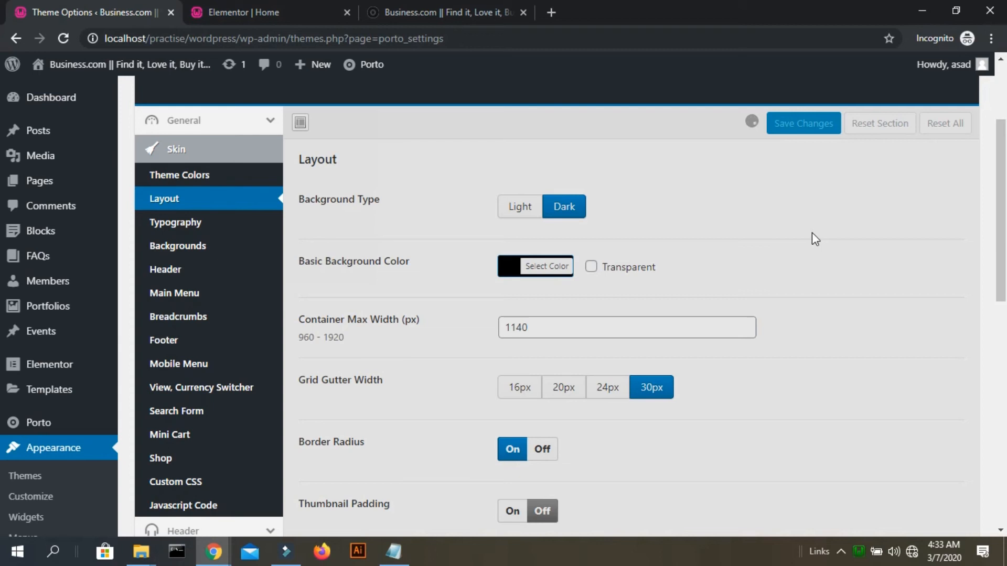
pyautogui.click(259, 4)
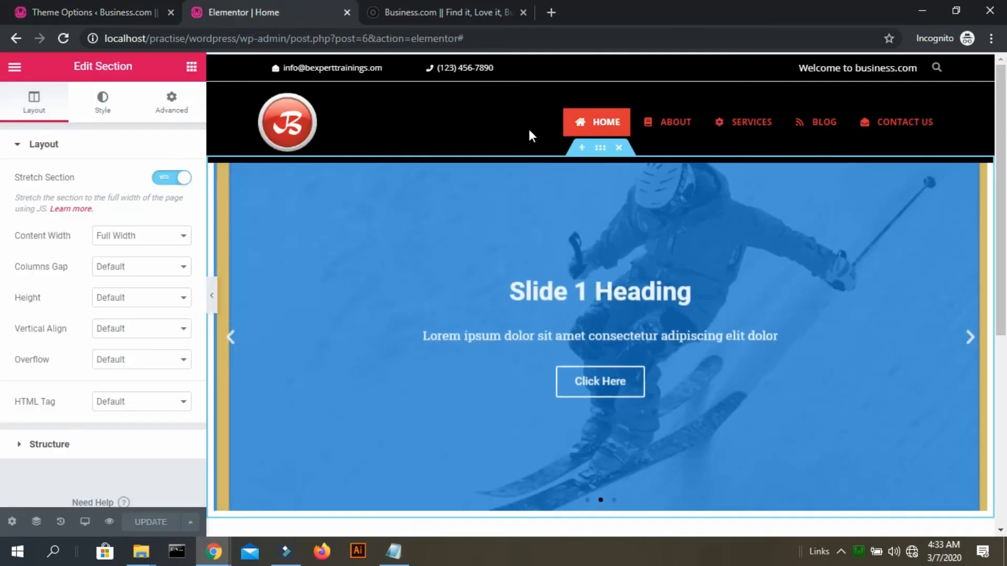
pyautogui.click(430, 8)
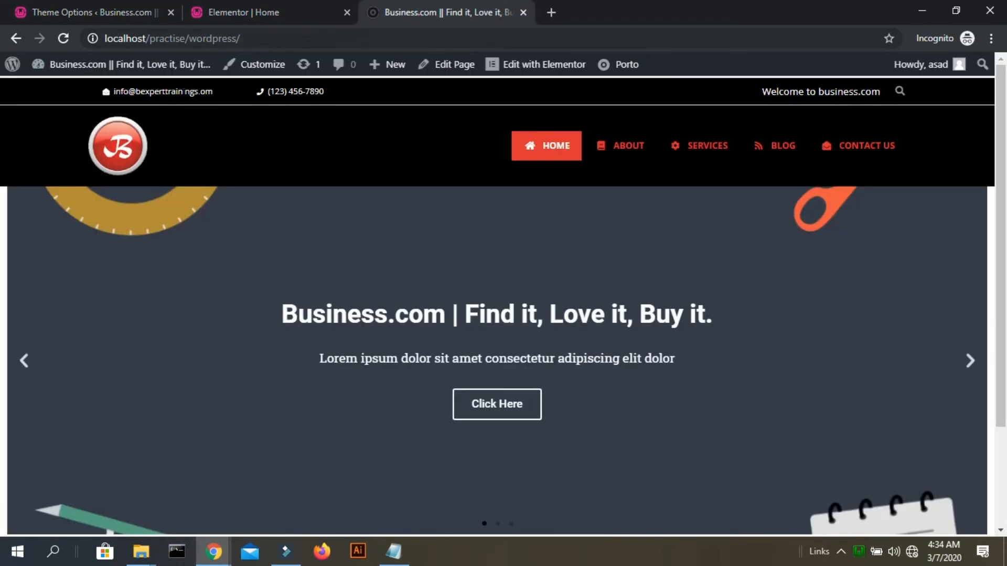
pyautogui.click(77, 8)
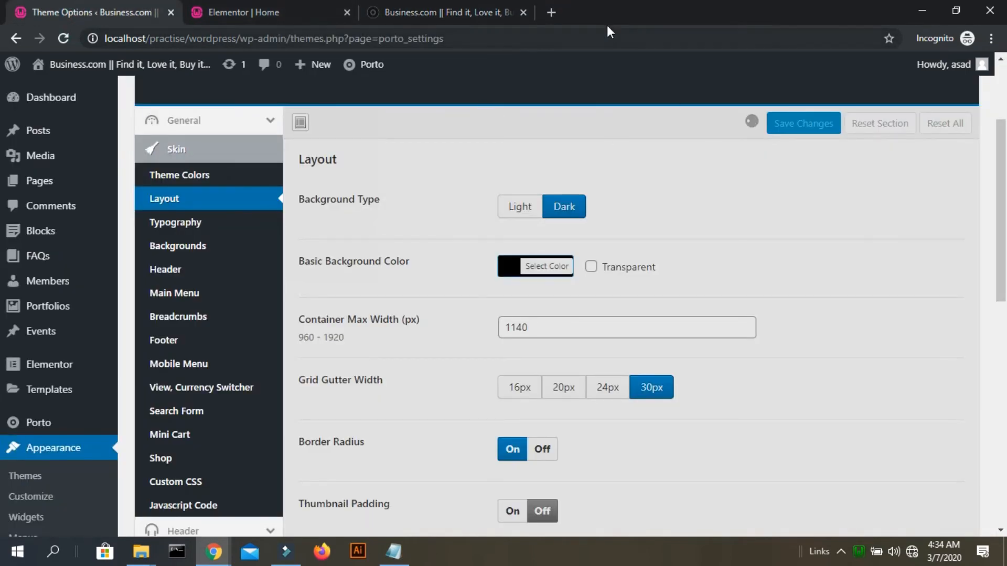
pyautogui.click(465, 16)
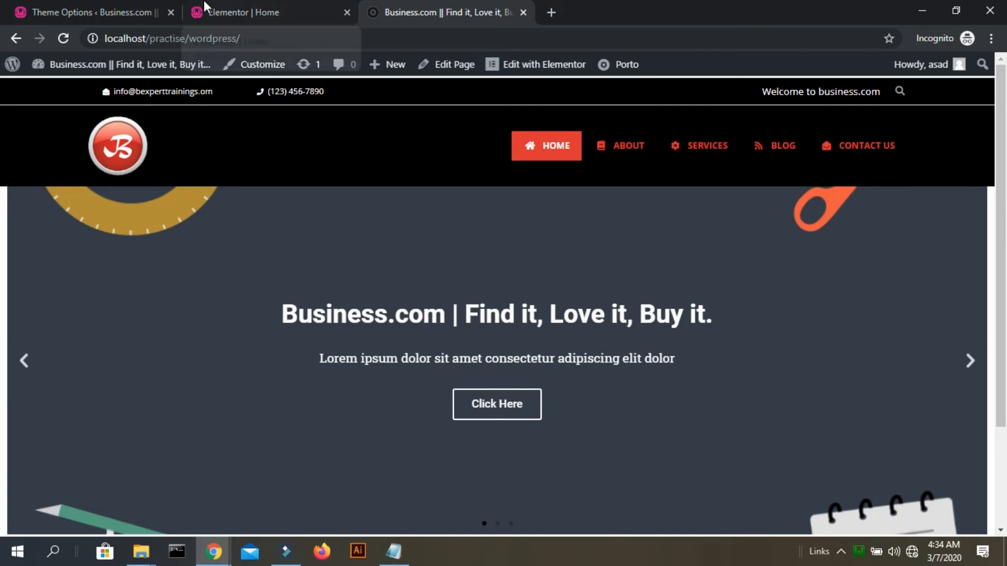
pyautogui.click(121, 20)
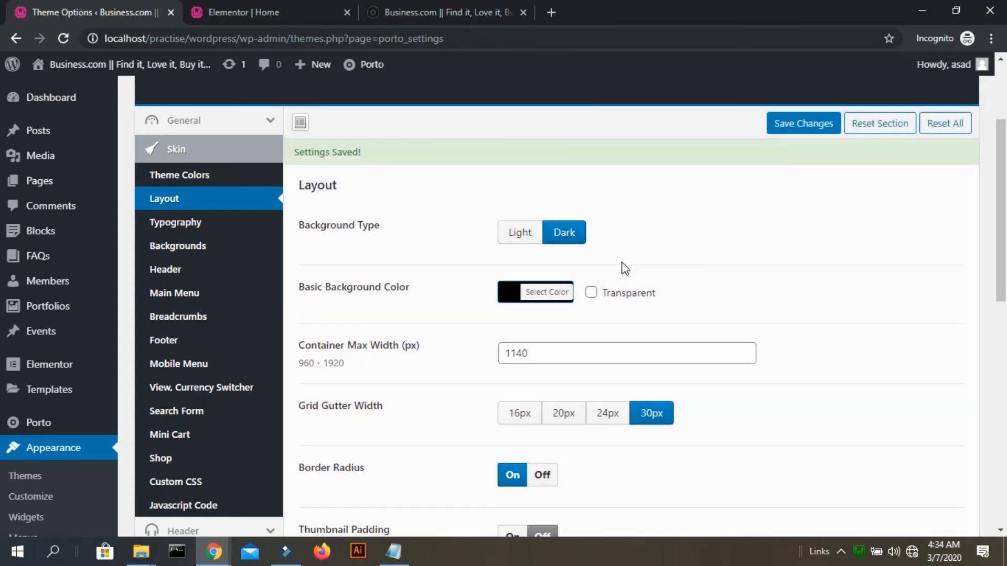
# Reload the live home page and check the background around the slider from the header down to the footer.
pyautogui.click(429, 14)
pyautogui.press('F5')
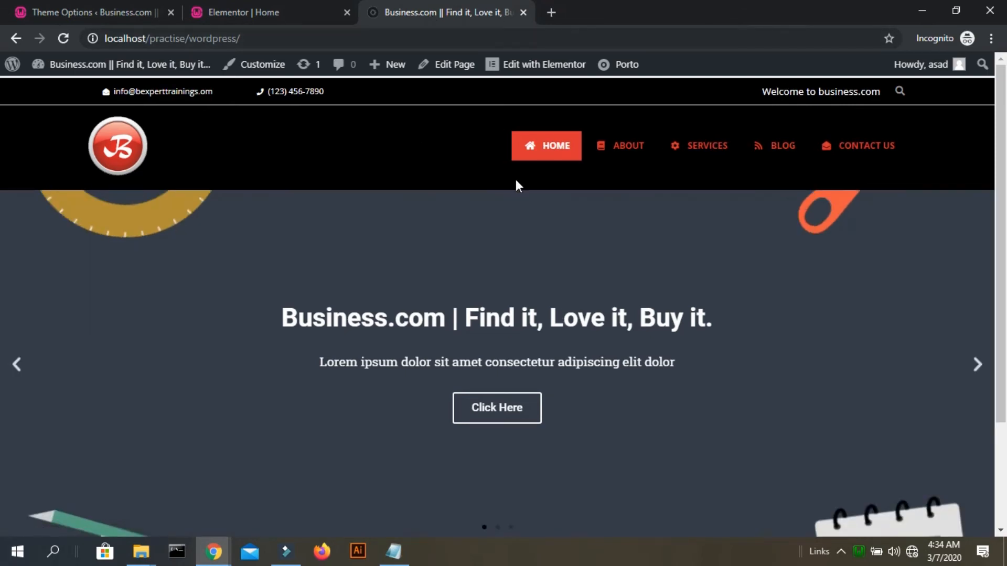
pyautogui.scroll(-3, 406, 343)
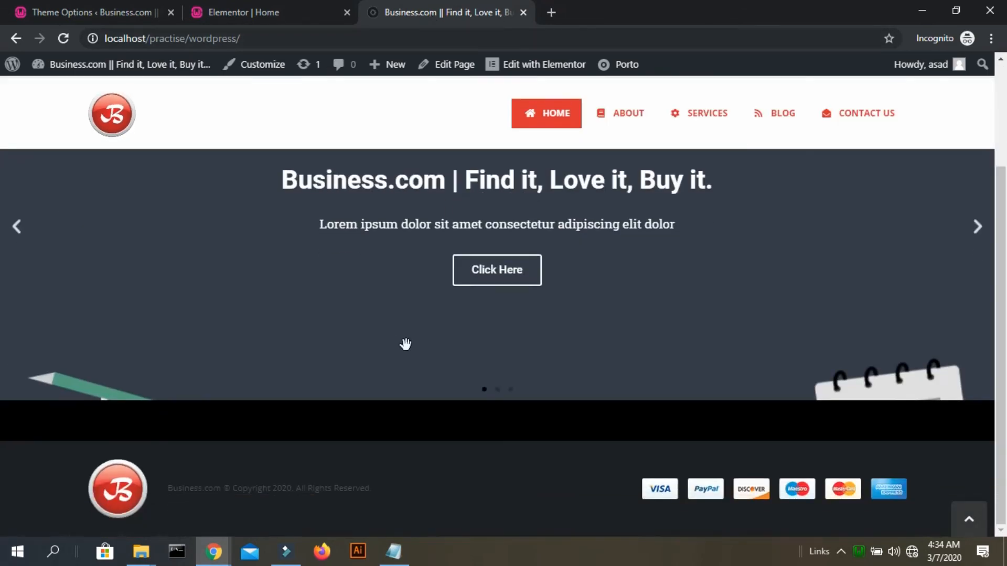
pyautogui.scroll(3, 405, 343)
pyautogui.scroll(-3, 405, 344)
pyautogui.scroll(3, 406, 344)
pyautogui.scroll(-3, 405, 344)
pyautogui.scroll(3, 406, 344)
# Make the skin layout's basic background color transparent and save the theme options.
pyautogui.click(280, 21)
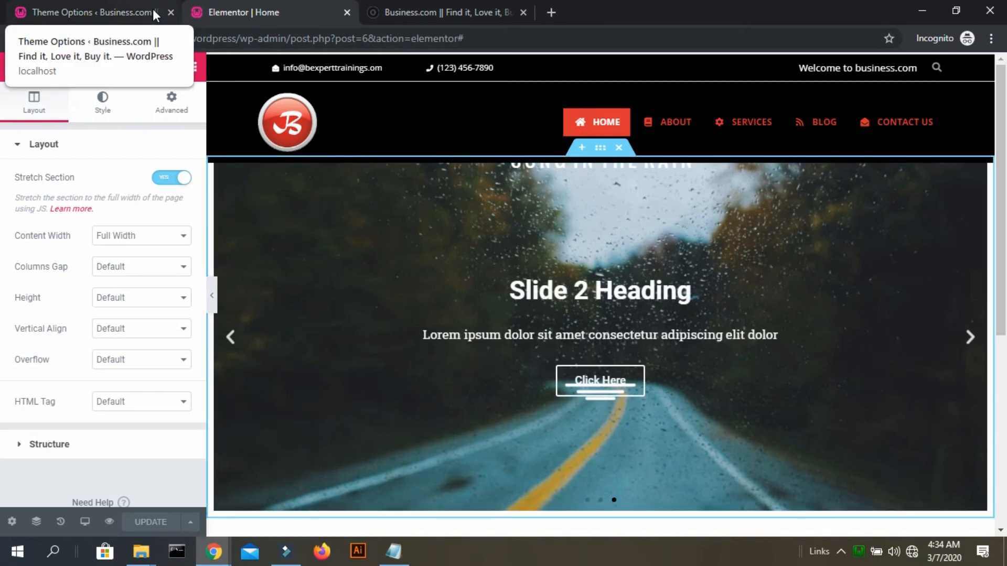
pyautogui.click(117, 6)
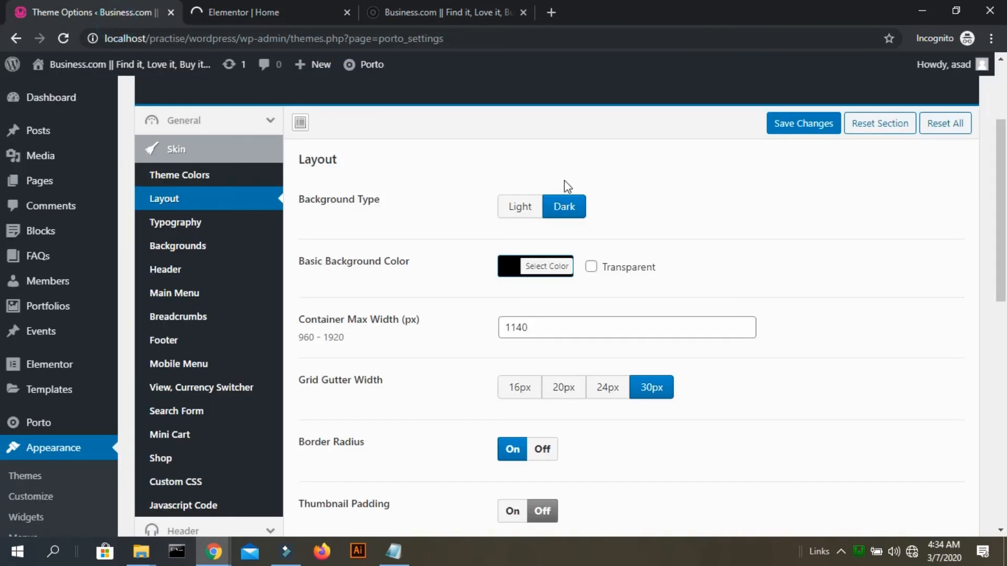
pyautogui.click(594, 267)
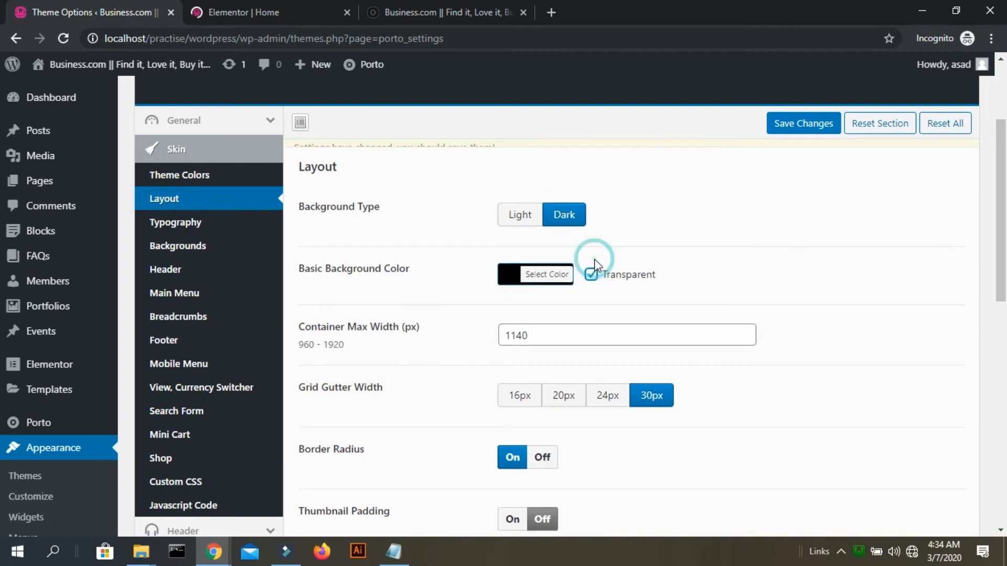
pyautogui.click(799, 131)
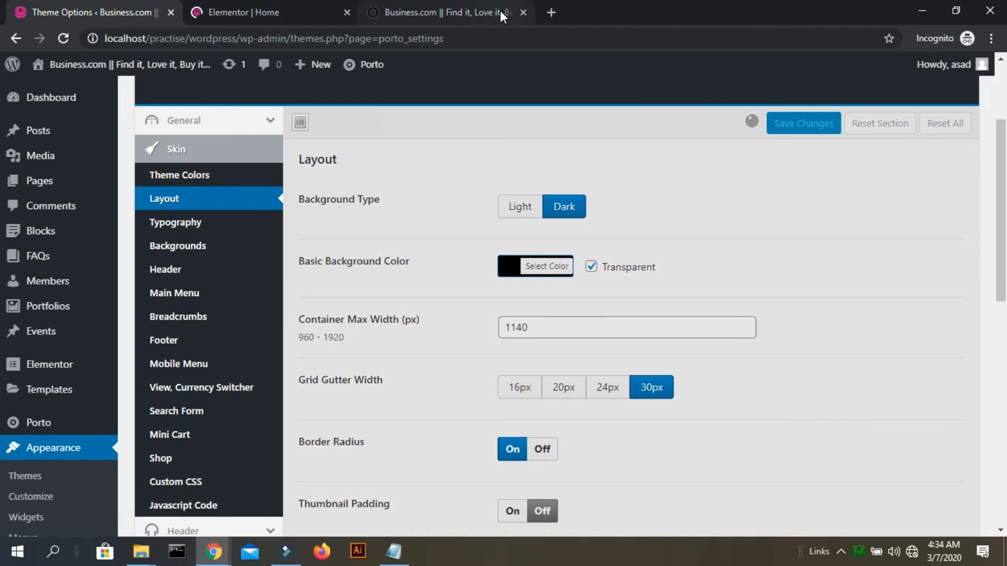
# Check the live home page between header and footer while the theme options are saving.
pyautogui.click(443, 14)
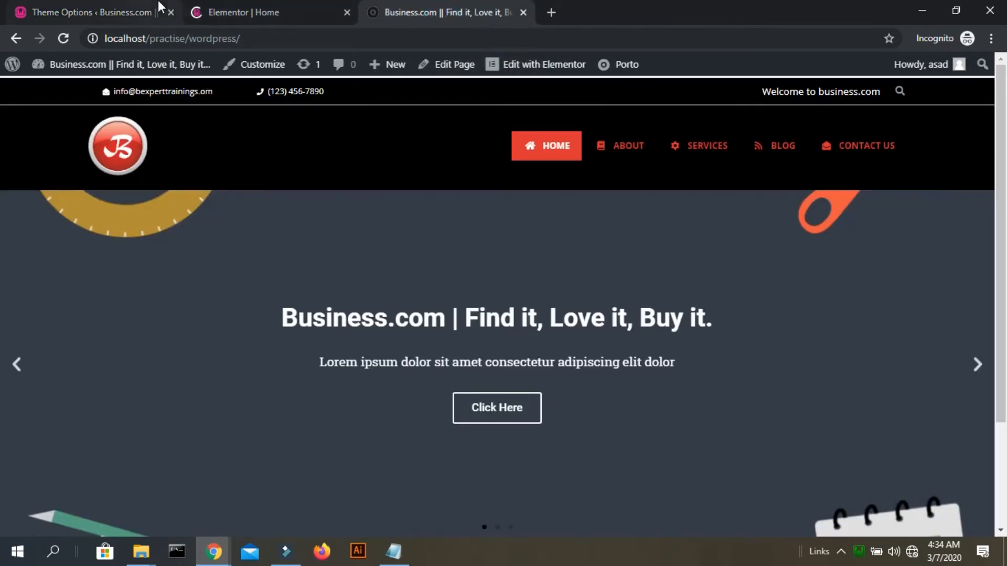
pyautogui.click(49, 11)
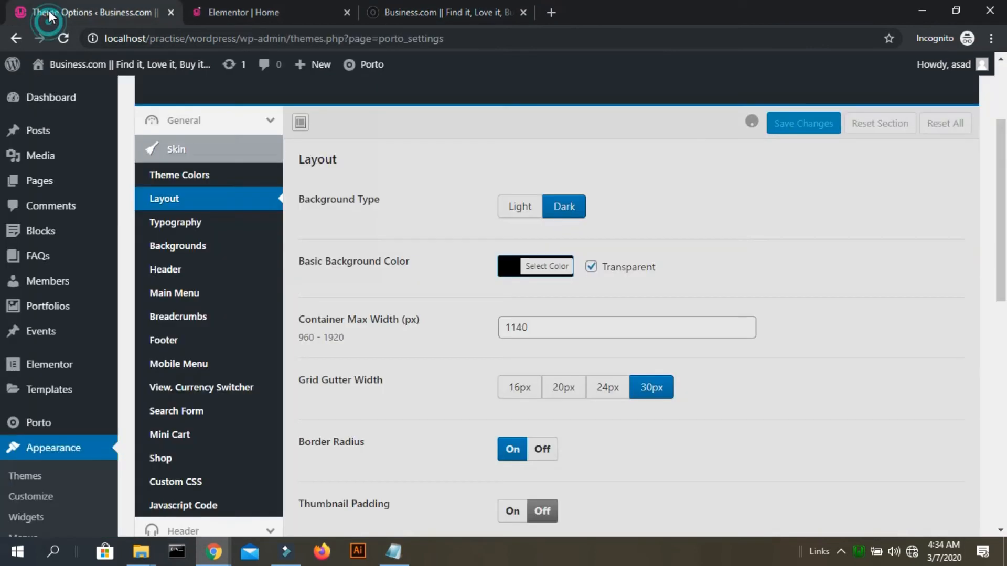
pyautogui.click(401, 3)
pyautogui.scroll(-3, 664, 329)
pyautogui.scroll(3, 663, 328)
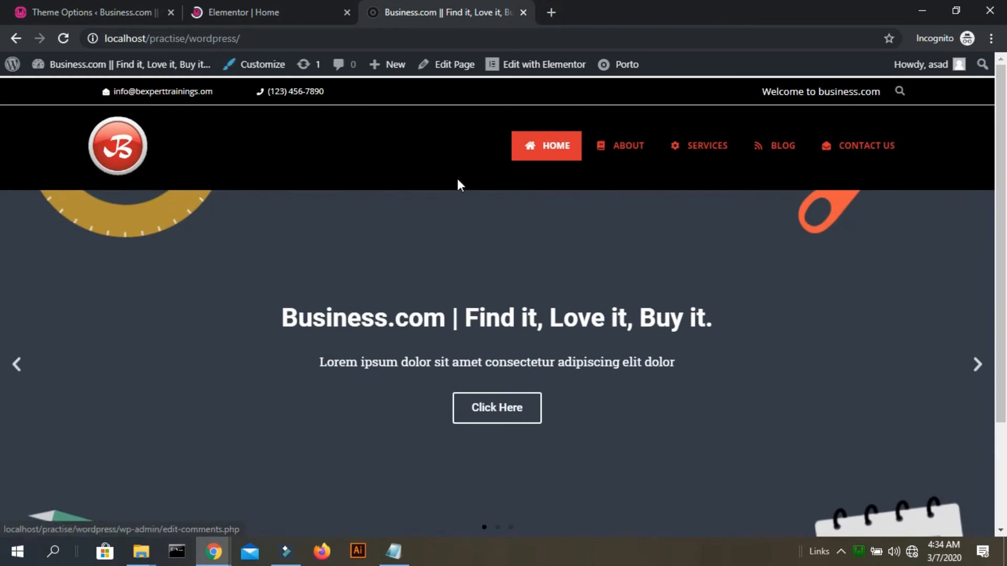
pyautogui.scroll(-3, 478, 301)
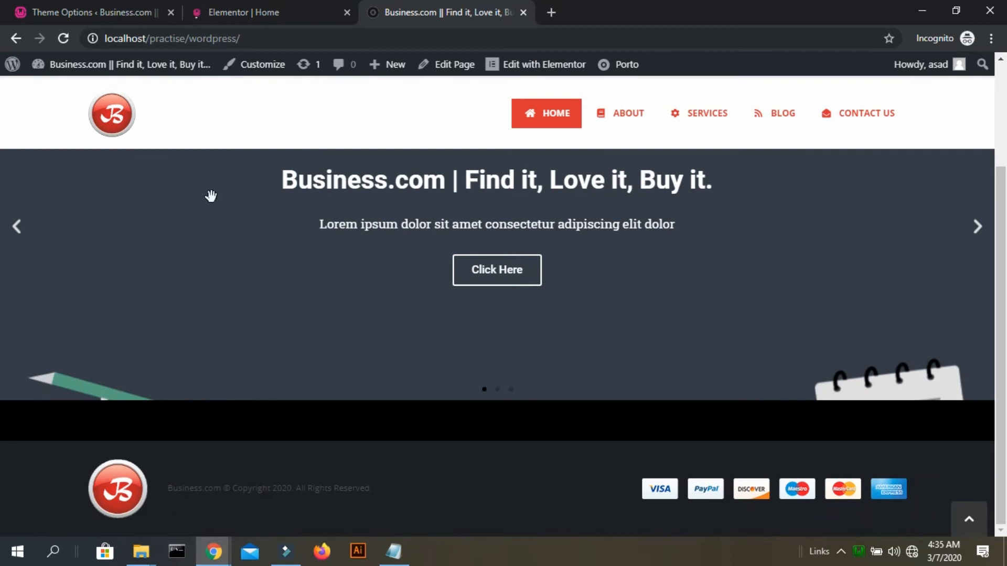
pyautogui.click(73, 10)
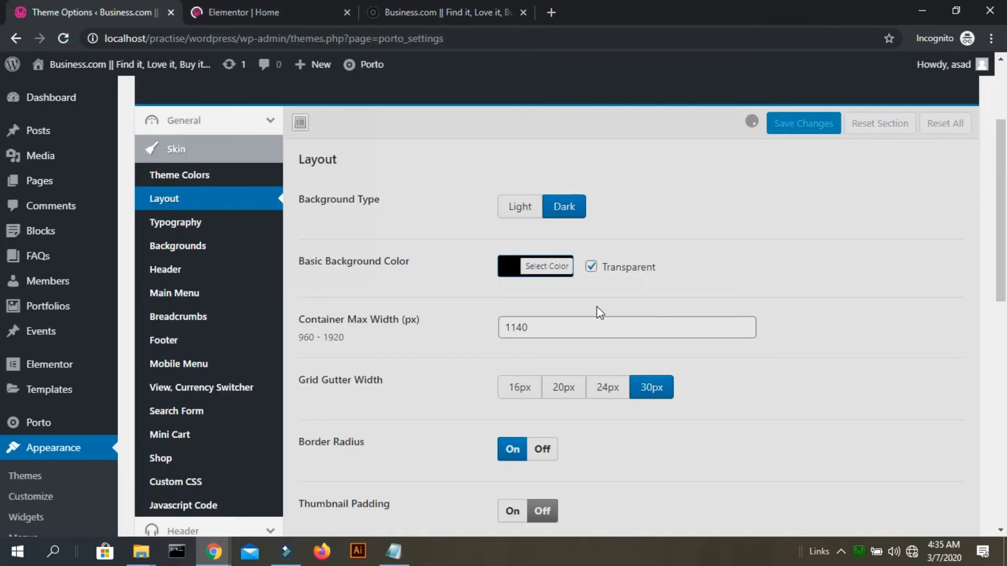
pyautogui.click(419, 8)
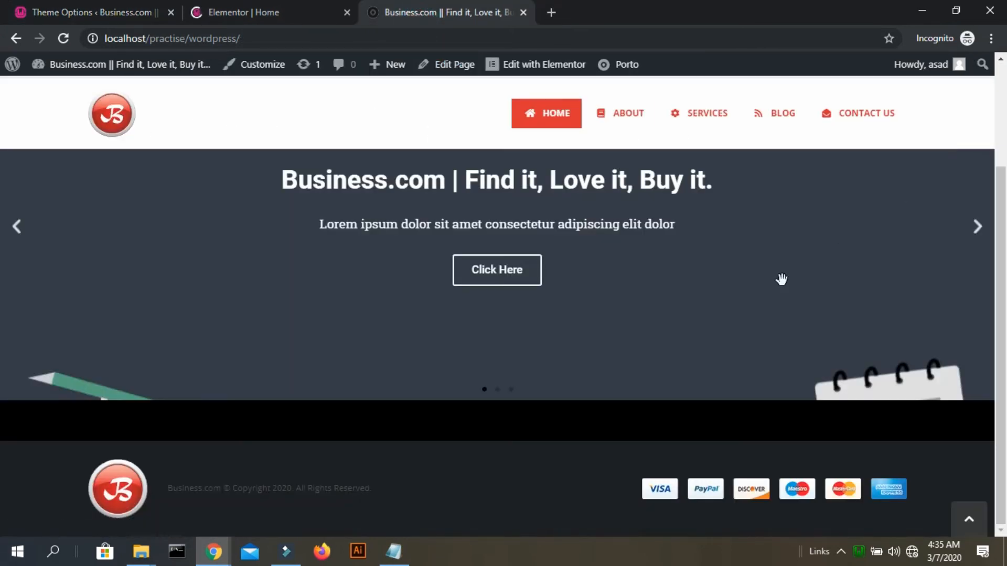
pyautogui.scroll(3, 782, 279)
pyautogui.scroll(-3, 782, 280)
pyautogui.scroll(3, 782, 280)
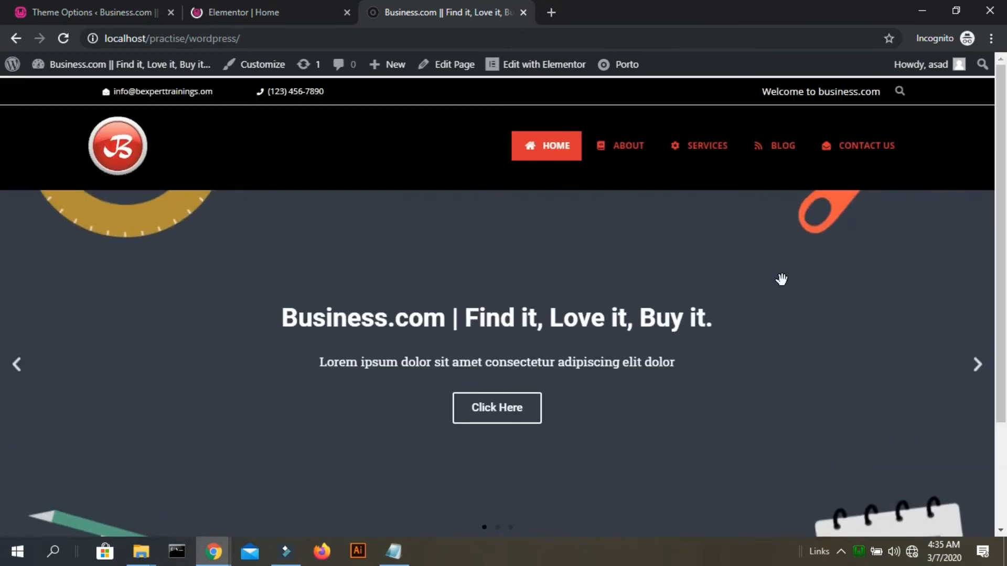
# Check the sticky header on the live home page, set the skin's Sticky Header background color to #000000, and save the changes.
pyautogui.scroll(-3, 782, 279)
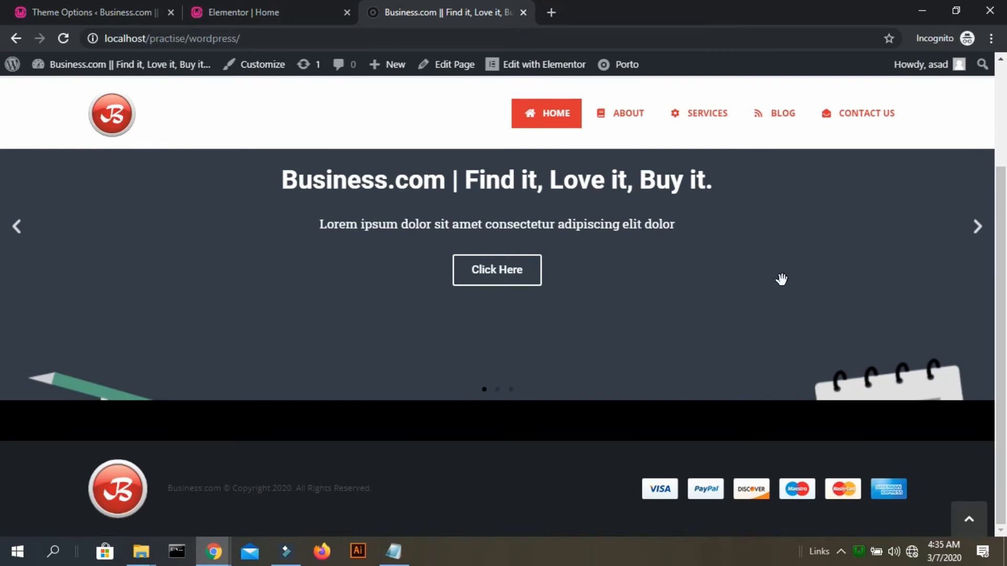
pyautogui.scroll(3, 781, 280)
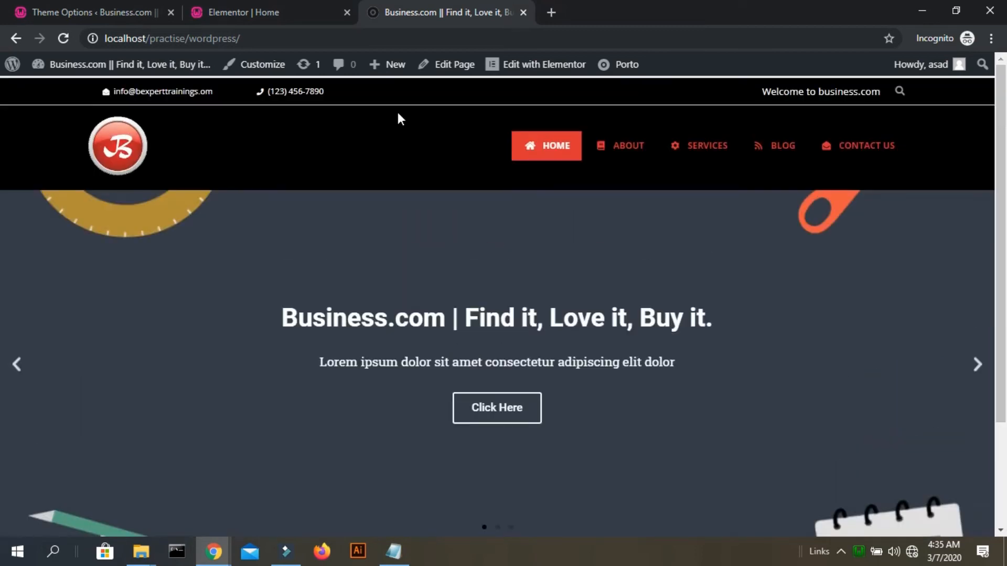
pyautogui.click(104, 7)
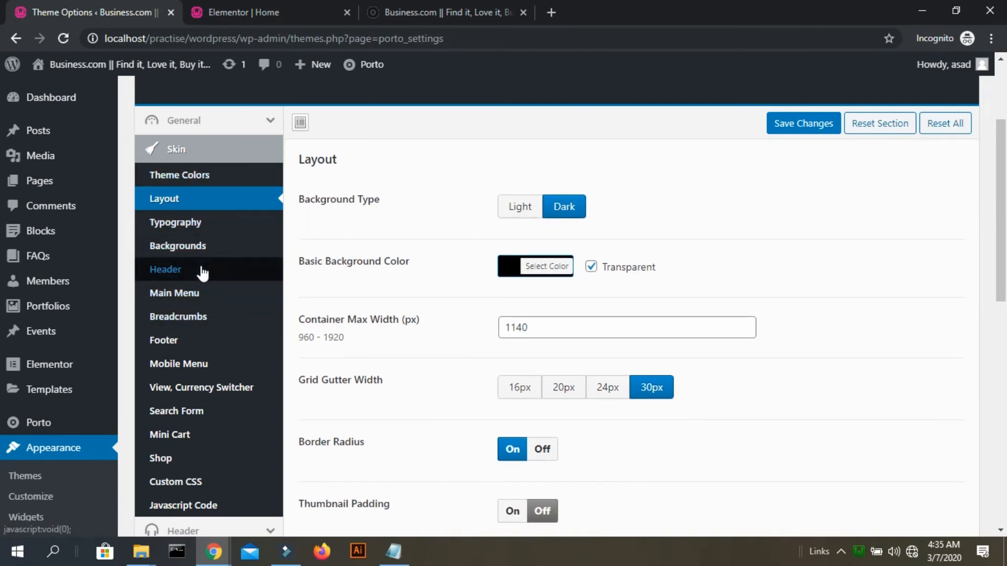
pyautogui.click(202, 270)
pyautogui.scroll(-12, 662, 245)
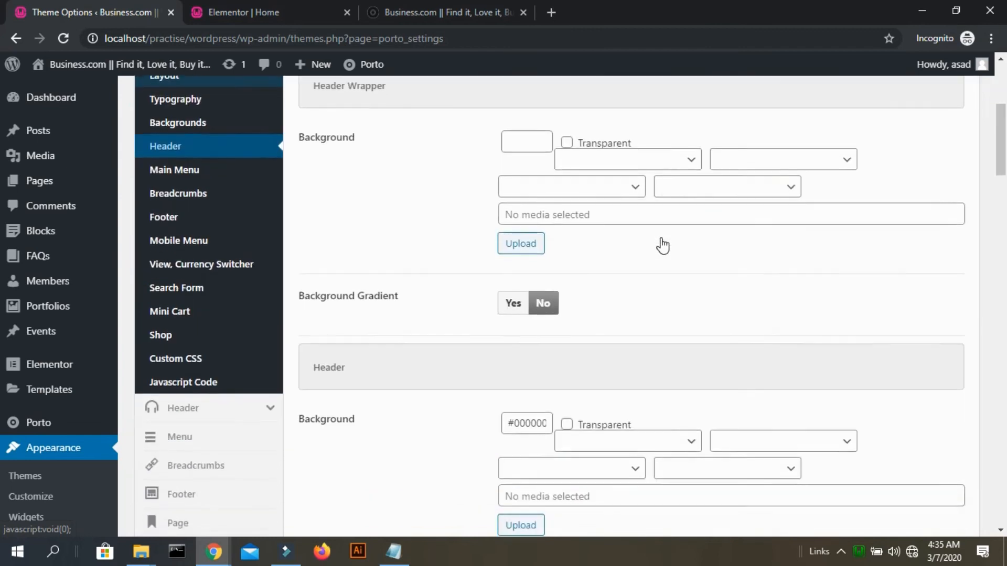
pyautogui.scroll(-5, 663, 244)
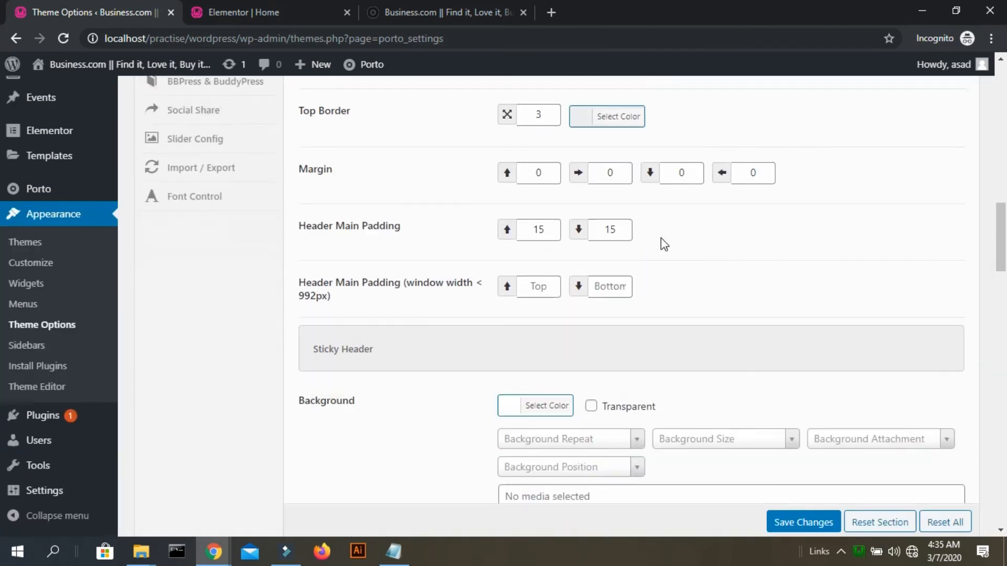
pyautogui.moveTo(312, 212); pyautogui.dragTo(425, 209)
pyautogui.click(425, 209)
pyautogui.click(522, 278)
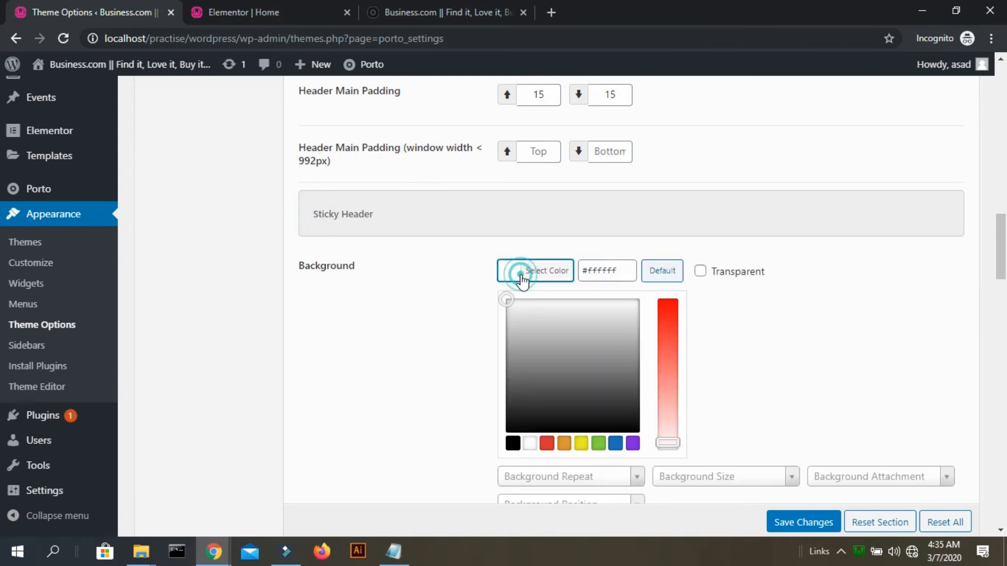
pyautogui.click(513, 444)
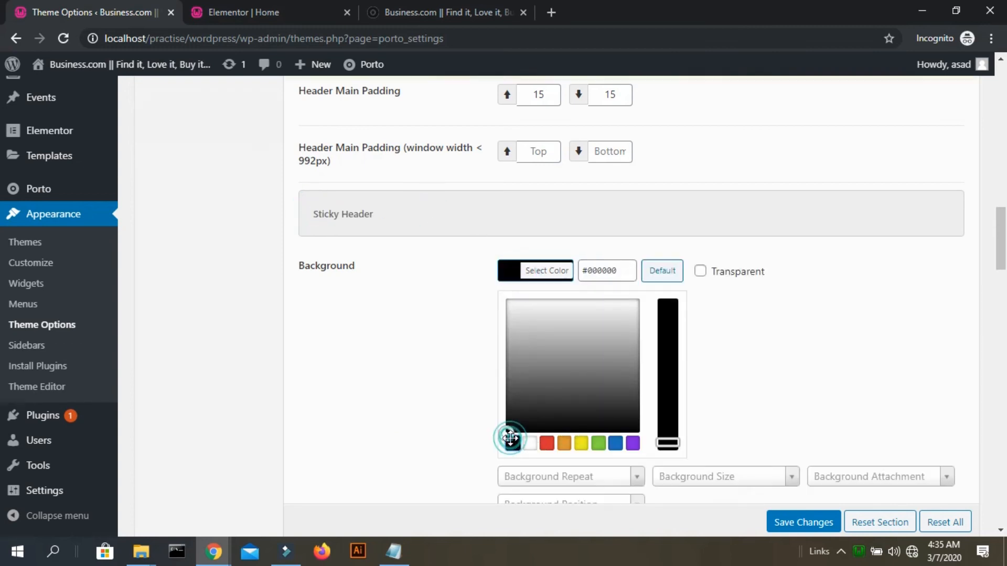
pyautogui.click(822, 529)
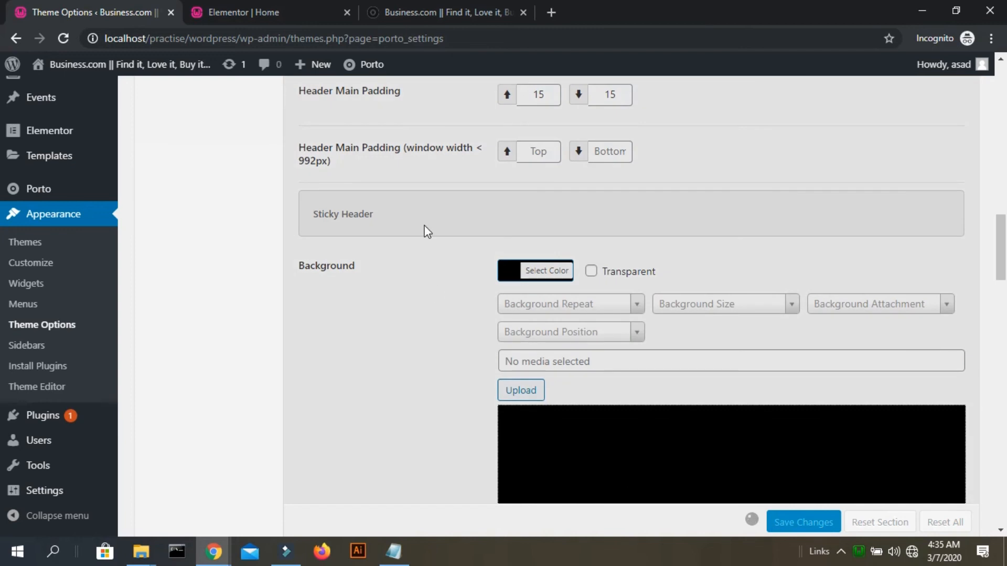
pyautogui.click(454, 12)
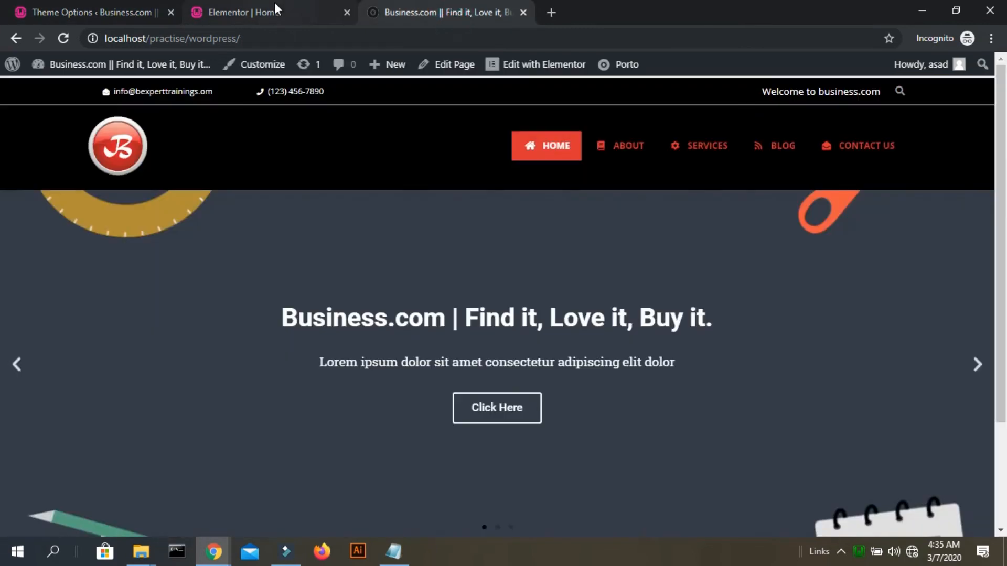
pyautogui.click(158, 1)
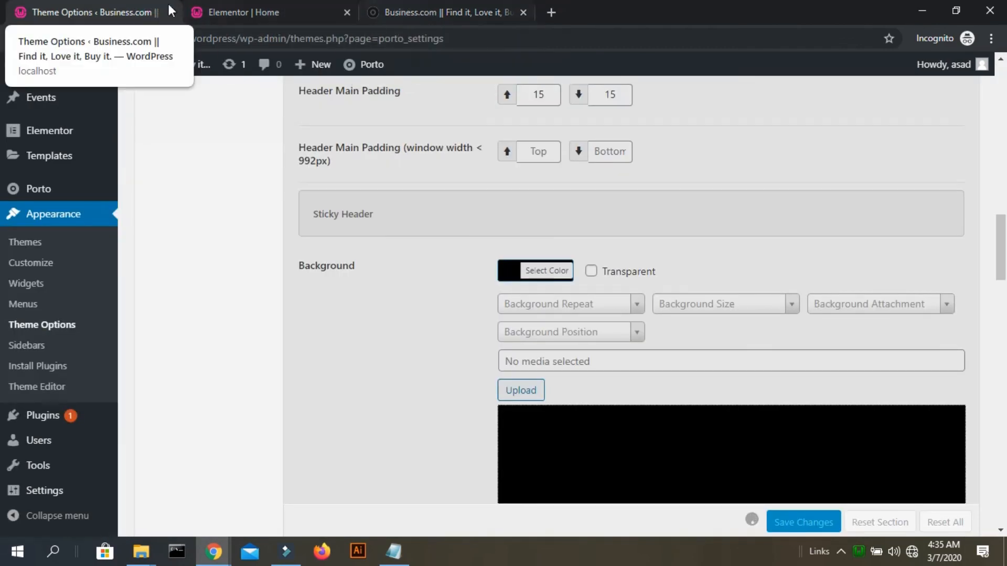
pyautogui.scroll(1, 640, 314)
pyautogui.scroll(-2, 639, 314)
pyautogui.scroll(-1, 639, 314)
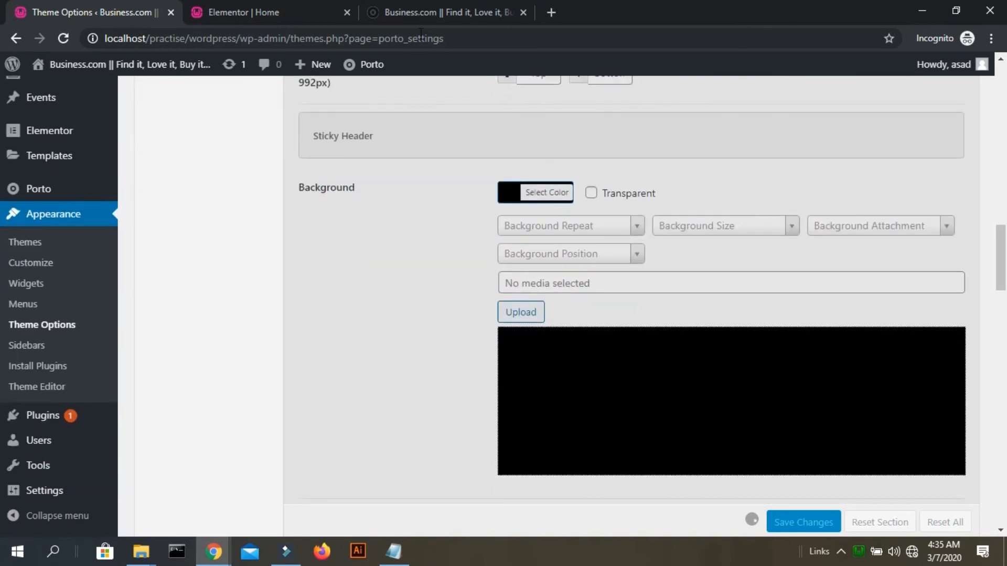
# Check the slider and the area below it in the Home page's Elementor editor, and reload the editor.
pyautogui.click(273, 15)
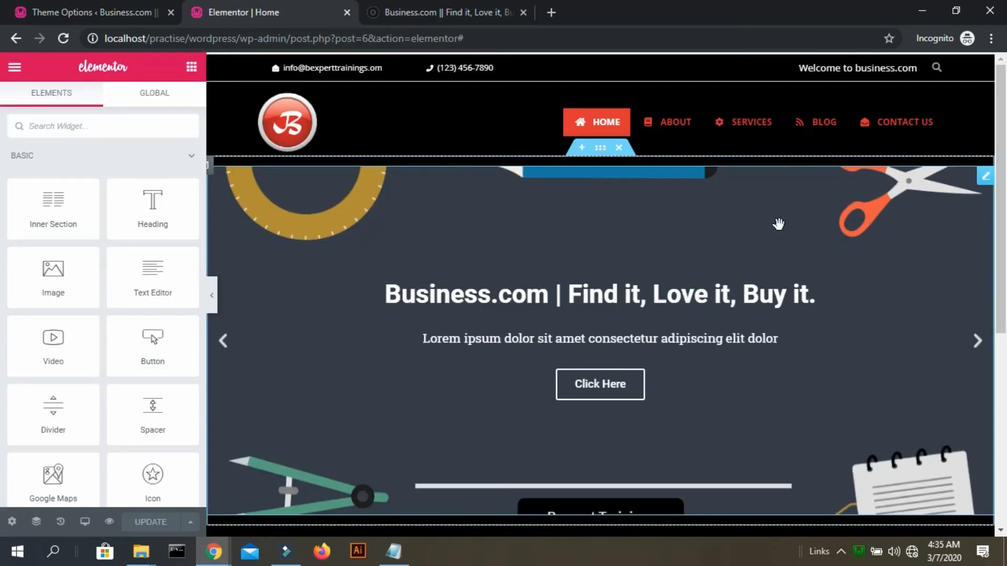
pyautogui.scroll(-5, 683, 291)
pyautogui.scroll(2, 683, 291)
pyautogui.scroll(3, 683, 291)
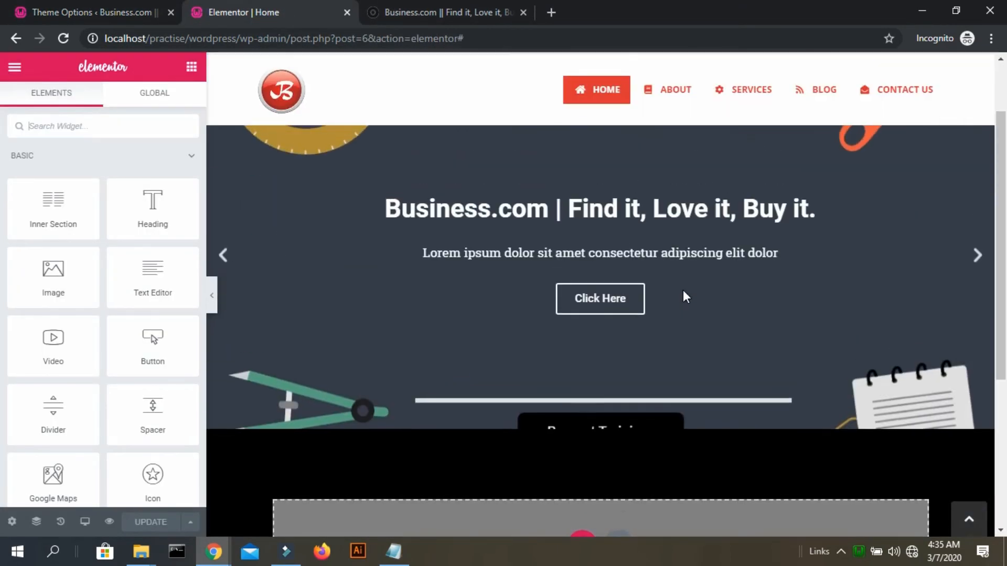
pyautogui.scroll(-2, 683, 290)
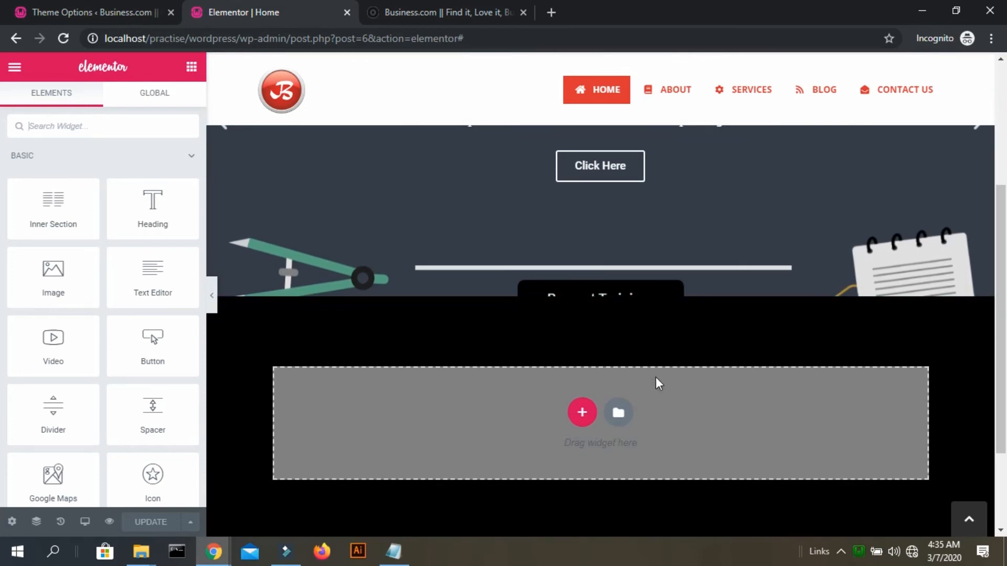
pyautogui.press('F5')
# Once the theme options are saved, reload the live home page and check the sticky header's background while scrolled down.
pyautogui.click(453, 13)
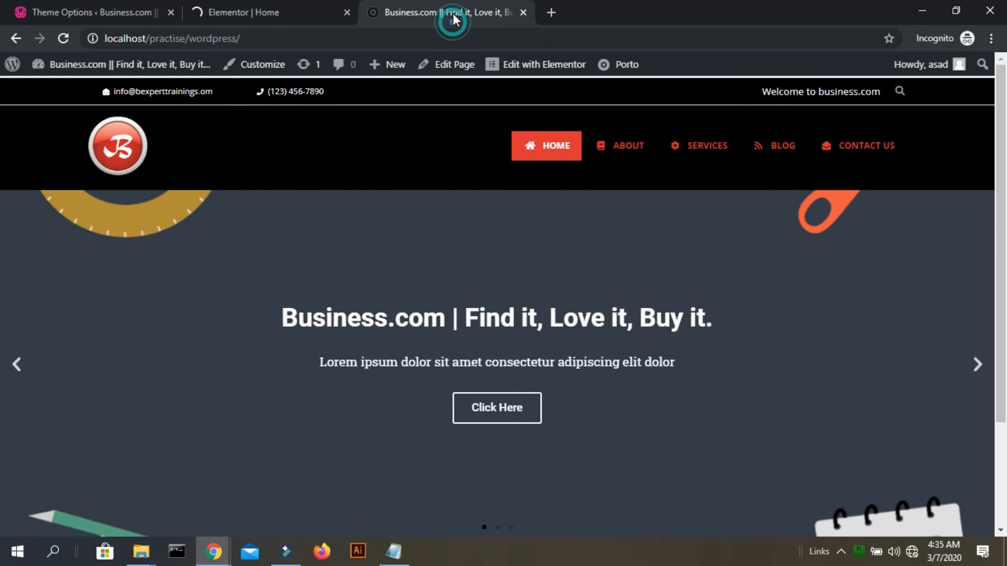
pyautogui.click(101, 11)
pyautogui.scroll(5, 535, 241)
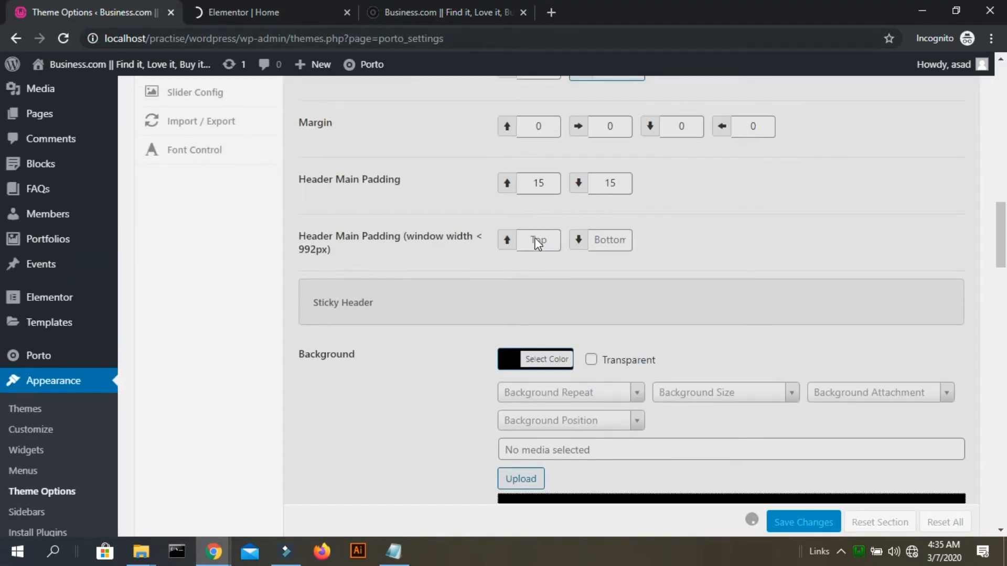
pyautogui.scroll(4, 537, 242)
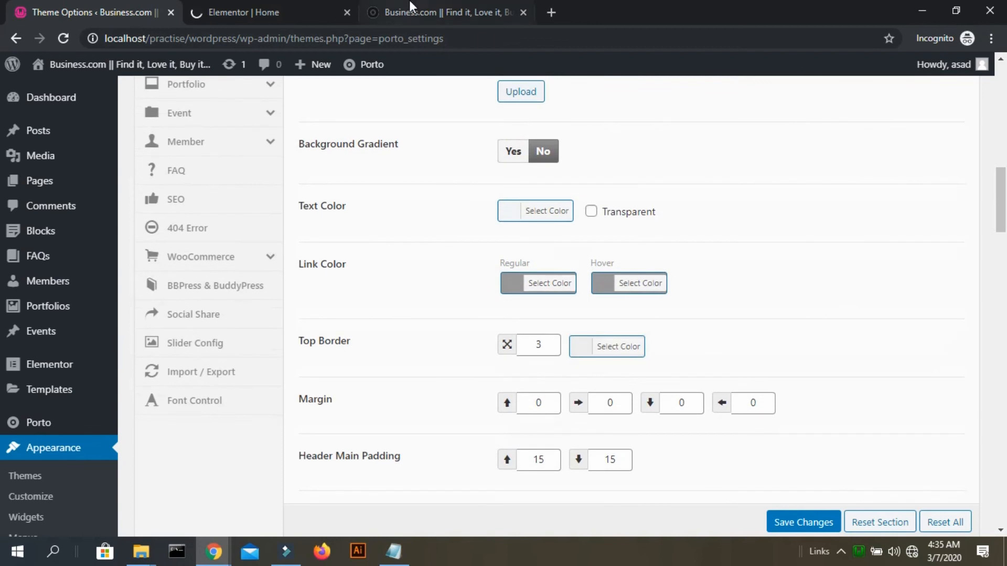
pyautogui.click(410, 6)
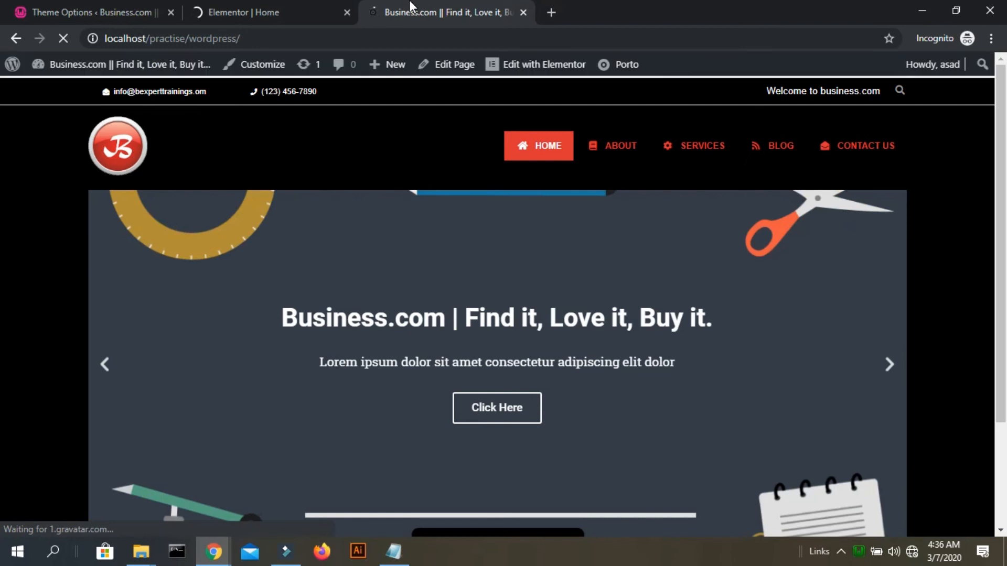
pyautogui.scroll(-3, 629, 311)
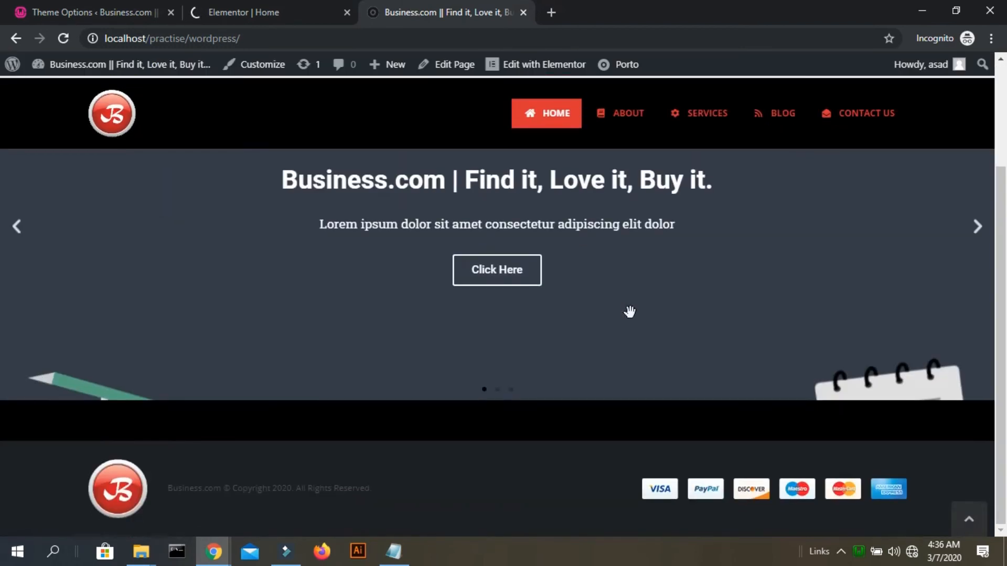
pyautogui.scroll(3, 629, 310)
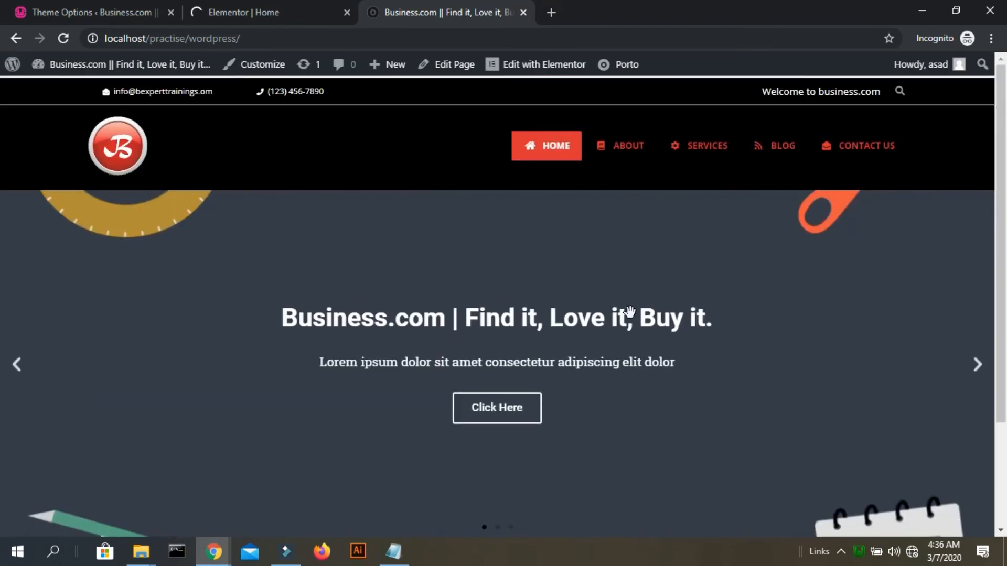
# Set the skin layout's basic background color to white and save the theme options.
pyautogui.click(86, 7)
pyautogui.scroll(6, 598, 286)
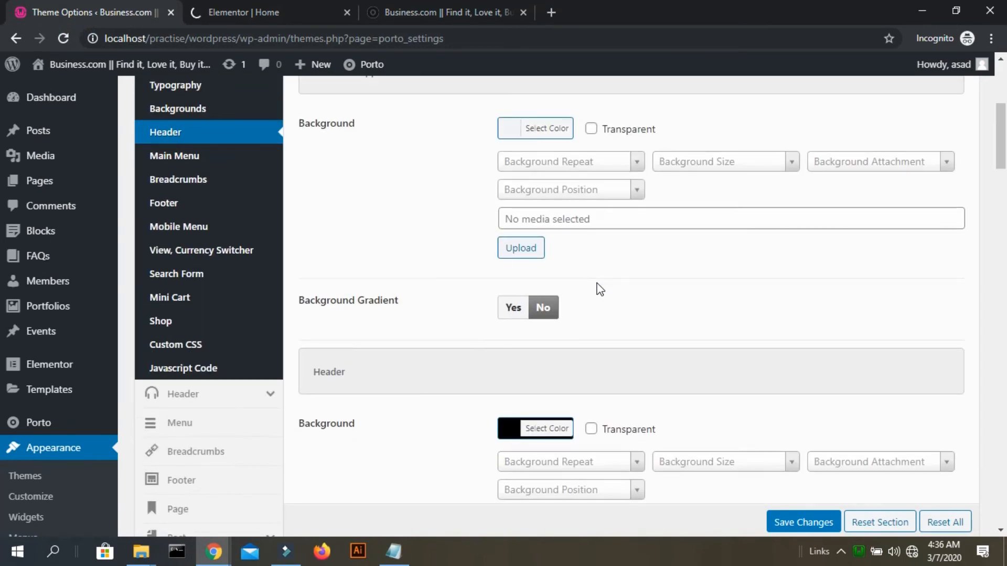
pyautogui.scroll(-3, 600, 290)
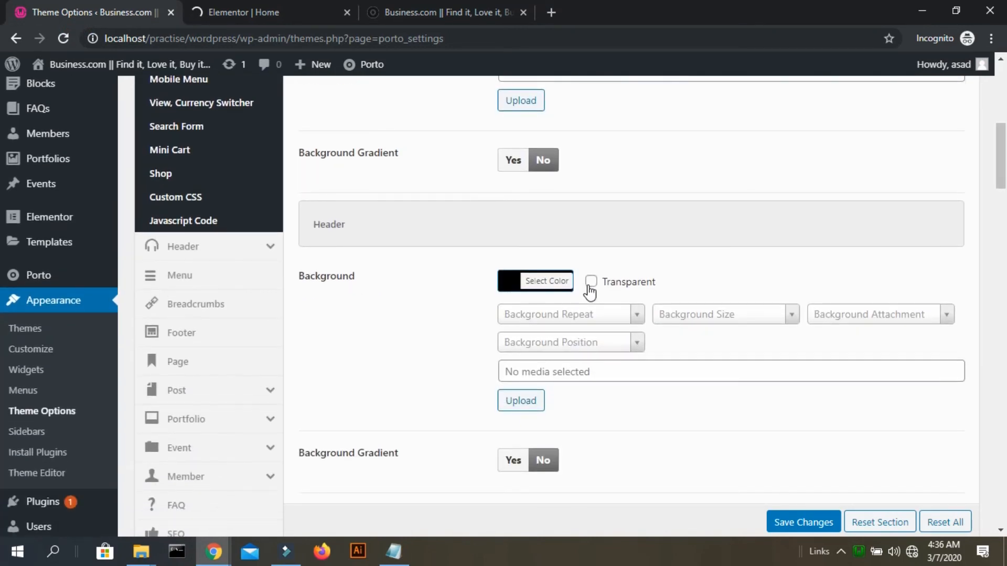
pyautogui.scroll(5, 589, 288)
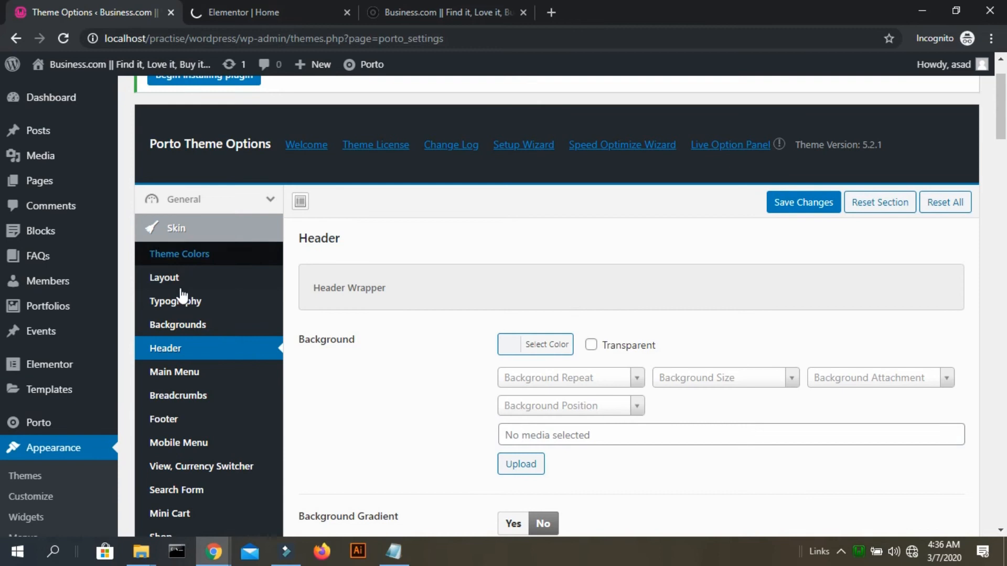
pyautogui.click(189, 278)
pyautogui.scroll(-2, 687, 306)
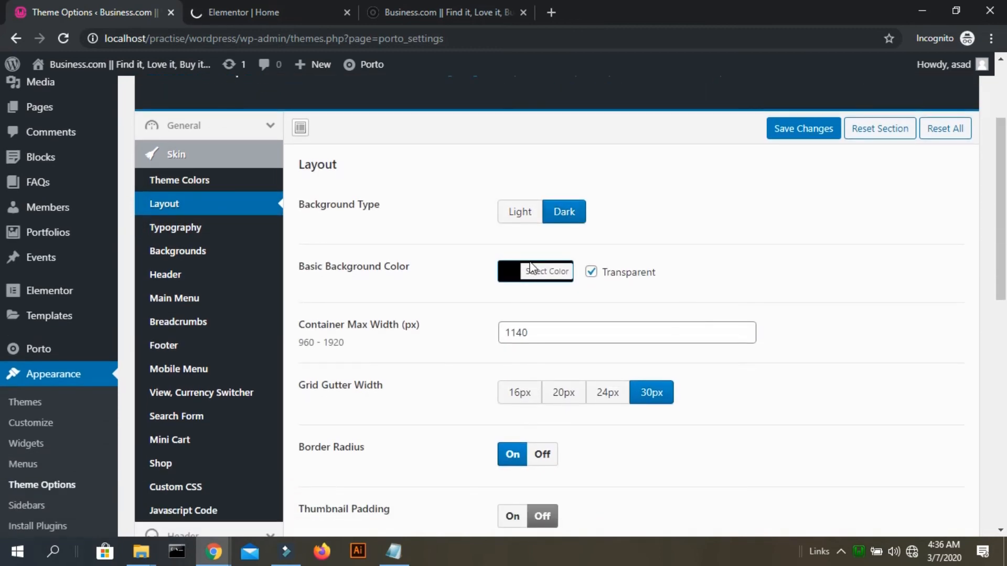
pyautogui.click(518, 277)
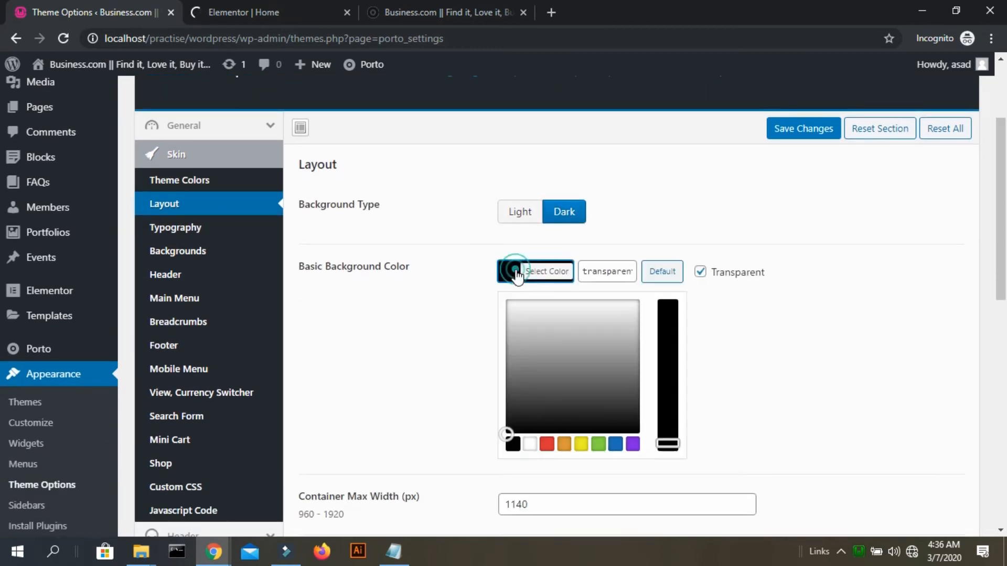
pyautogui.click(531, 444)
pyautogui.click(803, 128)
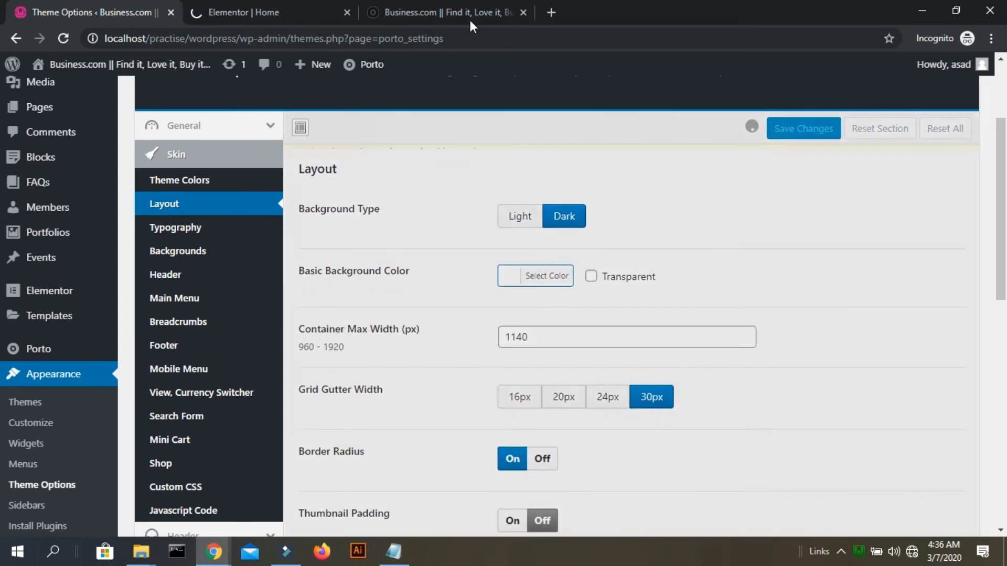
# Close the Home page's Elementor editor and check whether the theme options have finished saving.
pyautogui.click(470, 16)
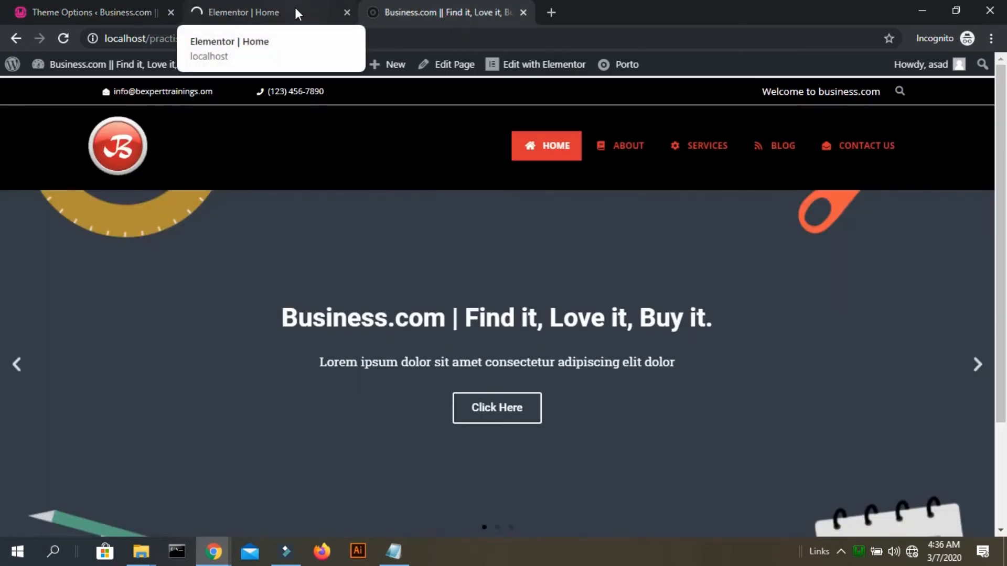
pyautogui.click(346, 12)
pyautogui.click(127, 11)
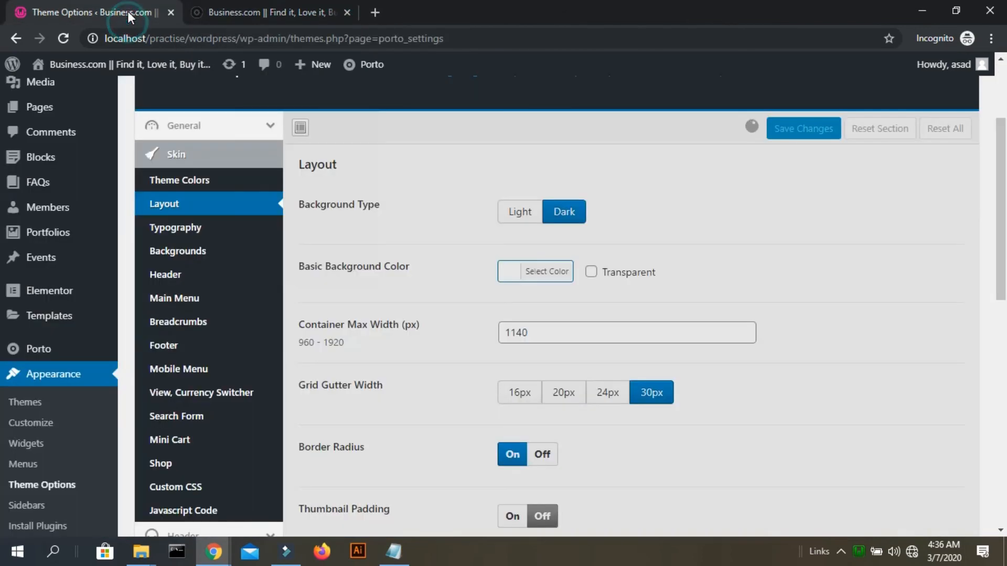
pyautogui.click(265, 15)
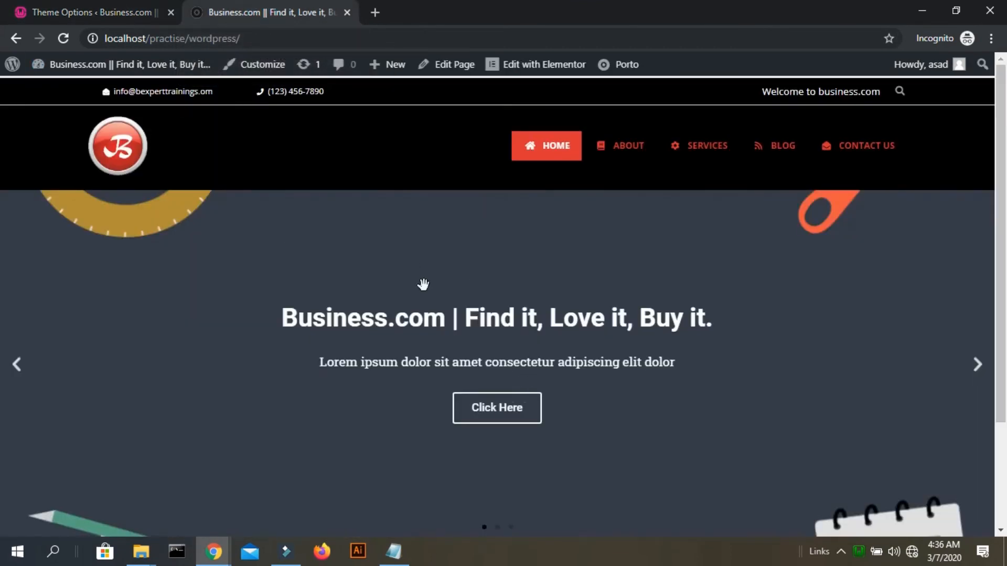
pyautogui.click(105, 11)
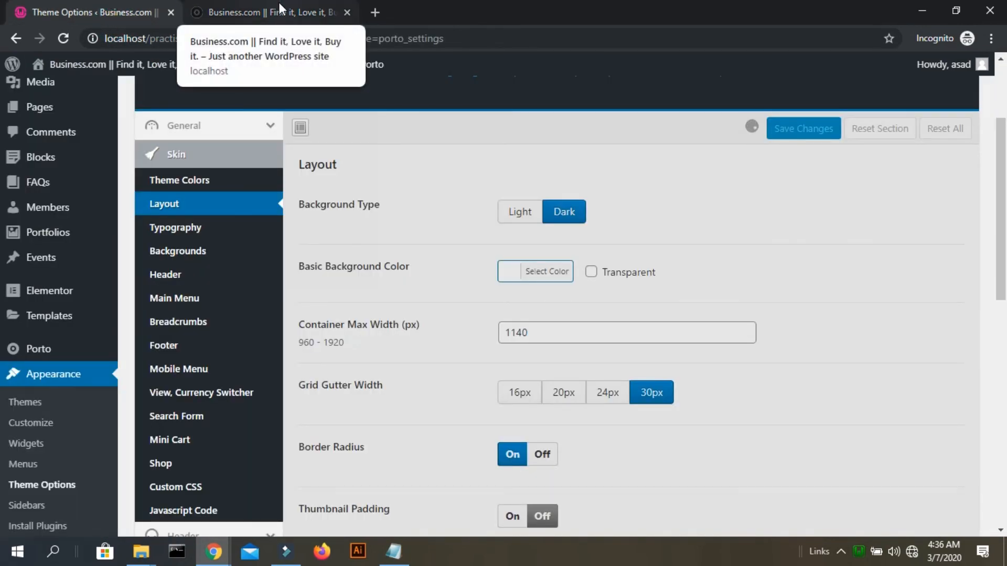
# Step forward through the slides on the live home page while the theme options are saving.
pyautogui.click(267, 15)
pyautogui.scroll(-2, 713, 284)
pyautogui.scroll(3, 713, 283)
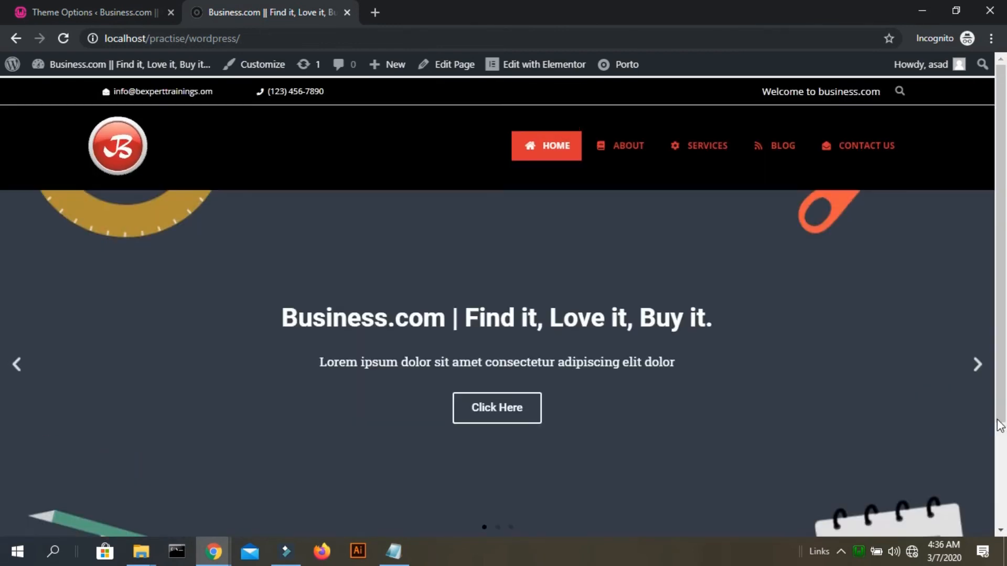
pyautogui.click(976, 363)
pyautogui.click(977, 363)
pyautogui.click(976, 363)
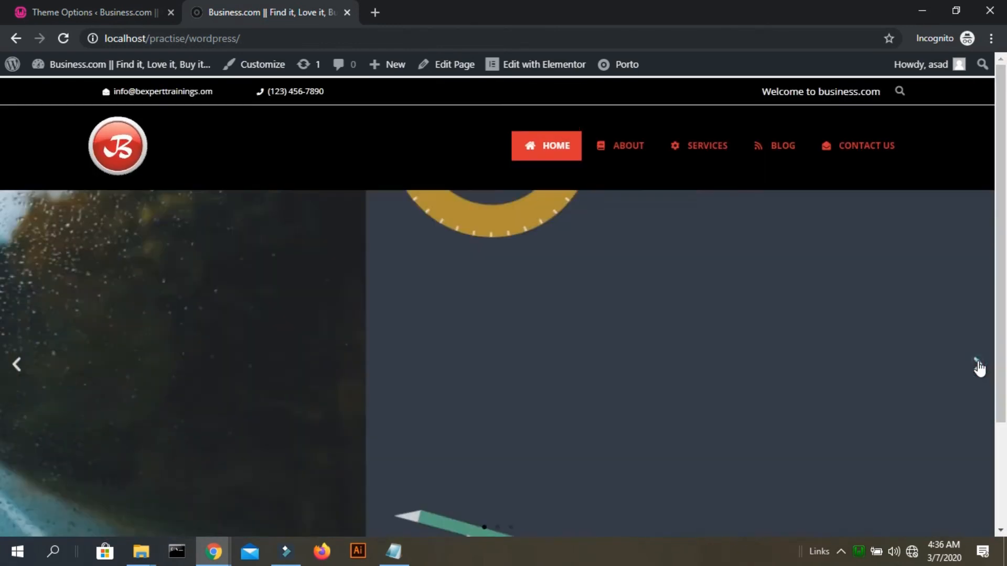
# Reload the live home page and check the spacing and background around the slider between header and footer.
pyautogui.click(49, 15)
pyautogui.click(205, 7)
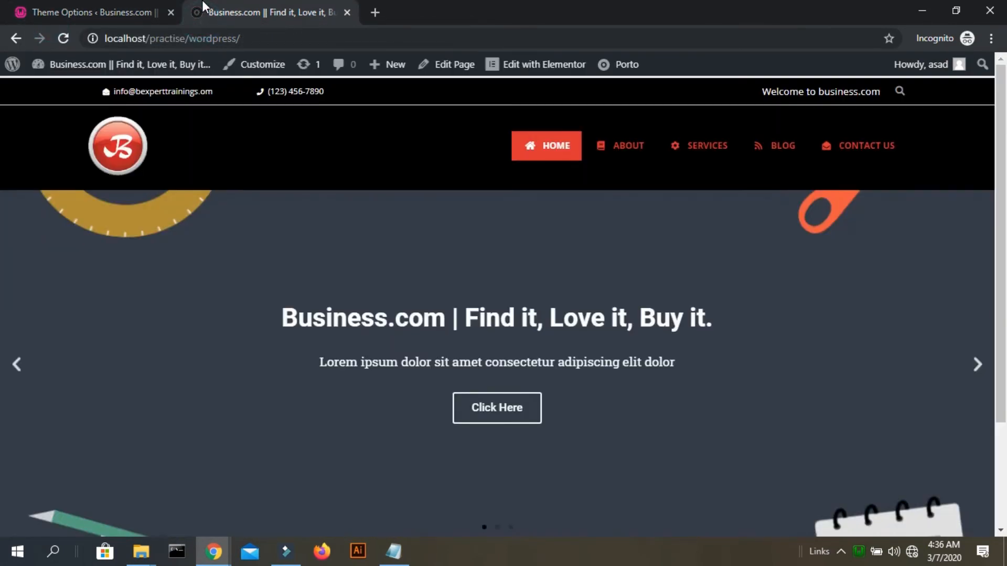
pyautogui.press('F5')
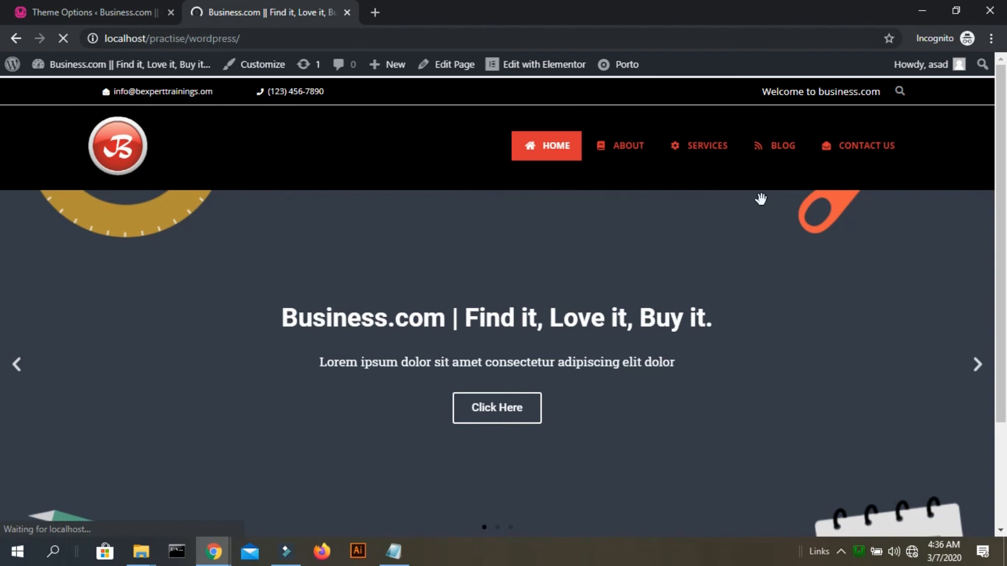
pyautogui.scroll(-3, 703, 323)
pyautogui.scroll(3, 703, 324)
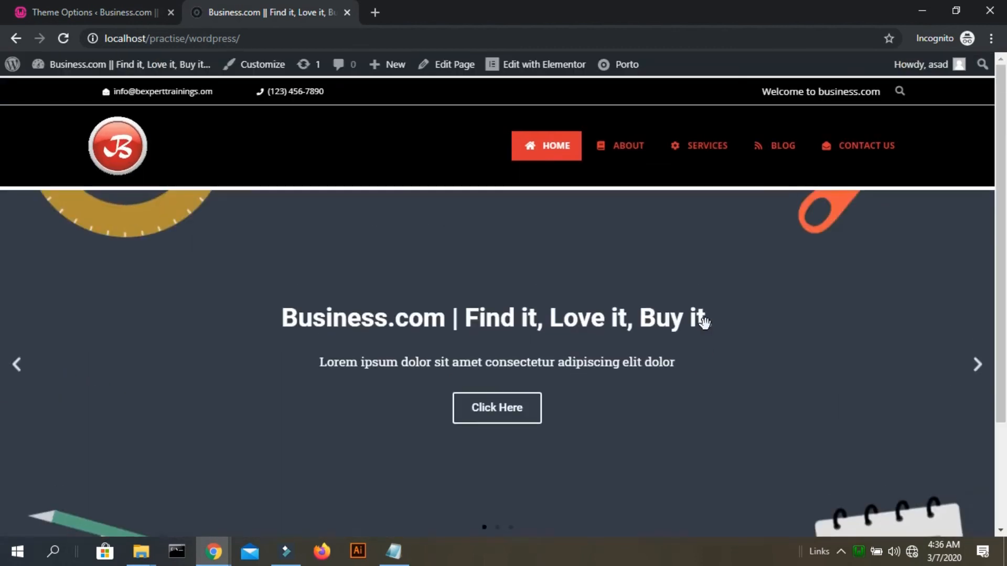
# Open the Home page in Elementor, set the slider section's top margin to -35 px and update the page.
pyautogui.click(530, 66)
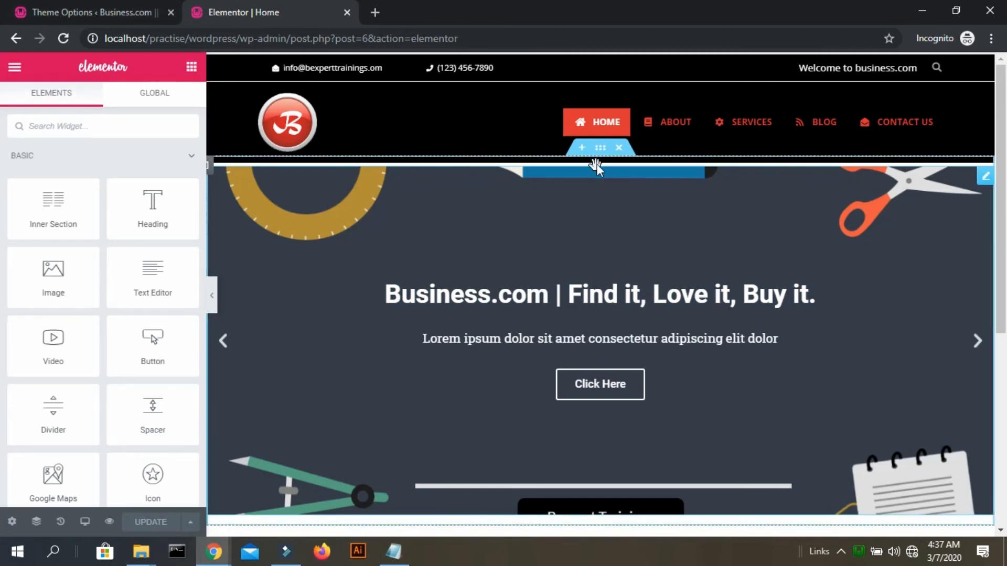
pyautogui.click(600, 158)
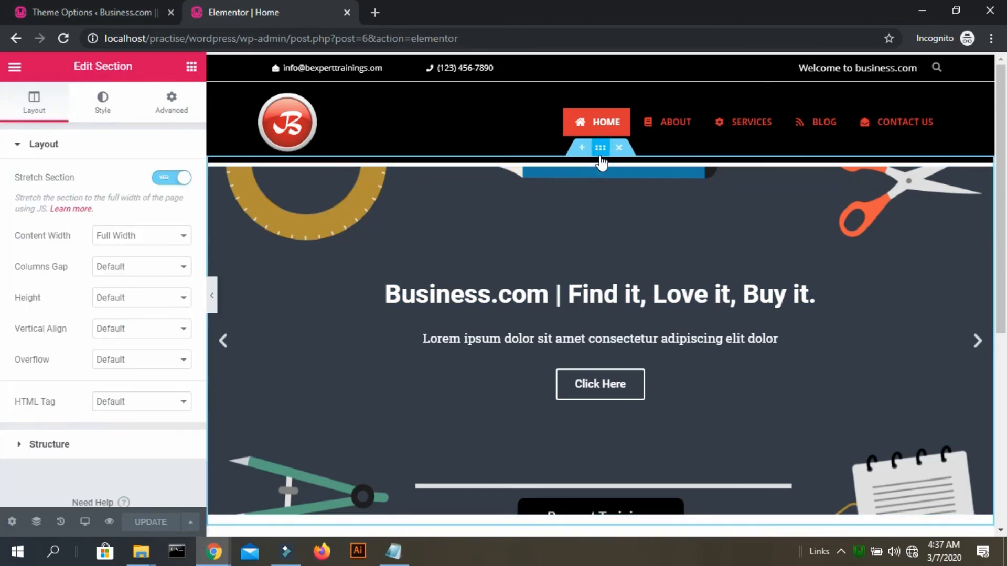
pyautogui.click(97, 110)
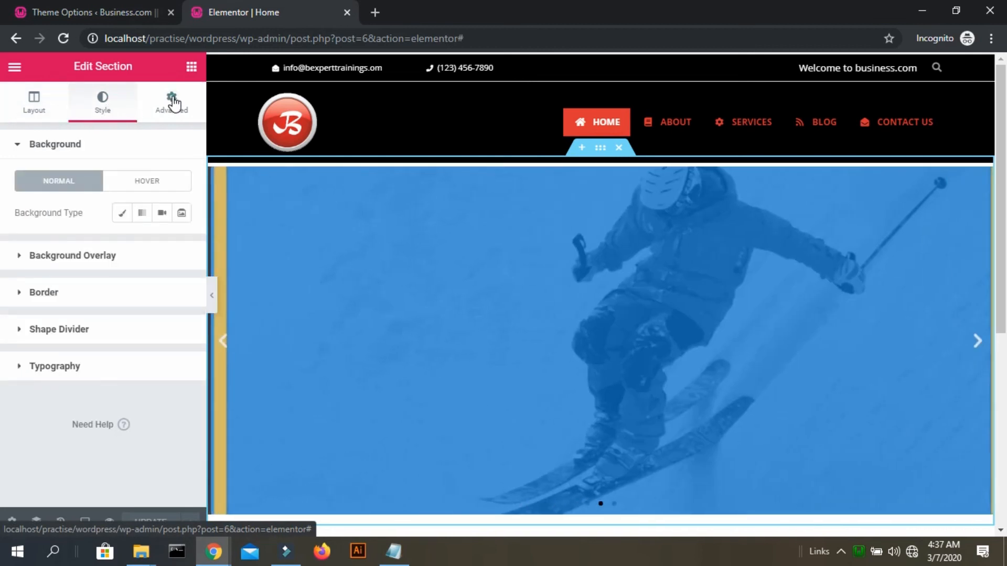
pyautogui.click(173, 103)
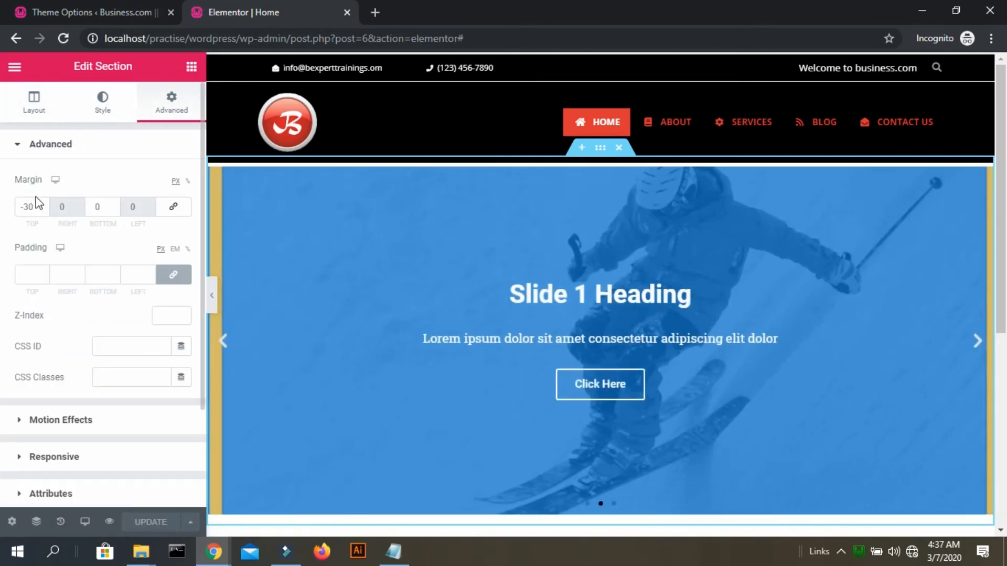
pyautogui.click(43, 211)
pyautogui.click(43, 212)
pyautogui.click(43, 211)
pyautogui.click(43, 211)
pyautogui.click(43, 211)
pyautogui.click(156, 523)
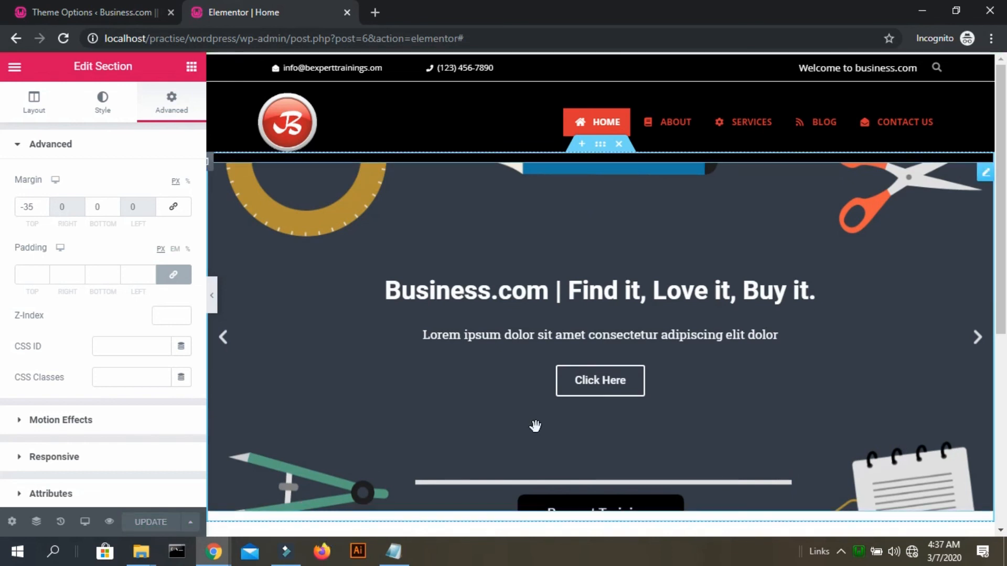
# Set the navigation in the slides widget's slider options to Dots and check the slider in the page preview.
pyautogui.moveTo(1005, 171); pyautogui.dragTo(1003, 141)
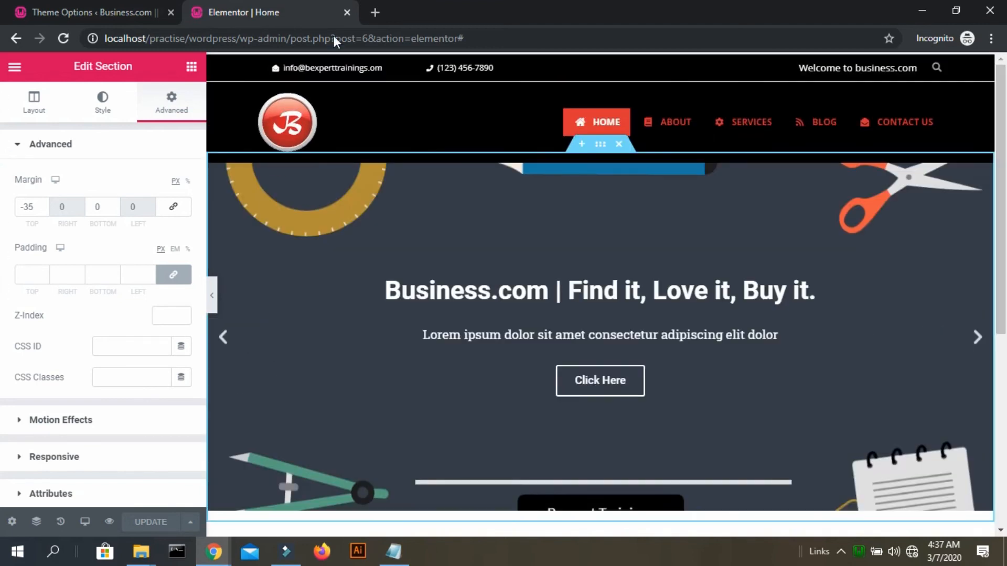
pyautogui.scroll(-6, 483, 373)
pyautogui.scroll(6, 484, 374)
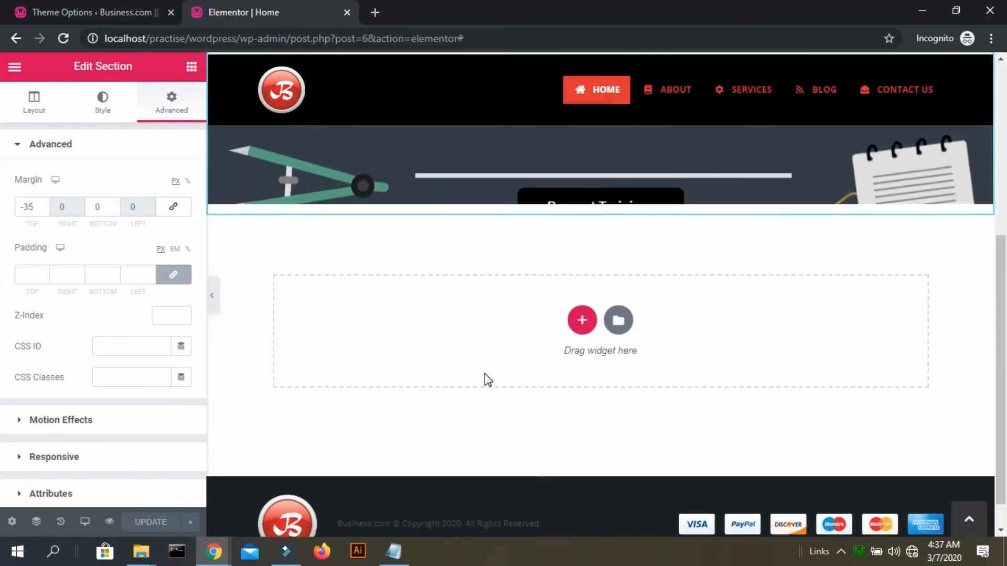
pyautogui.scroll(-6, 485, 373)
pyautogui.scroll(6, 484, 374)
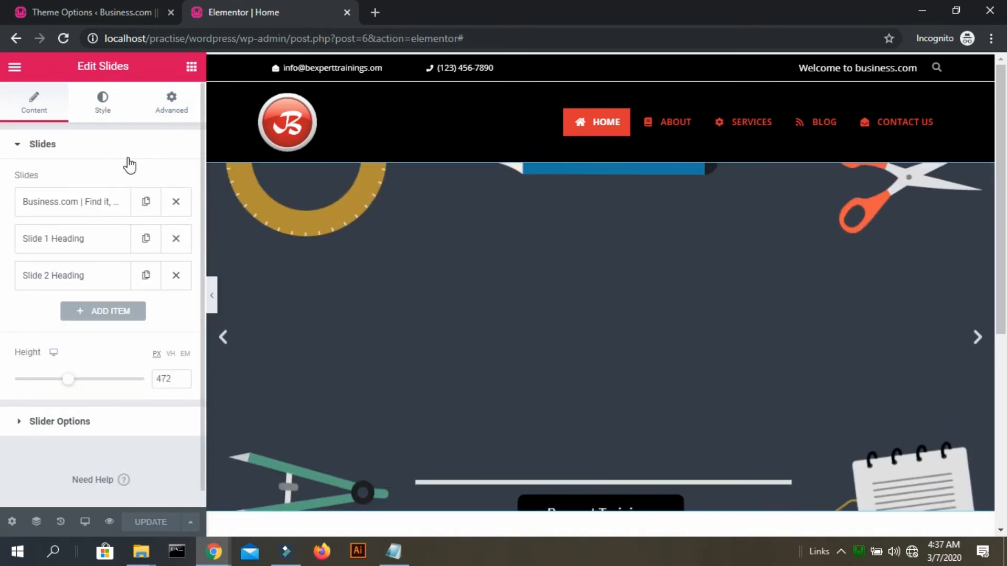
pyautogui.click(110, 105)
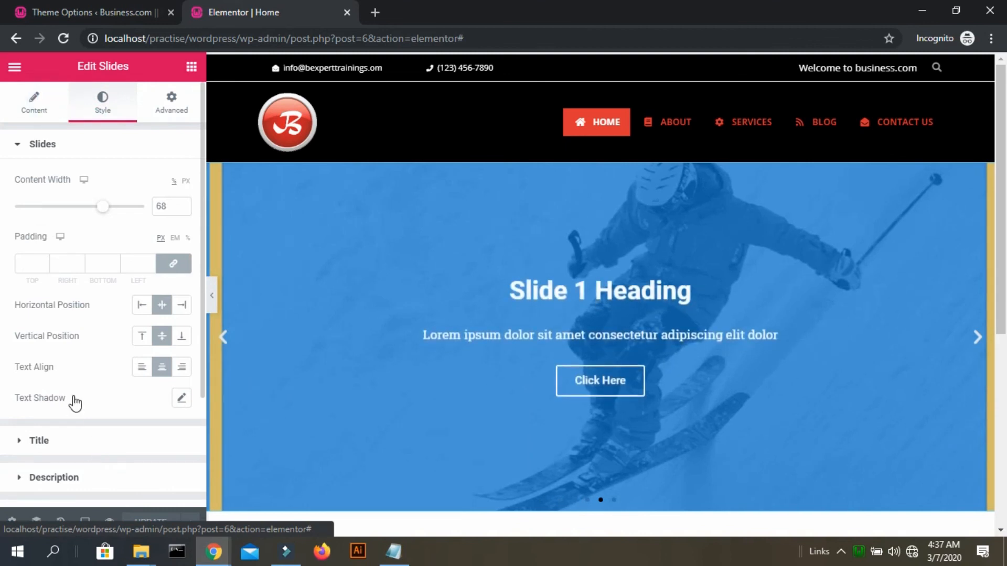
pyautogui.click(42, 105)
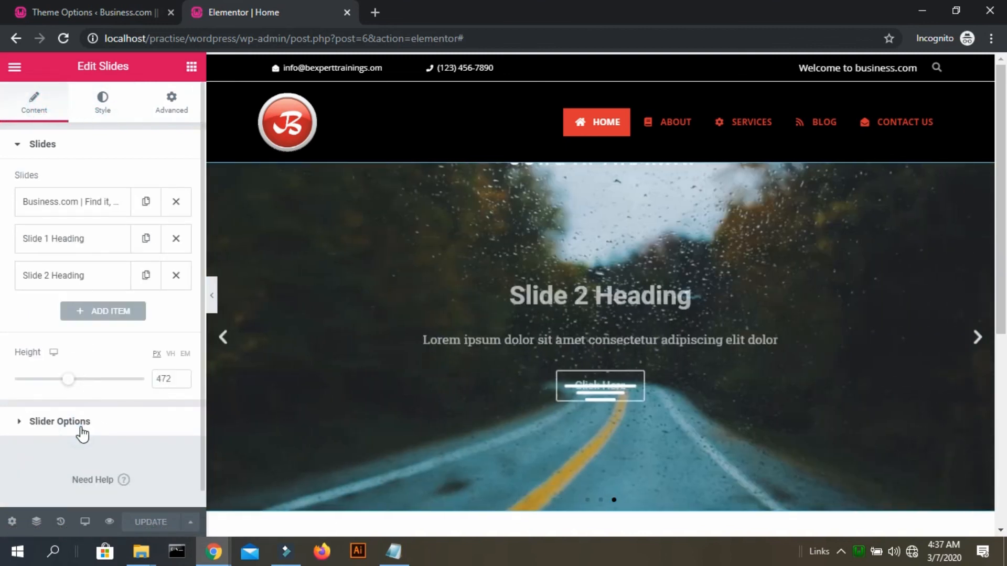
pyautogui.click(82, 430)
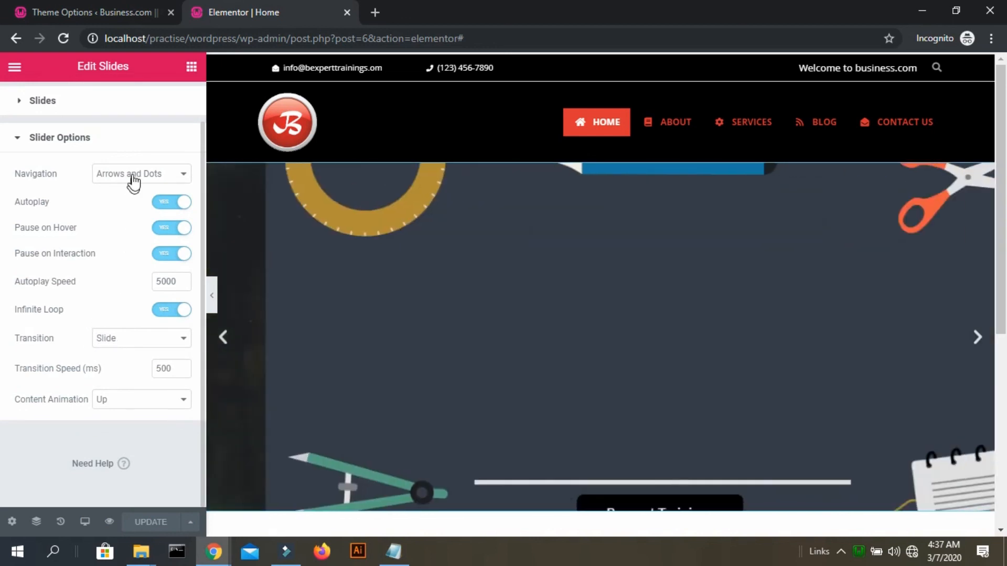
pyautogui.click(128, 178)
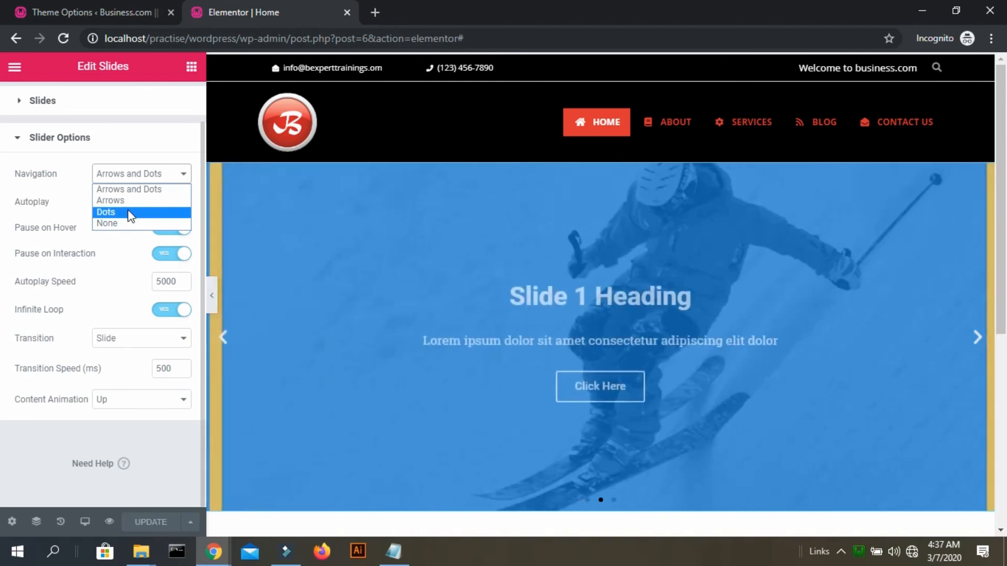
pyautogui.click(127, 211)
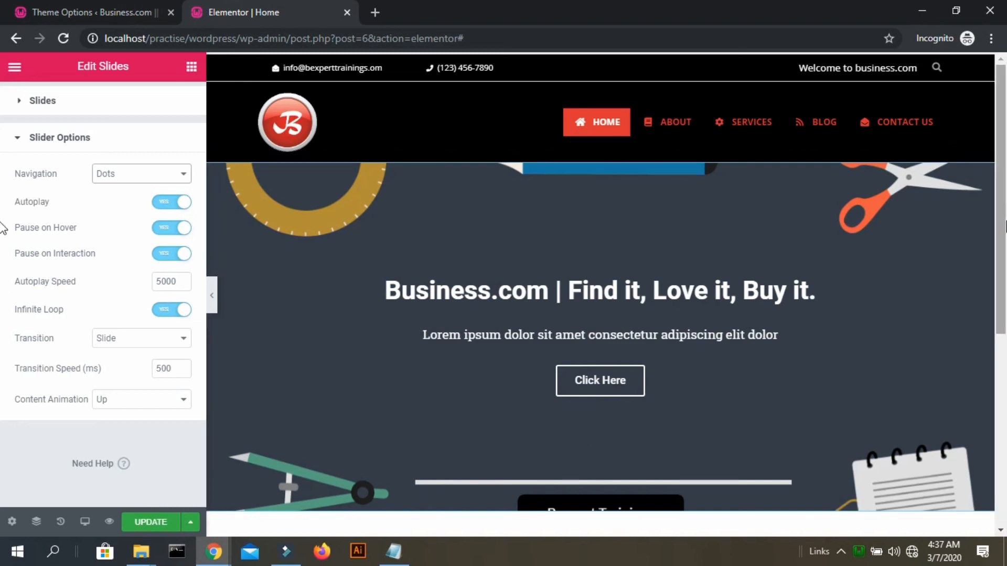
pyautogui.scroll(-4, 999, 202)
pyautogui.scroll(2, 999, 202)
pyautogui.scroll(1, 1000, 202)
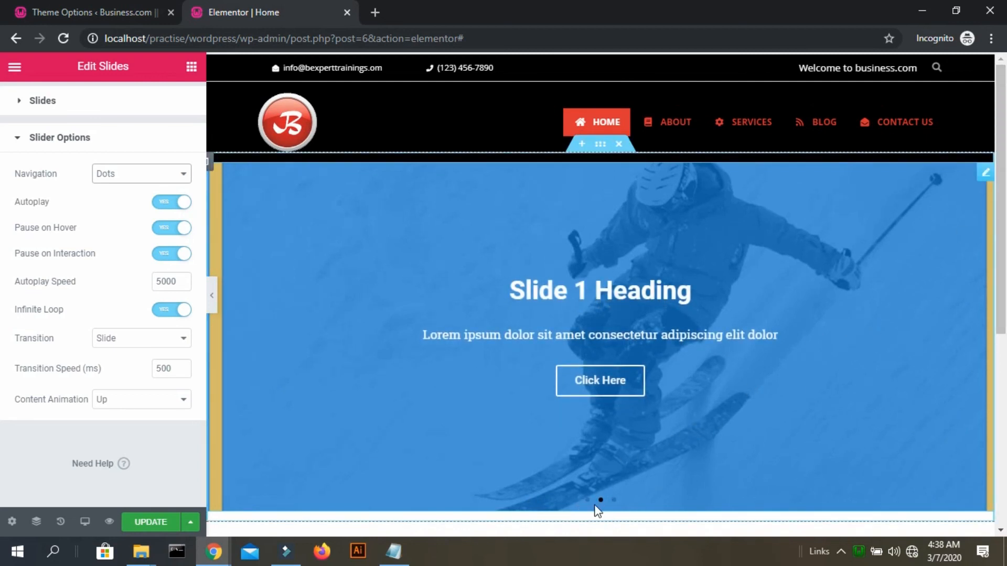
# Try Arrows as the slider's navigation style and return it to Dots.
pyautogui.click(152, 172)
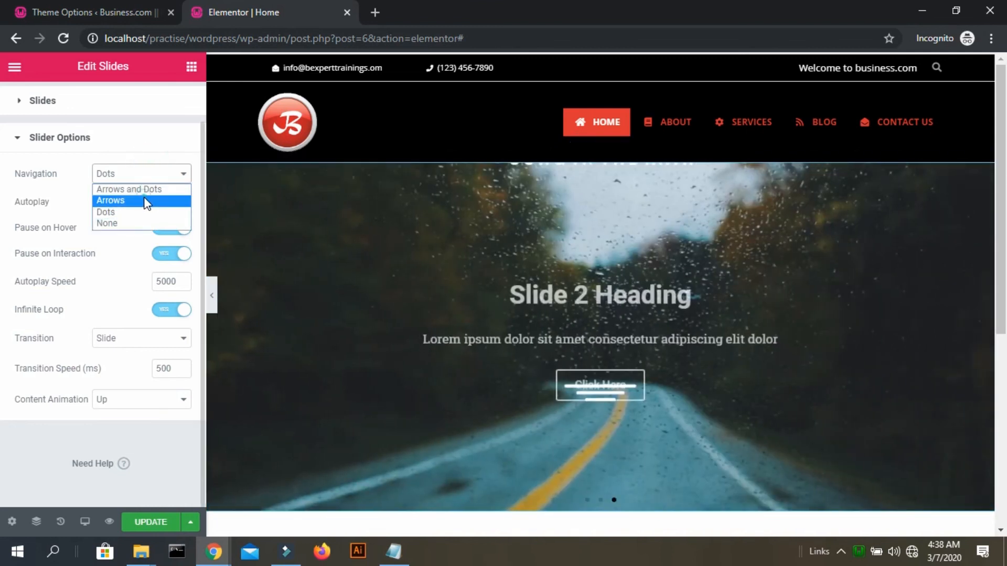
pyautogui.click(146, 202)
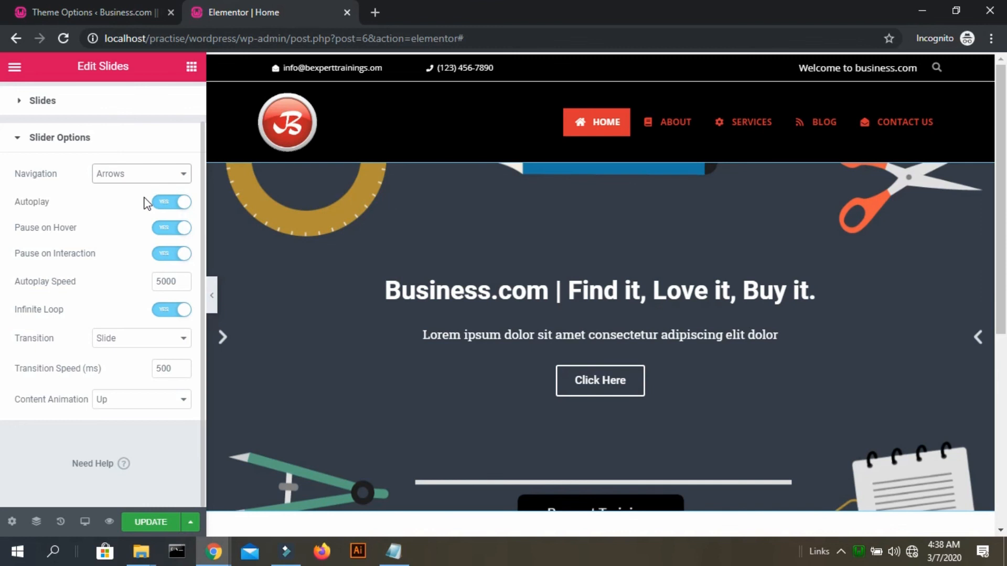
pyautogui.click(227, 348)
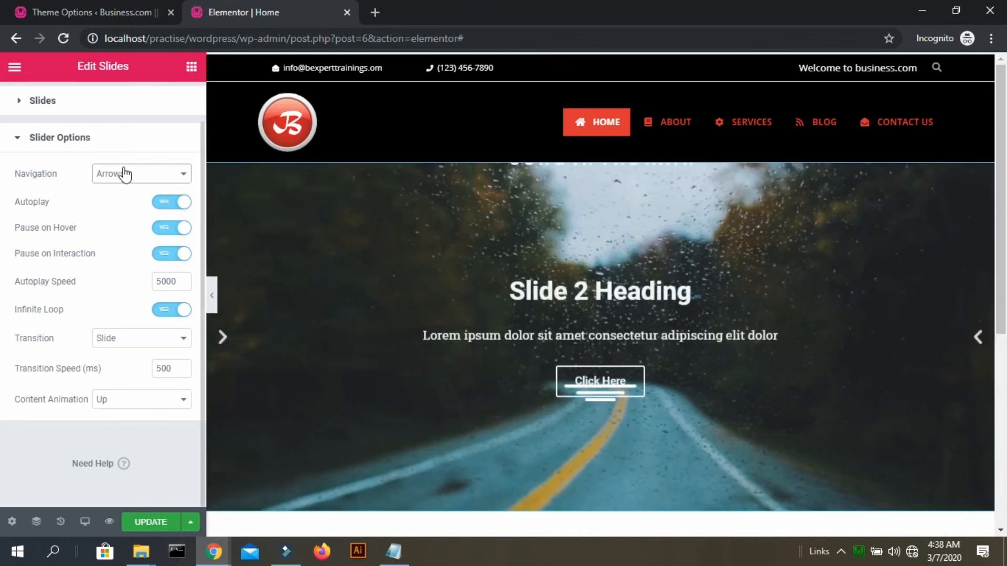
pyautogui.click(124, 174)
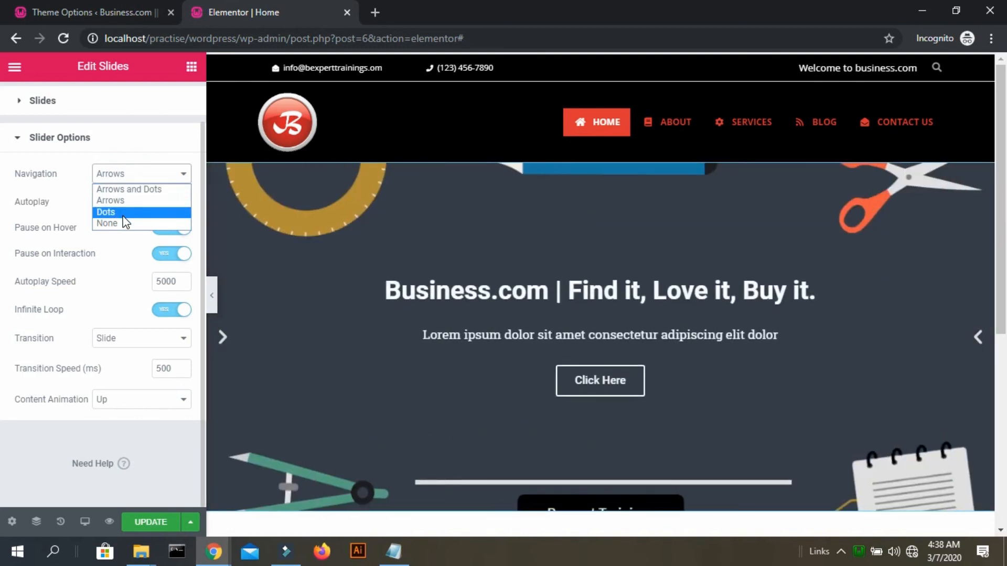
pyautogui.click(124, 215)
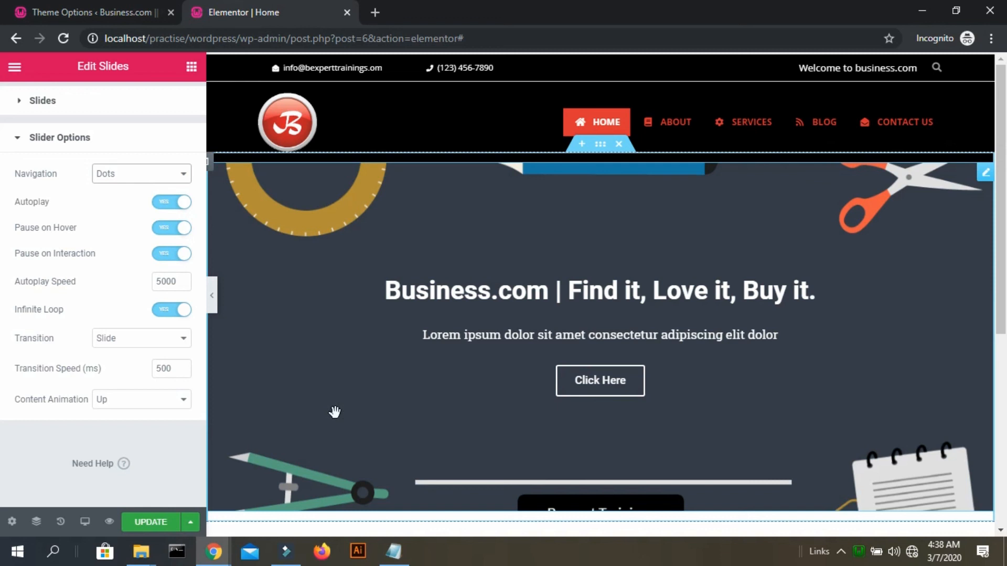
# Set the slider's transition to Fade and update the Home page.
pyautogui.click(153, 346)
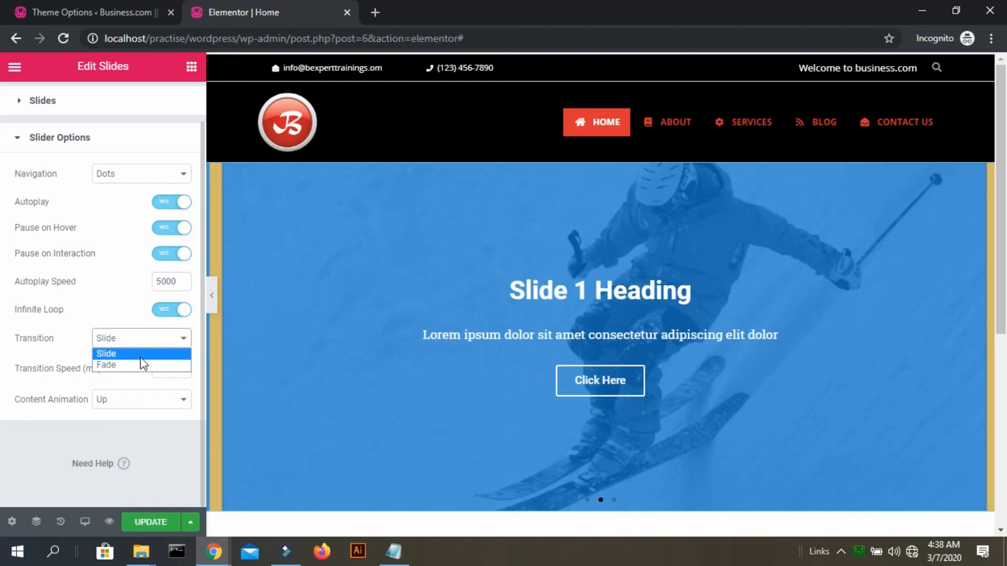
pyautogui.click(141, 366)
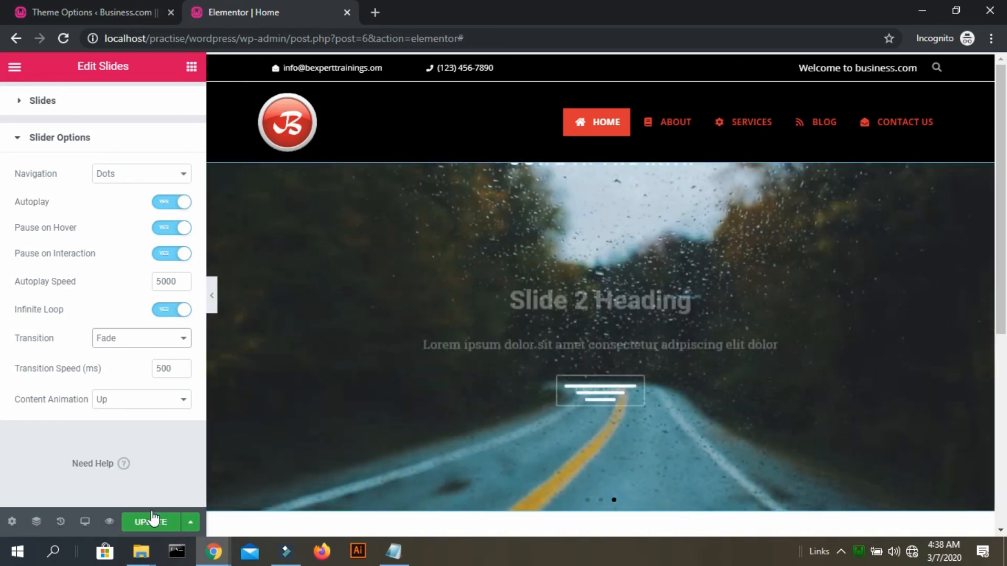
pyautogui.click(152, 522)
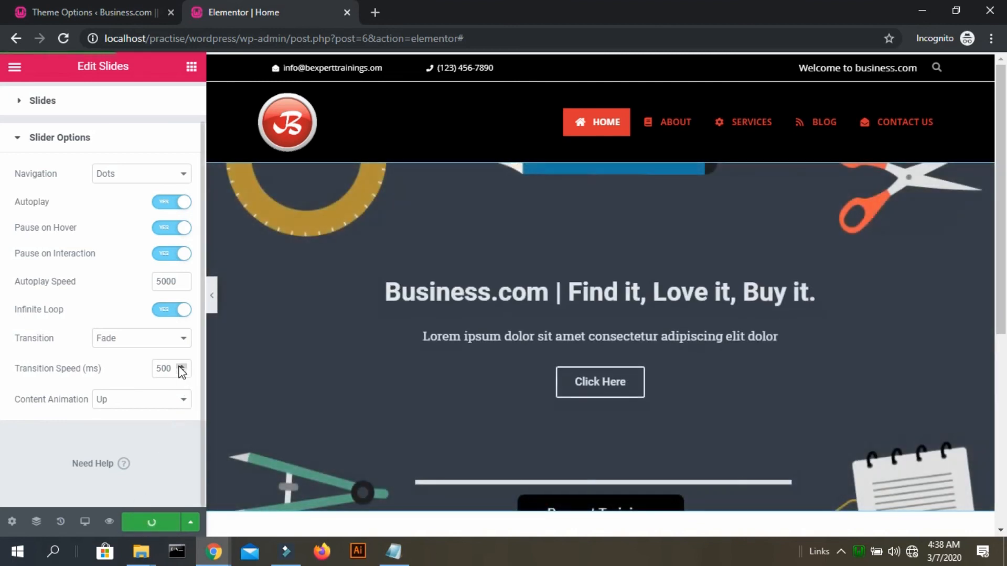
pyautogui.moveTo(176, 368); pyautogui.dragTo(149, 366)
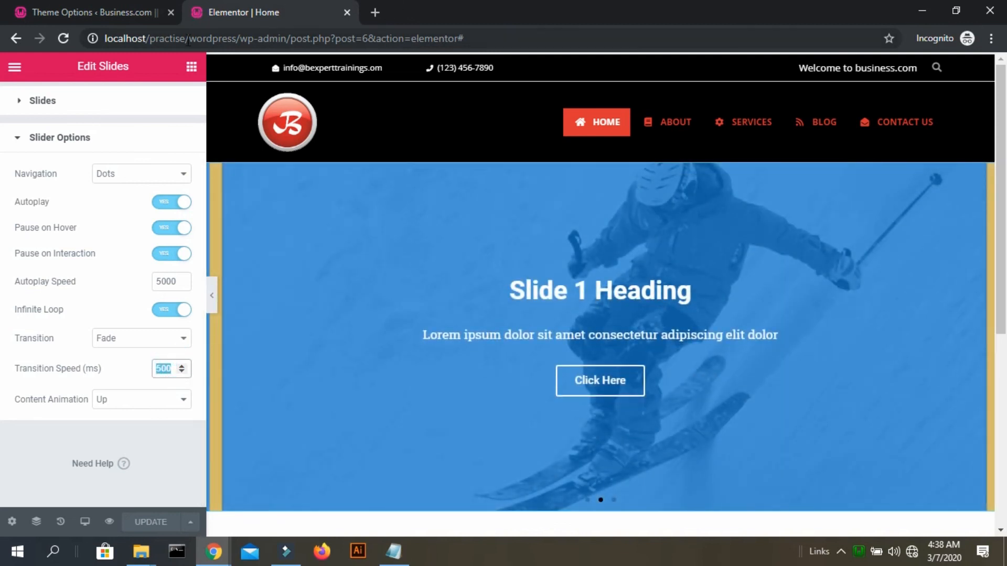
# Open the live site in a new tab placed last and check the slider's fit between header and footer.
pyautogui.click(81, 11)
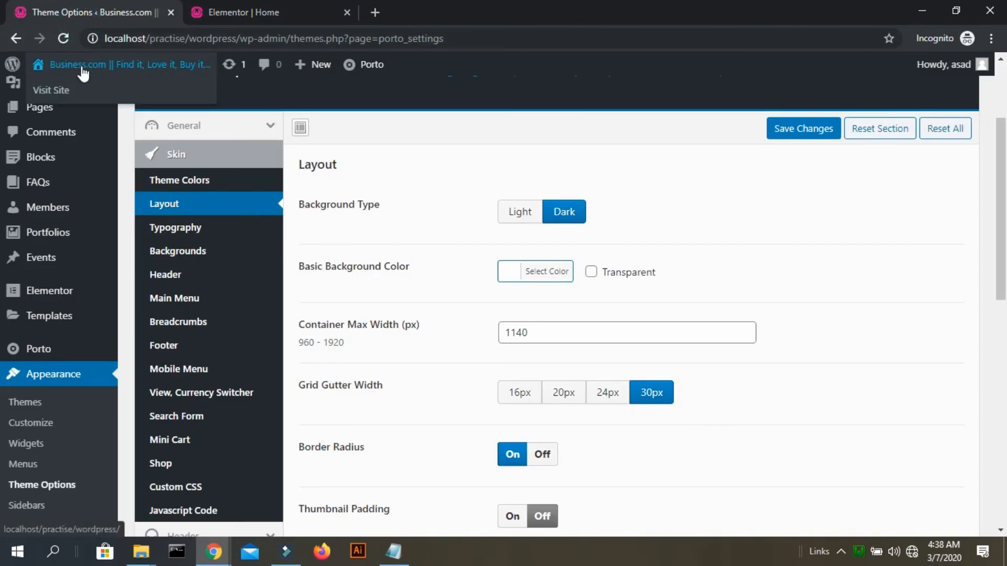
pyautogui.rightClick(76, 86)
pyautogui.click(93, 97)
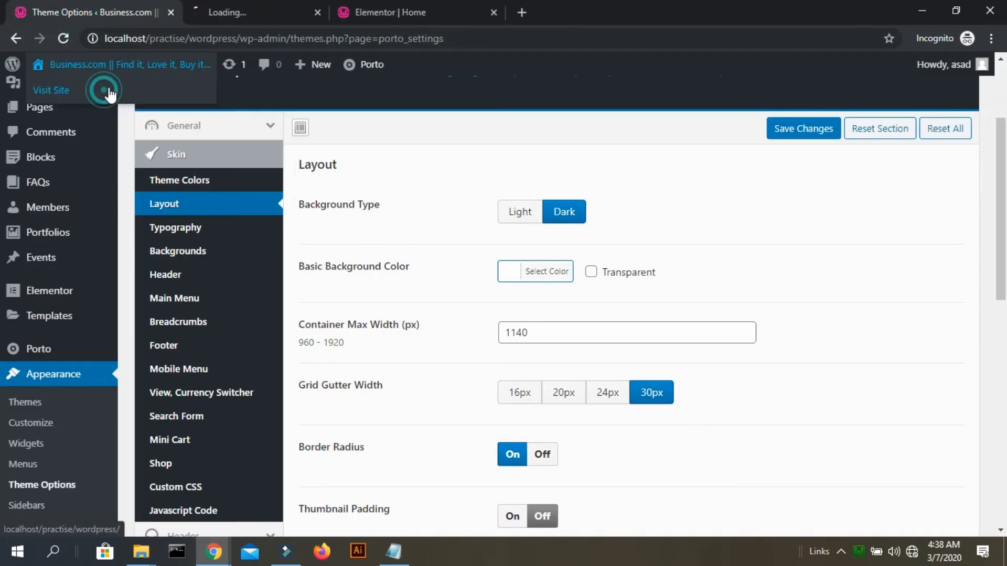
pyautogui.moveTo(244, 7); pyautogui.dragTo(420, 6)
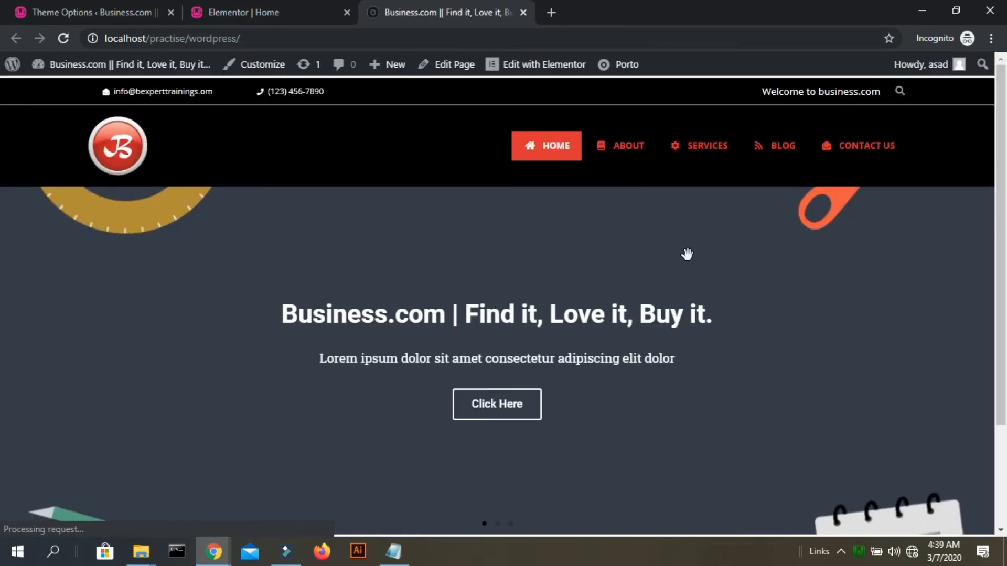
pyautogui.scroll(-3, 687, 254)
pyautogui.scroll(3, 687, 254)
pyautogui.scroll(-3, 687, 254)
pyautogui.scroll(4, 687, 254)
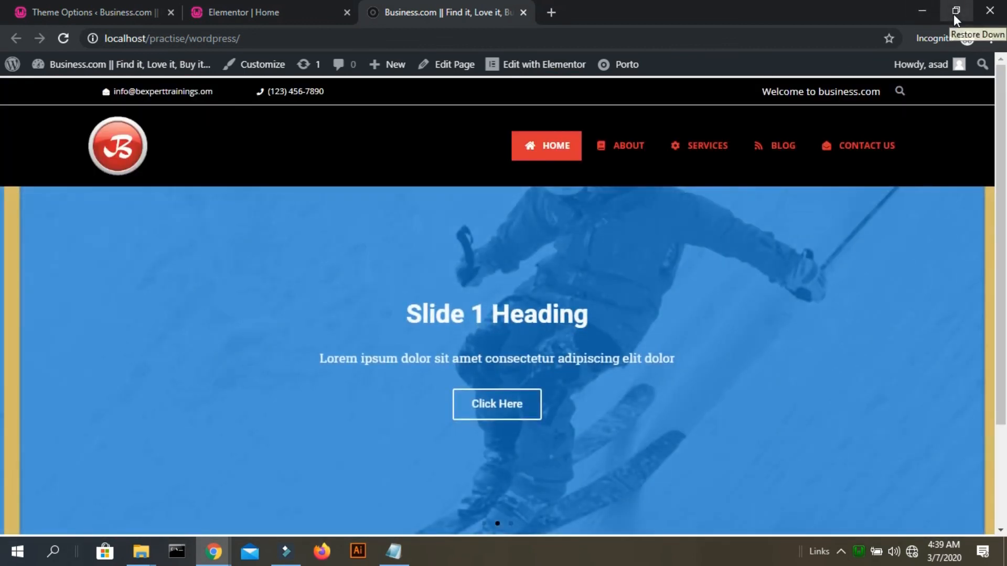
# Check the home page's mobile layout in a narrow browser window, expand and collapse its navigation menu, and restore the full-size window.
pyautogui.click(954, 12)
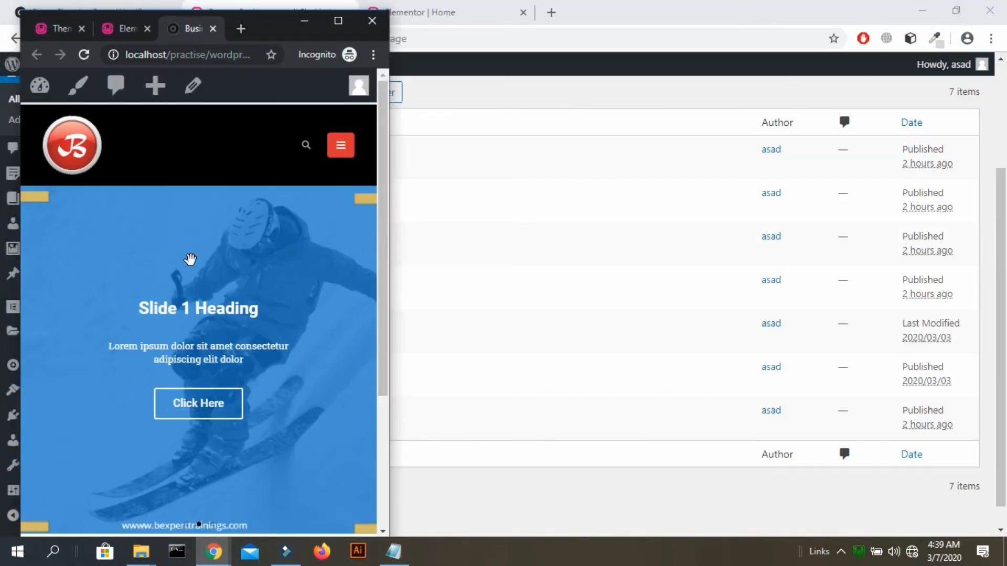
pyautogui.scroll(-3, 276, 389)
pyautogui.scroll(3, 278, 396)
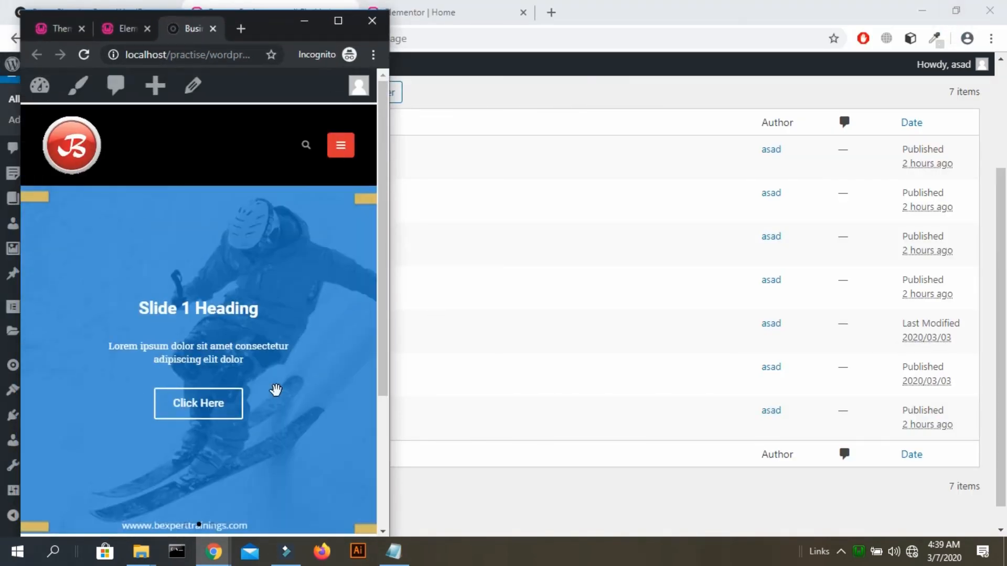
pyautogui.click(342, 145)
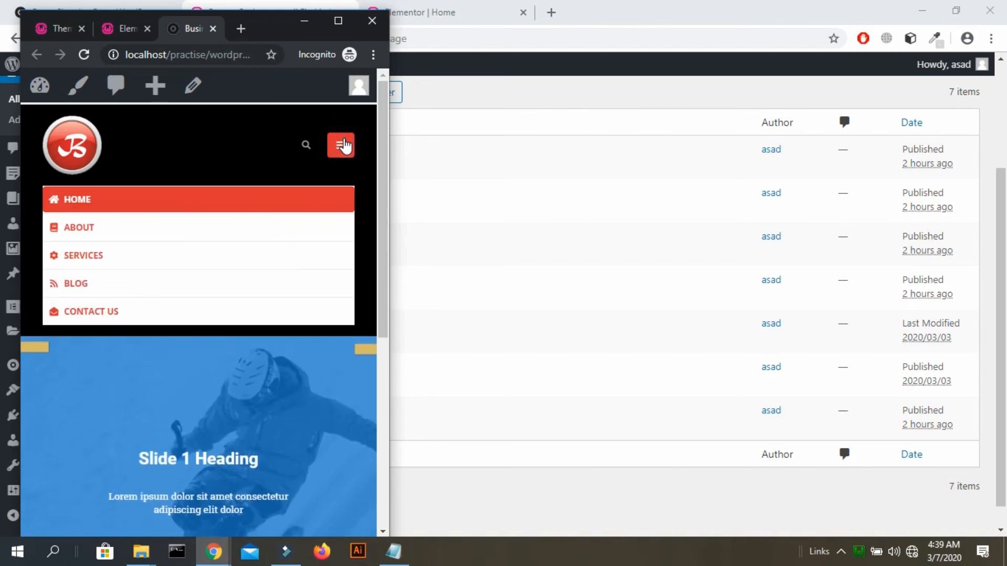
pyautogui.click(342, 144)
pyautogui.click(342, 145)
pyautogui.click(342, 145)
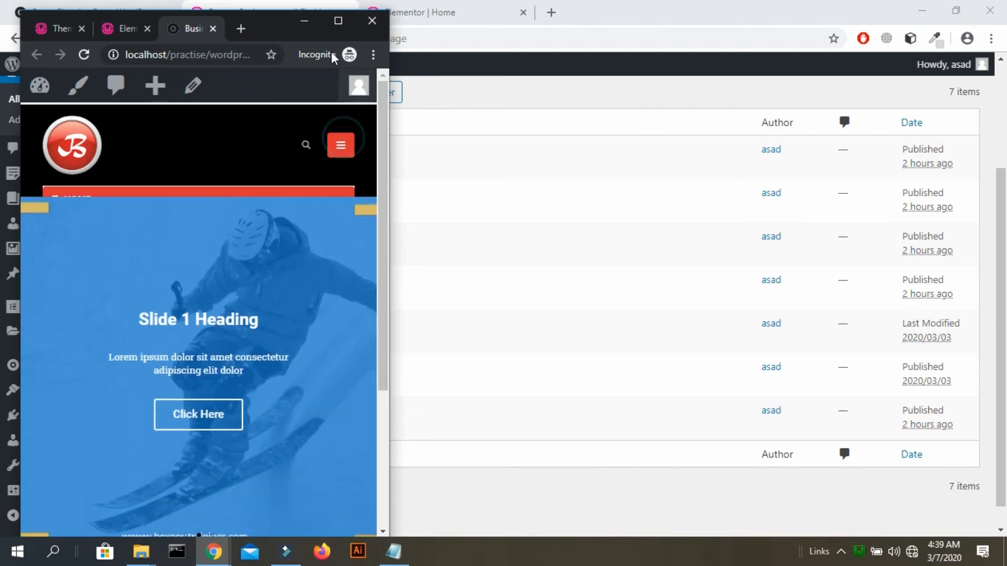
pyautogui.click(338, 21)
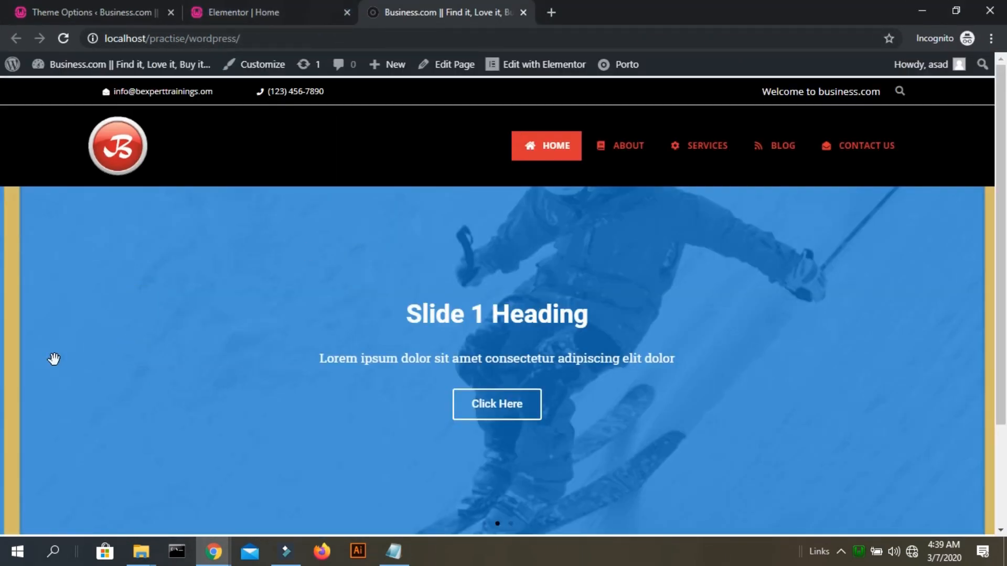
# Check the space below the slider on the live home page and switch to the third slide with its navigation dot.
pyautogui.scroll(-3, 890, 478)
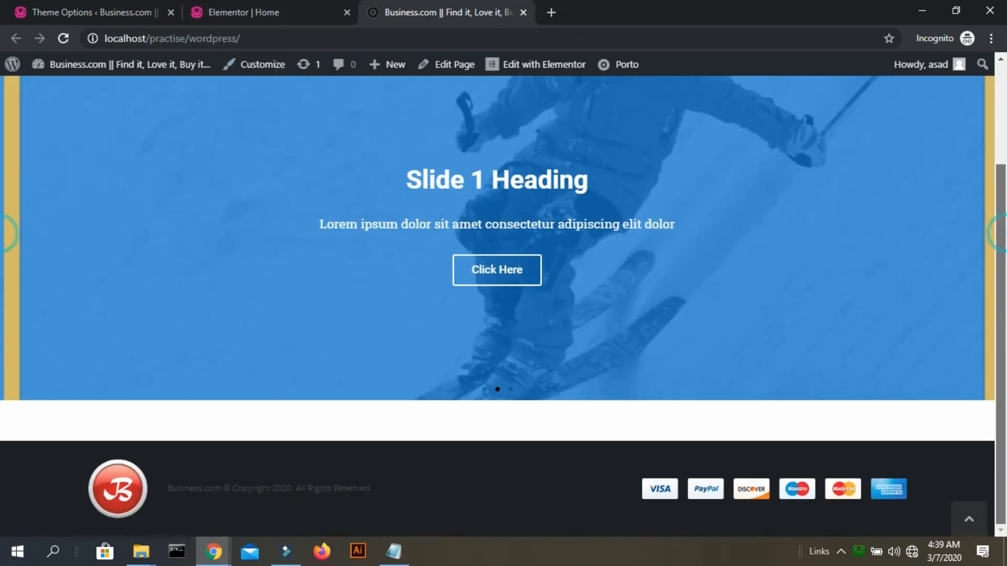
pyautogui.click(886, 420)
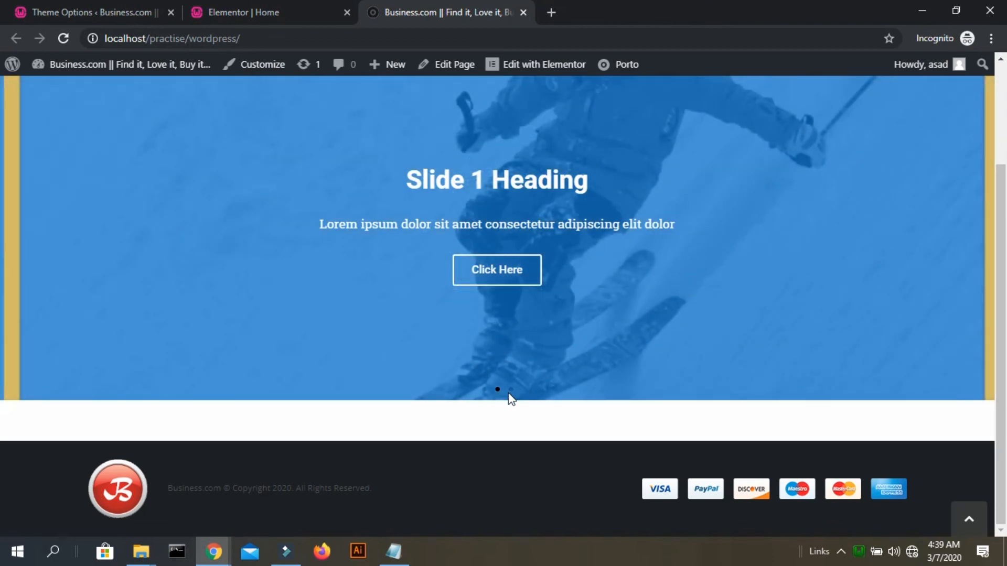
pyautogui.click(511, 390)
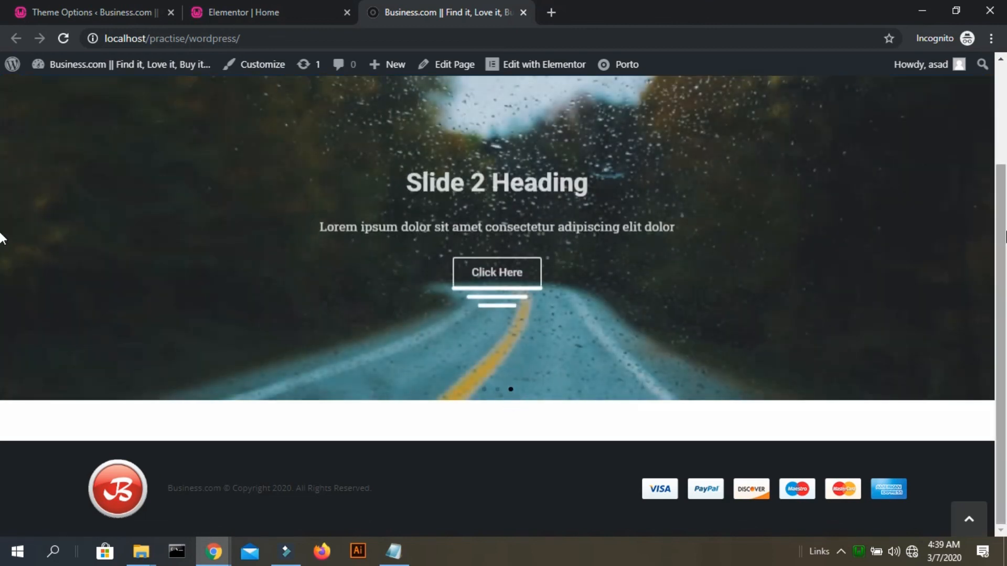
# Review the live home page from header to footer while the slider fades through its slides.
pyautogui.scroll(3, 2, 236)
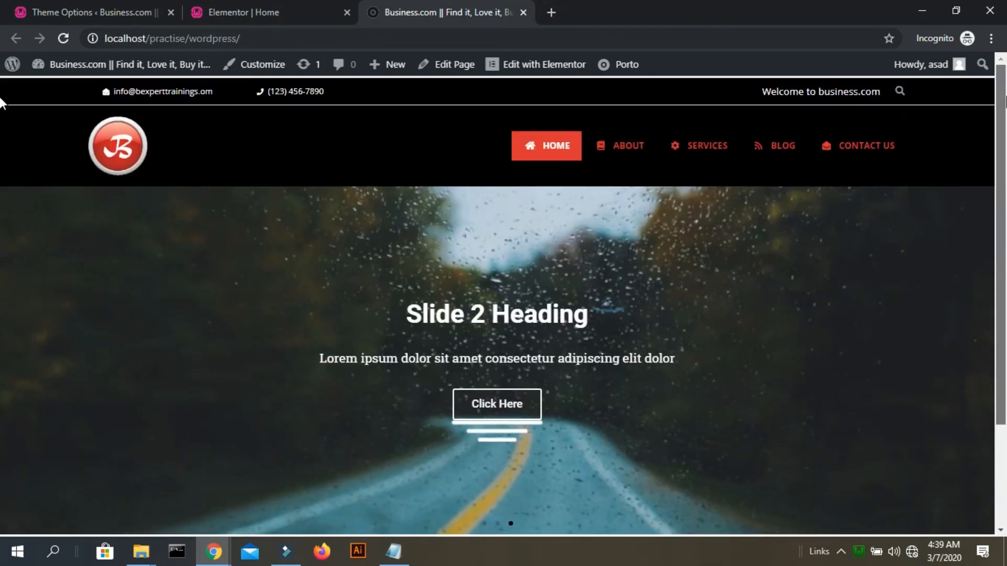
pyautogui.scroll(-3, 2, 184)
pyautogui.scroll(3, 1, 221)
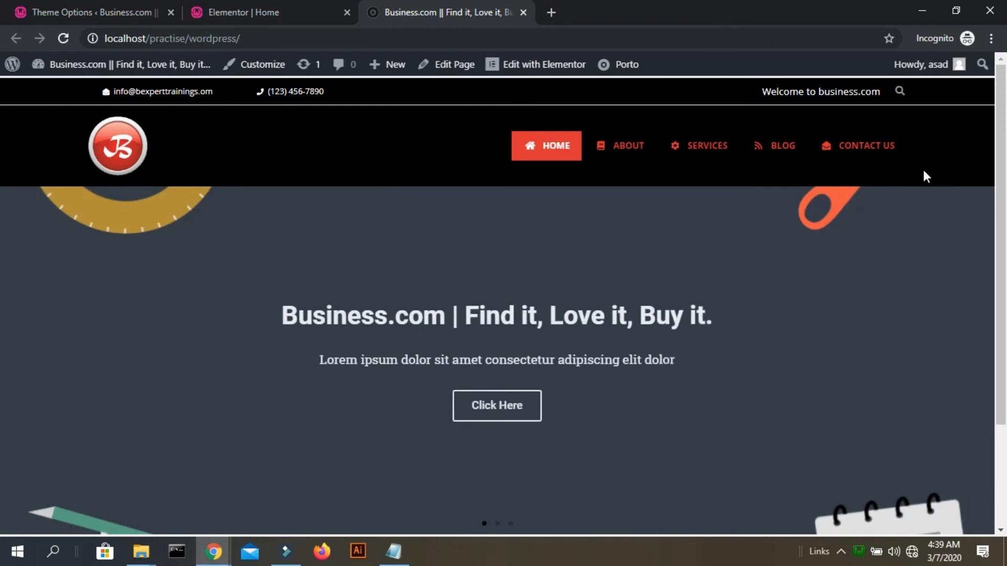
pyautogui.scroll(-5, 1, 295)
pyautogui.scroll(5, 1, 399)
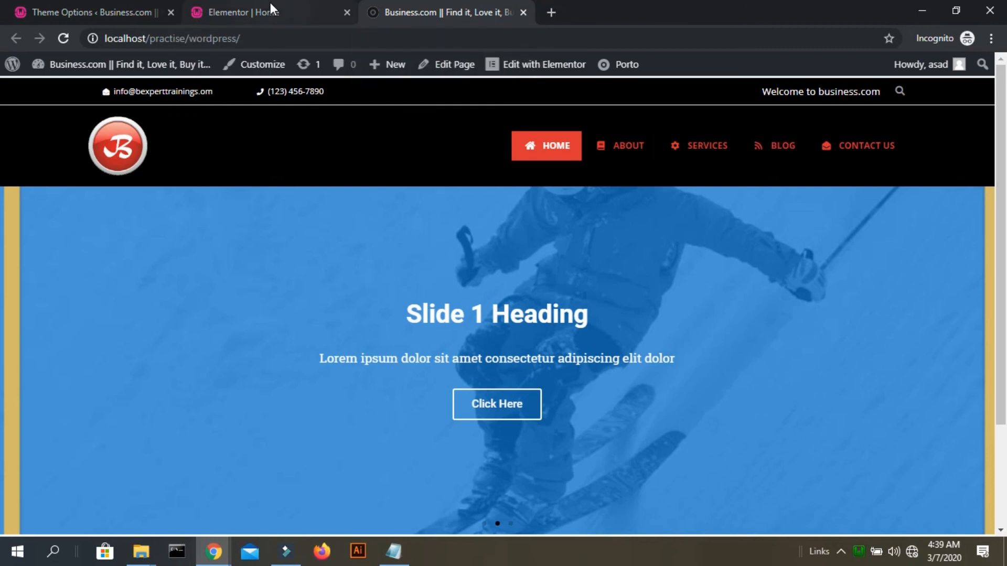
# Return to the Elementor editor, delete the "Slide 1 Heading" slide from the slider, and update the Home page.
pyautogui.click(272, 8)
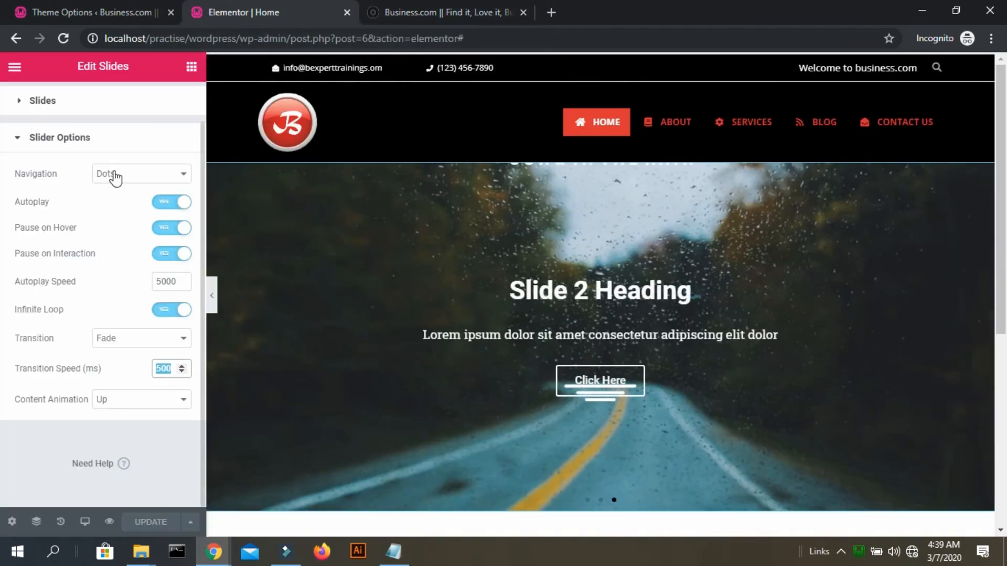
pyautogui.scroll(1, 114, 177)
pyautogui.click(101, 142)
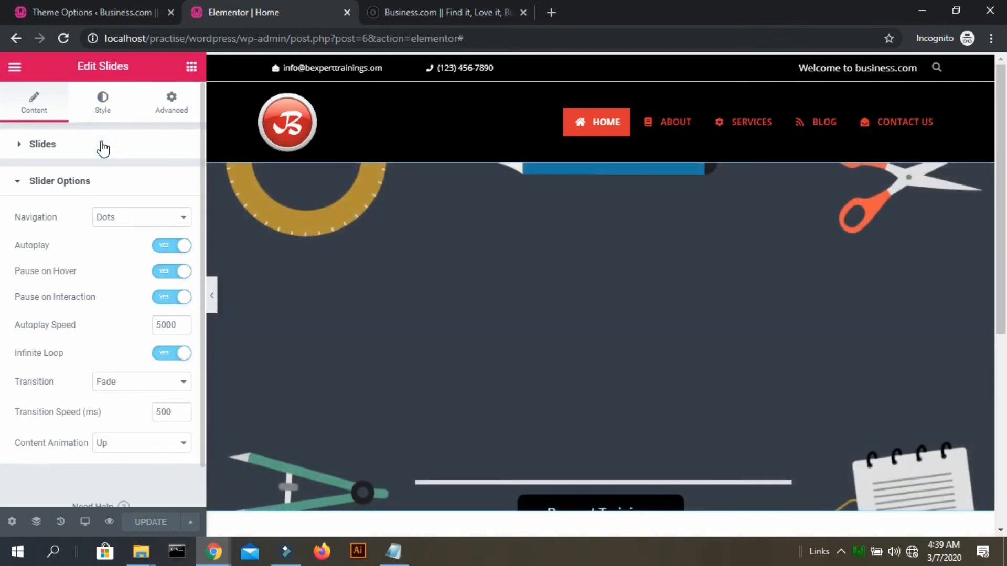
pyautogui.click(86, 151)
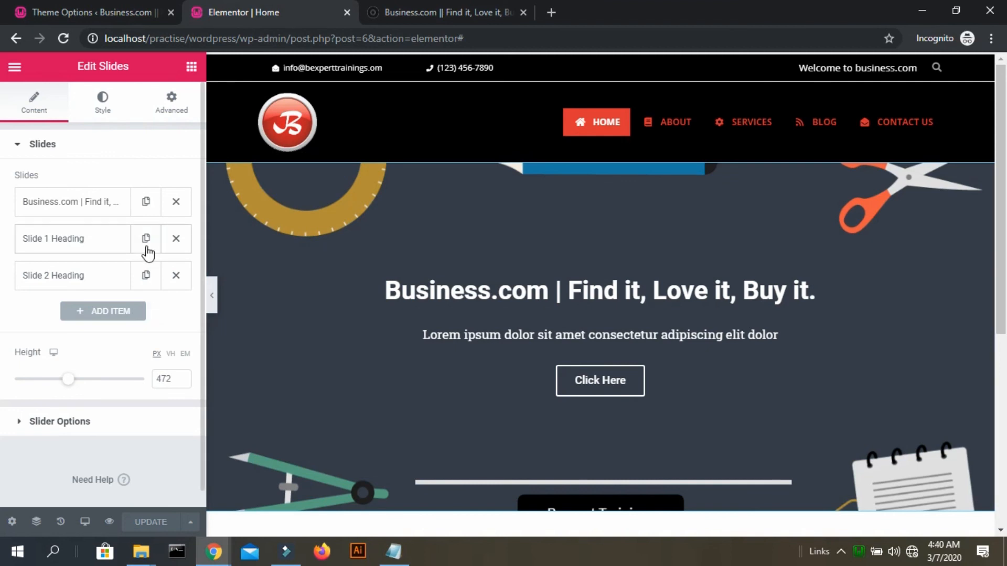
pyautogui.click(77, 244)
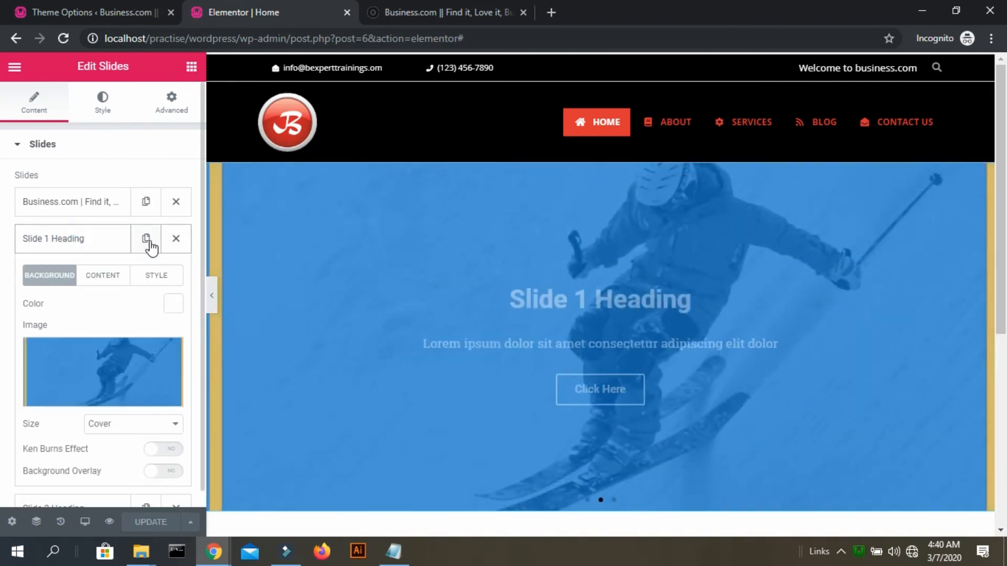
pyautogui.click(177, 241)
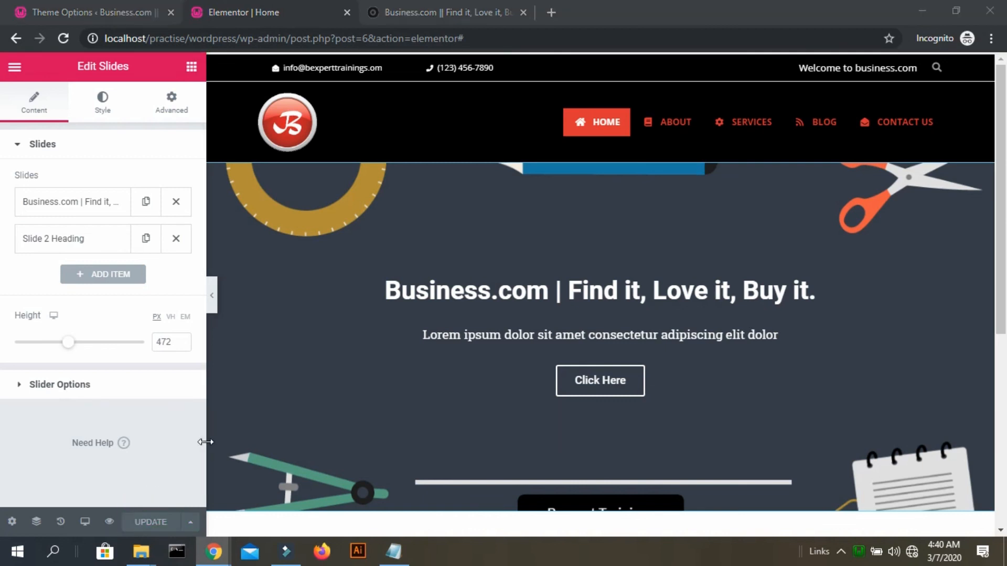
pyautogui.hotkey('alt', 'Tab')
pyautogui.hotkey('alt', 'Tab')
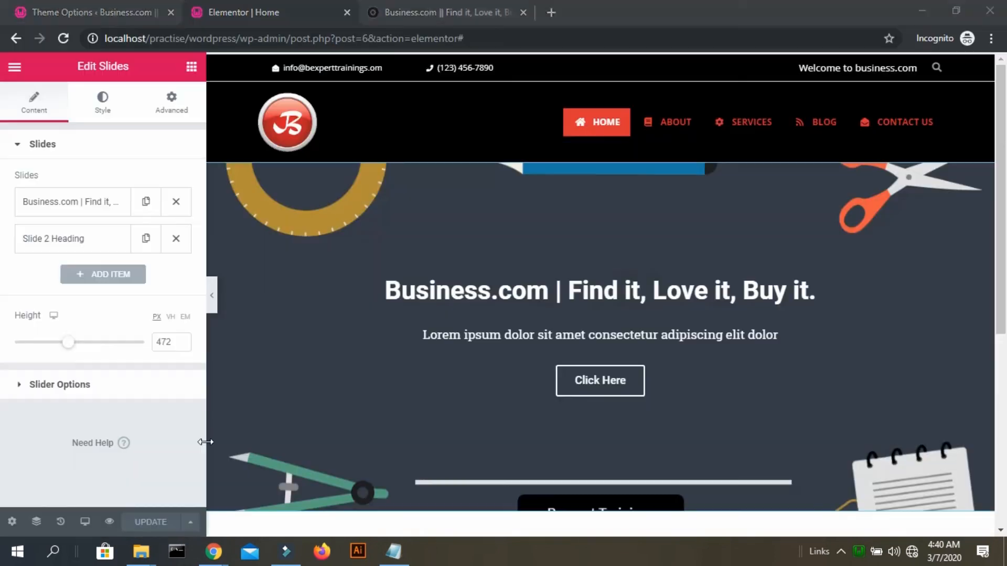
# Reload the live home page and check the edited slider's appearance between the header and footer.
pyautogui.click(383, 14)
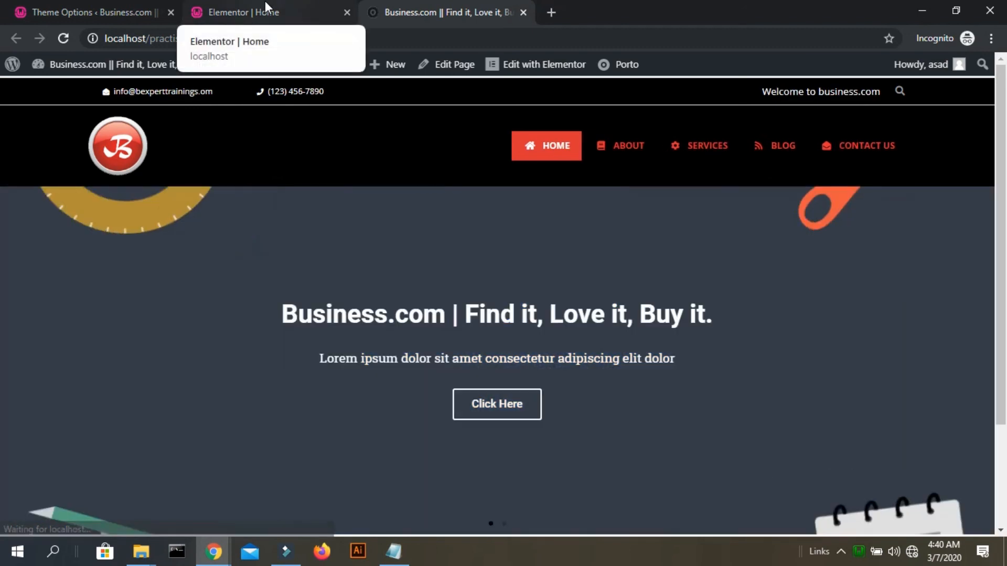
pyautogui.scroll(-3, 2, 344)
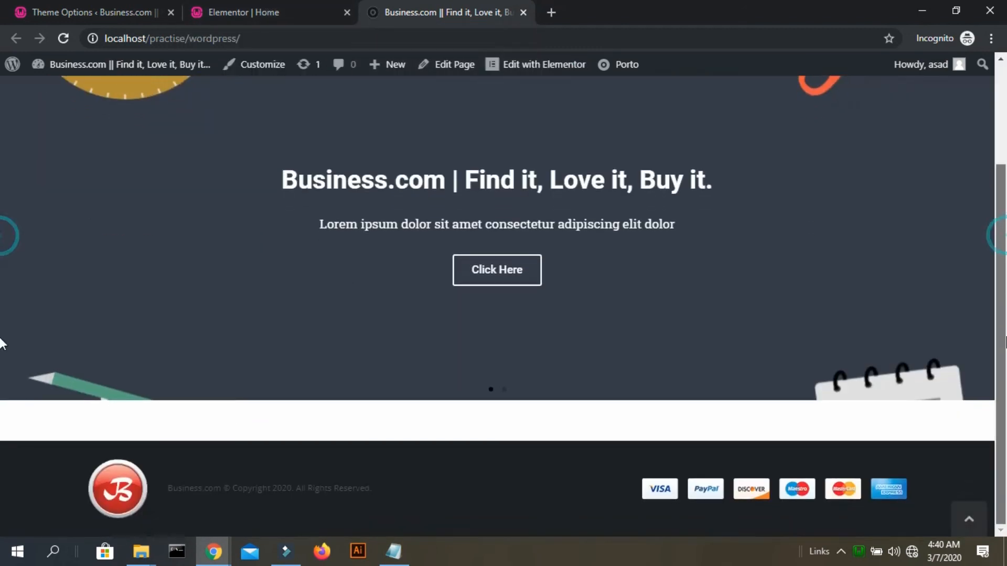
pyautogui.scroll(3, 2, 241)
pyautogui.scroll(-3, 2, 295)
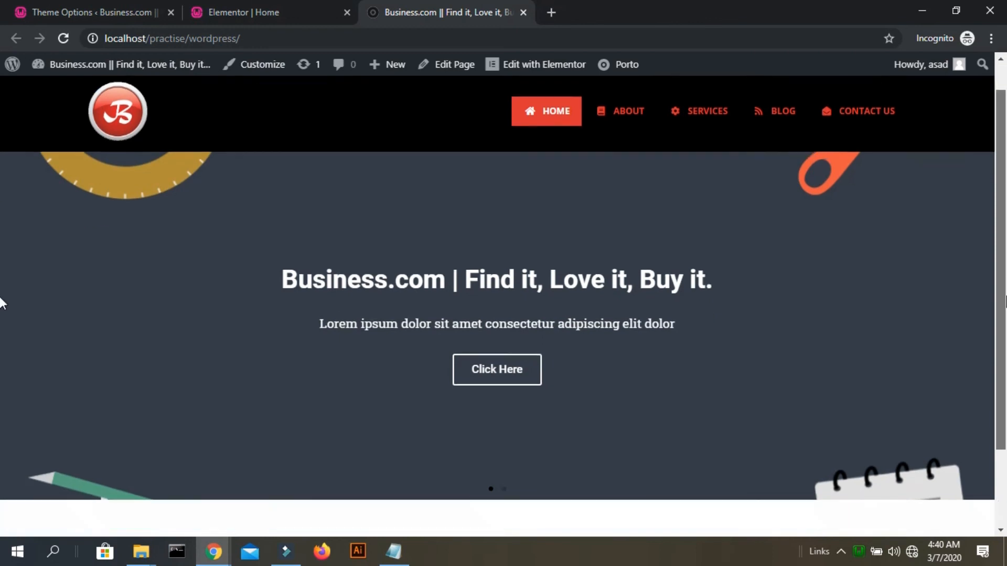
pyautogui.scroll(3, 998, 352)
pyautogui.scroll(-3, 681, 314)
pyautogui.scroll(3, 681, 314)
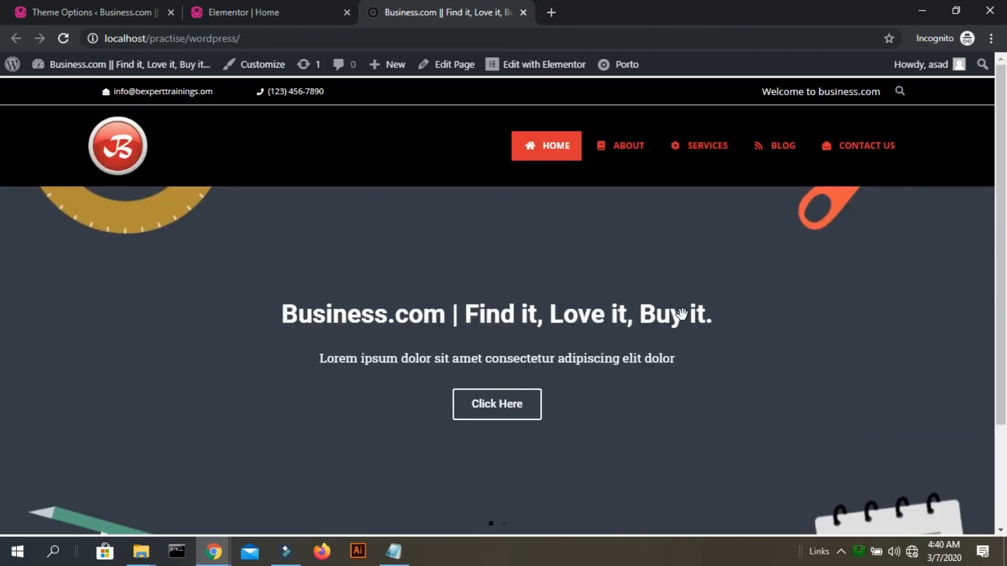